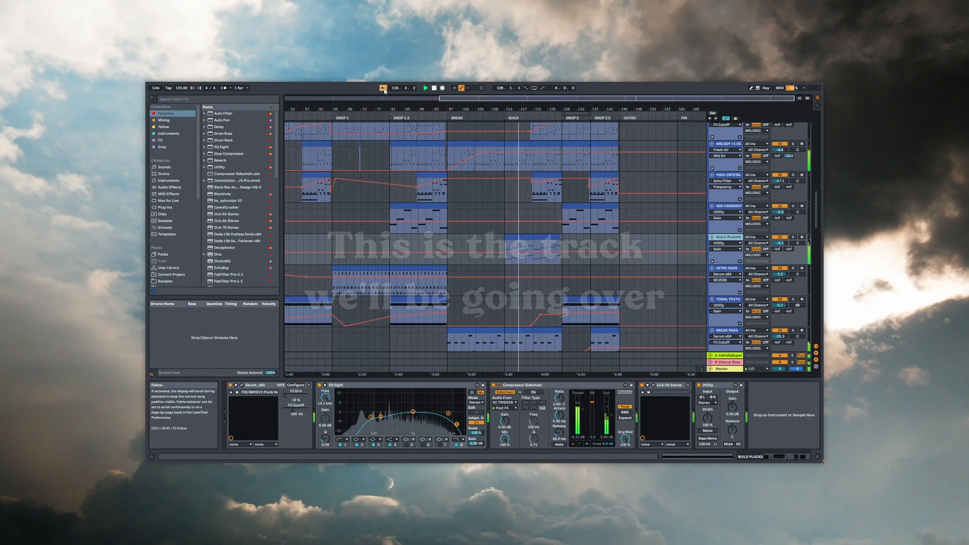
Show the device chains of the TOM BUILD 2, SNARE BUILD and BREAK BASS tracks while the arrangement plays.
scroll(814, 200, up, 5)
scroll(807, 197, up, 3)
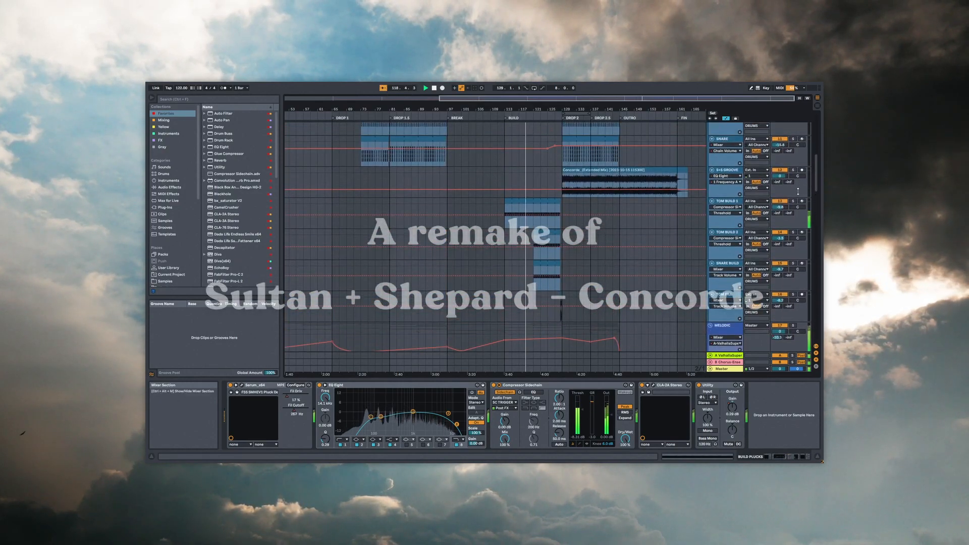
click(730, 236)
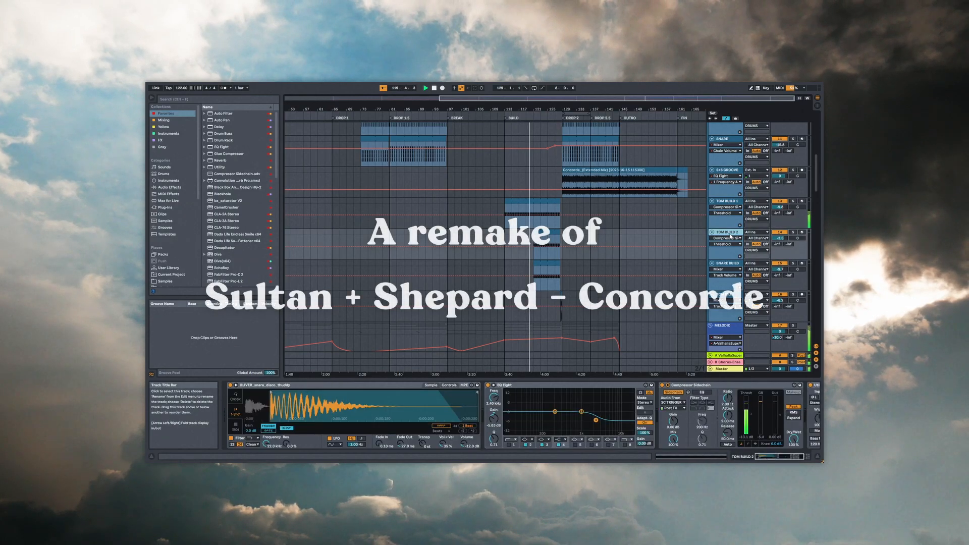
click(734, 266)
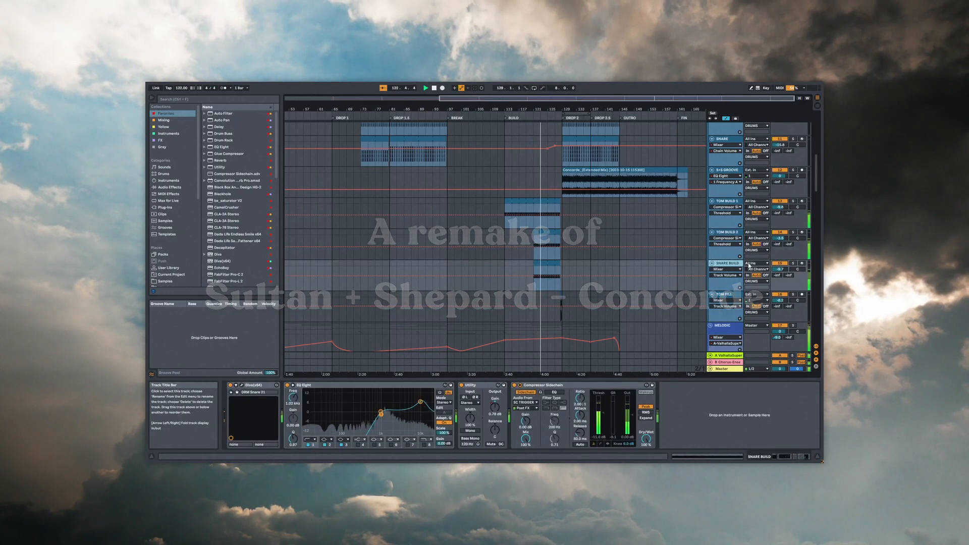
scroll(787, 177, up, 10)
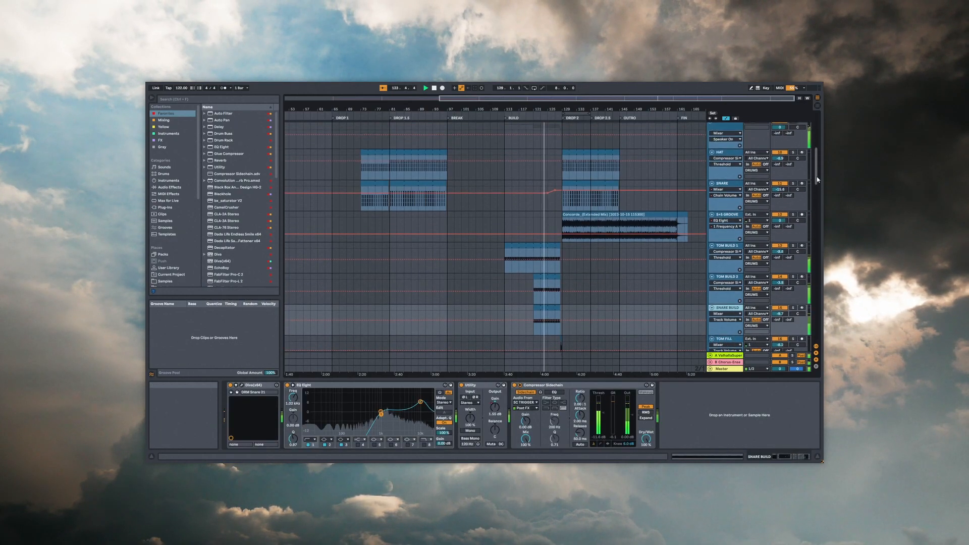
click(731, 203)
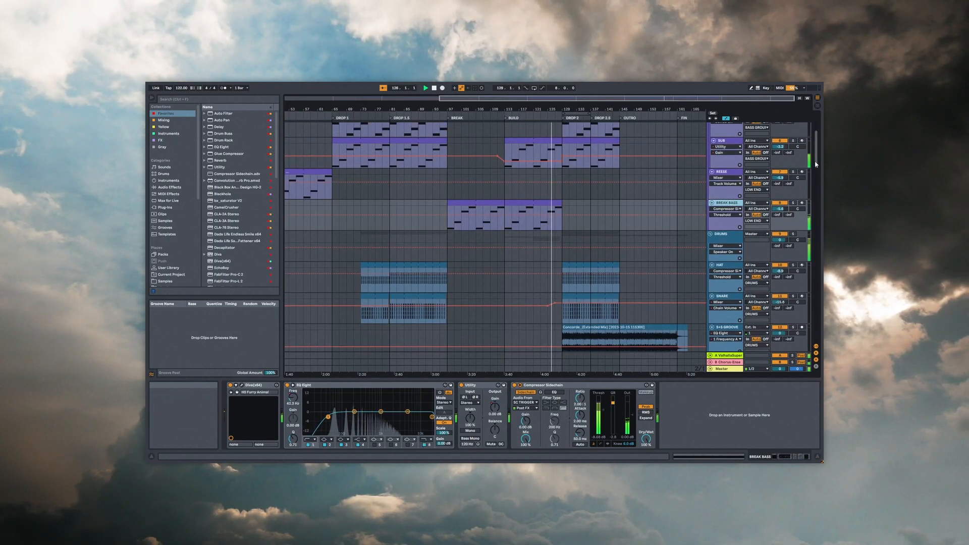
scroll(814, 154, up, 5)
Show the TOM FILL track's devices and examine the MELODY 1 device chain through to its end.
scroll(815, 154, down, 20)
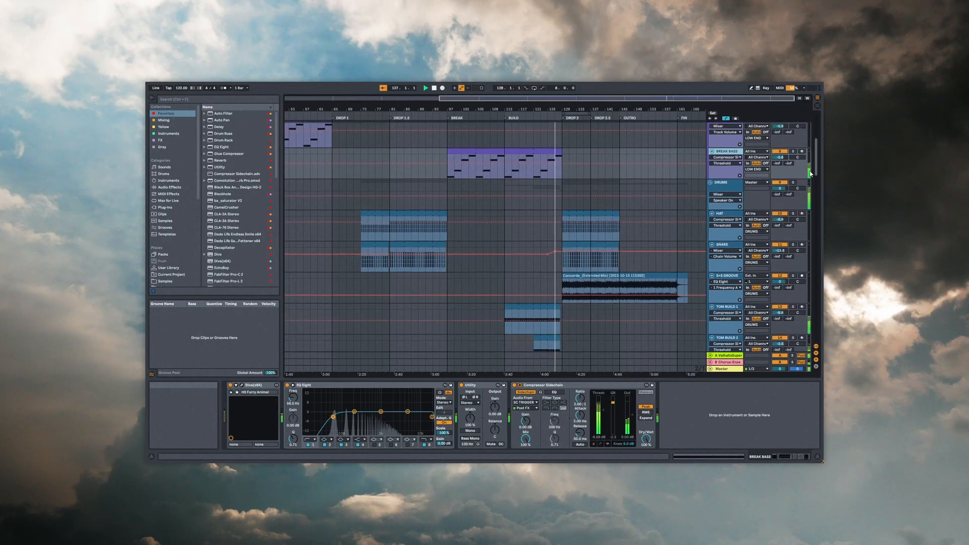
click(731, 218)
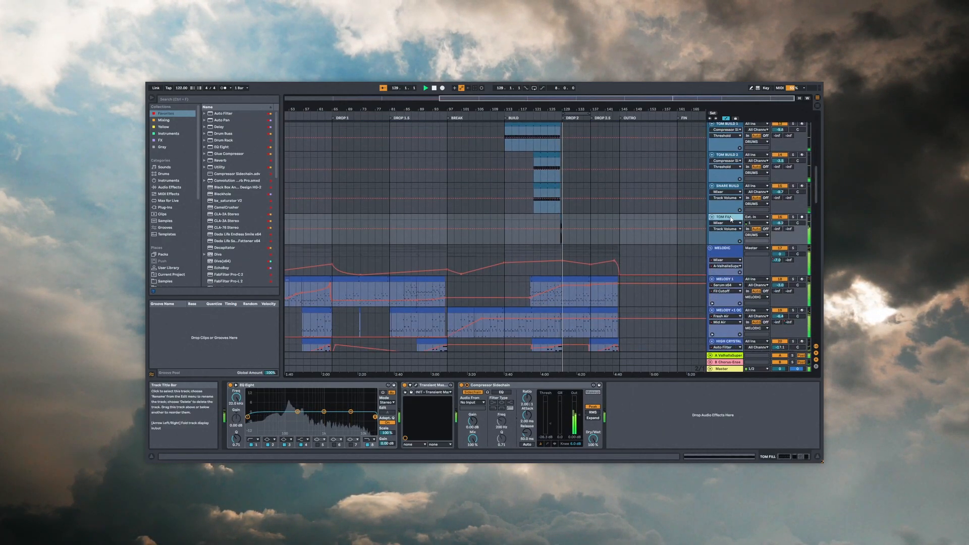
click(732, 281)
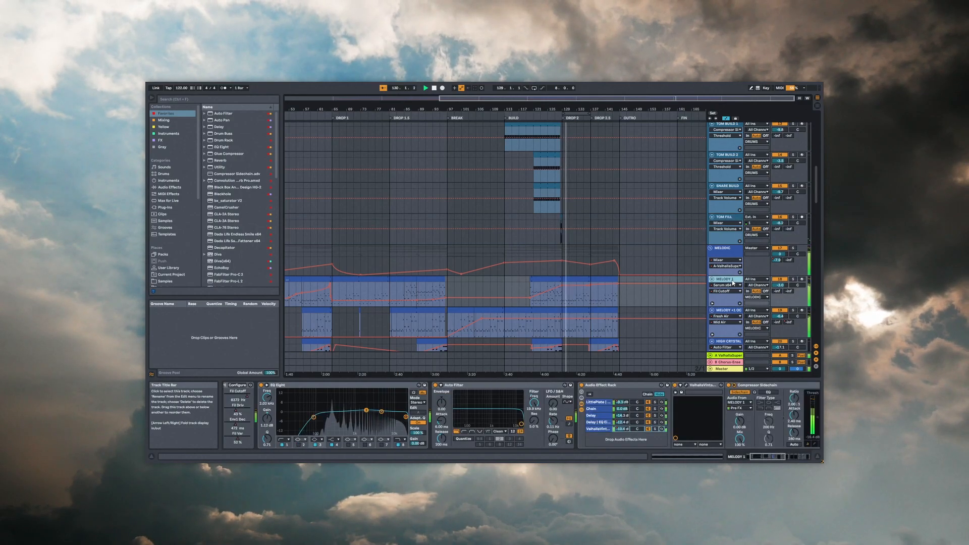
scroll(730, 283, down, 3)
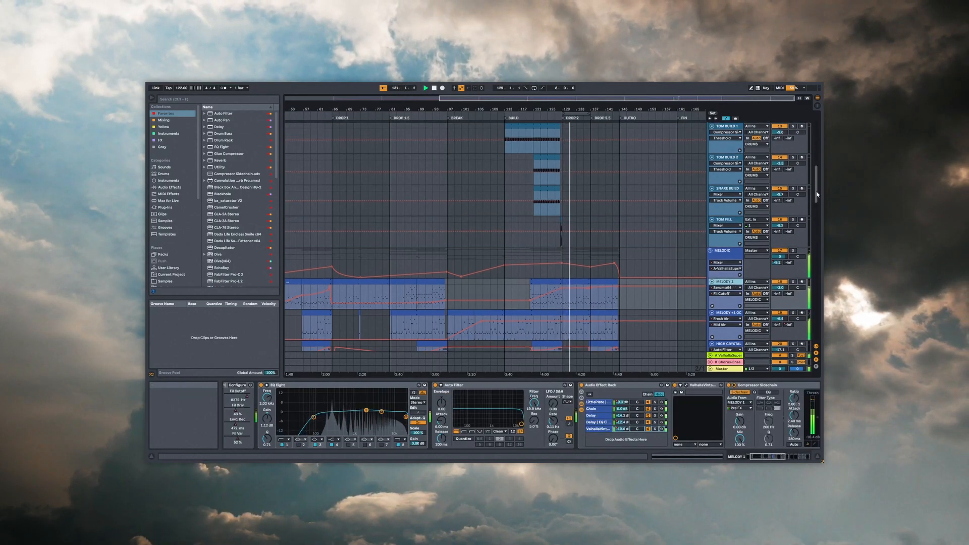
drag(774, 457, 799, 458)
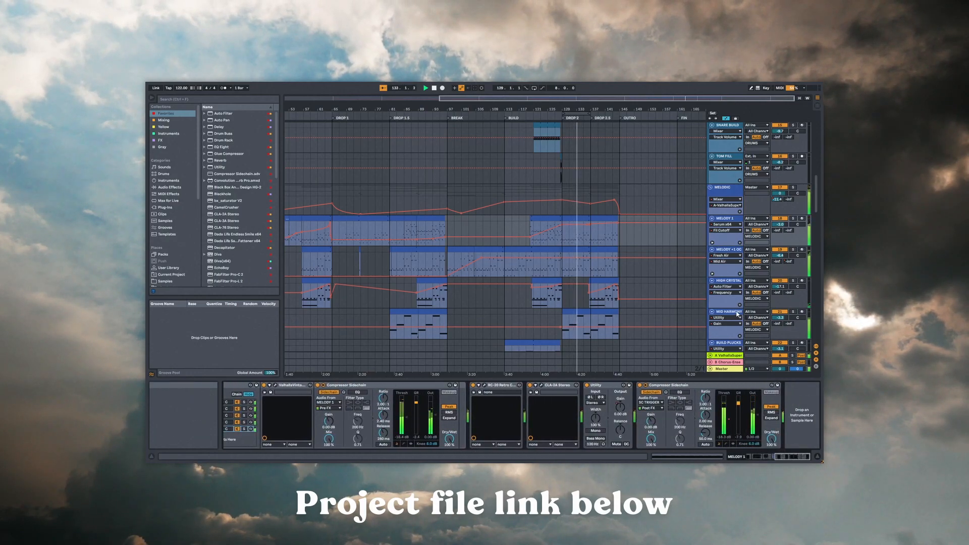
Show the TONAL TEXTURE track's device chain through to its last device.
scroll(817, 228, down, 5)
scroll(818, 229, down, 6)
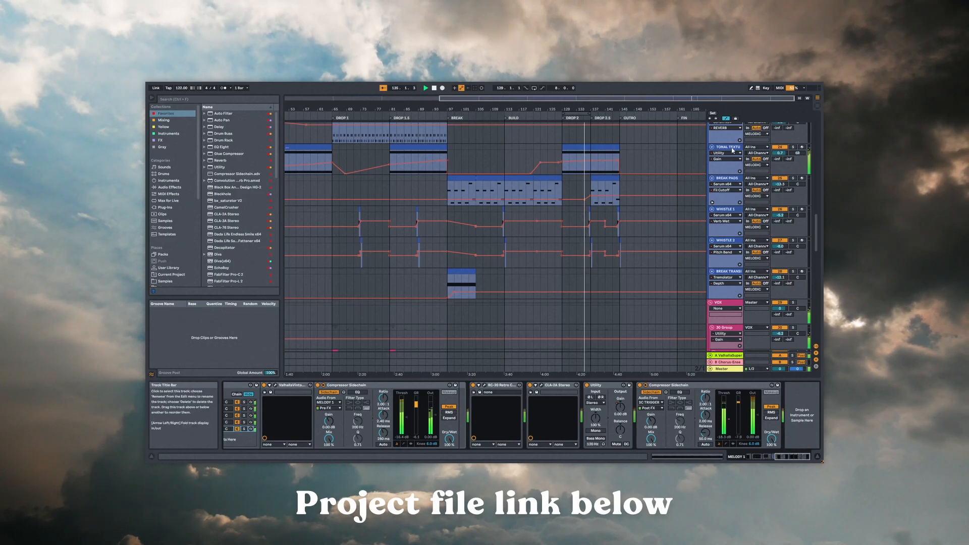
click(732, 150)
drag(764, 461, 795, 460)
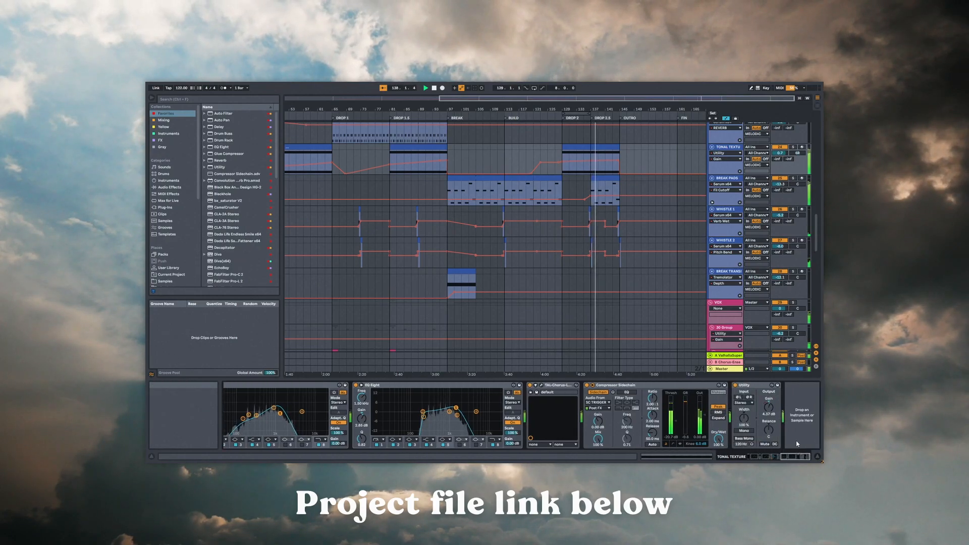
Show the device chains of the two WHITE NOISE tracks and look over the other FX tracks.
drag(820, 232, 823, 314)
click(729, 261)
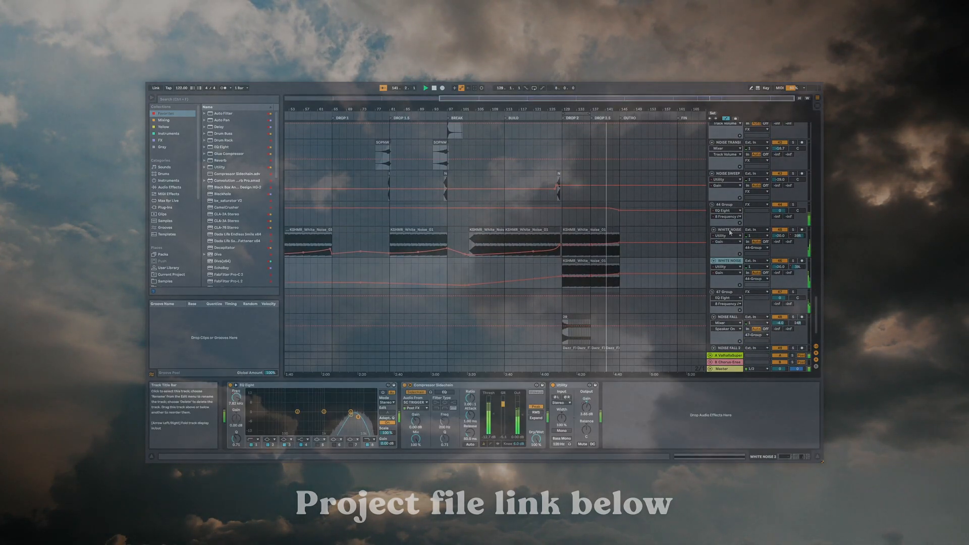
click(730, 230)
drag(818, 311, 818, 288)
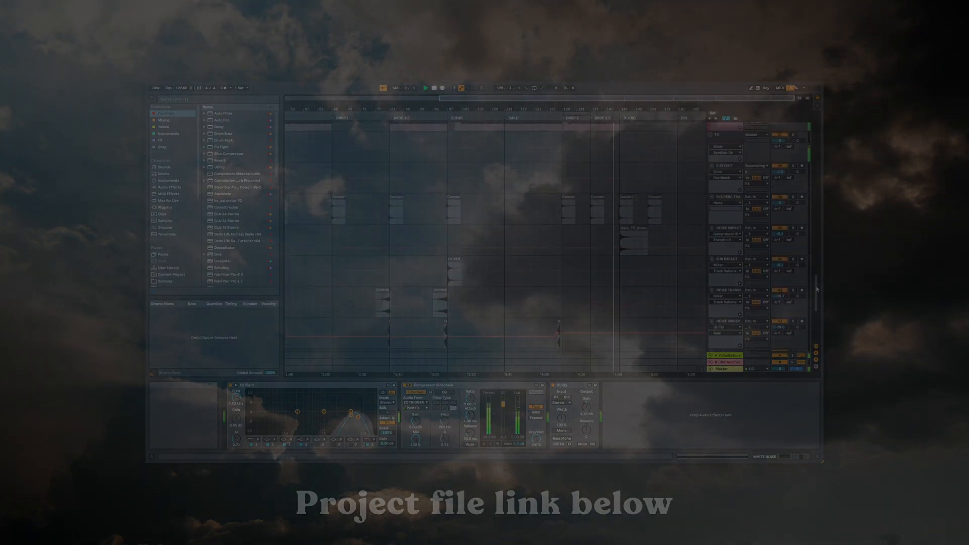
click(732, 201)
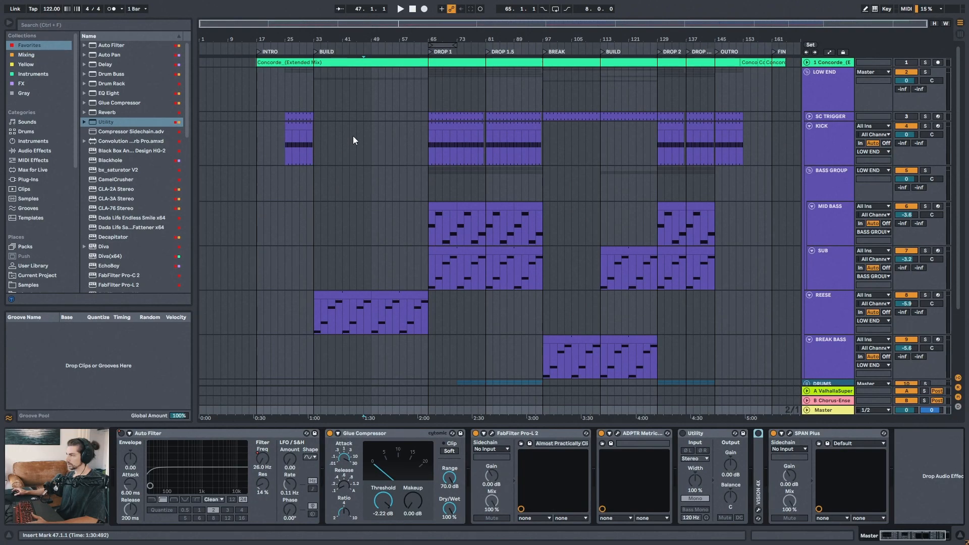
click(300, 126)
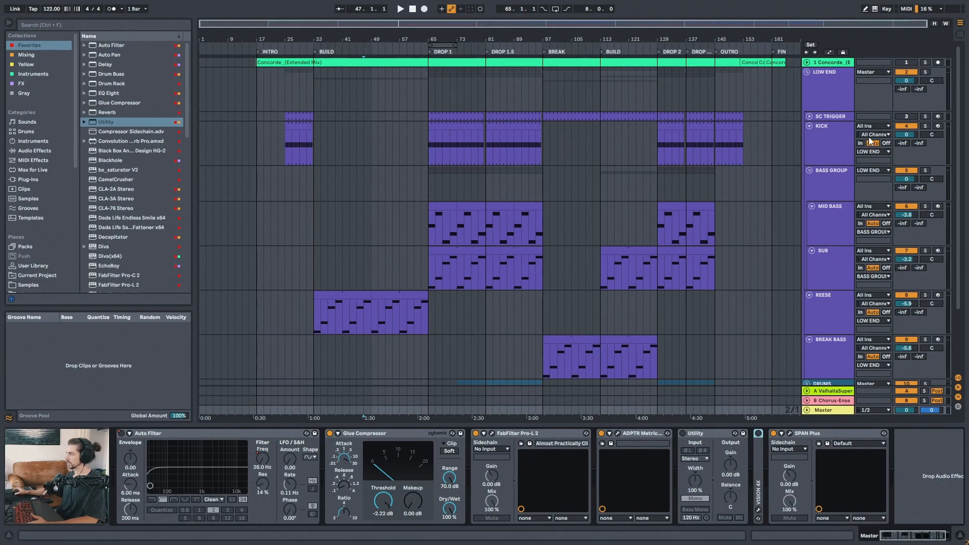
mouse_move(959, 129)
mouse_down()
mouse_move(960, 212)
mouse_move(962, 111)
mouse_up()
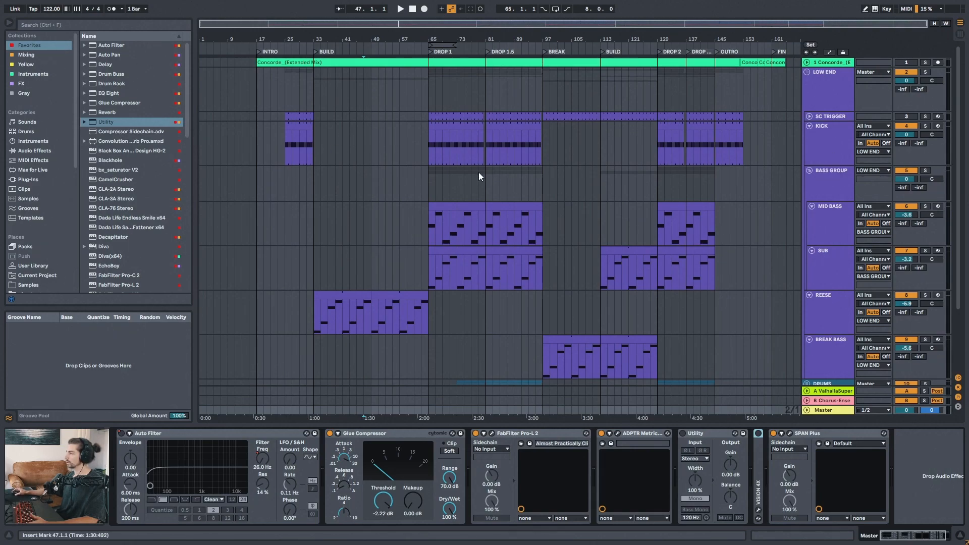
mouse_move(961, 166)
mouse_down()
mouse_move(961, 232)
mouse_move(960, 153)
mouse_up()
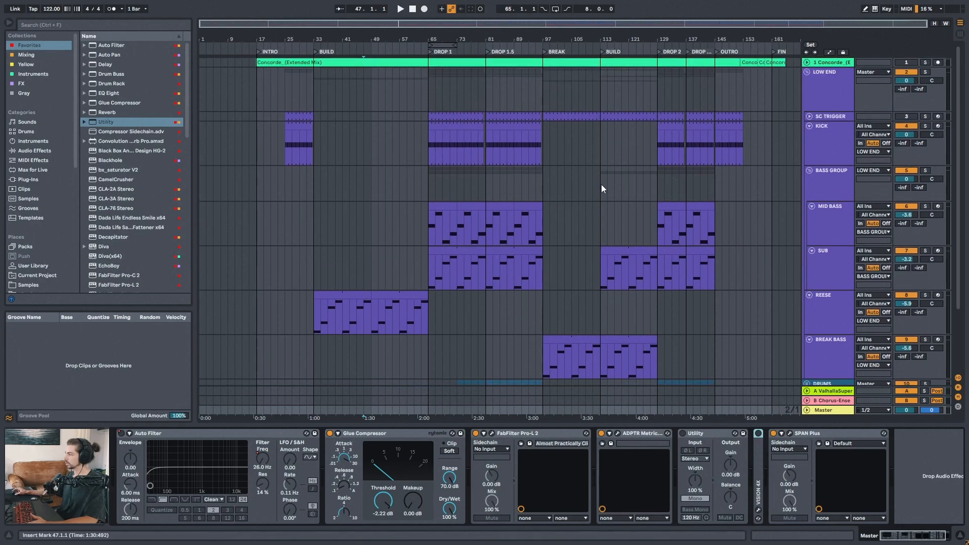
drag(959, 172, 954, 246)
Play the KICK clip at bar 25 of the intro with the KICK track soloed.
scroll(442, 229, up, 4)
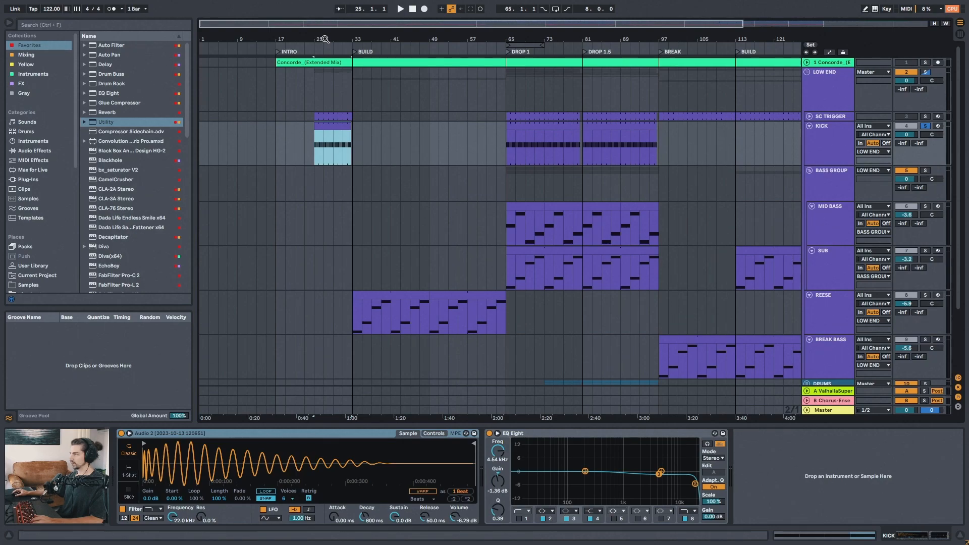
drag(325, 40, 326, 39)
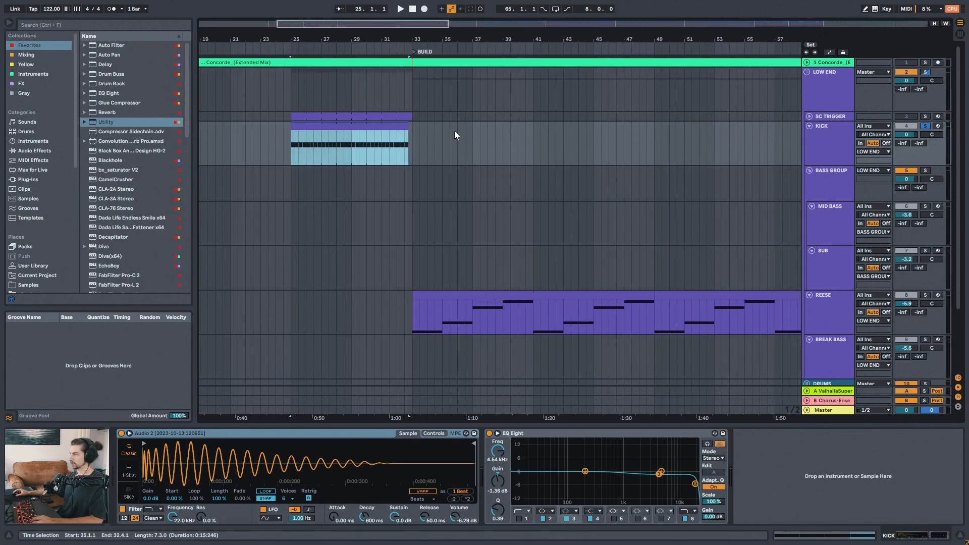
drag(584, 41, 370, 20)
key(space)
Expand the Concorde (Extended Mix) reference track and play its outro soloed from bar 149.
drag(720, 40, 750, 124)
click(807, 63)
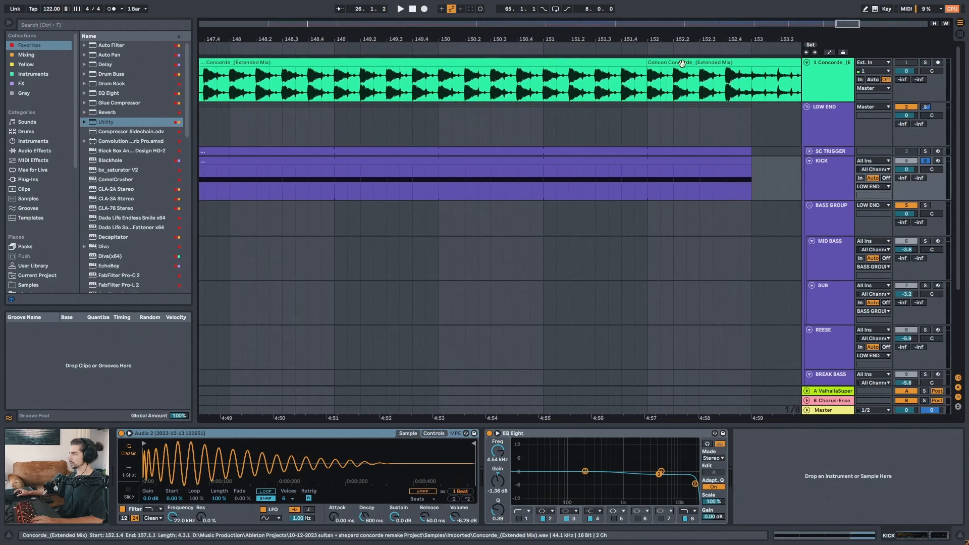
click(656, 62)
drag(615, 36, 614, 18)
click(524, 91)
drag(538, 40, 537, 25)
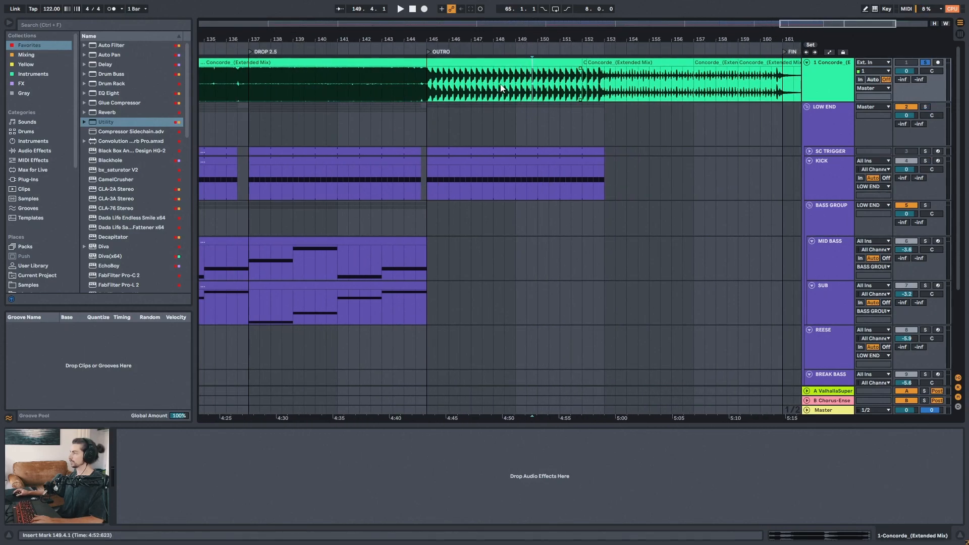
key(space)
key(minus)
key(space)
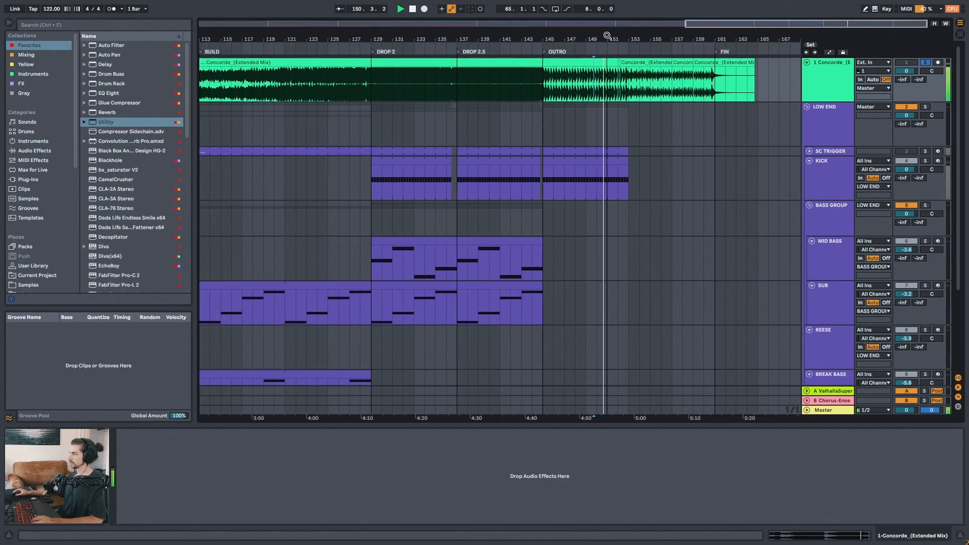
Return to the intro, select its KICK clip and play it for comparison with the reference.
key(minus)
key(minus)
key(minus)
drag(260, 39, 409, 90)
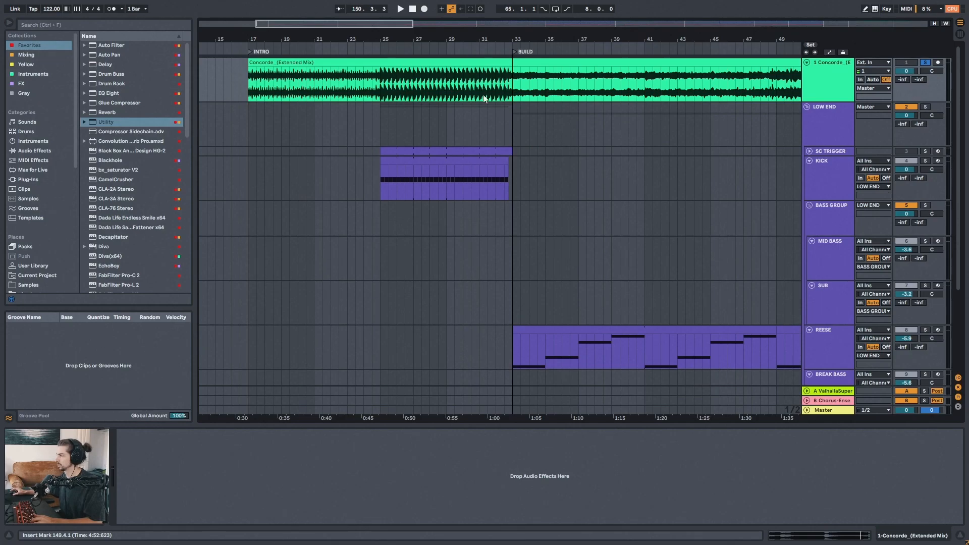
click(426, 166)
click(426, 165)
key(space)
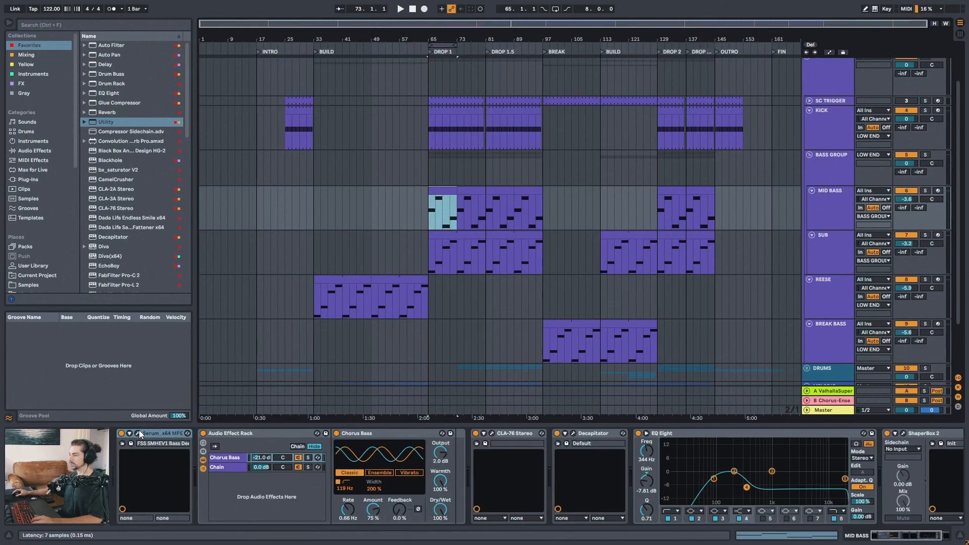
Open the Serum instrument on the MID BASS track to view its preset, and close its window.
click(137, 433)
drag(502, 75, 451, 70)
click(625, 65)
Switch to Splice, look through the Serum Melodic House Essentials Volume 1 presets, expand the pack description and minimize the window.
key(alt+Tab)
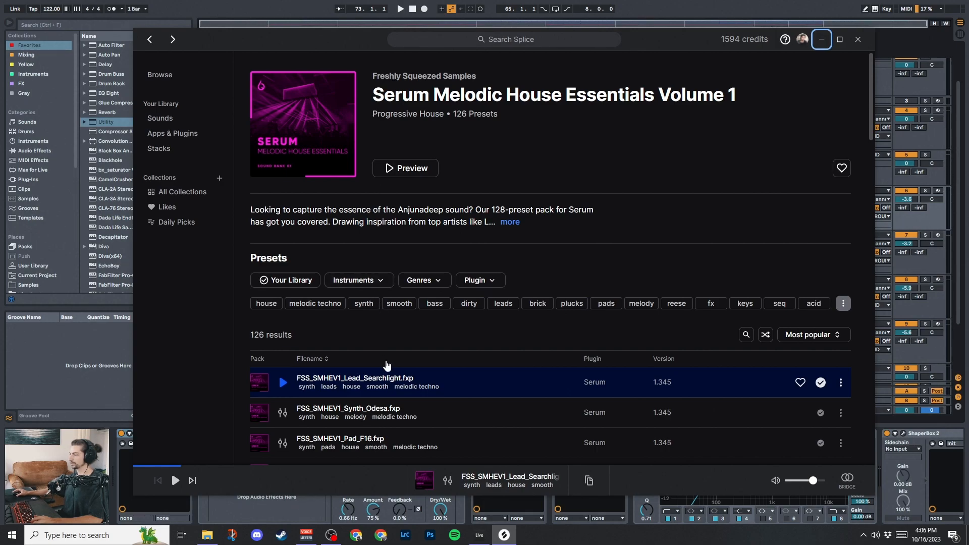
scroll(394, 343, down, 4)
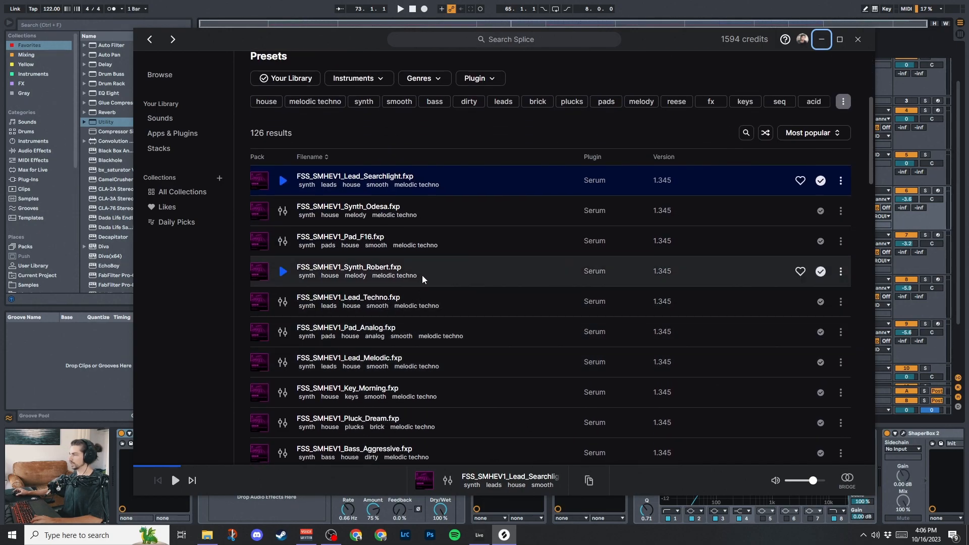
scroll(423, 253, down, 5)
scroll(416, 272, up, 9)
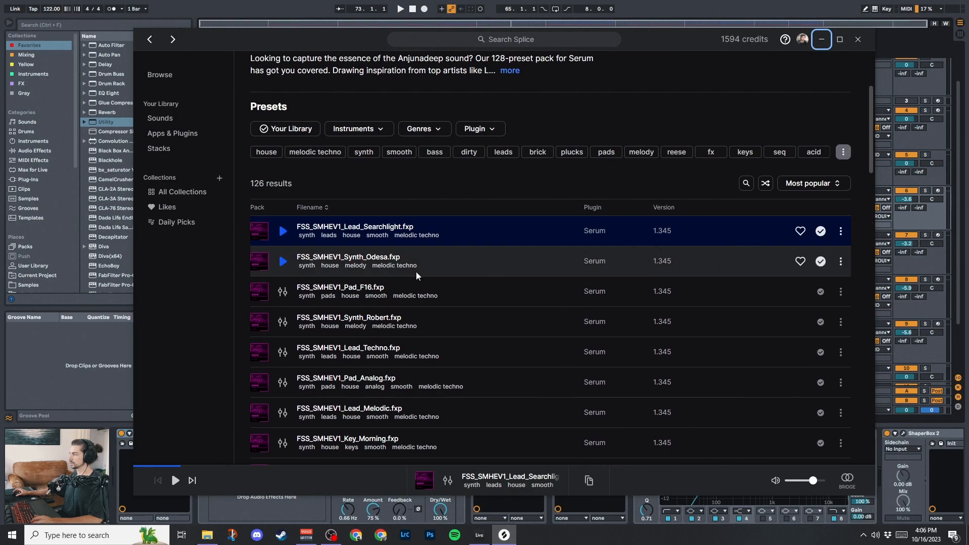
click(513, 221)
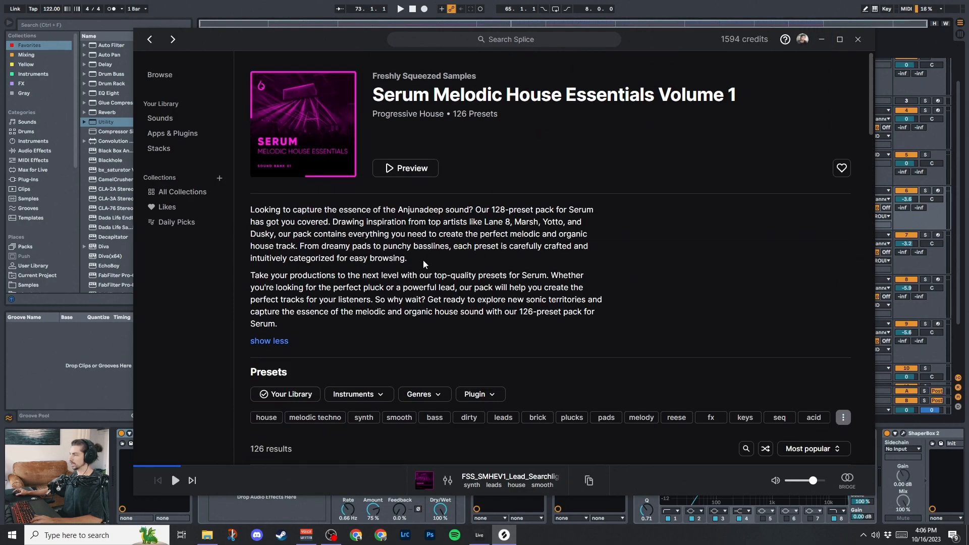
click(821, 39)
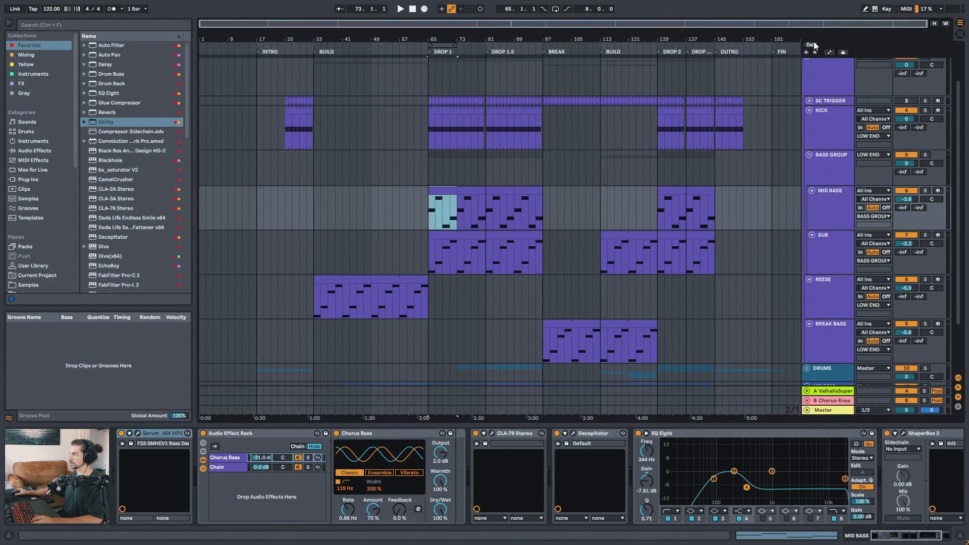
Play the soloed MID BASS from Drop 1 and switch its Audio Effect Rack off and on to compare the sound.
drag(477, 34, 457, 37)
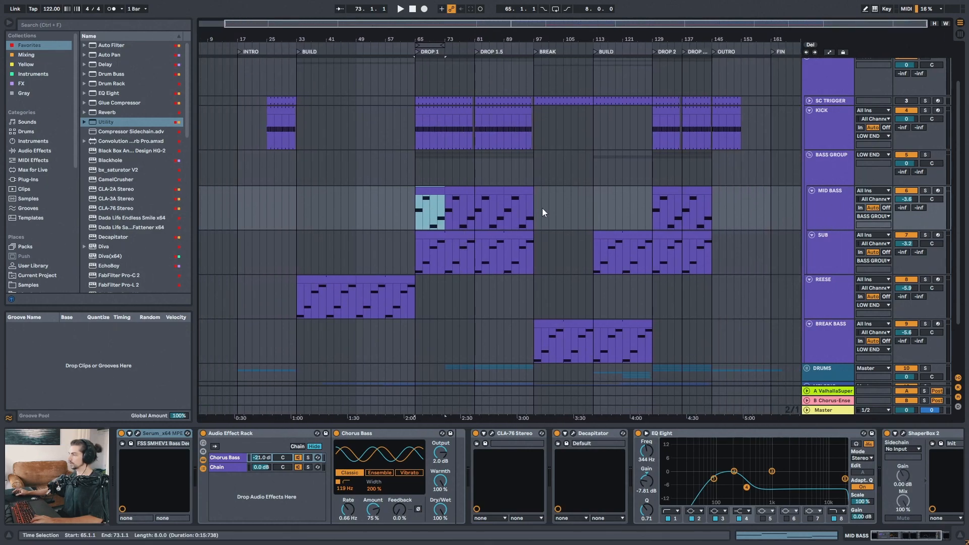
key(space)
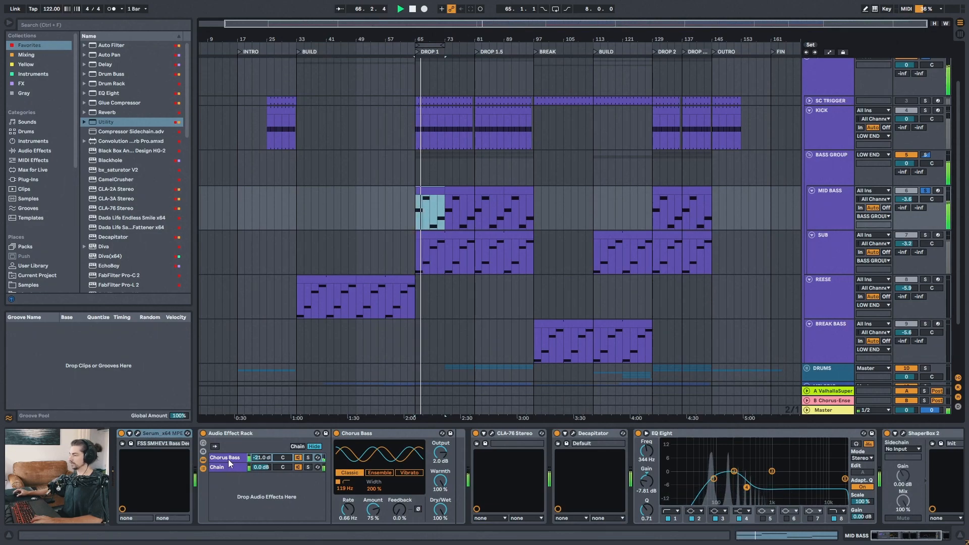
click(202, 433)
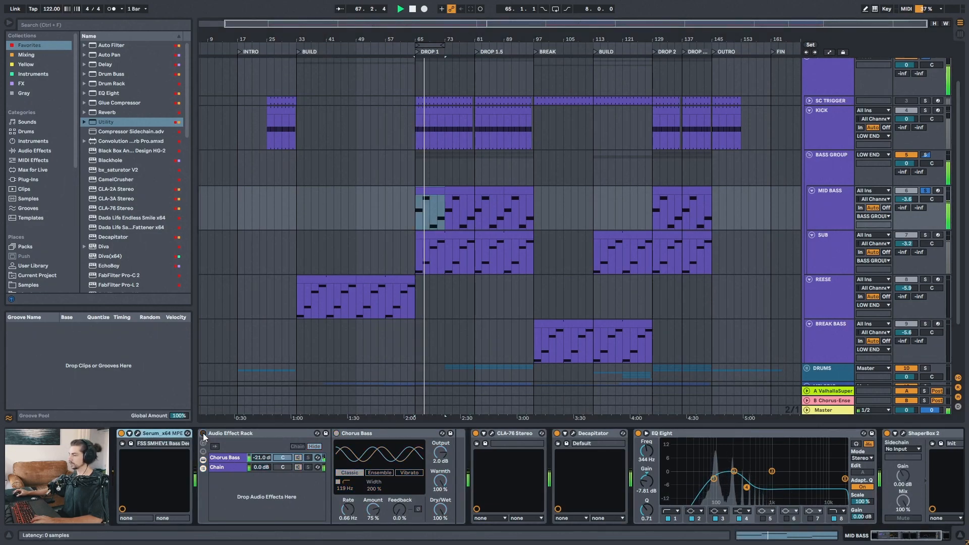
click(203, 433)
Open the CLA-76 Stereo compressor on the MID BASS track to view its settings.
click(496, 435)
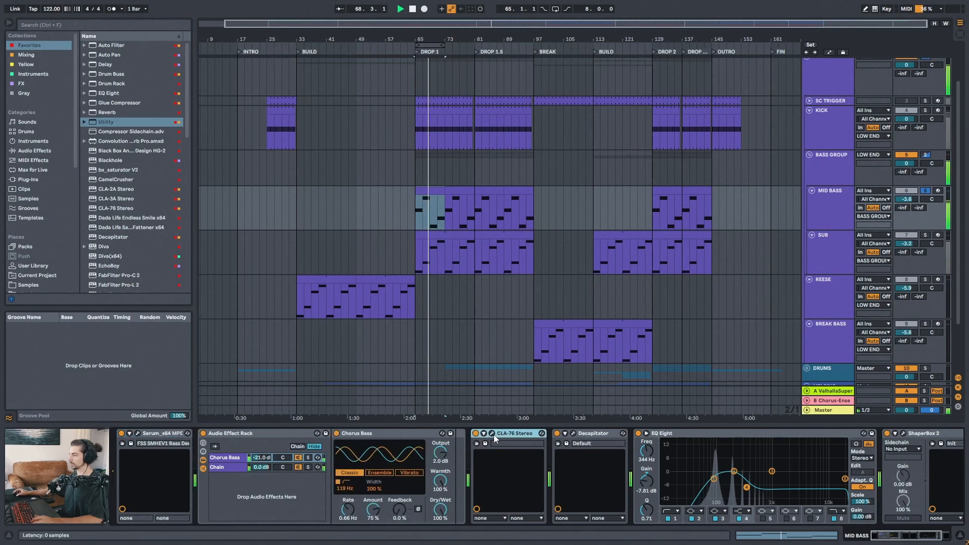
click(492, 433)
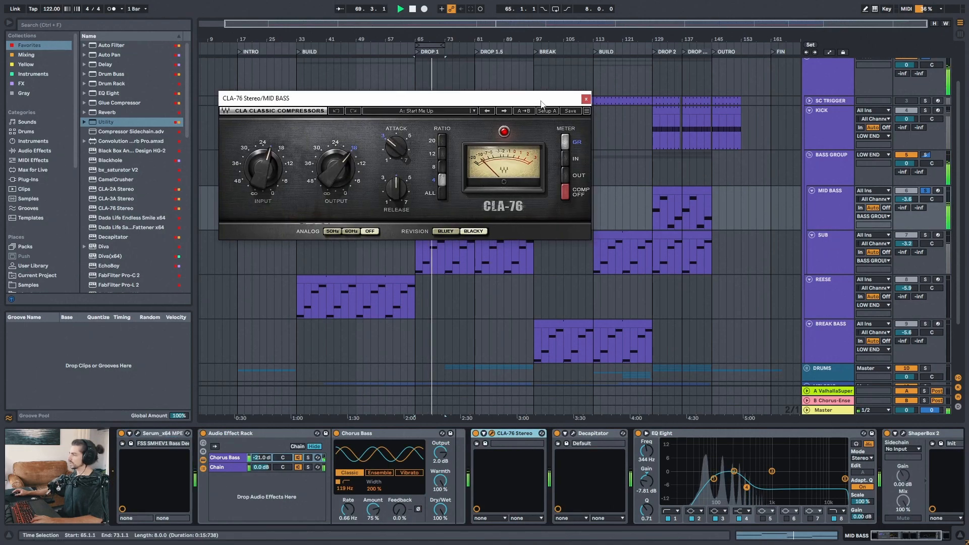
Close the CLA-76 window and briefly check the CLA-3A Stereo compressor on the SUB track.
click(585, 99)
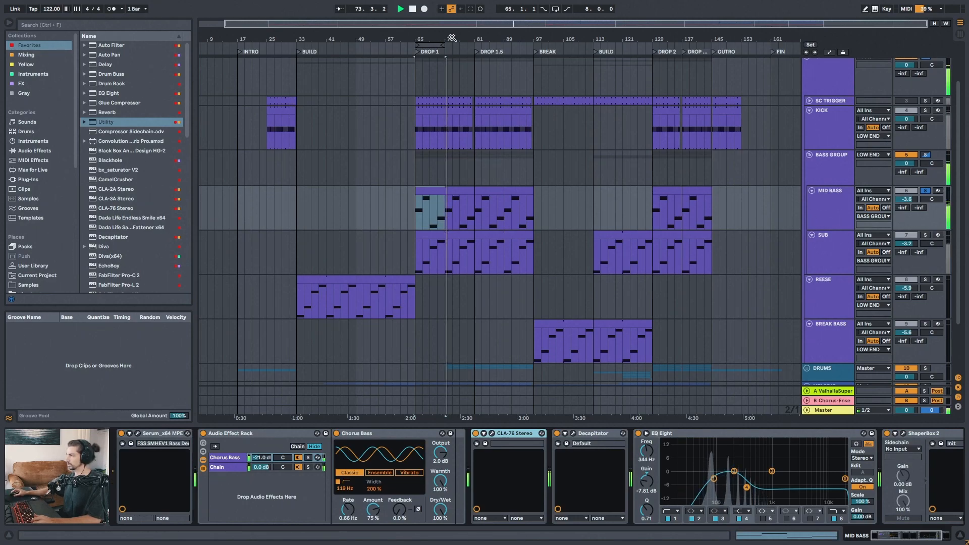
click(828, 248)
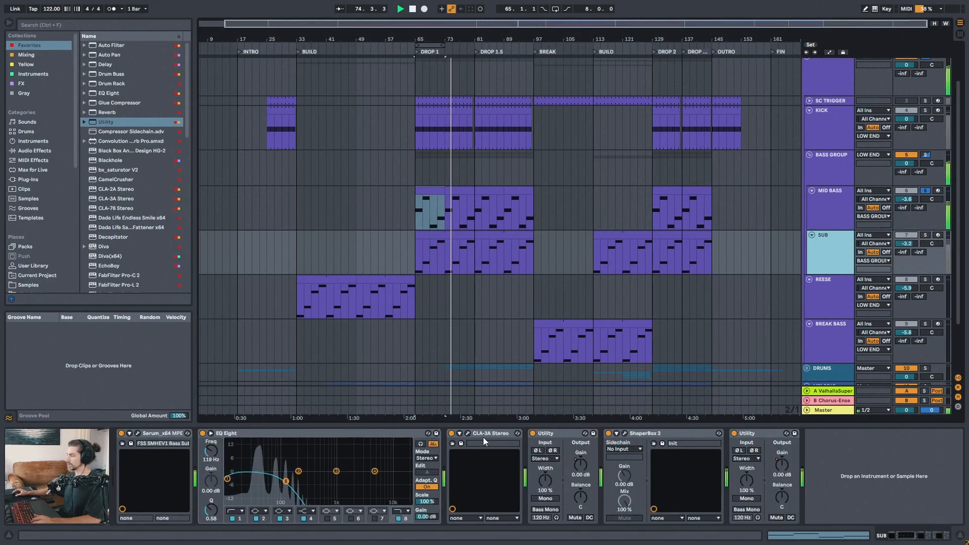
click(468, 433)
click(515, 86)
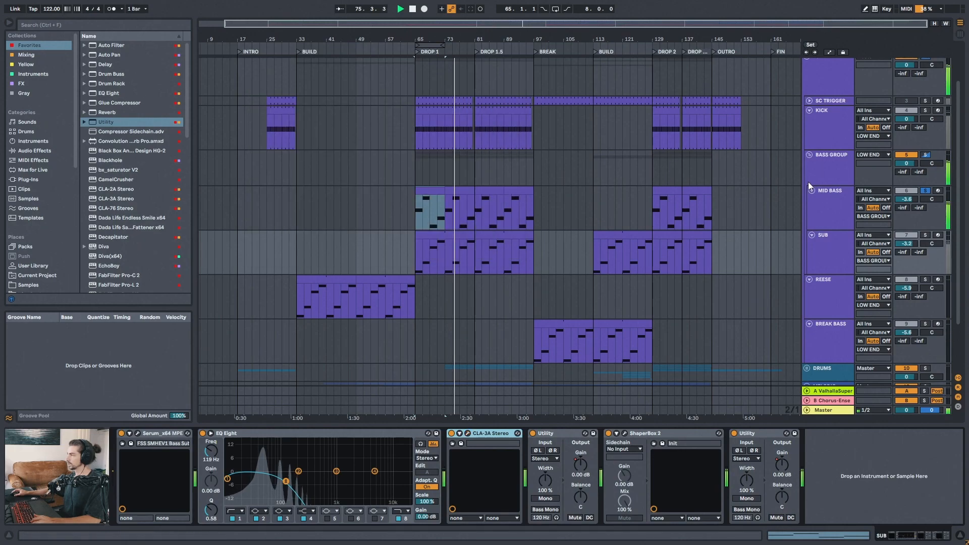
Return to the MID BASS track, view its CLA-76 Stereo settings again, and close the plugin window.
click(810, 199)
click(513, 433)
click(491, 433)
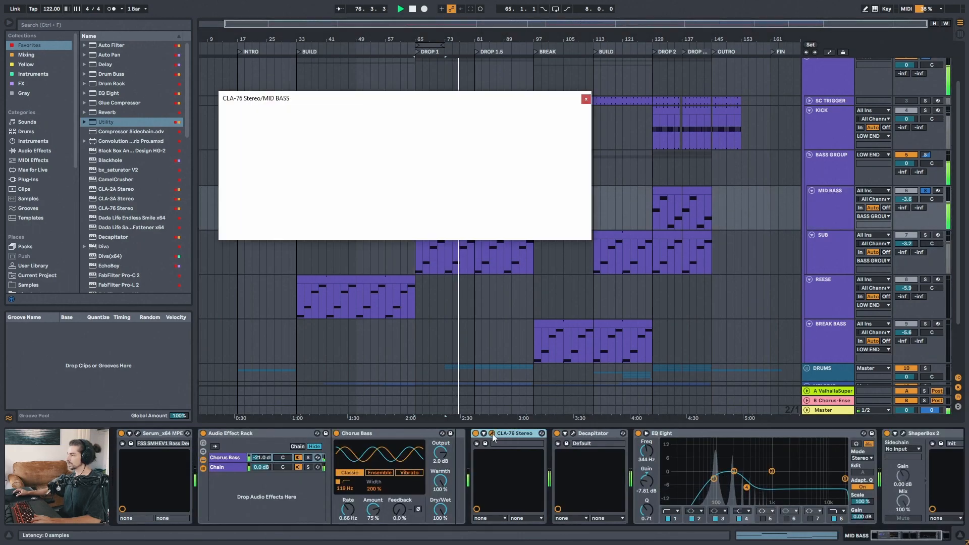
drag(528, 100, 508, 99)
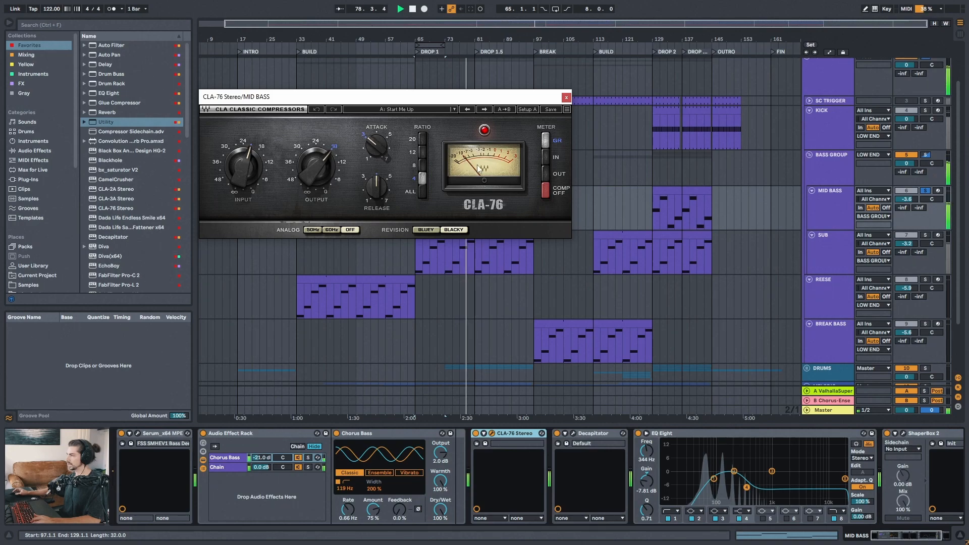
click(566, 97)
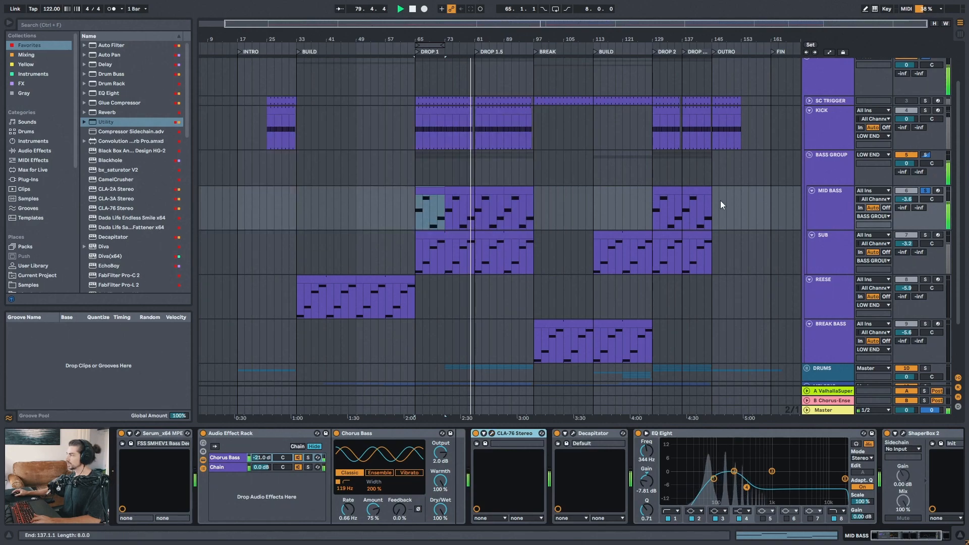
View Decapitator on the MID BASS track, switch it off and on to compare the sound, and close its window.
click(574, 434)
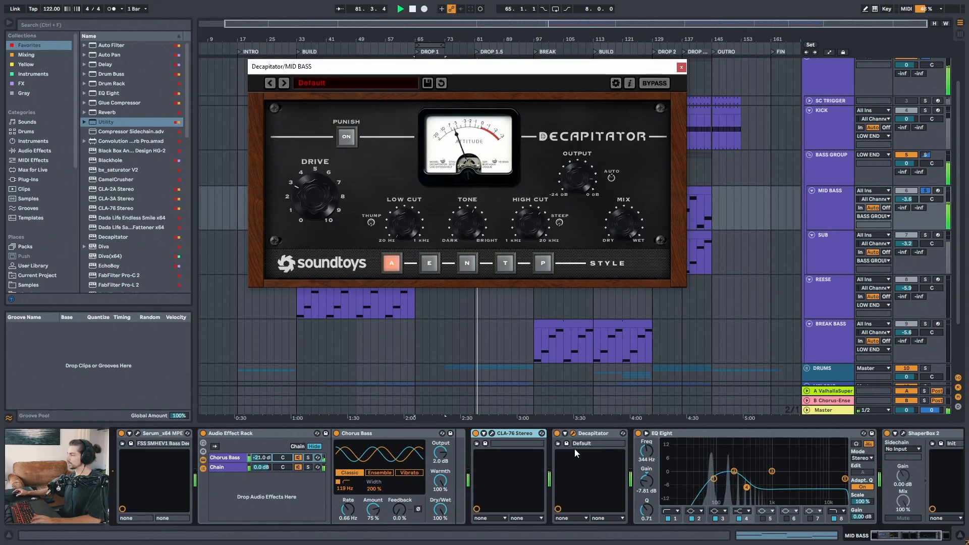
click(557, 434)
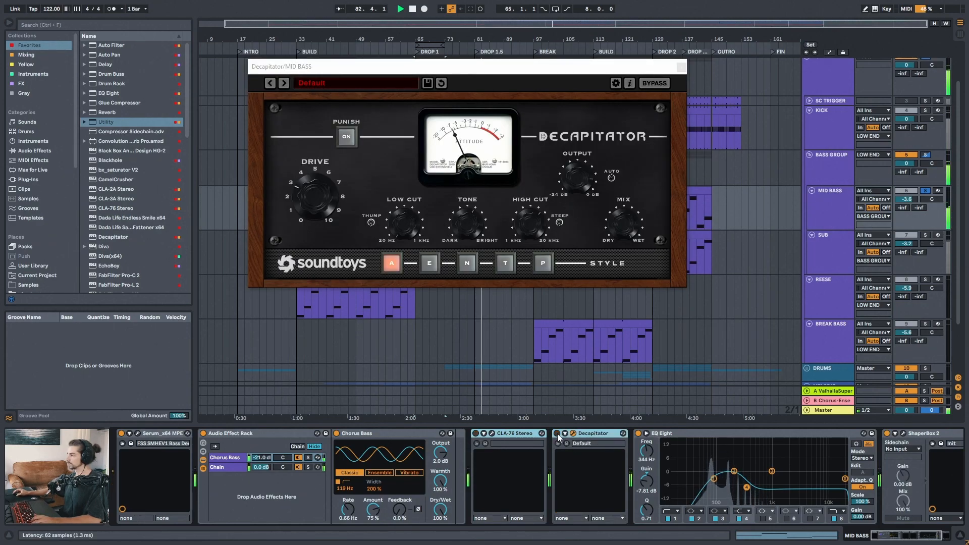
click(557, 434)
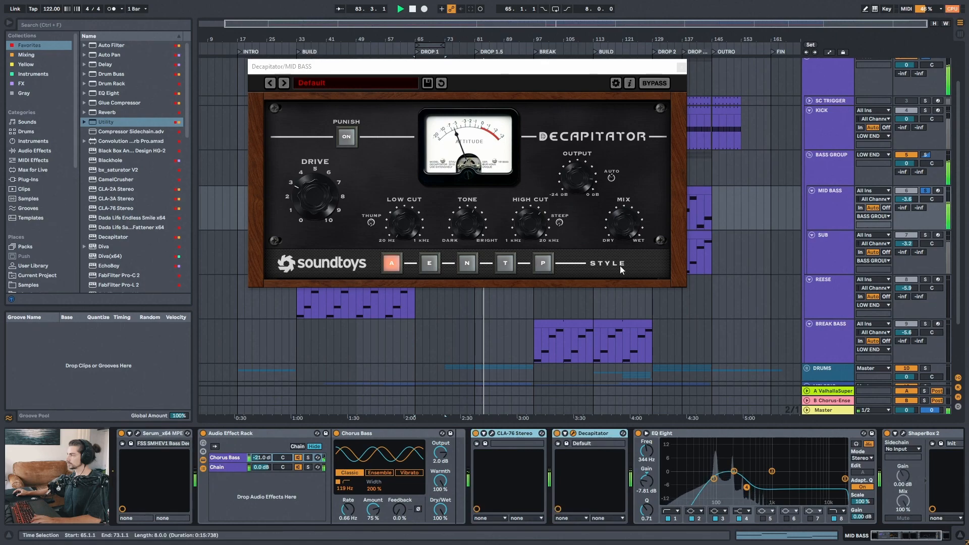
click(682, 67)
Switch the EQ Eight on the MID BASS track off and on to compare the sound.
click(693, 434)
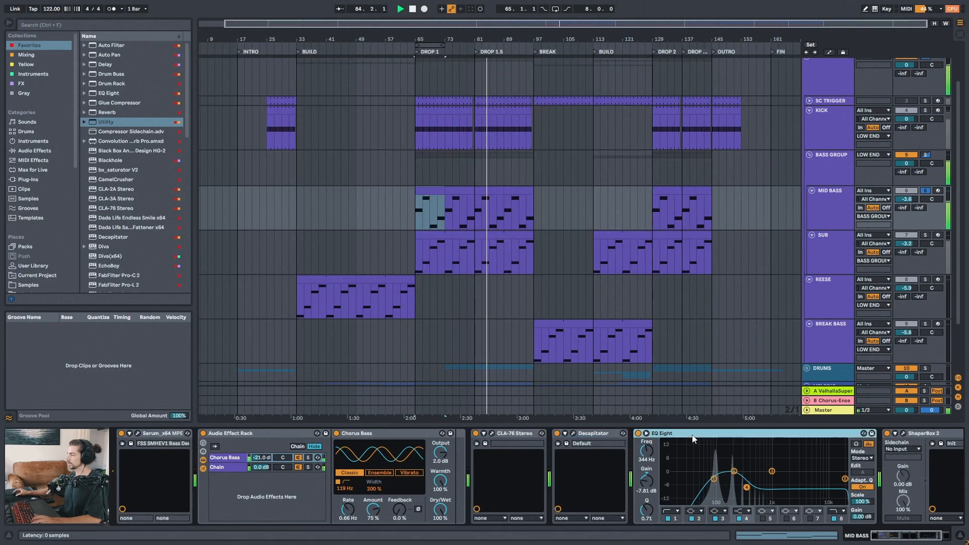
click(638, 434)
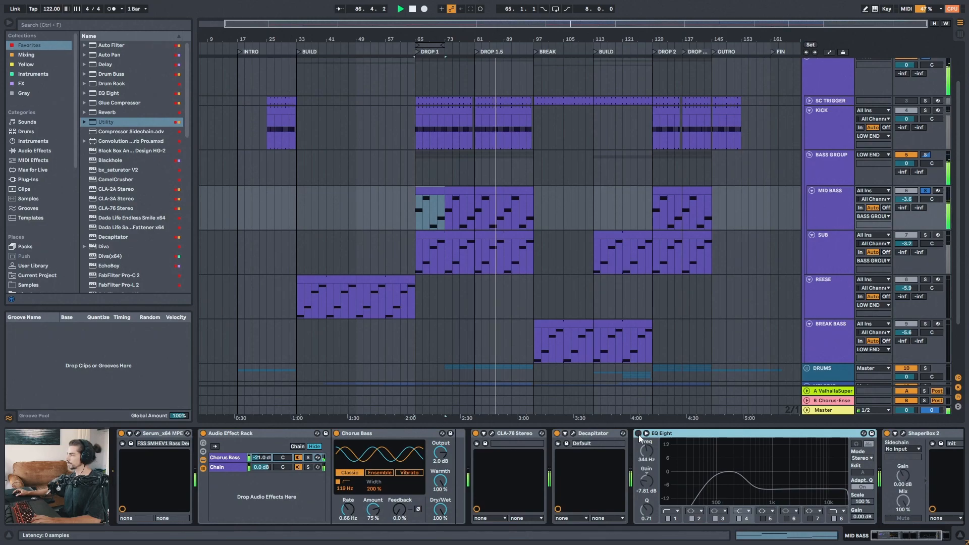
click(638, 434)
Open ShaperBox 2 on the MID BASS track, view the volume curves of its low and mid bands, and close it.
drag(913, 536, 922, 535)
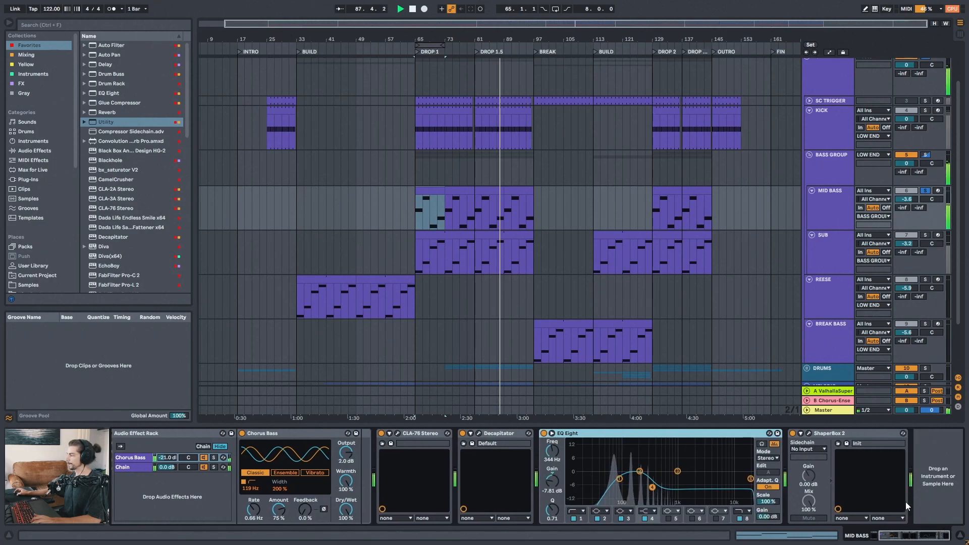
click(809, 433)
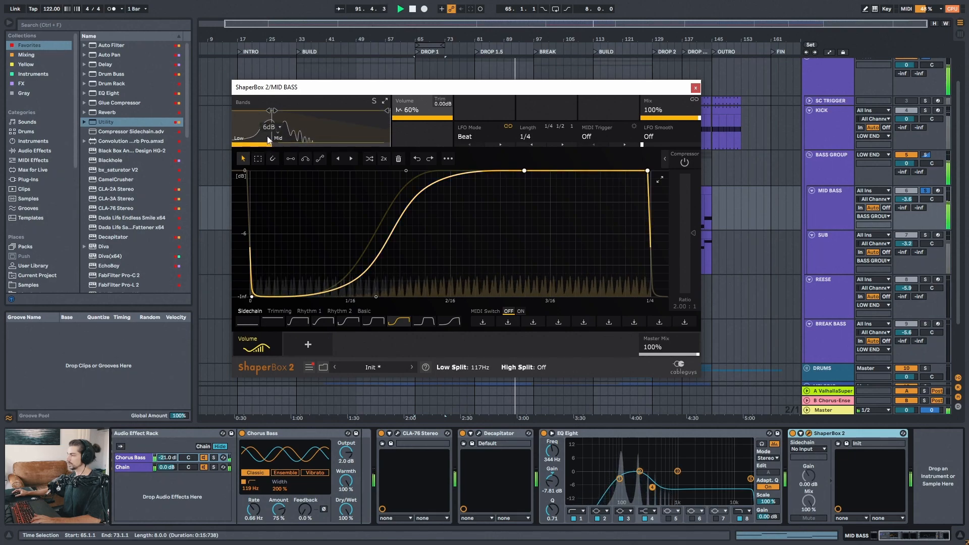
click(319, 128)
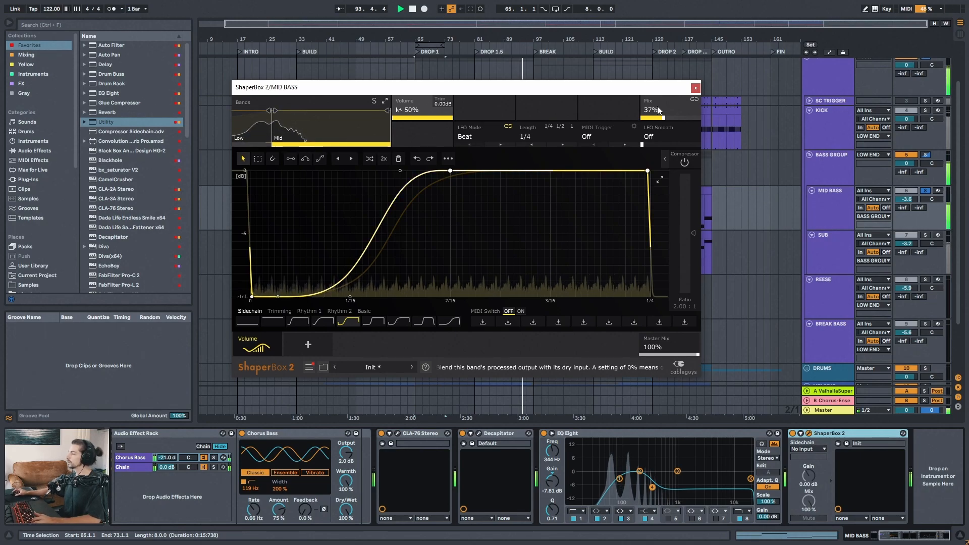
click(695, 87)
Select the first SUB clip at Drop 1, solo the SUB track and play from there.
click(835, 212)
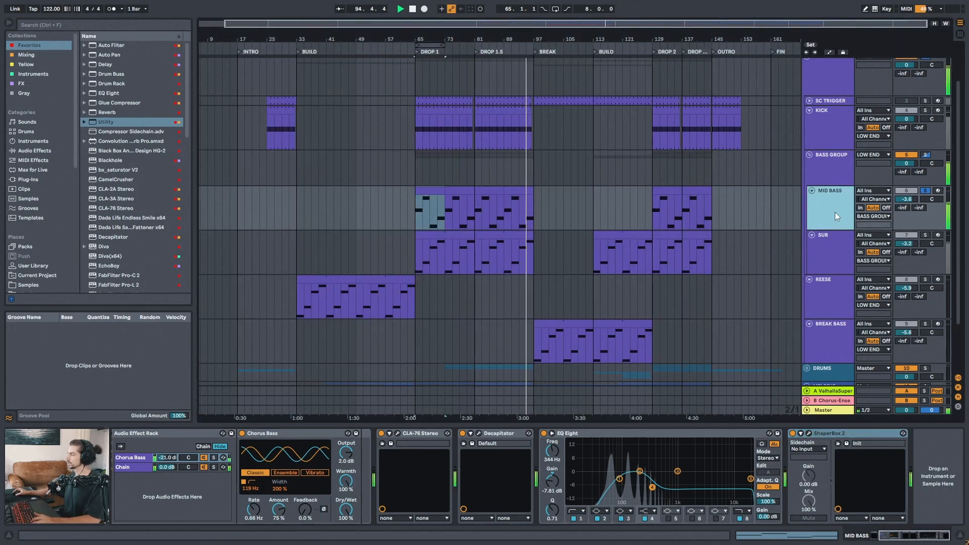
click(427, 234)
key(s)
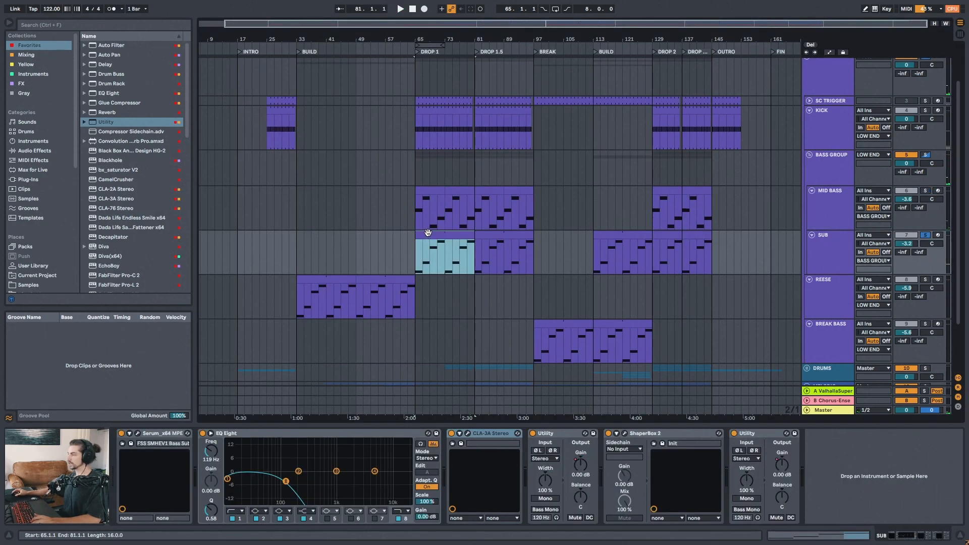
key(space)
View the SUB track's Serum preset, and switch its EQ Eight off and on to compare the sound.
click(138, 434)
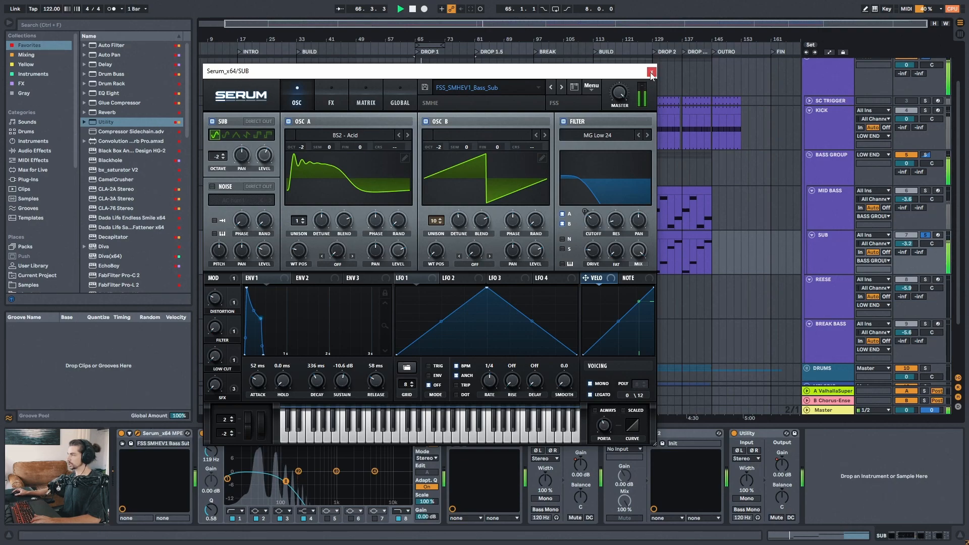
click(651, 73)
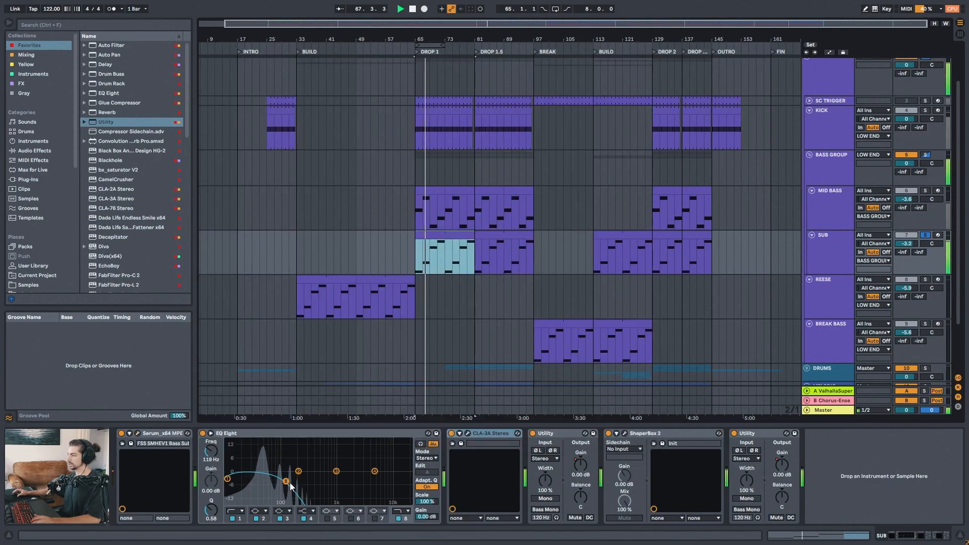
click(202, 434)
click(202, 434)
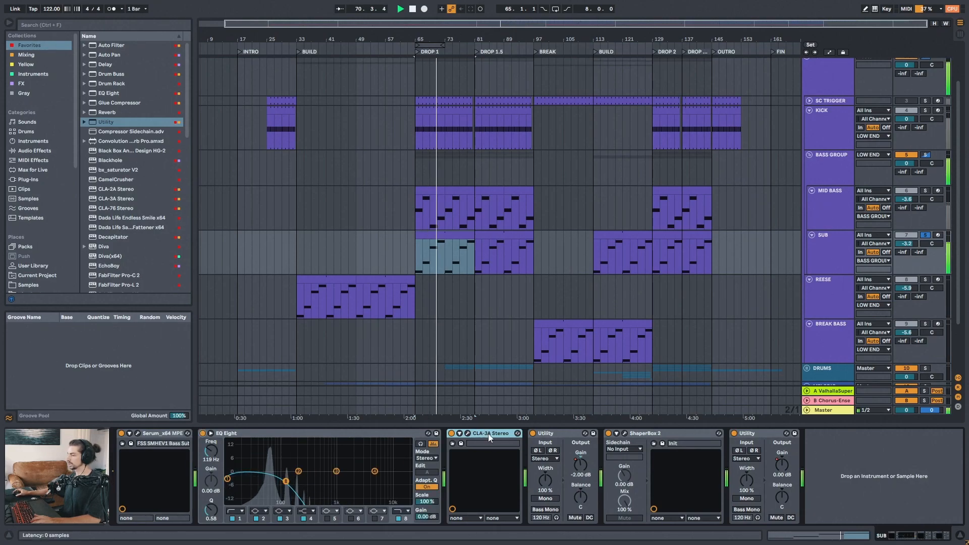
View the CLA-3A Stereo compressor and the ShaperBox 2 volume curve on the SUB track, closing each window.
click(467, 433)
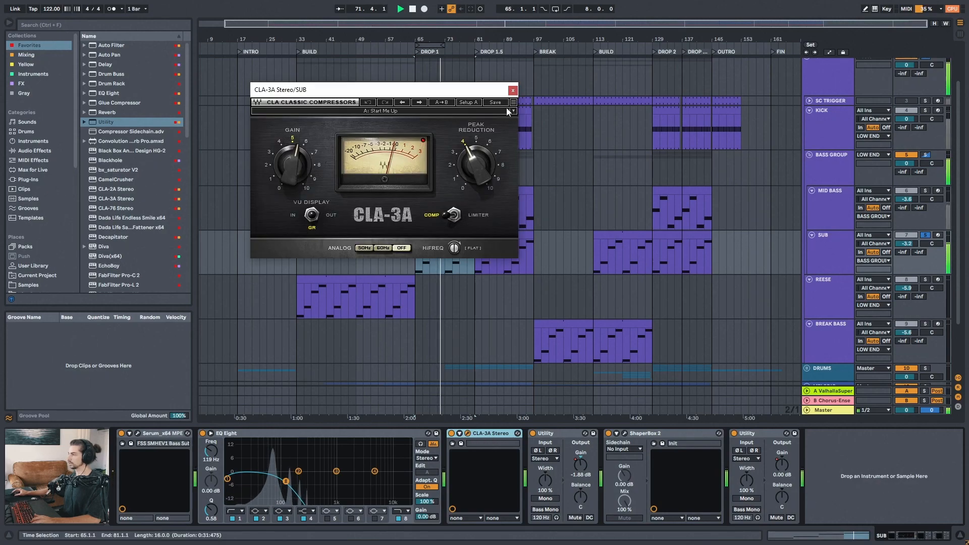
click(512, 85)
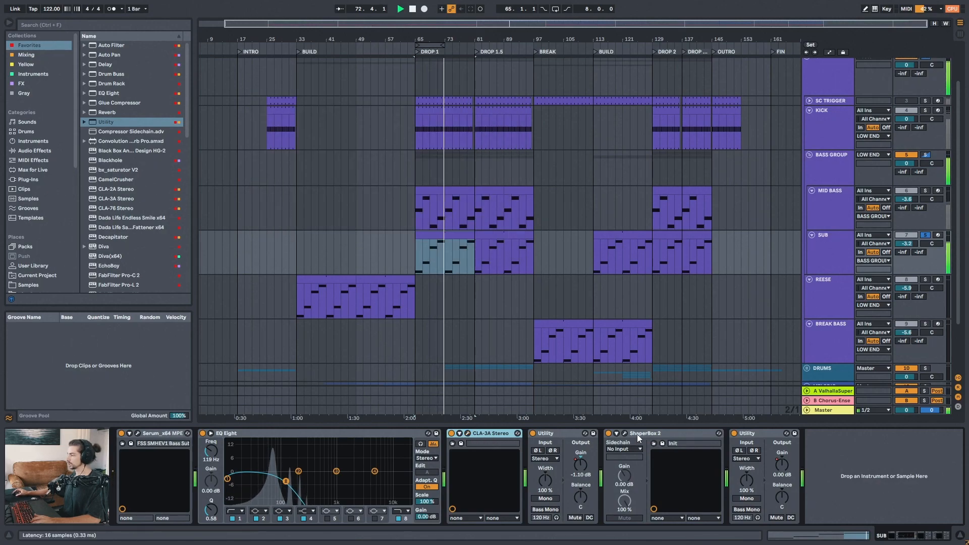
click(625, 434)
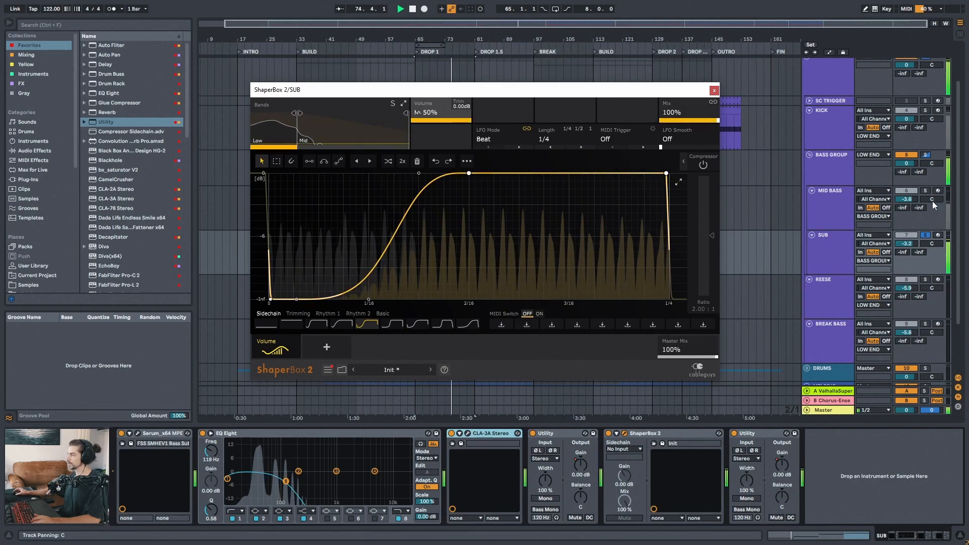
click(714, 89)
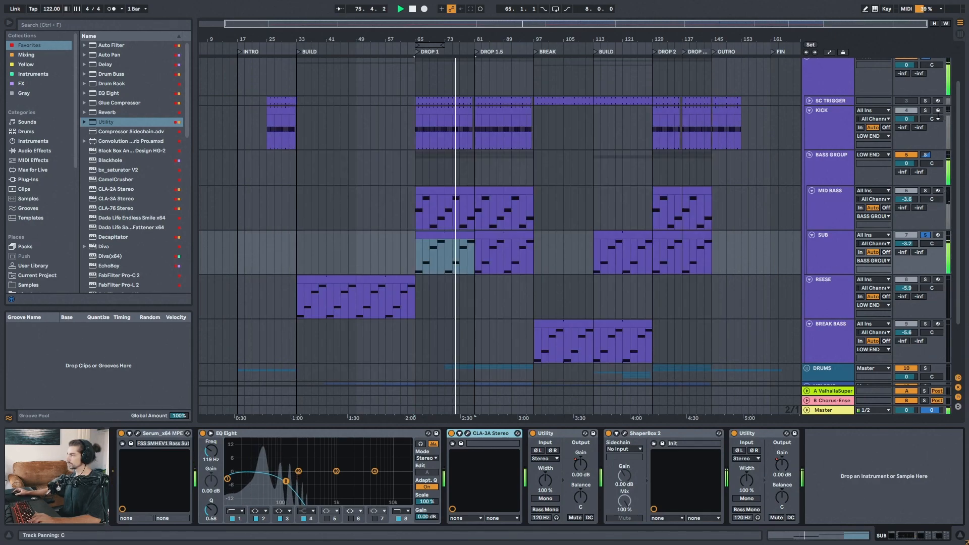
Audition the SUB together with the soloed KICK, and play the soloed BASS GROUP from Drop 1.
click(925, 110)
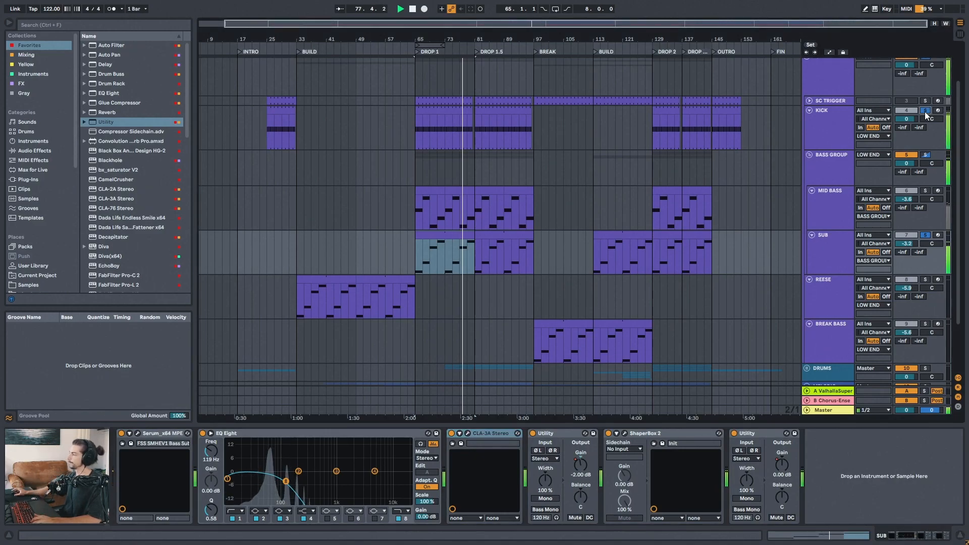
click(836, 172)
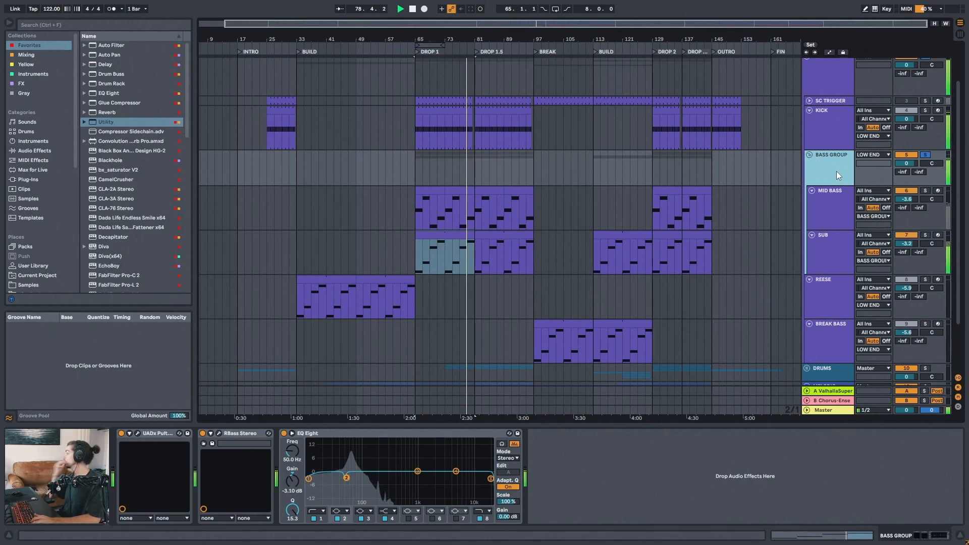
click(418, 160)
key(space)
key(space)
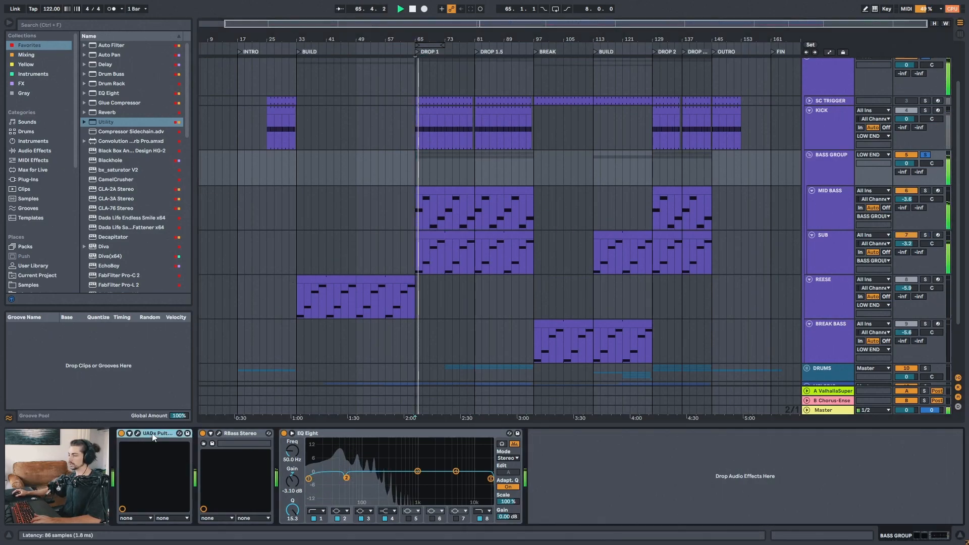
Open the UADx Pultec EQP-1A EQ on the BASS GROUP, examine its low-frequency boost and attenuation settings, and close it.
click(137, 433)
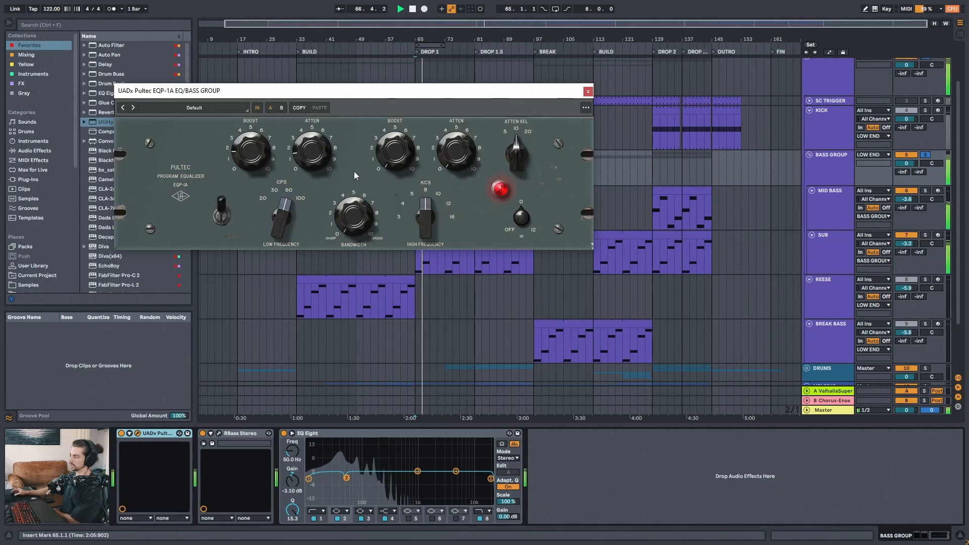
drag(362, 94, 367, 76)
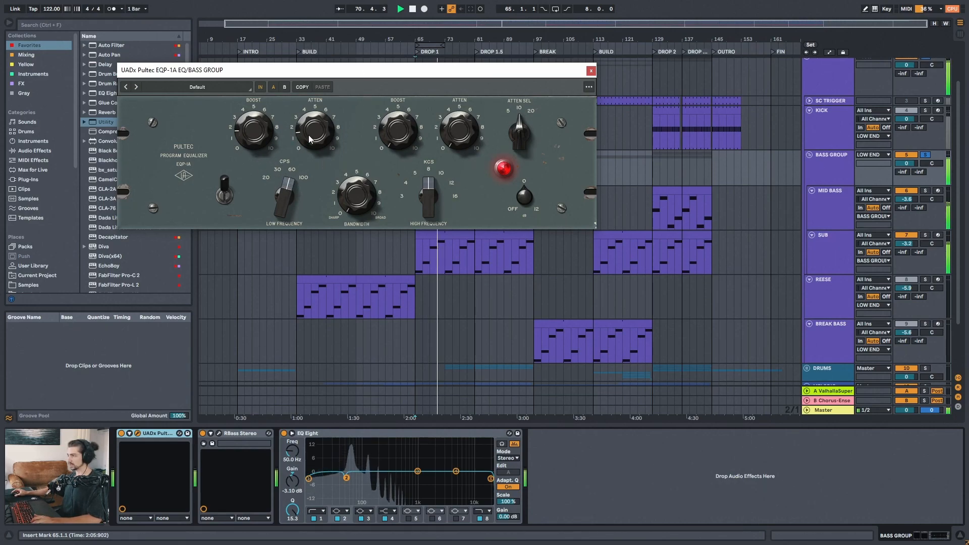
drag(327, 73, 314, 95)
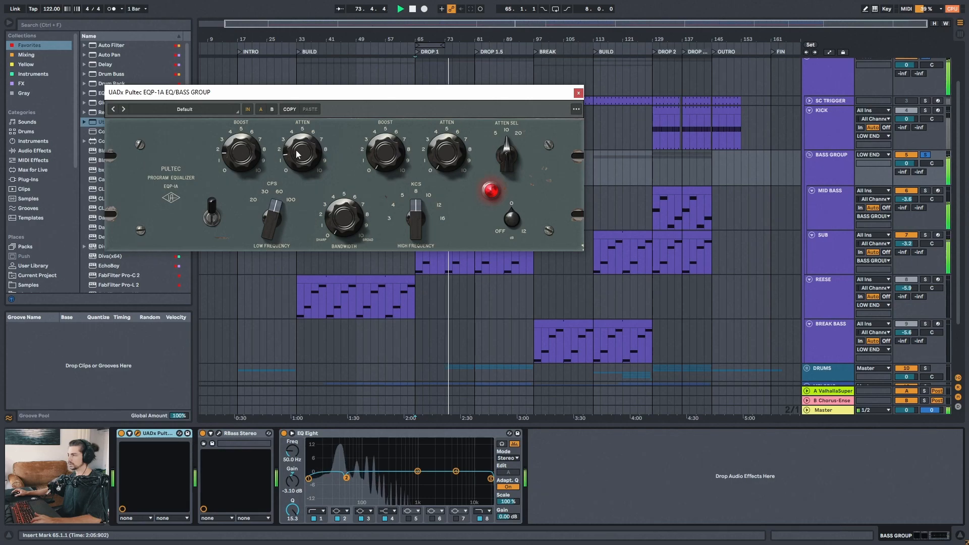
drag(358, 96, 361, 94)
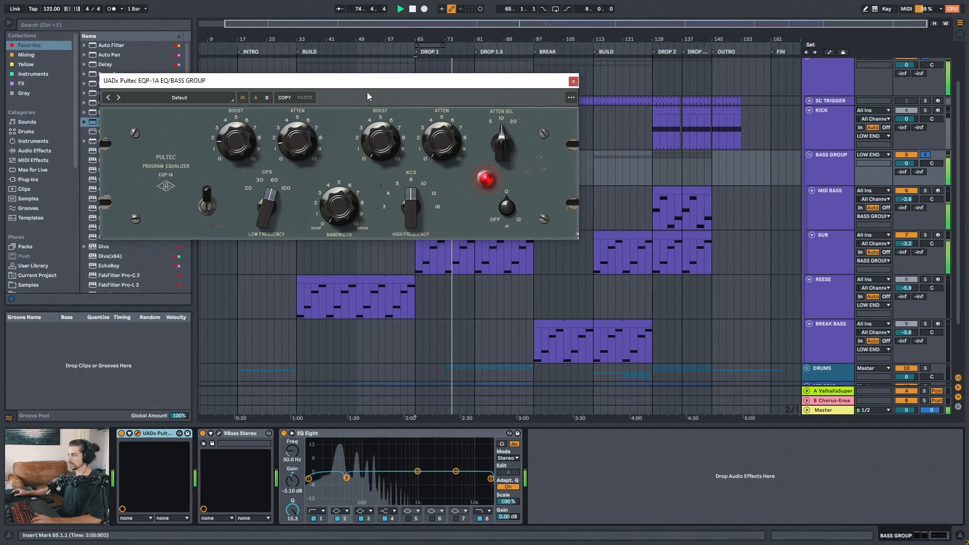
click(574, 81)
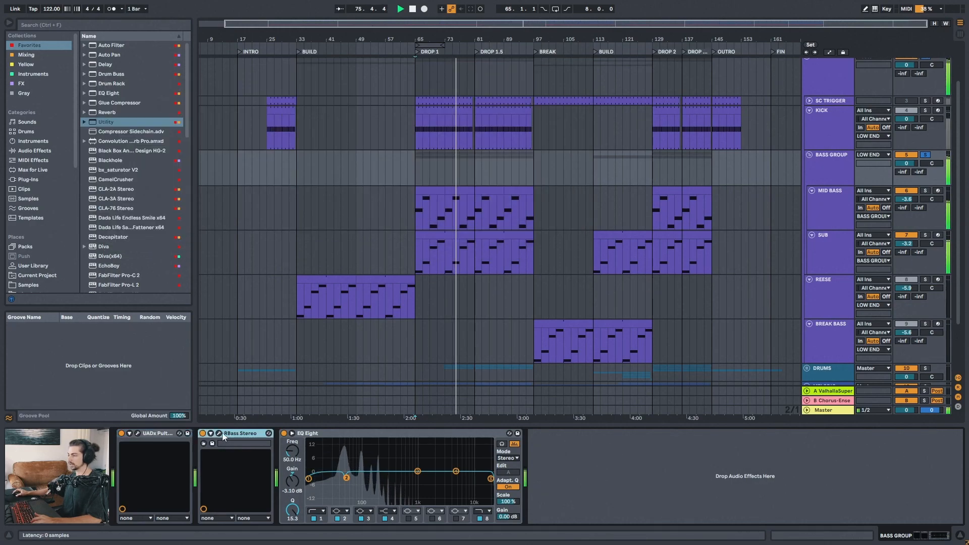
View RBass Stereo on the BASS GROUP, compare the sound with it and the Pultec EQ off and on, and select the EQ Eight.
click(219, 433)
drag(313, 97, 338, 86)
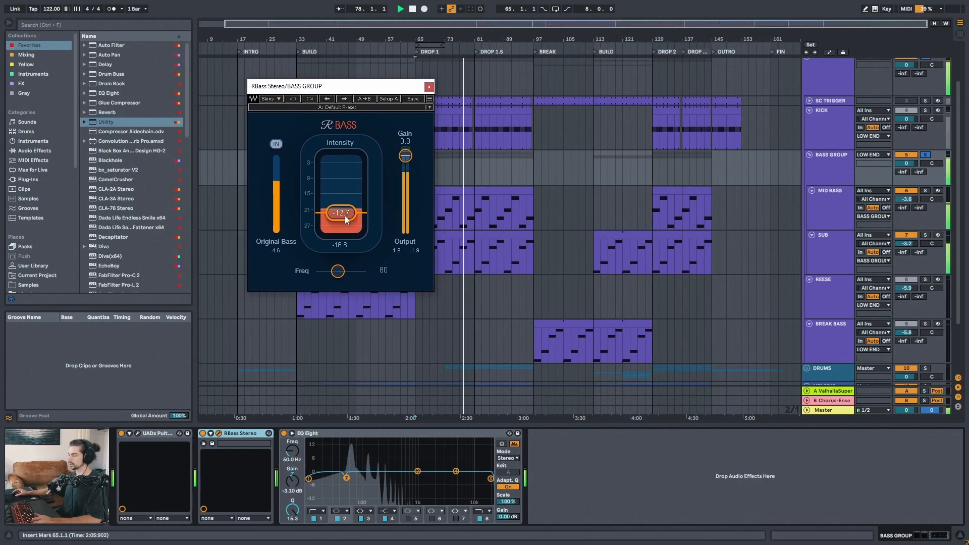
shift+click(173, 434)
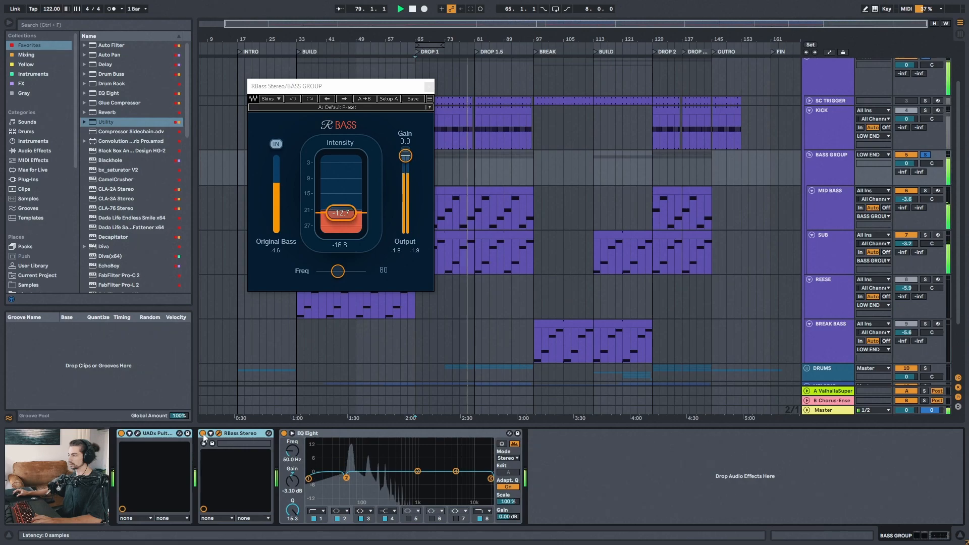
click(203, 433)
click(203, 434)
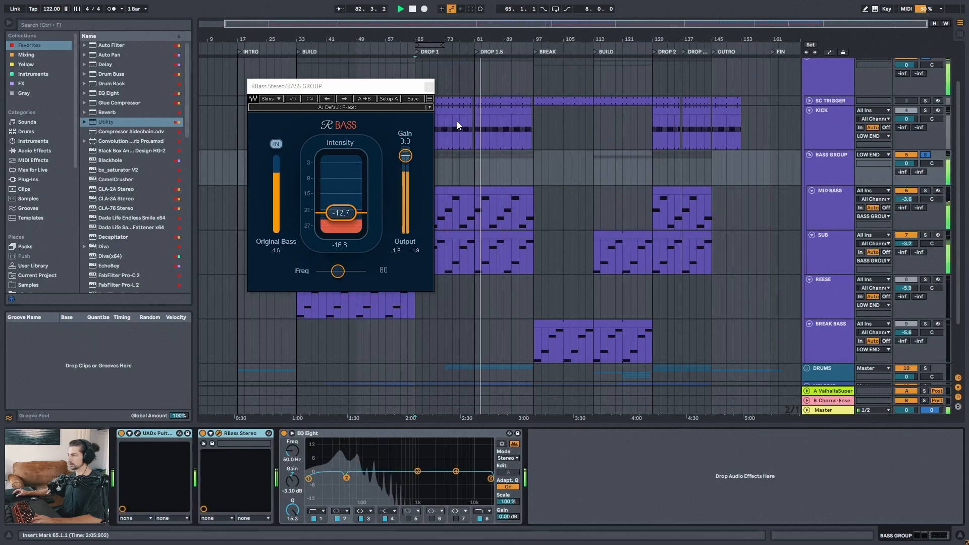
click(429, 87)
click(341, 432)
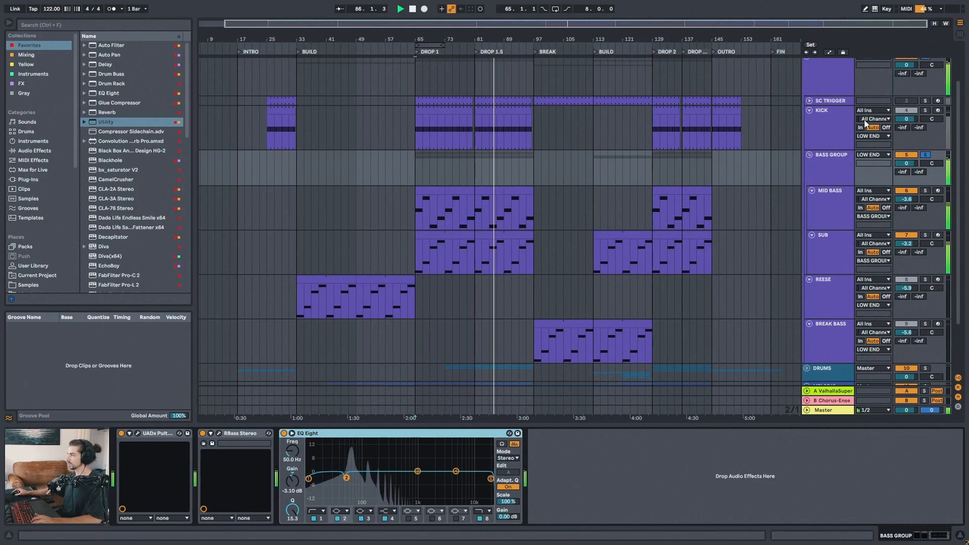
Audition the soloed KICK and BASS GROUP together, and replay Drop 1 with both solos cleared.
click(923, 110)
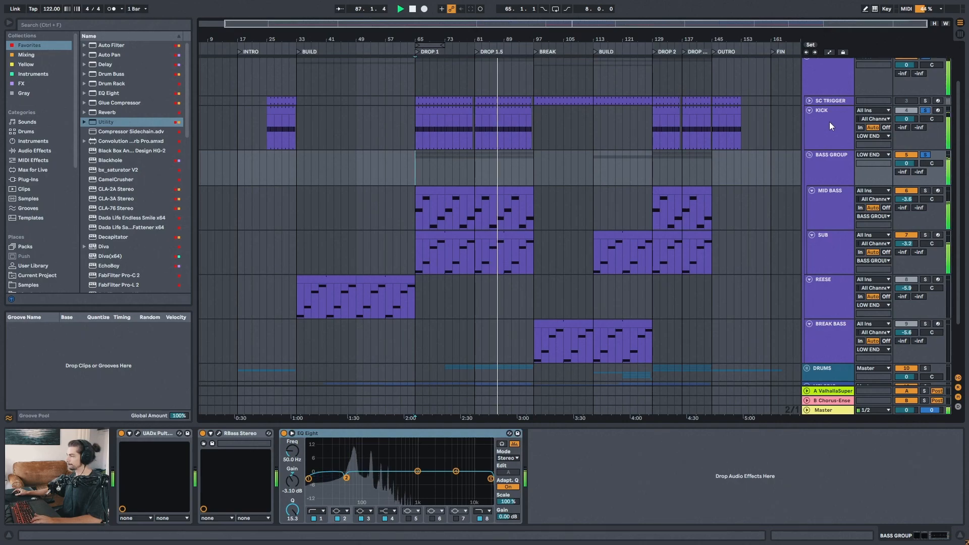
click(924, 111)
key(space)
key(space)
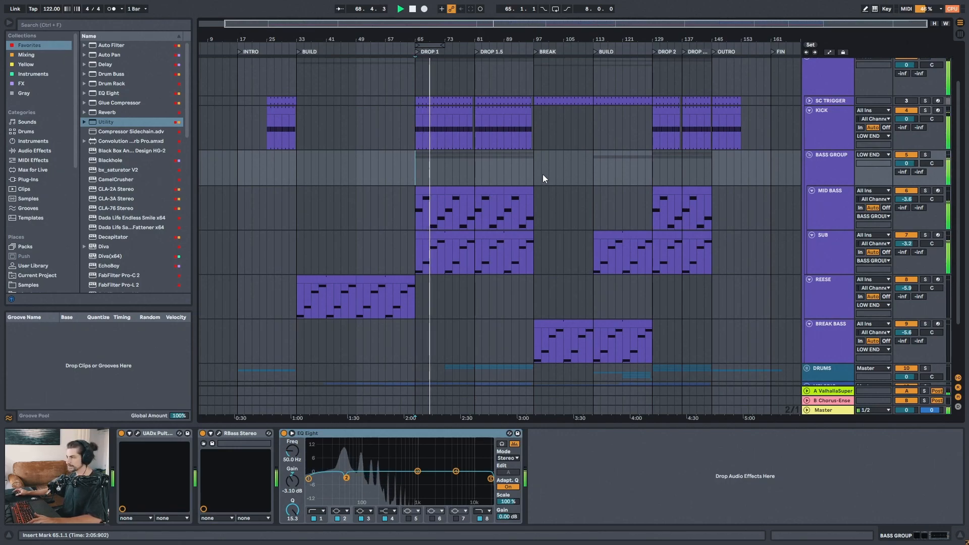
key(space)
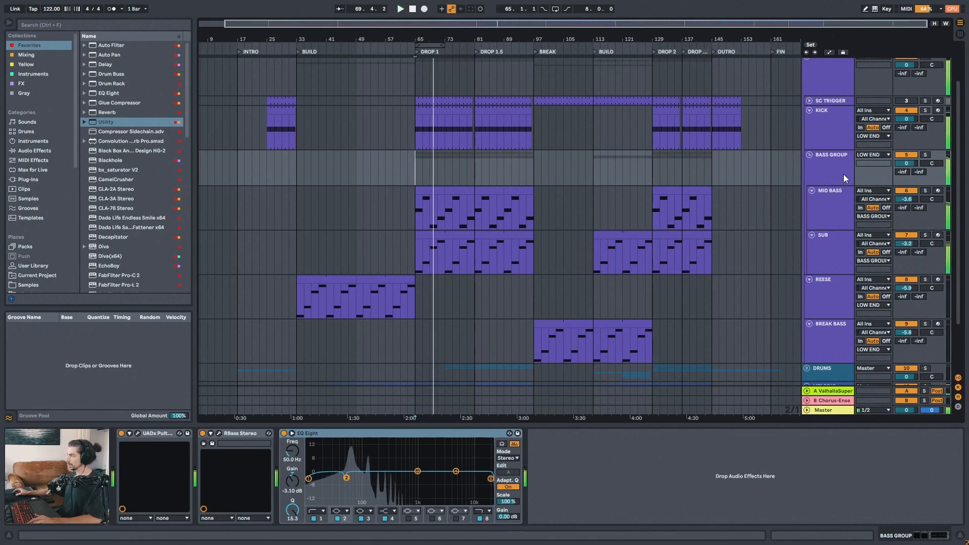
Solo the REESE track and play its first clip from the start of the Build section.
drag(412, 41, 423, 47)
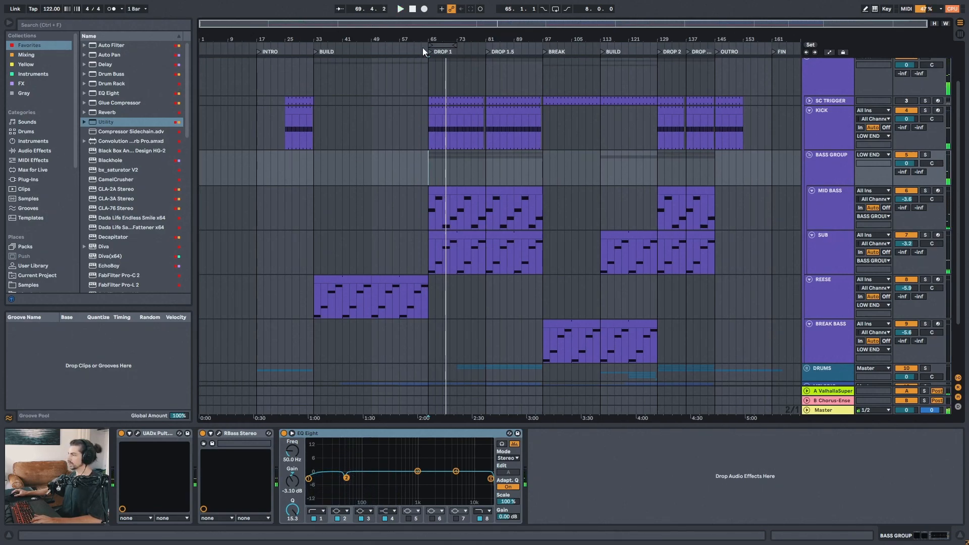
click(325, 278)
drag(328, 41, 337, 51)
key(s)
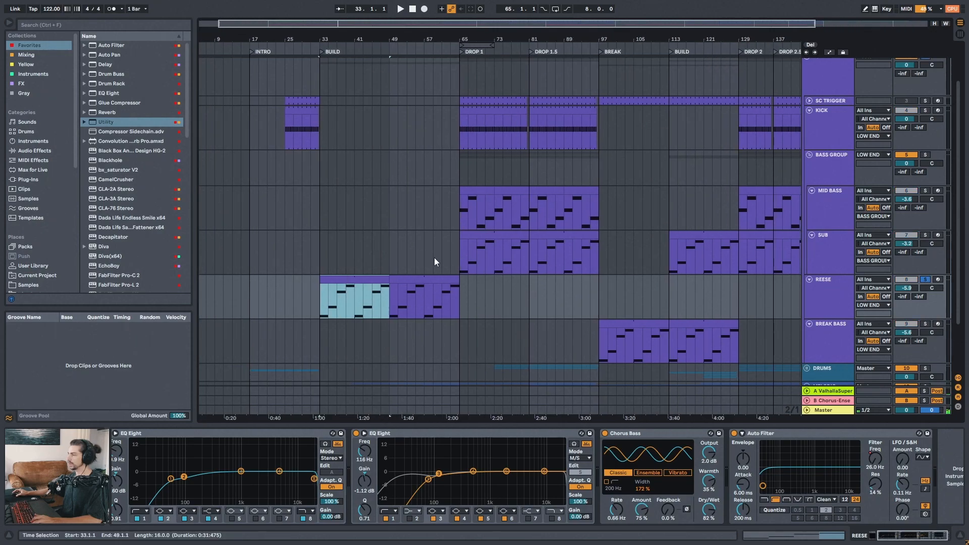
key(space)
Open the Serum instrument at the start of the REESE device chain, view its Reese bass patch, and close it.
click(891, 536)
drag(892, 536, 880, 536)
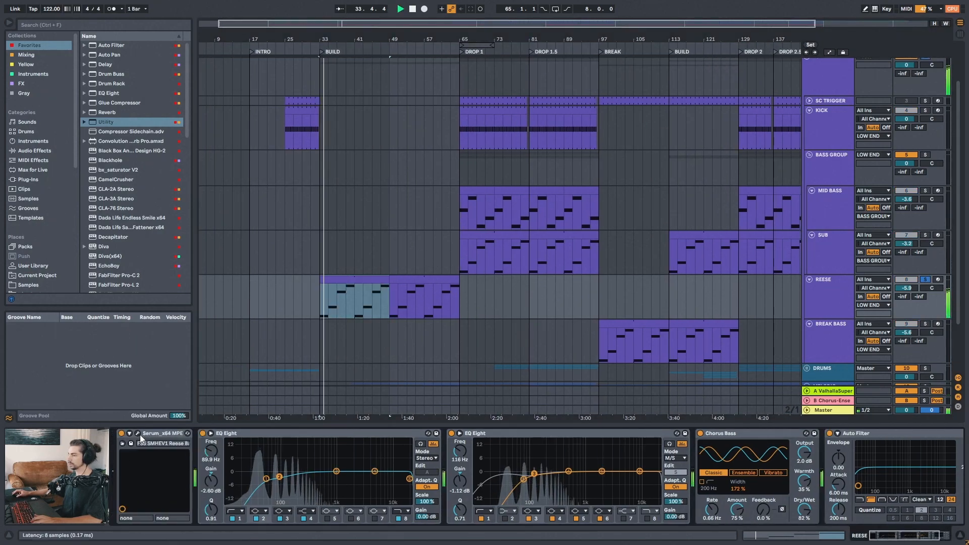
click(139, 434)
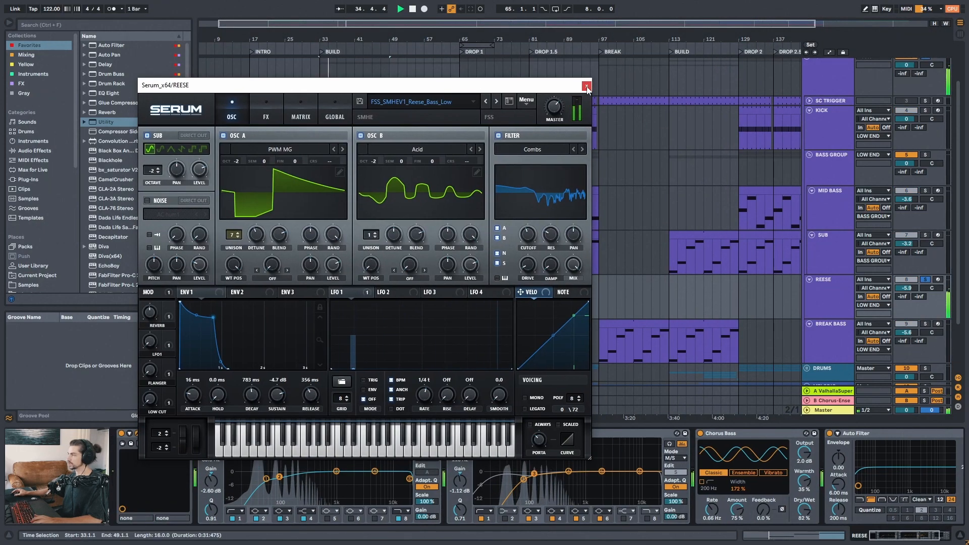
click(587, 87)
Switch to Splice, look over the Serum Melodic House Essentials Volume 1 preset pack, and minimize the window.
key(alt+Tab)
scroll(468, 276, down, 5)
scroll(468, 276, up, 4)
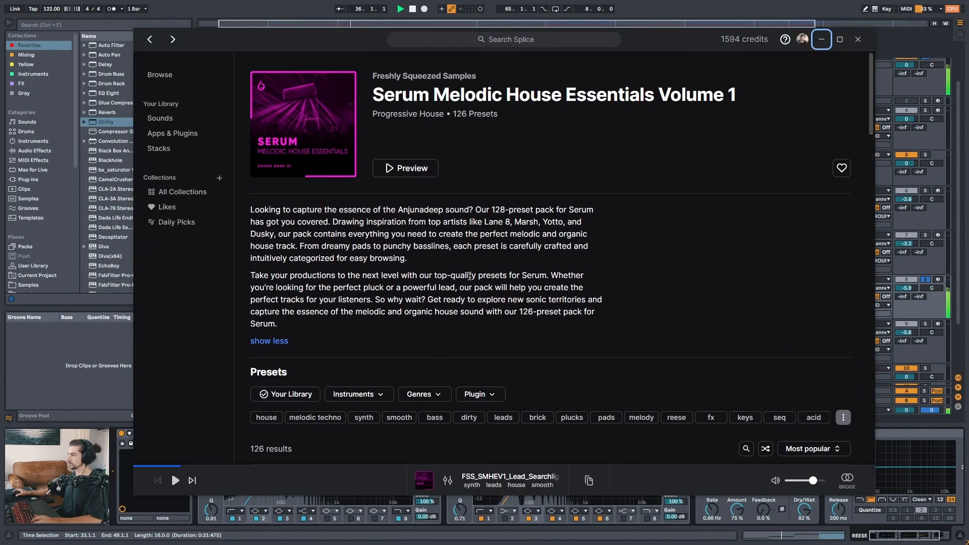
click(822, 40)
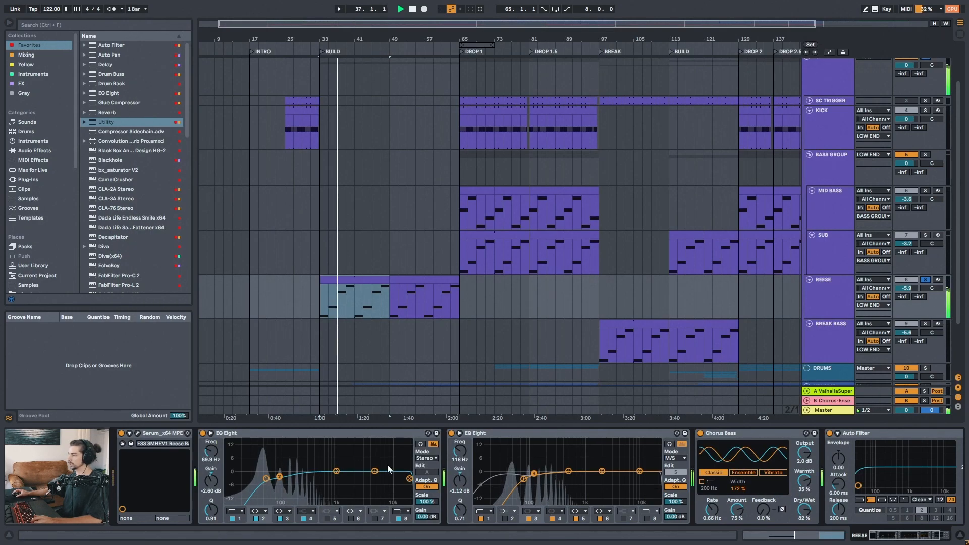
Examine the two EQ Eights, the Chorus Bass and the Auto Filter on the REESE track.
click(447, 439)
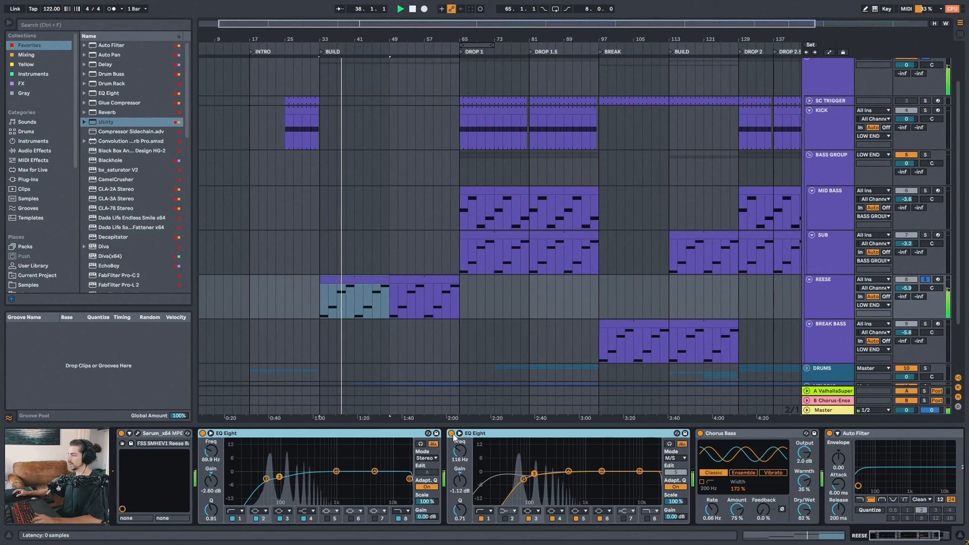
click(730, 443)
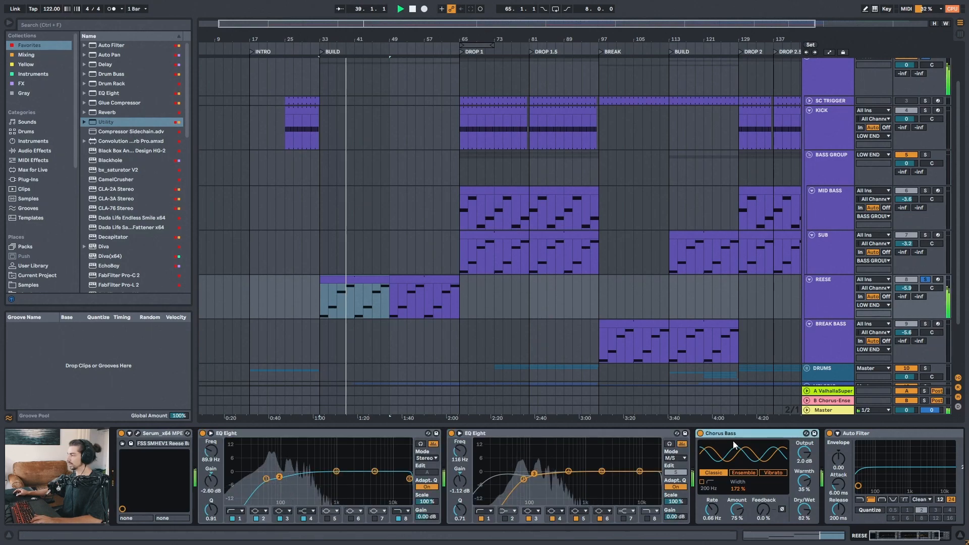
click(933, 535)
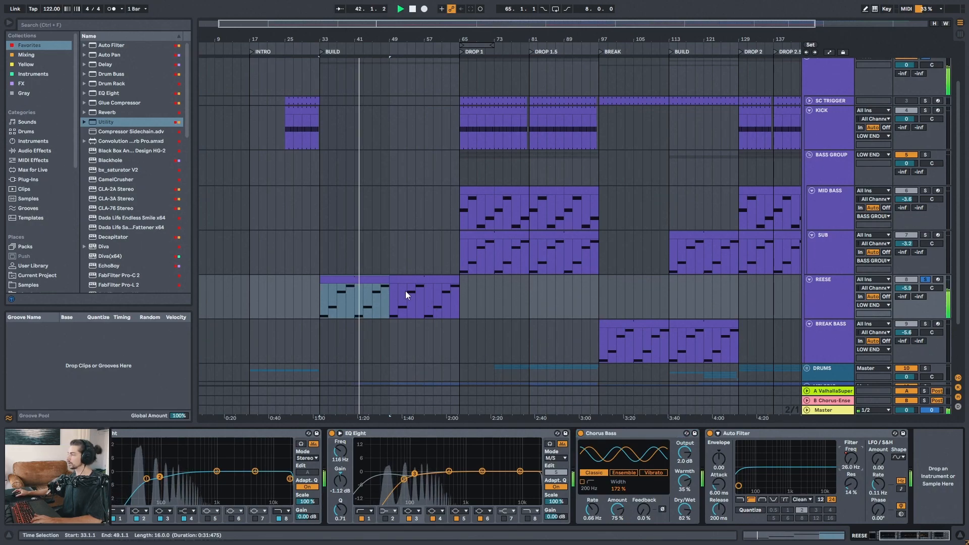
Solo the BREAK BASS track and play its first clip from the Break section.
key(w)
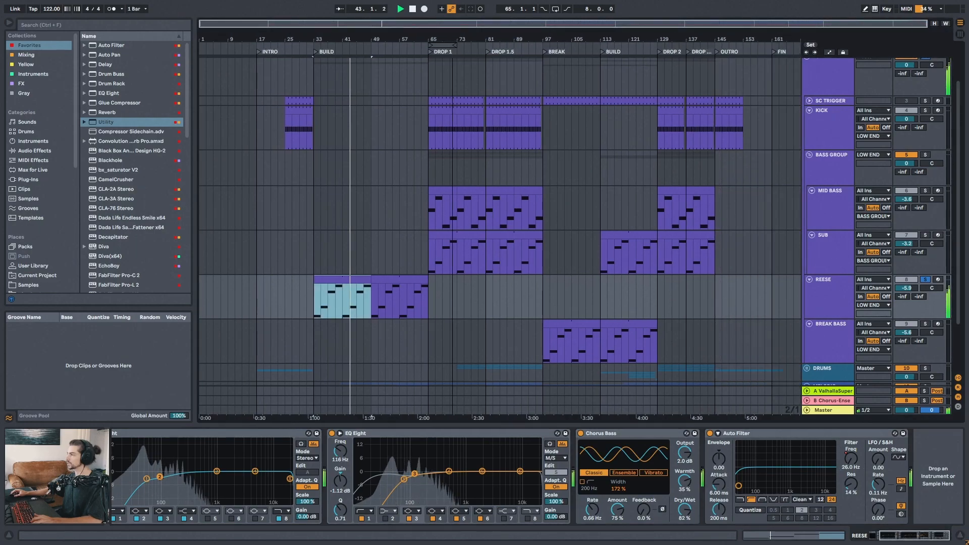
scroll(834, 293, down, 2)
click(560, 284)
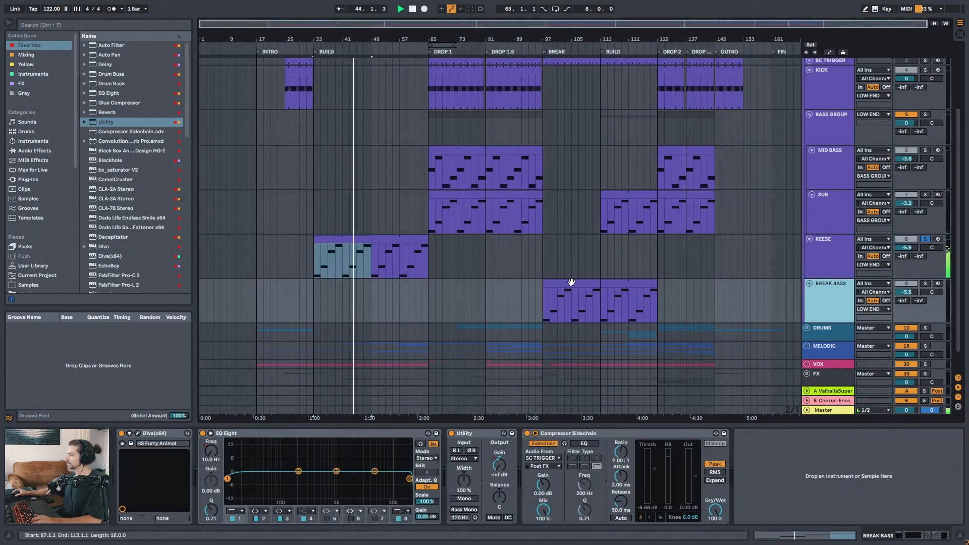
key(space)
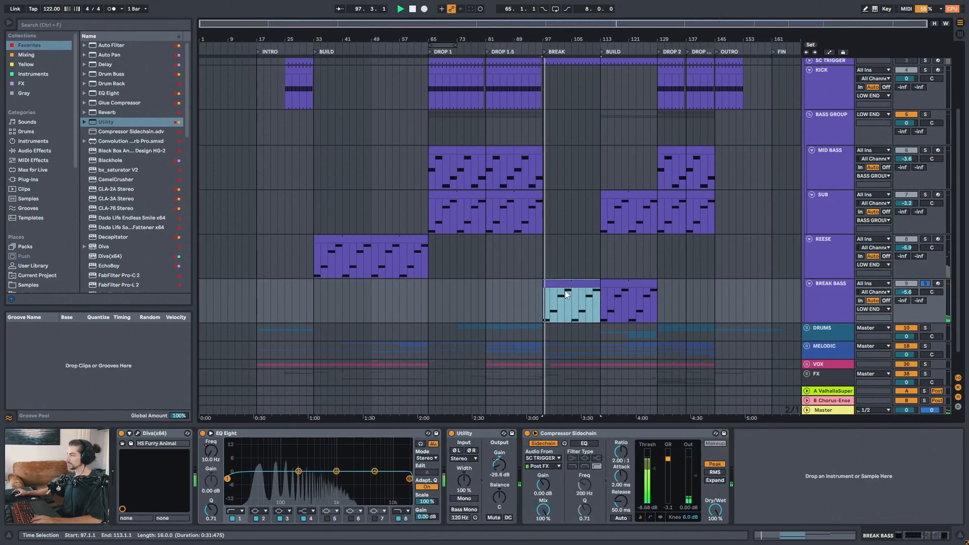
click(550, 301)
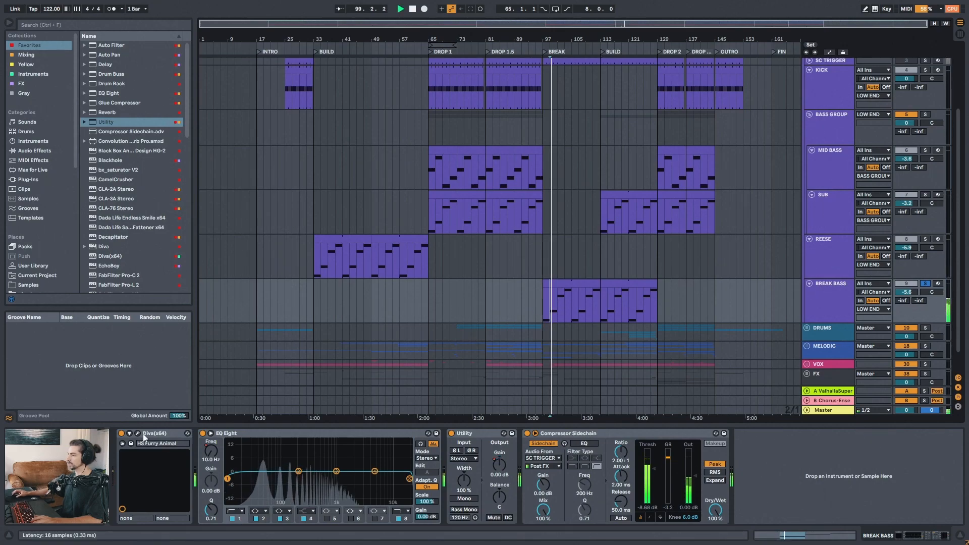
Open the Diva instrument on BREAK BASS, view the selected HS Furry Animal preset, and close it.
click(138, 433)
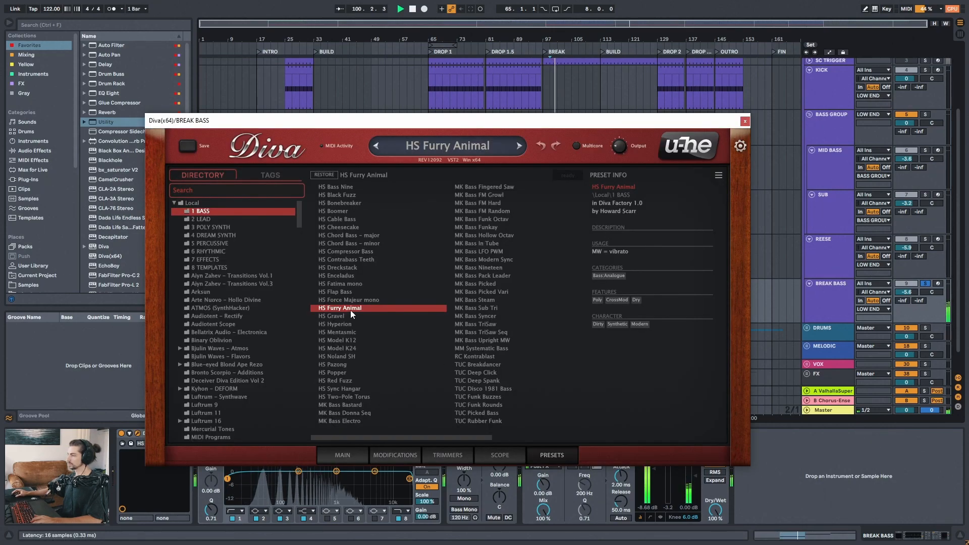
drag(429, 120, 403, 101)
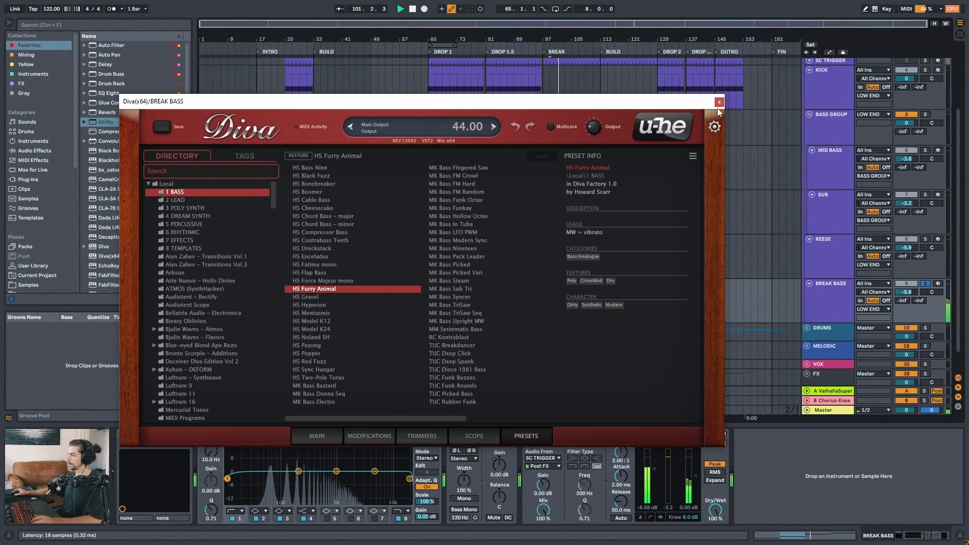
click(718, 102)
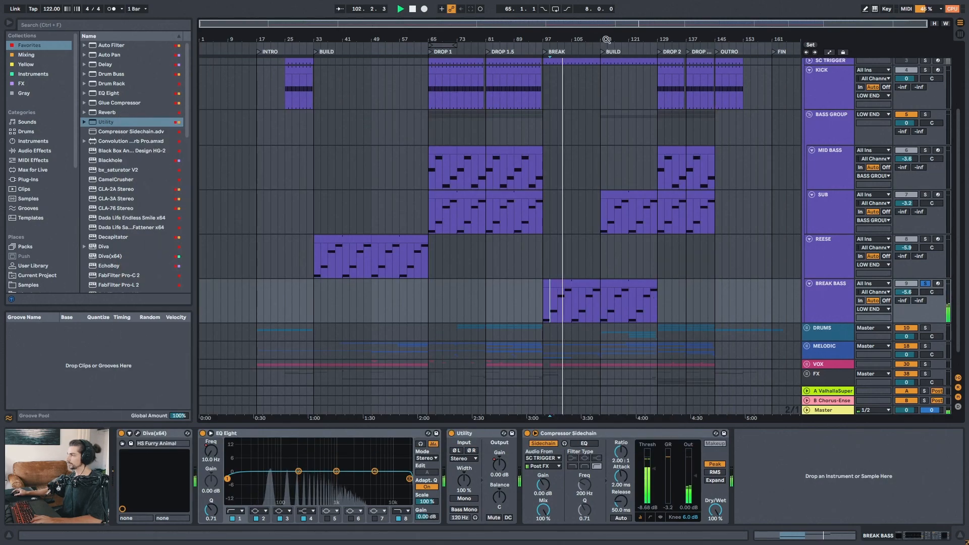
Fold the LOW END group and unfold the DRUMS group to show its individual tracks.
scroll(743, 253, up, 3)
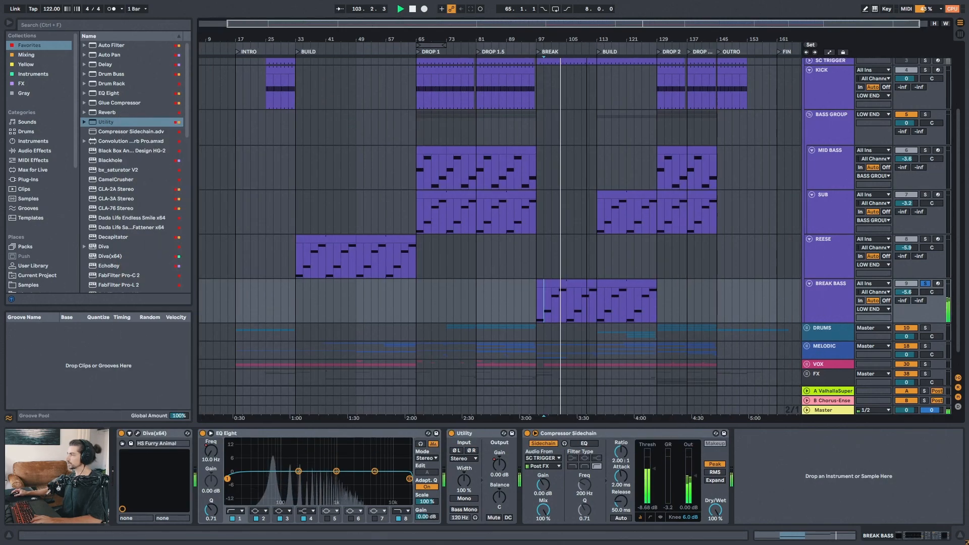
scroll(958, 218, up, 3)
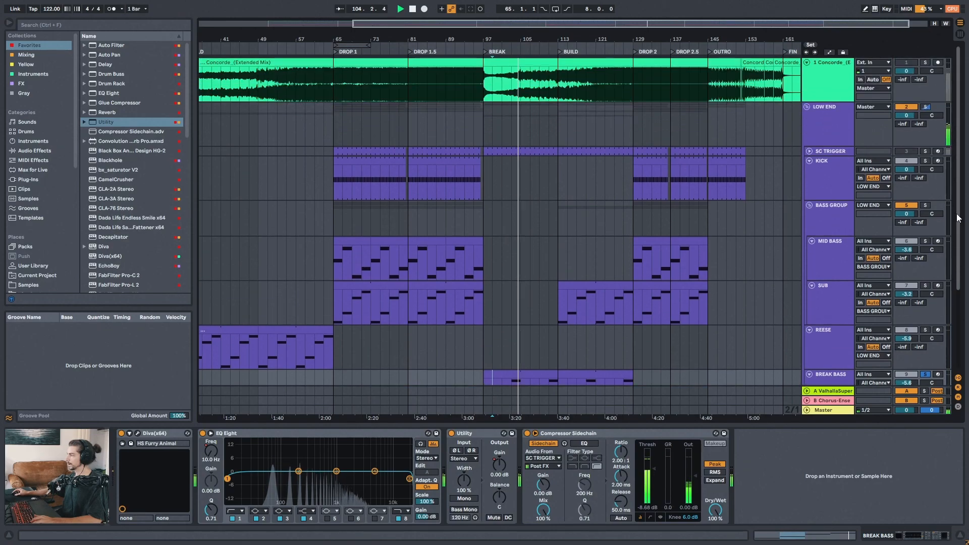
drag(958, 218, 962, 282)
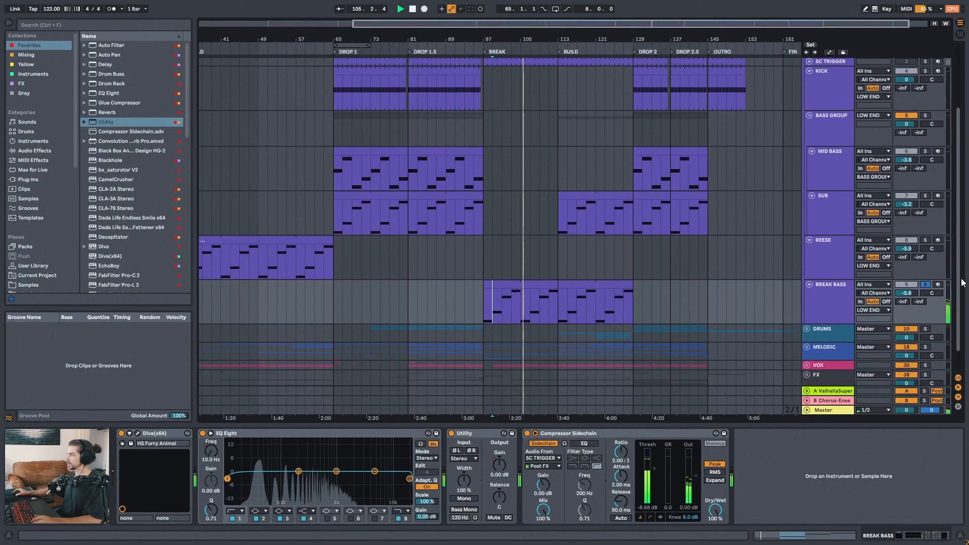
scroll(819, 120, up, 3)
click(804, 111)
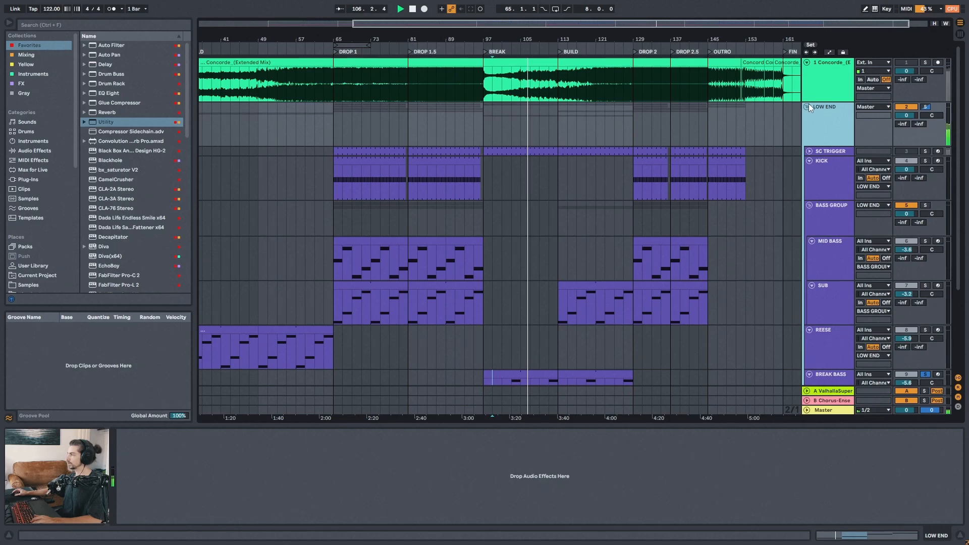
click(807, 106)
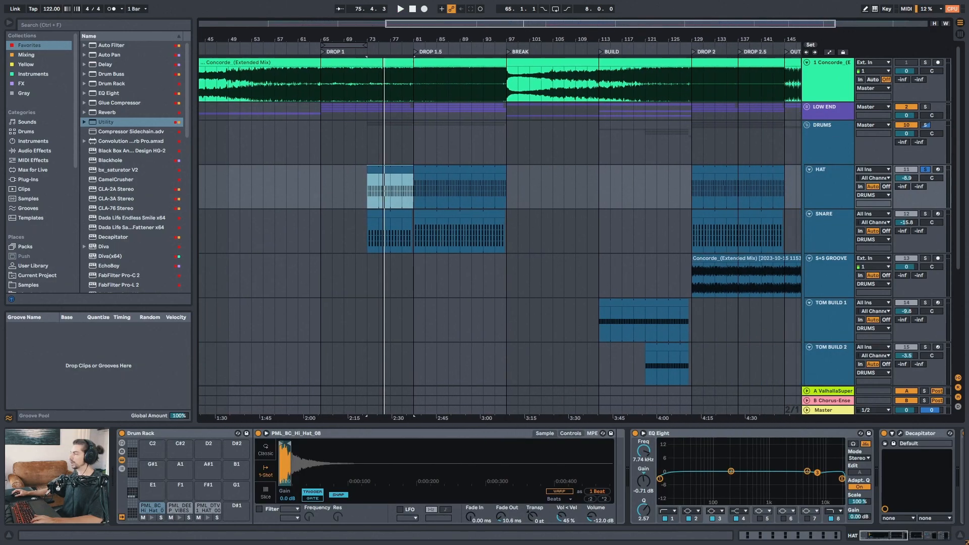
Play the soloed HAT from bar 73, and switch the solo to the SNARE clip below it.
drag(383, 41, 389, 32)
key(space)
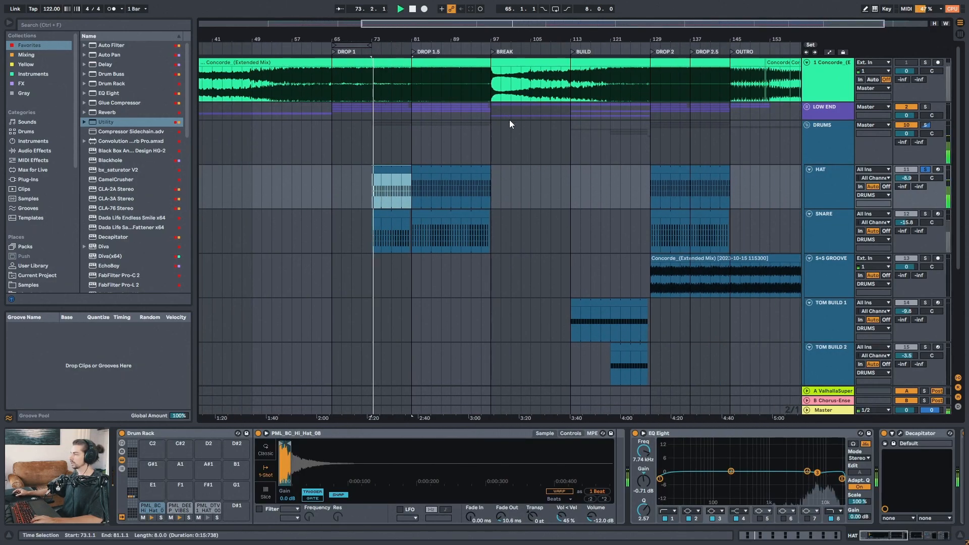
click(390, 212)
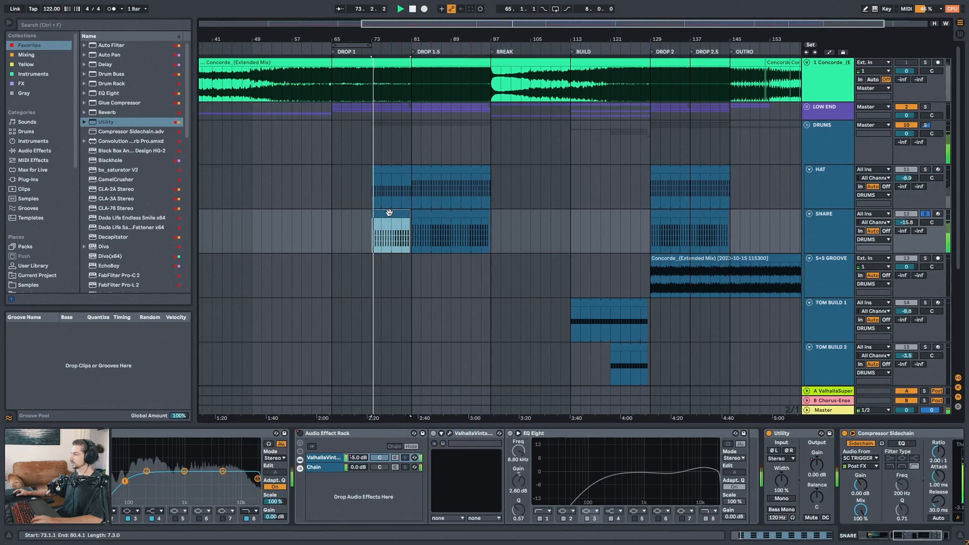
key(space)
Select the soloed S+S GROOVE clip at Drop 2 and play it.
click(676, 258)
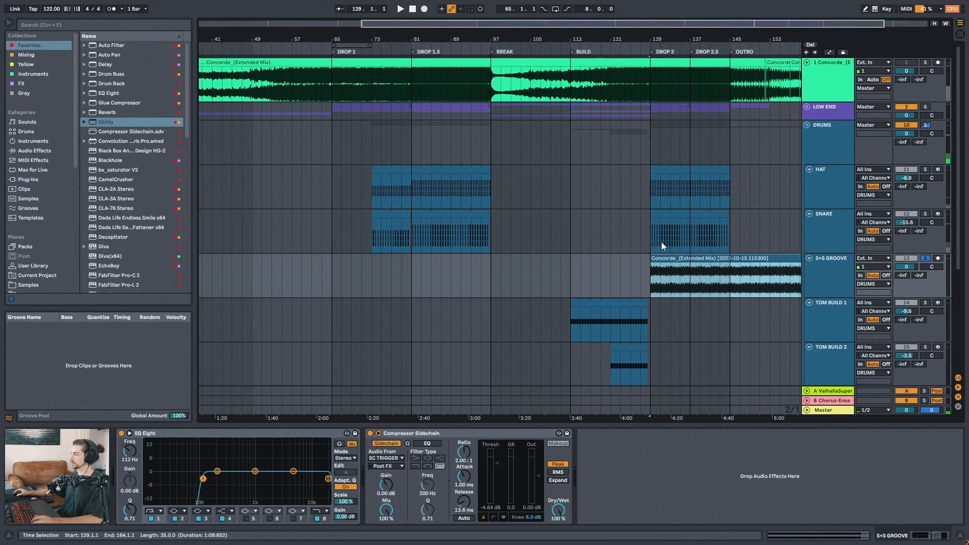
drag(741, 35, 715, 33)
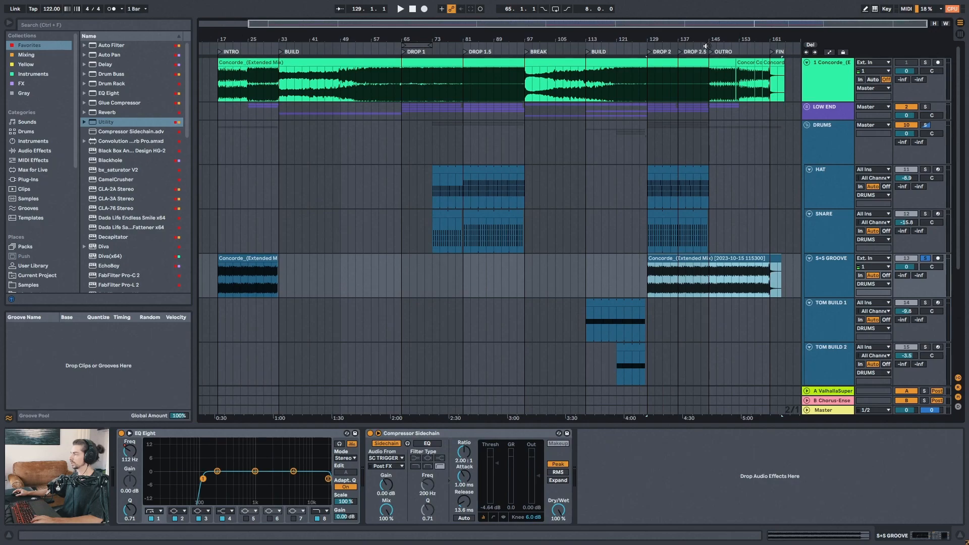
key(space)
Play the soloed HAT clip from bar 73 and audition the first two hat pads of its Drum Rack.
scroll(432, 170, up, 3)
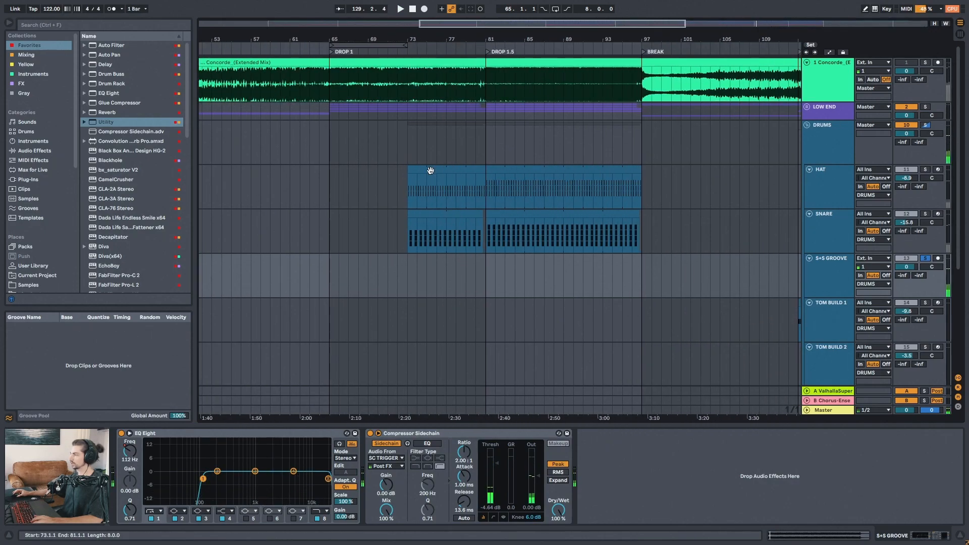
click(432, 170)
drag(453, 33, 433, 29)
key(space)
click(161, 517)
click(188, 517)
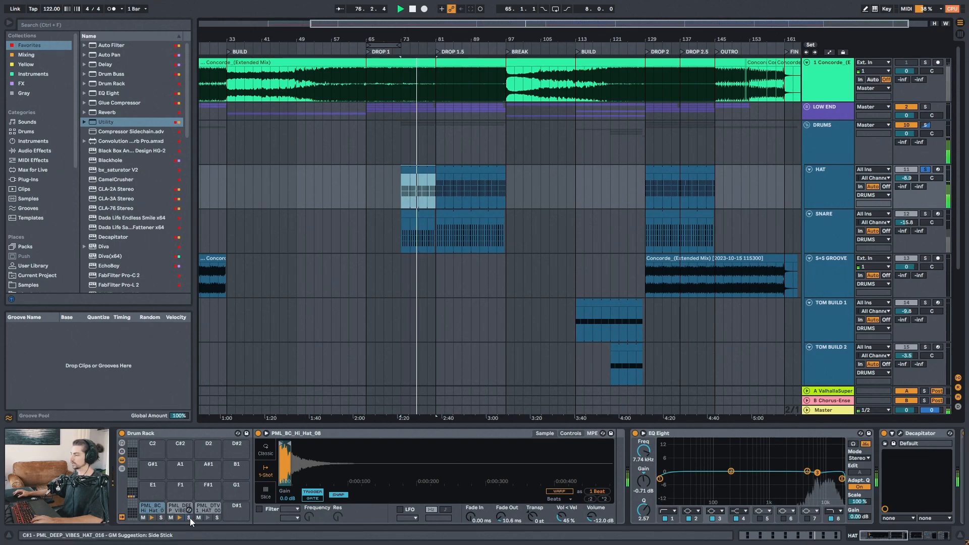
Open the Decapitator on the HAT track, view its drive and tone settings, and close it.
click(913, 540)
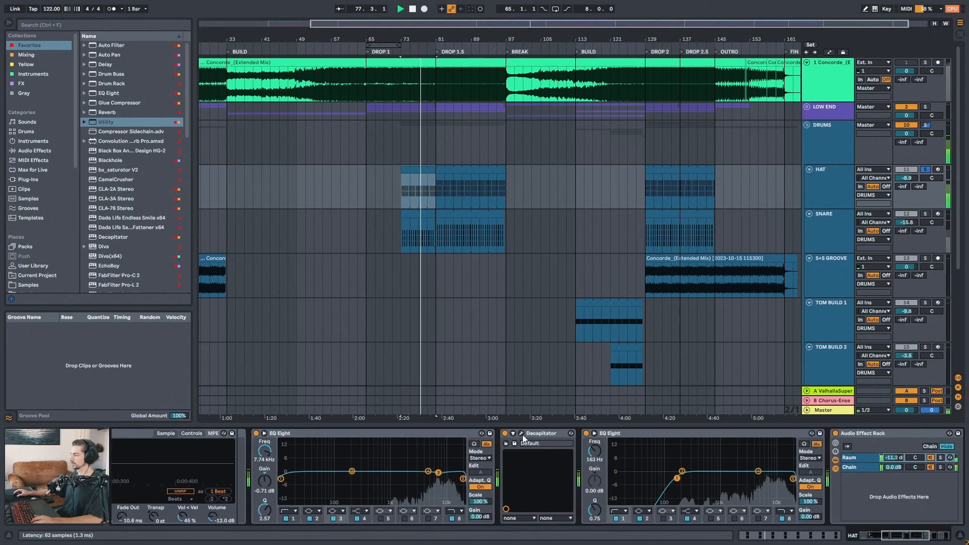
click(522, 435)
drag(593, 131, 576, 130)
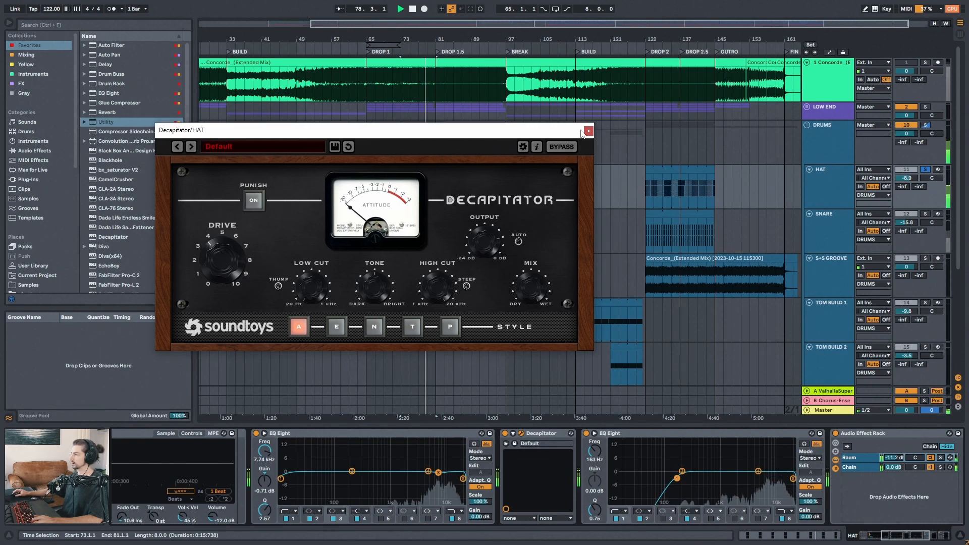
click(587, 130)
Select the Audio Effect Rack with the Raum reverb on HAT and compare the sound with it off and on.
click(913, 535)
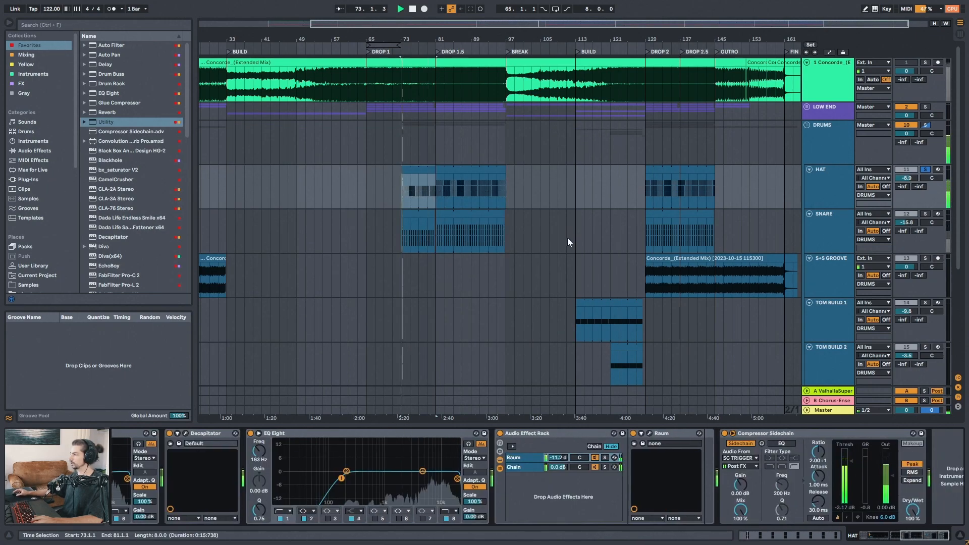
click(518, 434)
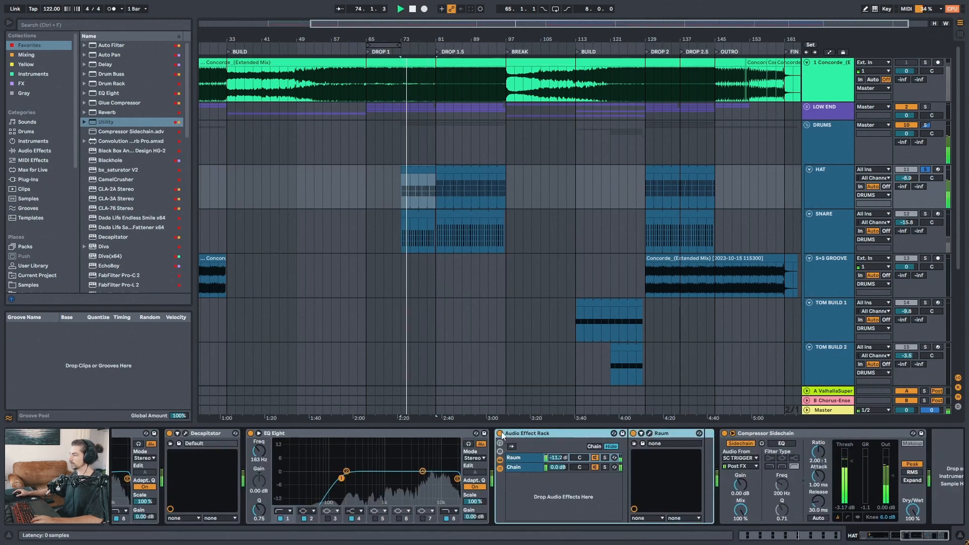
click(499, 433)
click(500, 433)
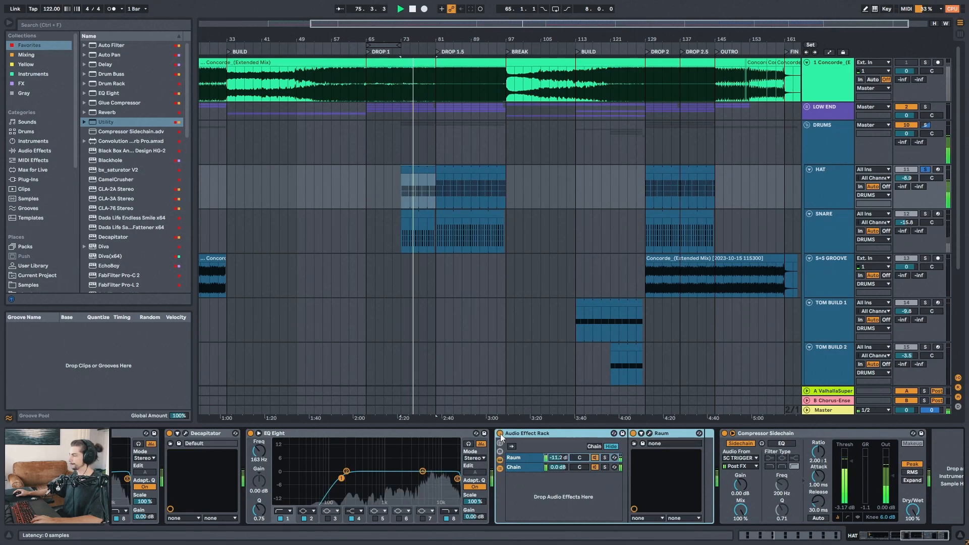
View the Raum reverb's settings on HAT, close it and replay the HAT clip from bar 73.
click(650, 434)
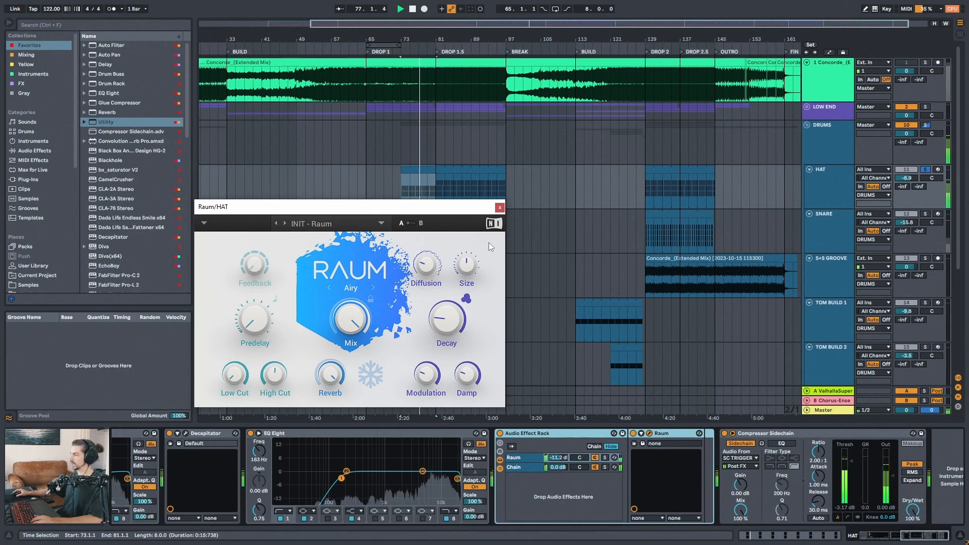
click(500, 208)
key(z)
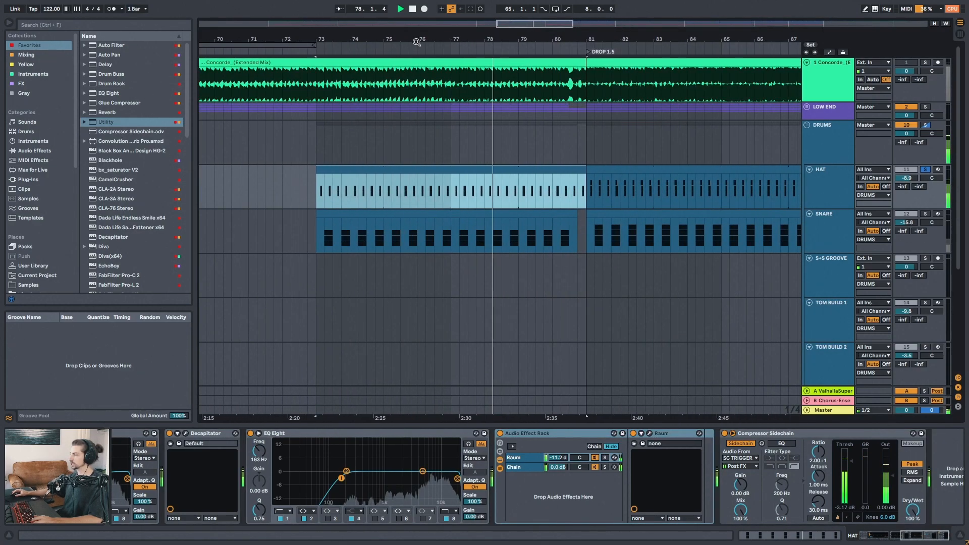
key(space)
key(space)
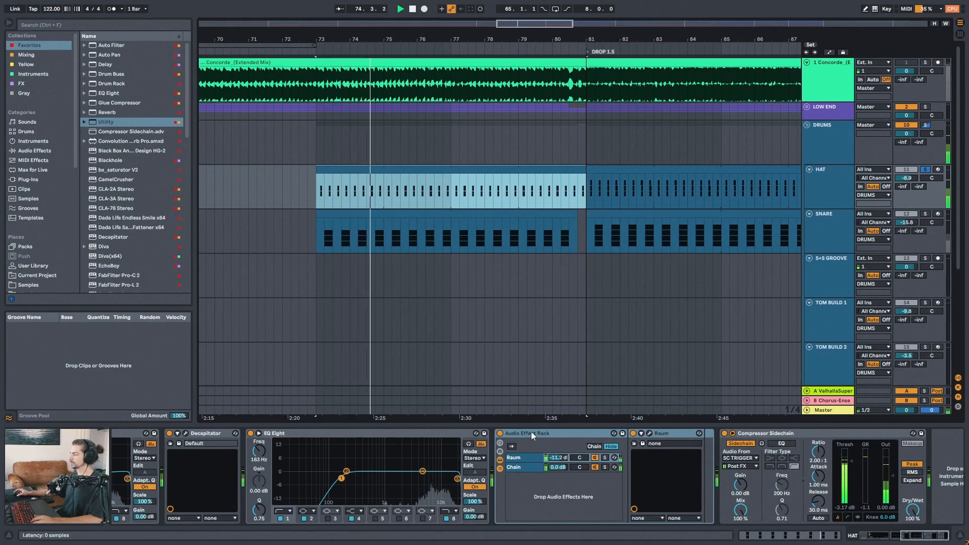
Reselect the HAT clip at bar 73, play it and compare the sound with the Audio Effect Rack off and on.
key(space)
drag(402, 40, 398, 26)
click(362, 177)
click(362, 171)
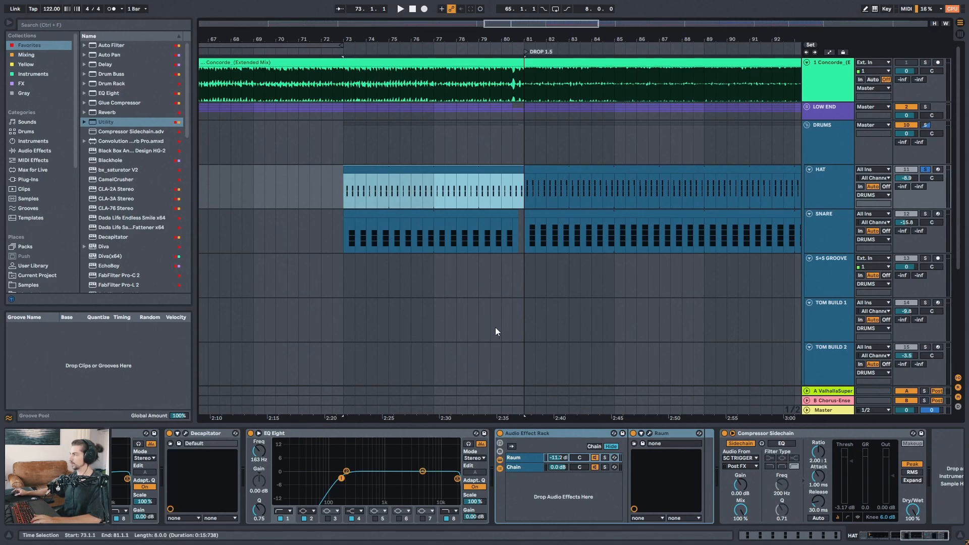
key(space)
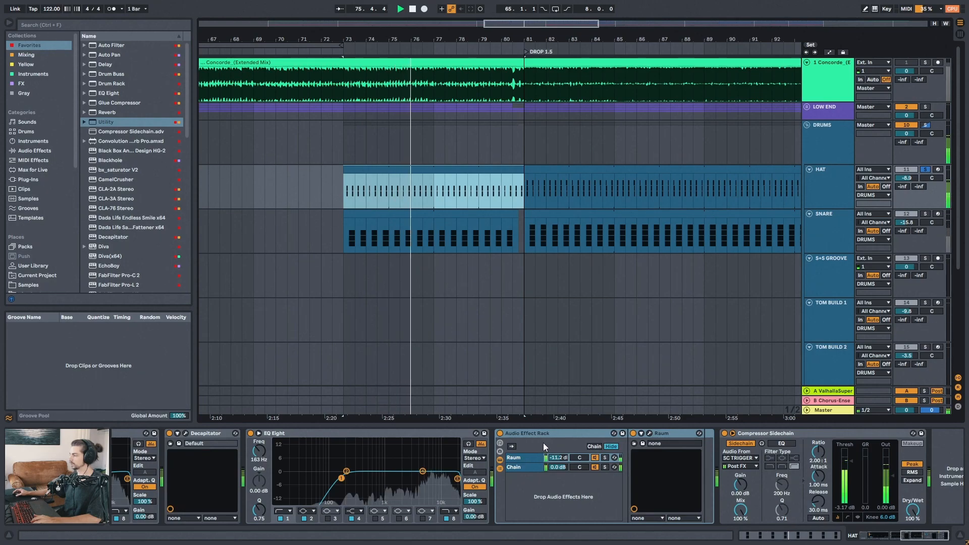
click(499, 433)
click(499, 433)
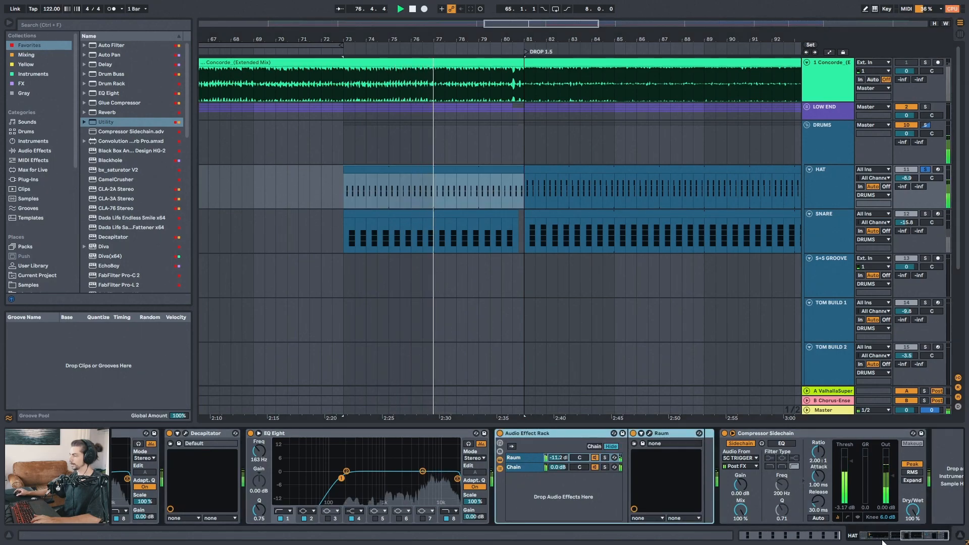
Select the soloed HAT clip at Drop 1.5 and play it.
click(825, 227)
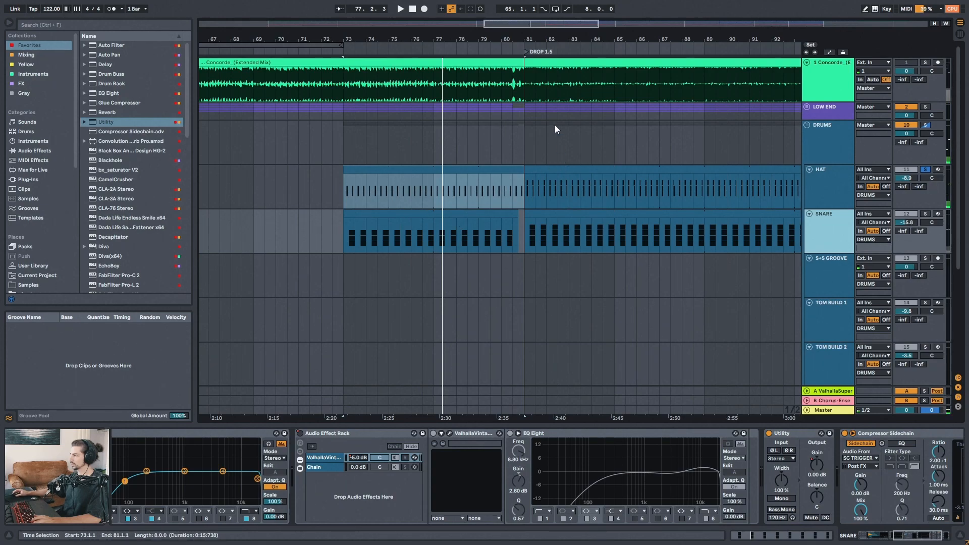
drag(552, 38, 561, 28)
click(444, 175)
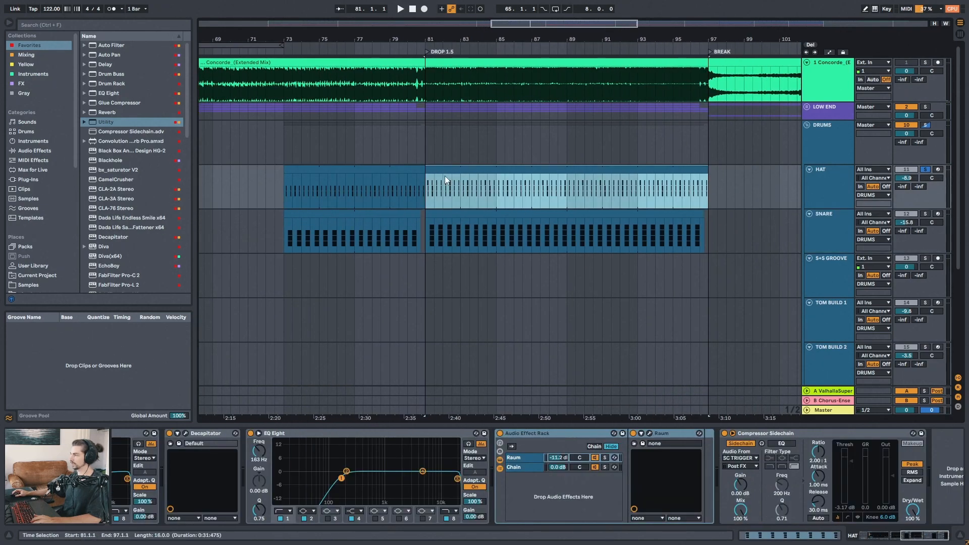
drag(436, 38, 436, 34)
key(space)
Open the notes of the HAT clip at Drop 1.5 and audition its lower two hat samples.
double_click(456, 170)
key(shift+Tab)
key(shift+Tab)
click(286, 326)
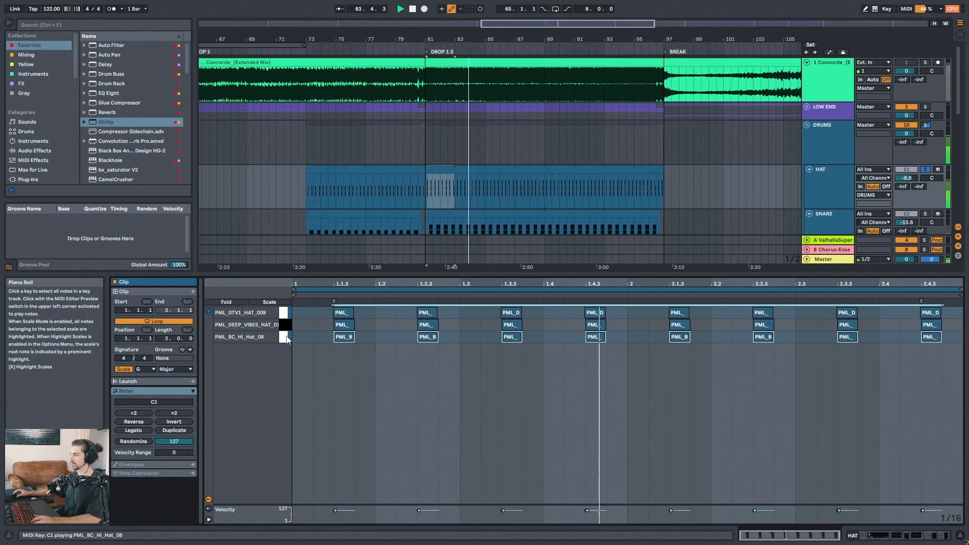
click(285, 326)
key(space)
Examine the timing offset between the layered hat notes and audition PML_DTV1_HAT_009.
drag(346, 286, 352, 334)
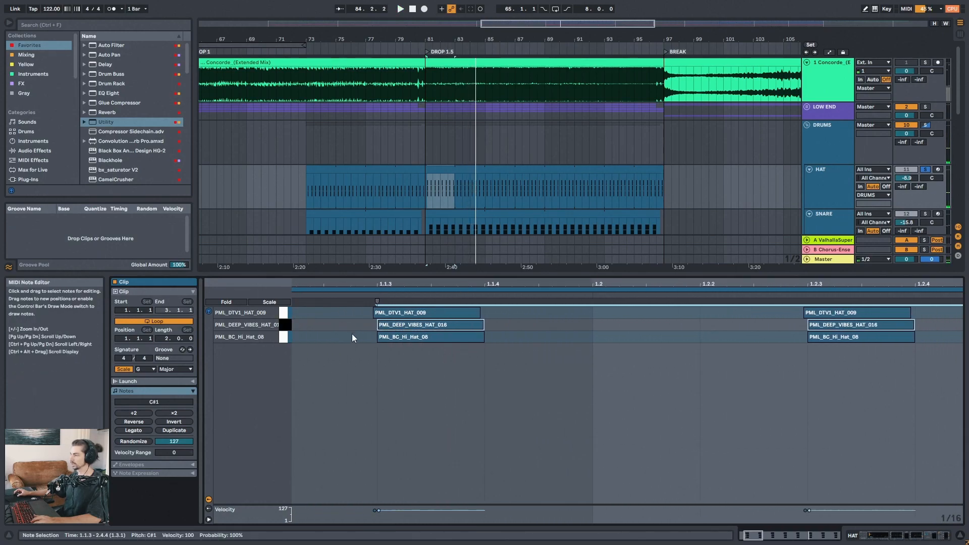
click(372, 321)
click(285, 314)
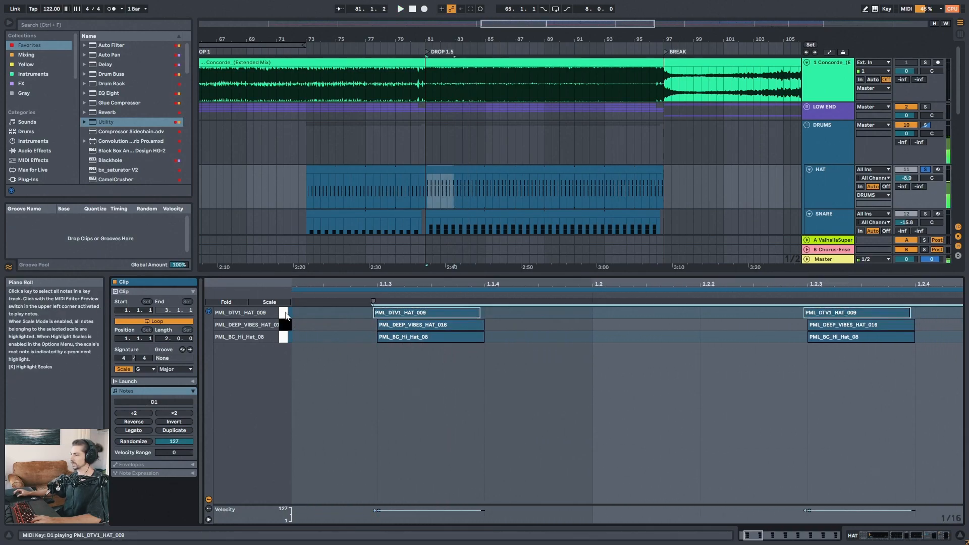
click(285, 313)
Compare the HAT clip at bar 73 with the one at Drop 1.5 by playing both, and unsolo HAT.
drag(447, 39, 444, 13)
key(space)
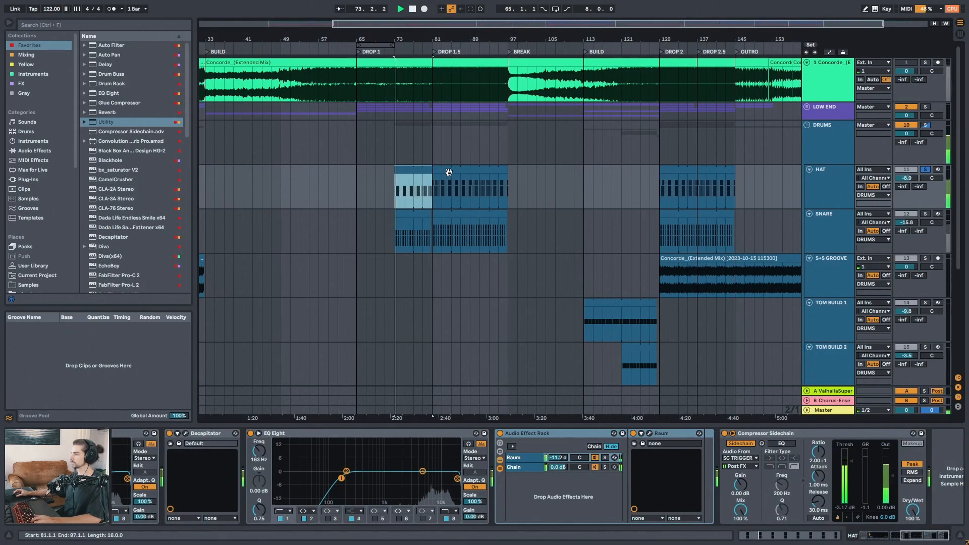
click(449, 172)
key(space)
key(space)
Play the transition into Drop 1.5 with all tracks unsoloed to hear the hats in the mix.
click(410, 169)
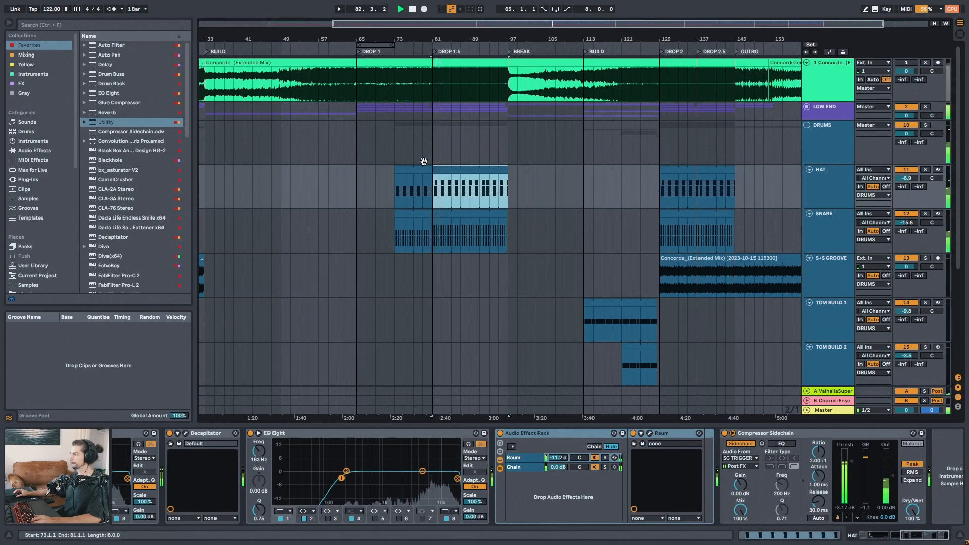
key(z)
click(417, 182)
key(space)
mouse_move(508, 37)
mouse_down()
mouse_move(503, 24)
mouse_move(479, 18)
mouse_move(508, 30)
mouse_move(506, 18)
mouse_move(480, 36)
mouse_move(462, 28)
mouse_up()
key(space)
Select the SNARE clip at bar 73, solo its track and bring its Drum Rack into view.
drag(960, 192, 960, 205)
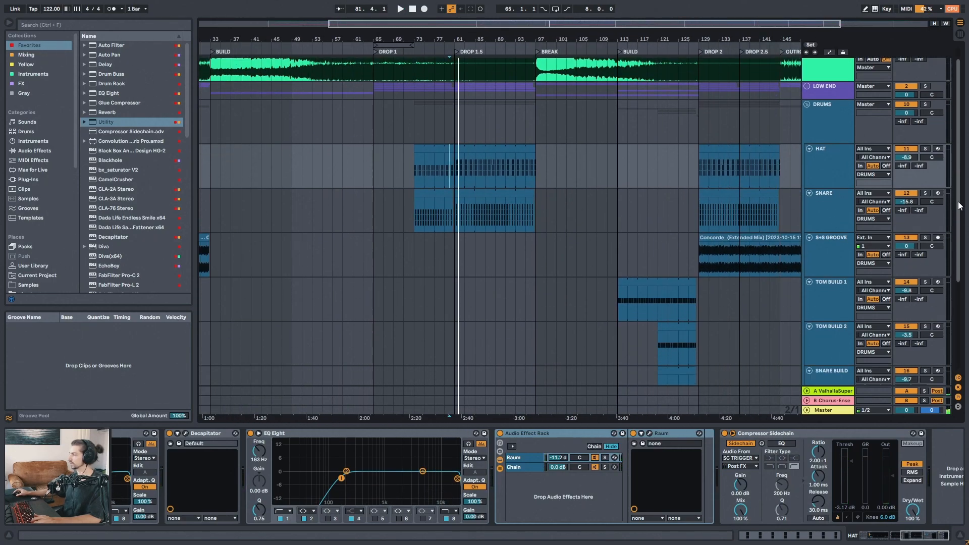
drag(503, 45, 489, 94)
click(424, 196)
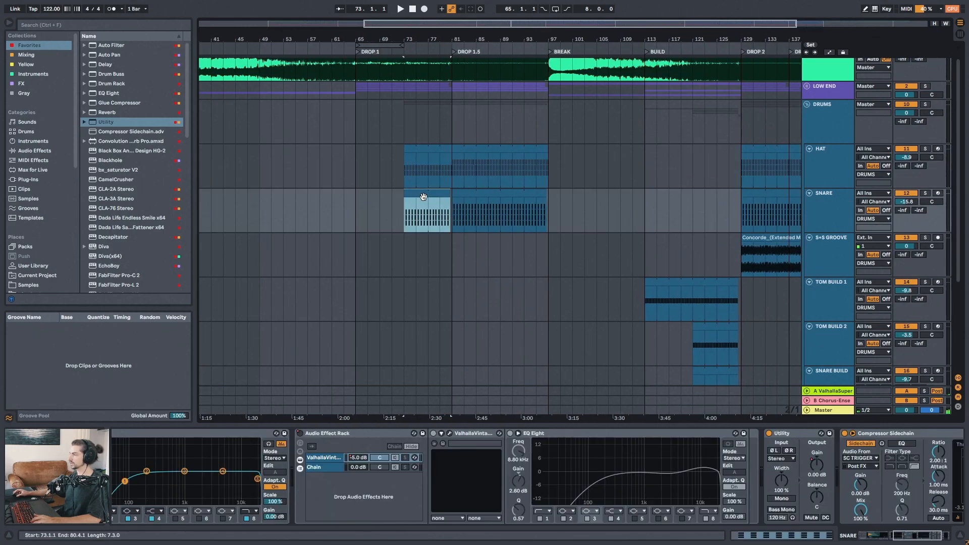
drag(925, 535, 785, 533)
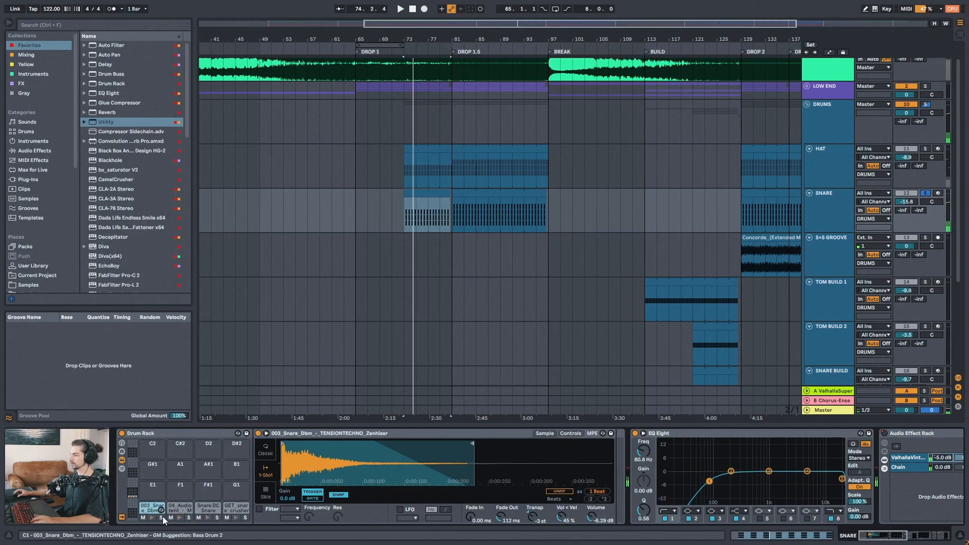
Play the SNARE clip while soloing the first three snare pads of its Drum Rack, and clear the pad solos.
click(188, 518)
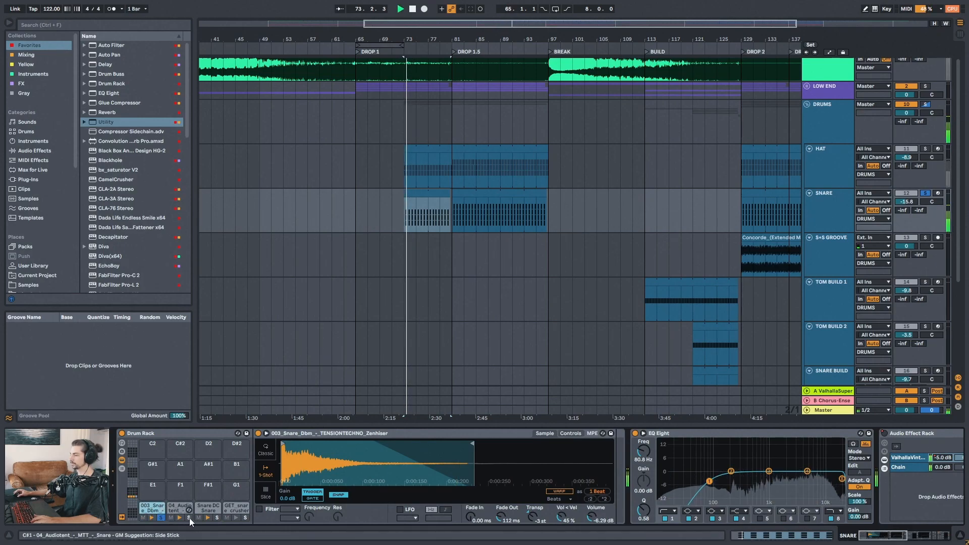
click(217, 517)
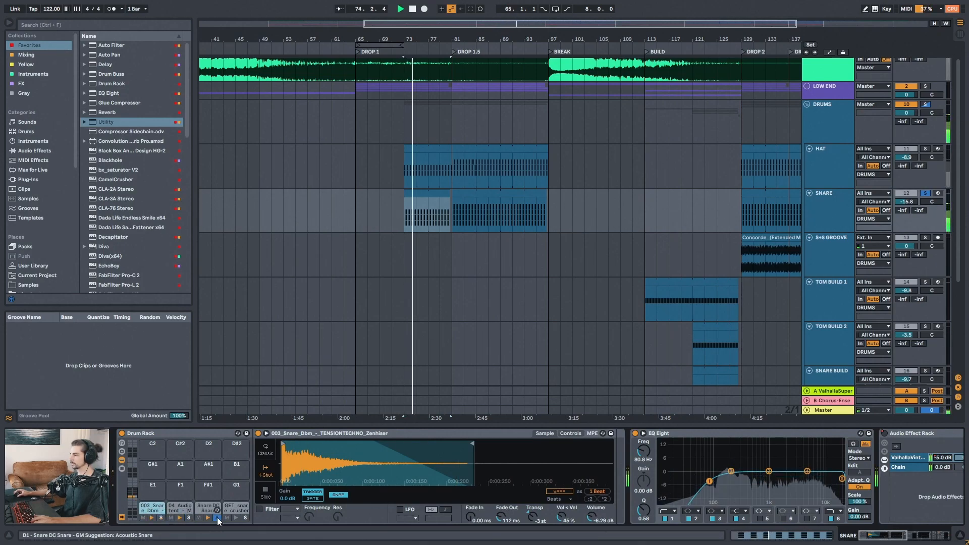
click(191, 517)
key(space)
click(161, 517)
key(space)
key(space)
click(162, 517)
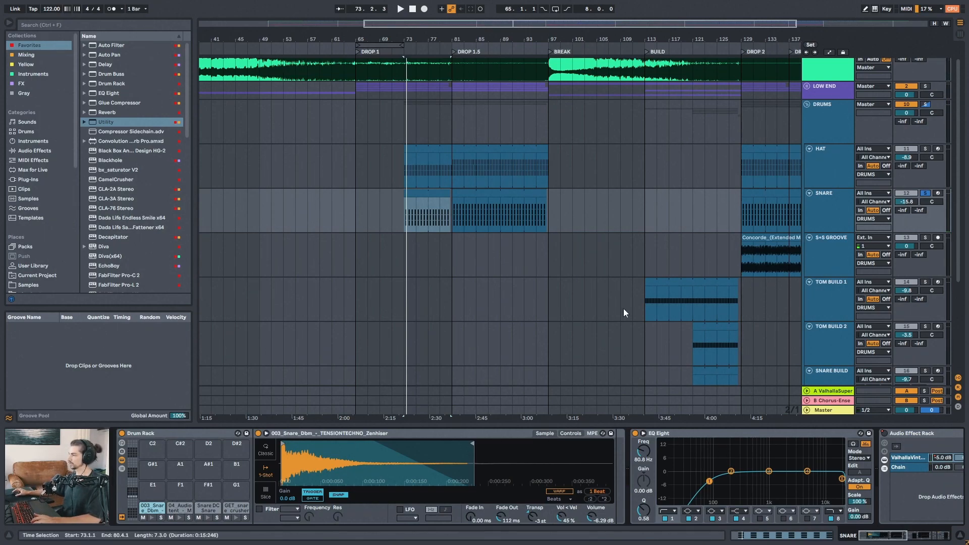
Show the SNARE Audio Effect Rack's Device On automation and examine its change at Drop 1.5.
drag(898, 540, 902, 539)
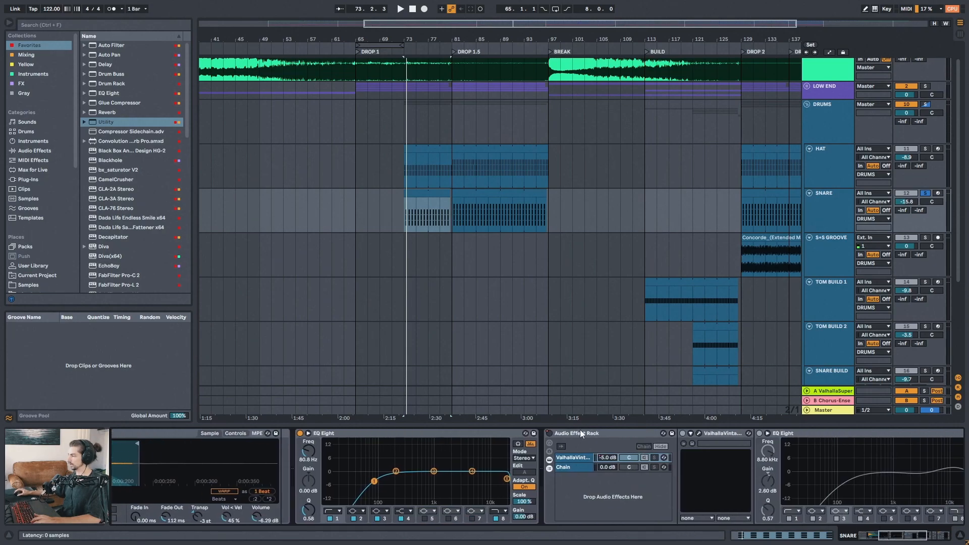
key(a)
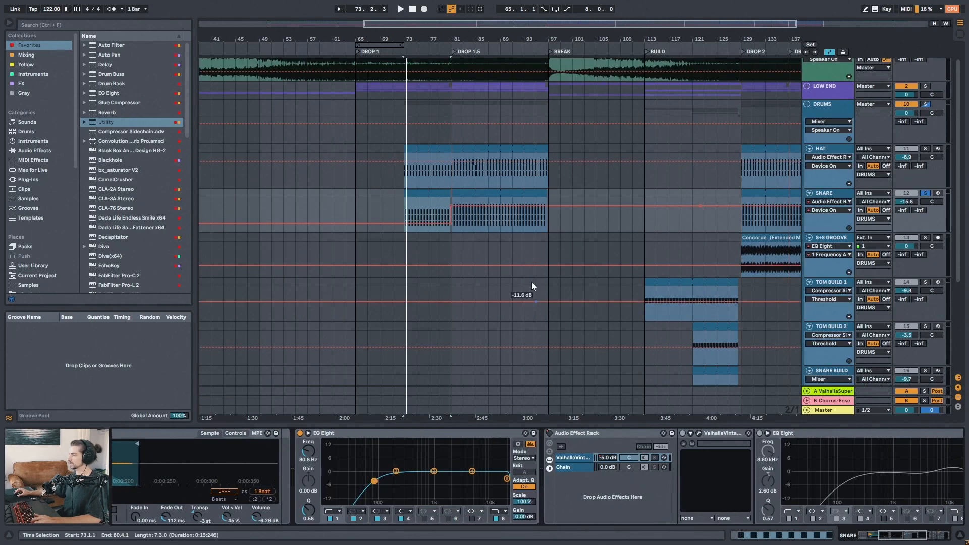
scroll(471, 61, up, 5)
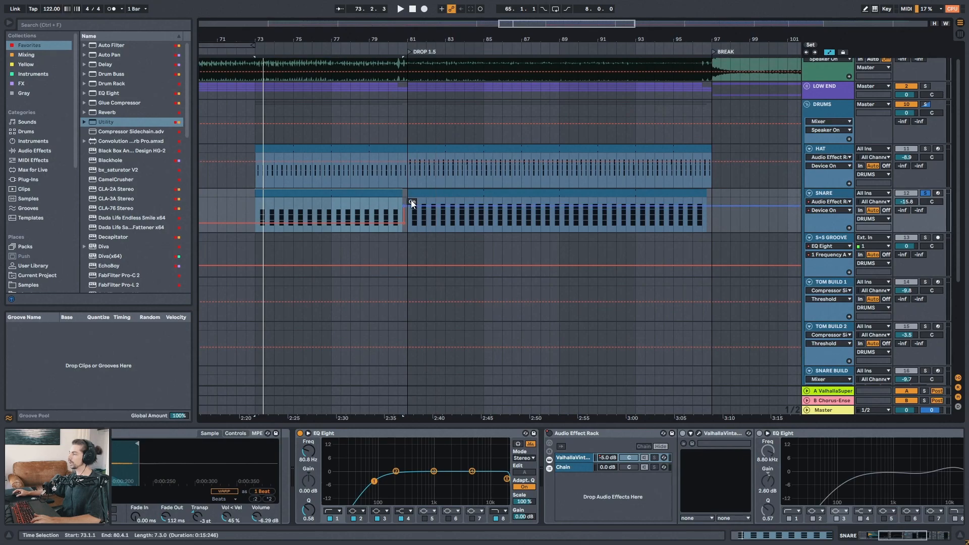
scroll(425, 39, down, 3)
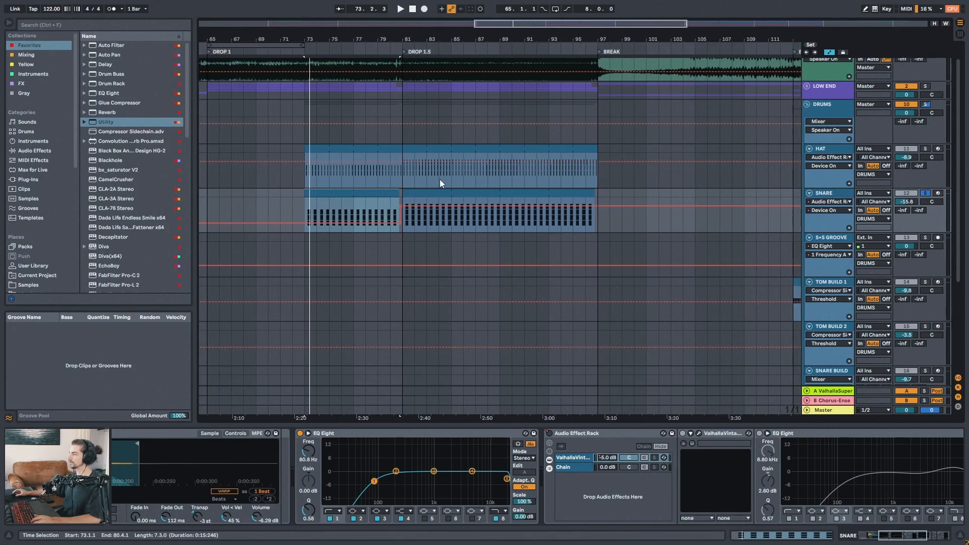
drag(420, 43, 399, 76)
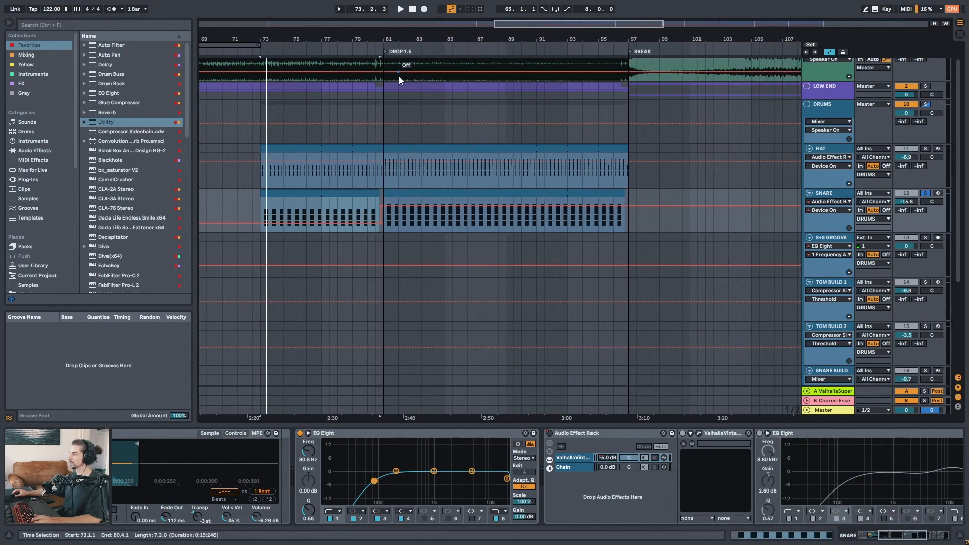
Play the soloed SNARE clip at Drop 1.5 and view the EQ and reverb rack in its effect chain.
click(396, 194)
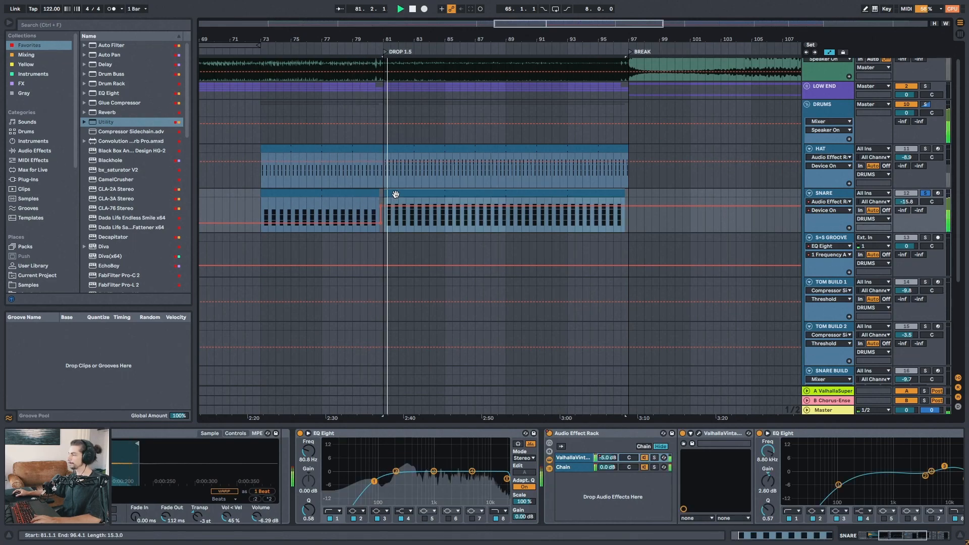
click(938, 537)
drag(938, 538, 920, 537)
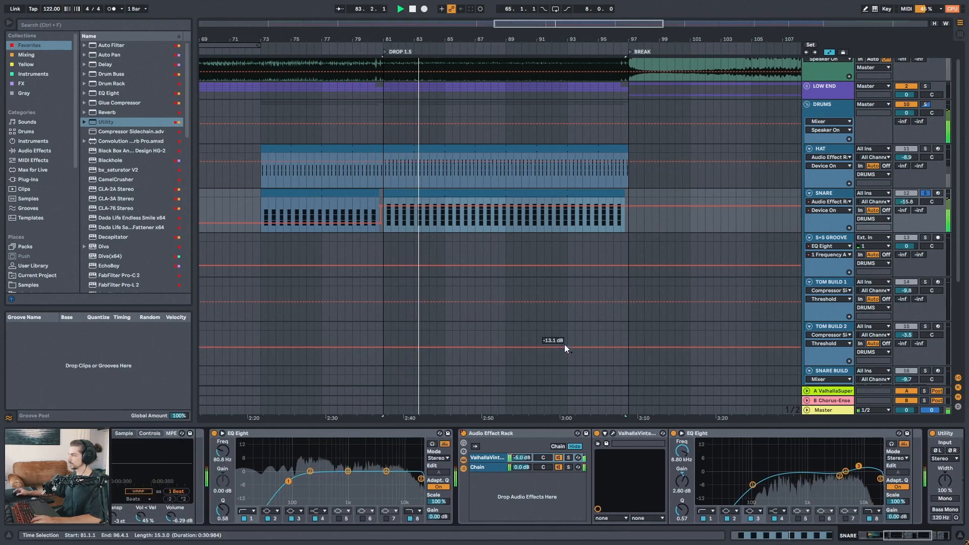
mouse_move(463, 37)
mouse_down()
mouse_move(436, 39)
mouse_move(451, 26)
mouse_up()
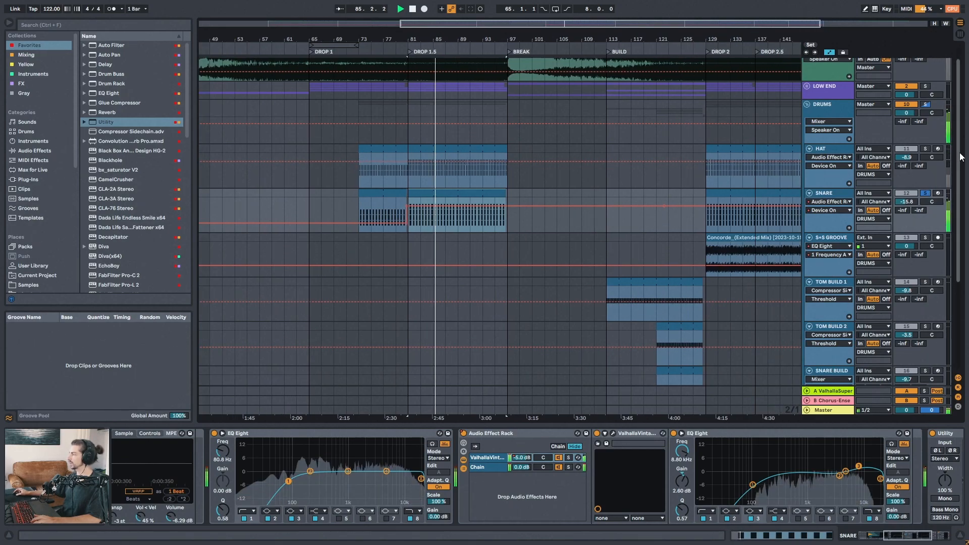
drag(960, 153, 960, 115)
drag(435, 37, 435, 47)
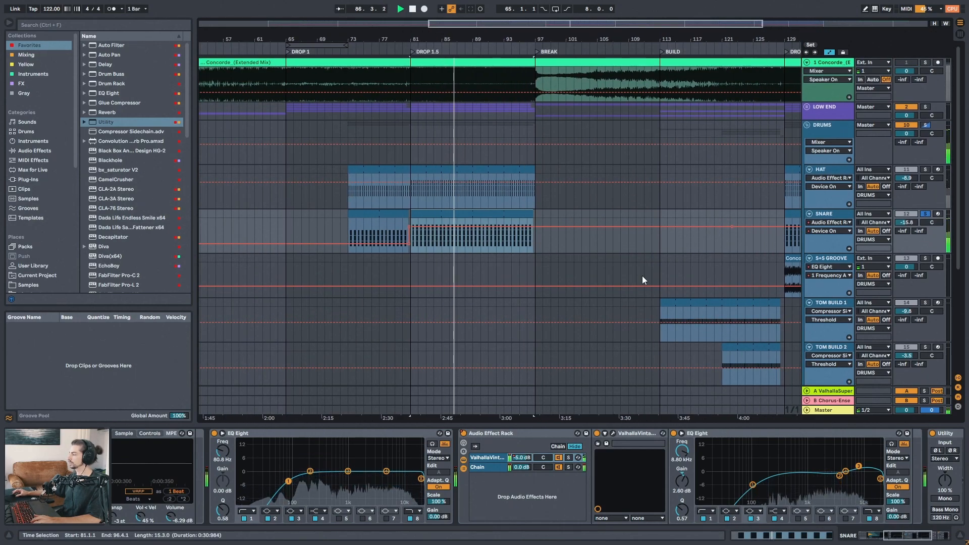
Open the ValhallaVintageVerb on SNARE and view its Smooth Room settings.
click(613, 433)
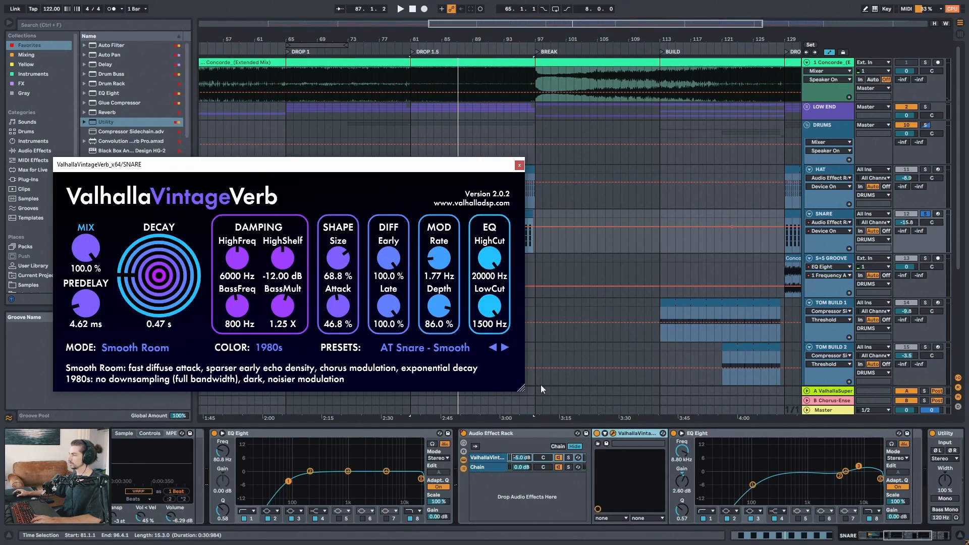
drag(270, 174, 316, 167)
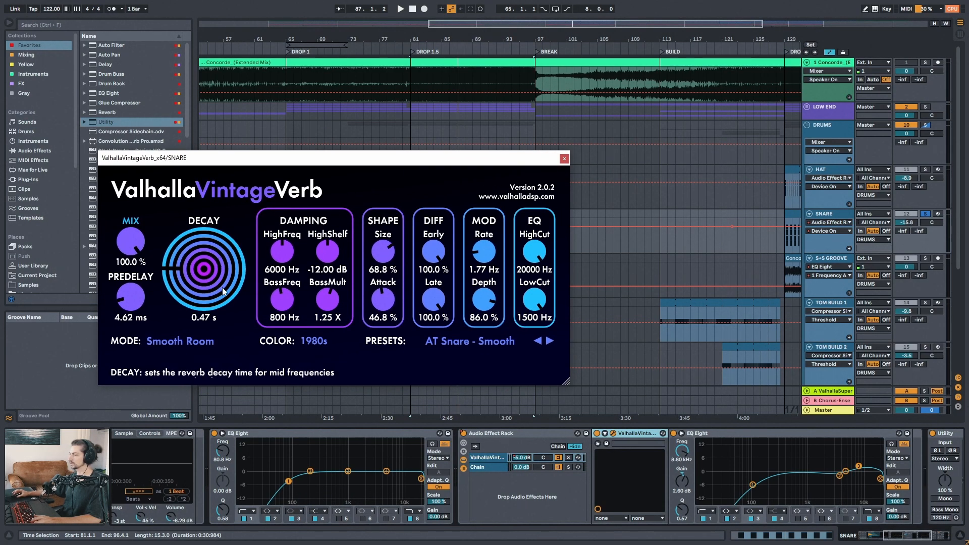
drag(495, 165, 474, 145)
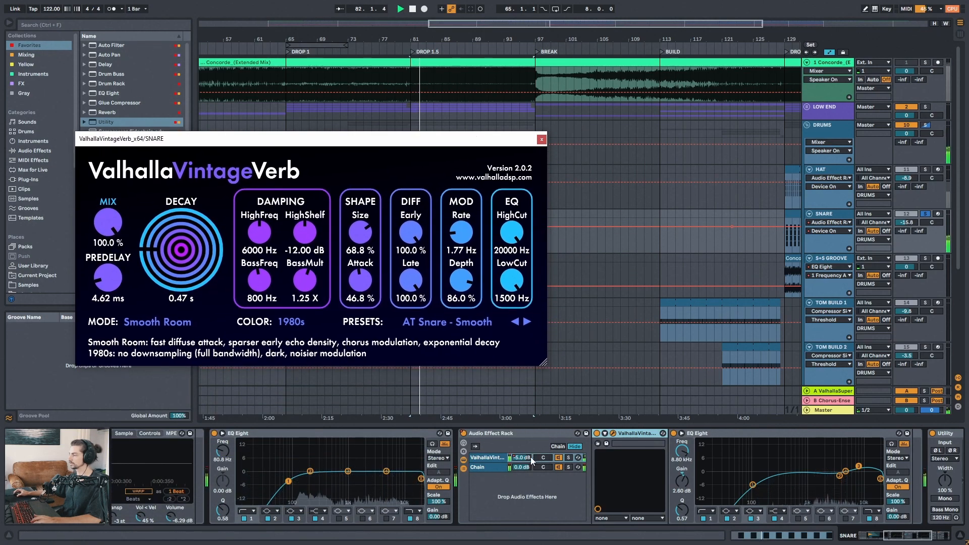
Compare SNARE with its Audio Effect Rack off and on, and re-enable the overridden automation.
click(463, 433)
click(463, 433)
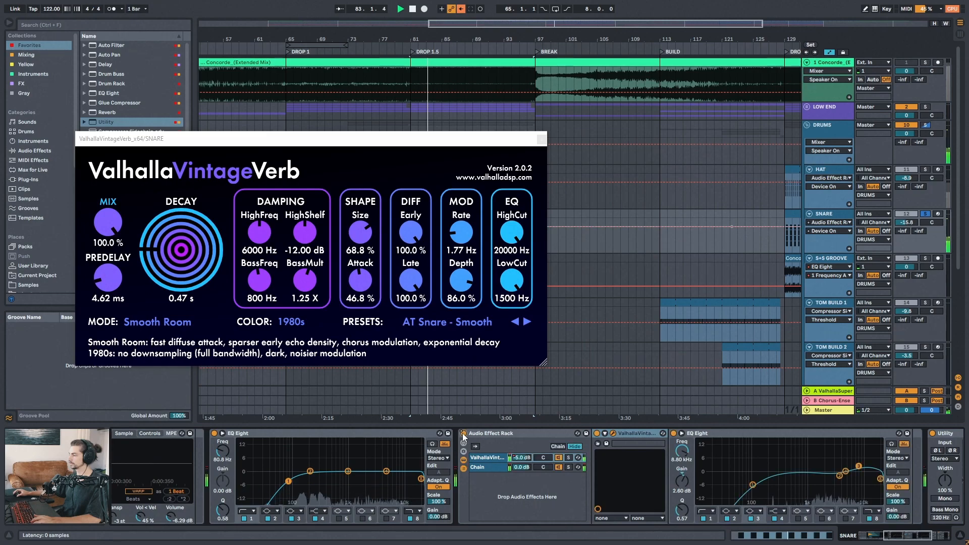
click(461, 9)
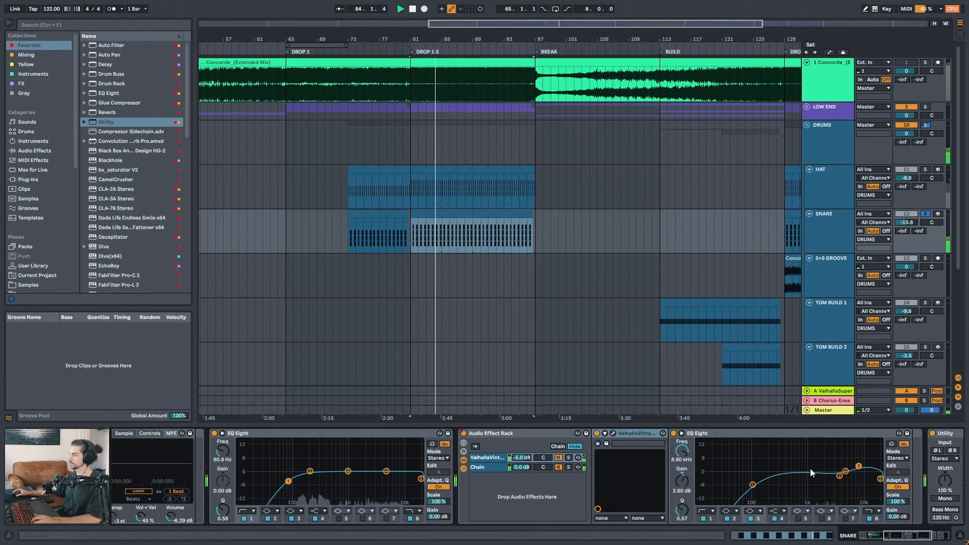
View the Utility and Compressor Sidechain ending the SNARE chain, and select the soloed S+S GROOVE clip at Drop 2.
drag(917, 535, 937, 535)
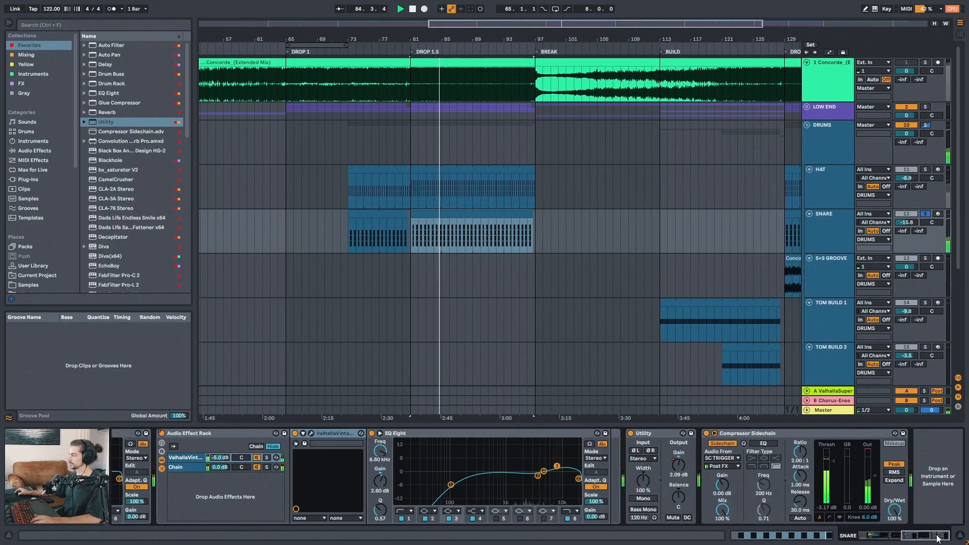
click(783, 285)
click(525, 257)
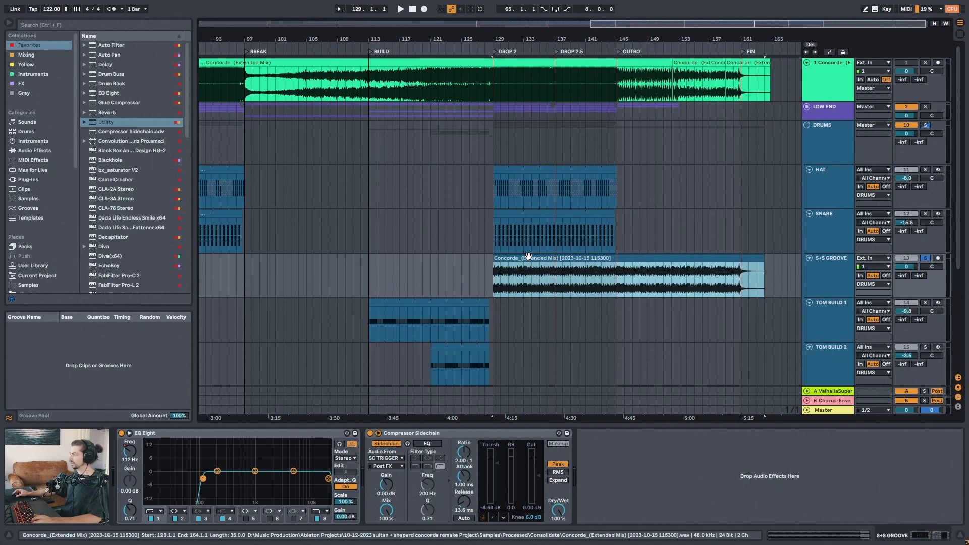
Play the soloed S+S GROOVE clip at Drop 2, and audition the soloed reference track's two-bar clip at bar 157.
key(space)
drag(727, 43, 716, 65)
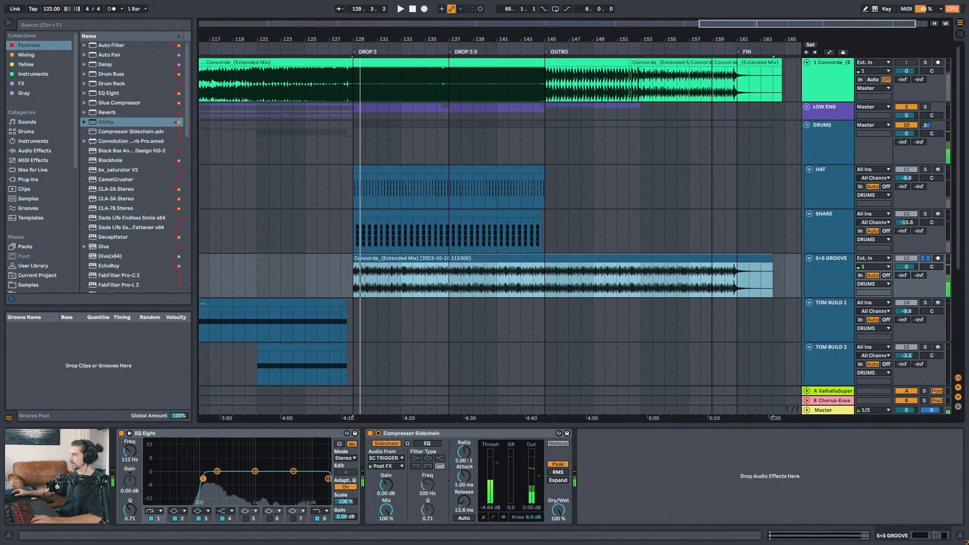
click(672, 62)
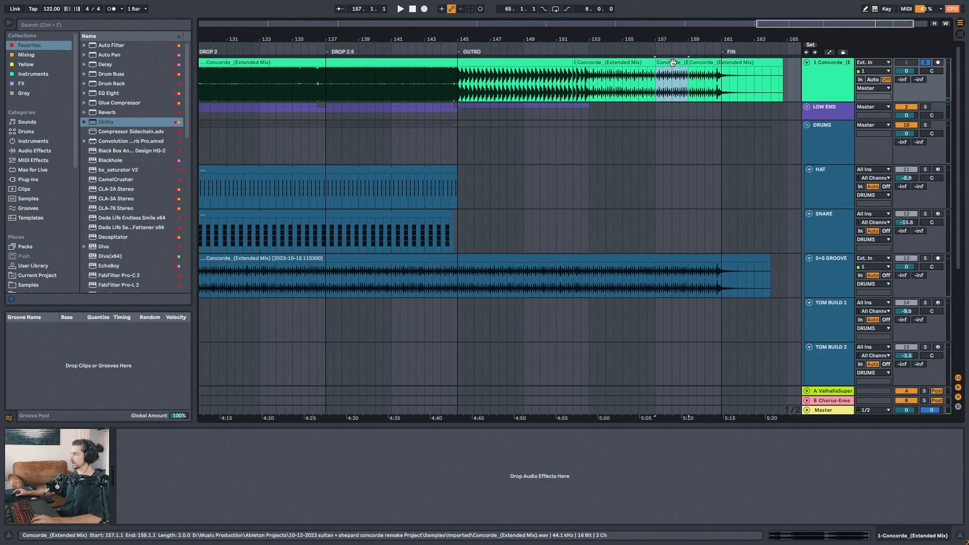
drag(675, 47, 702, 35)
key(space)
Solo S+S GROOVE again and replay its long clip from bar 129.
click(525, 258)
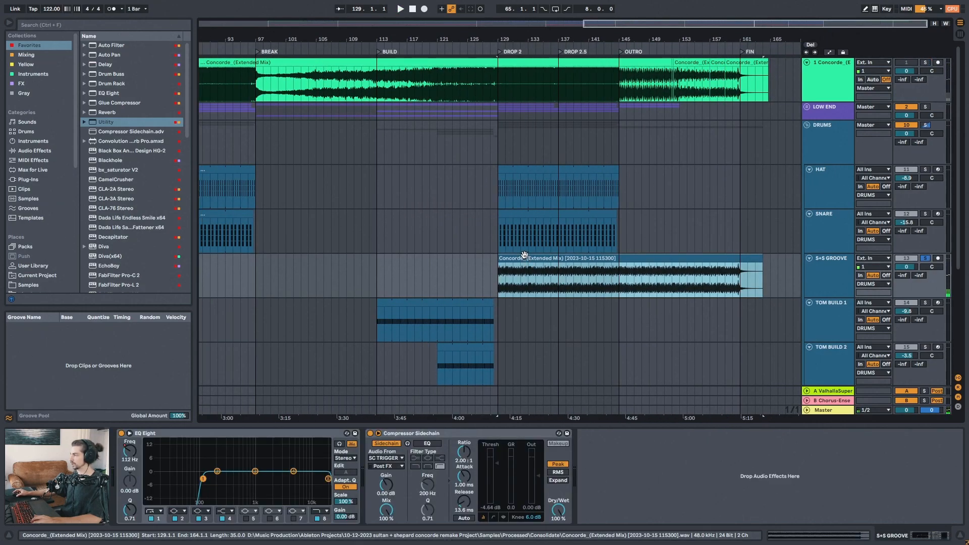
key(space)
drag(530, 34, 645, 105)
key(space)
Audition the TOM BUILD 1, TOM BUILD 2 and SNARE BUILD clips one by one, and play all three soloed together.
scroll(937, 271, down, 2)
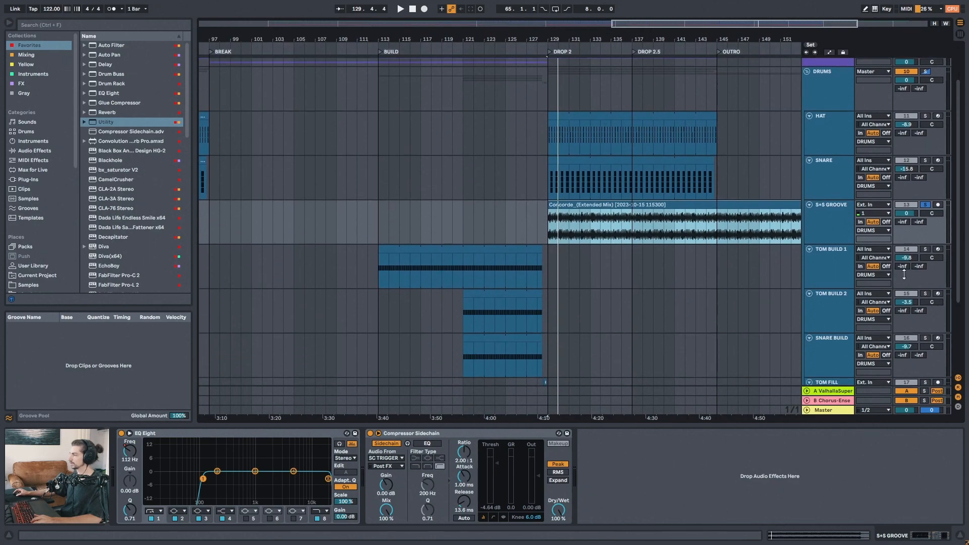
click(454, 248)
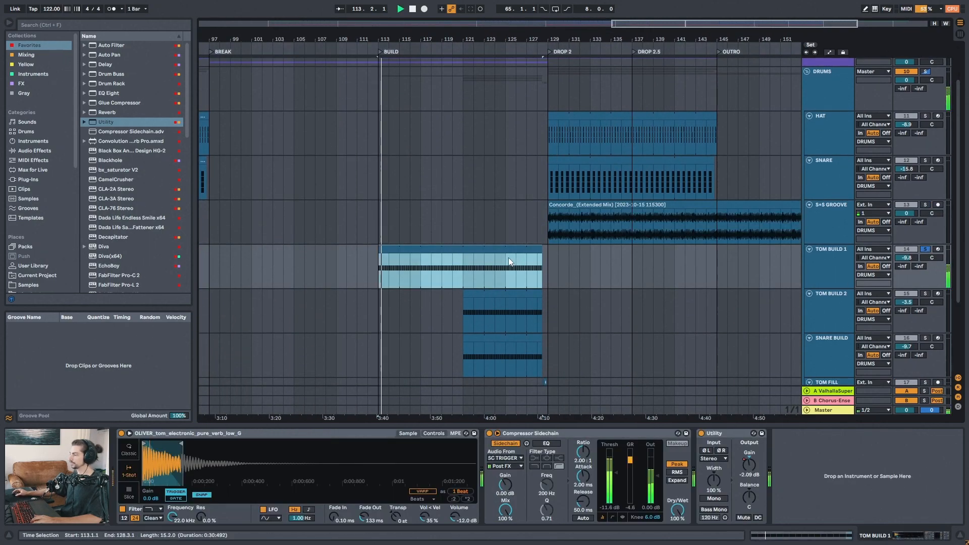
scroll(477, 263, down, 2)
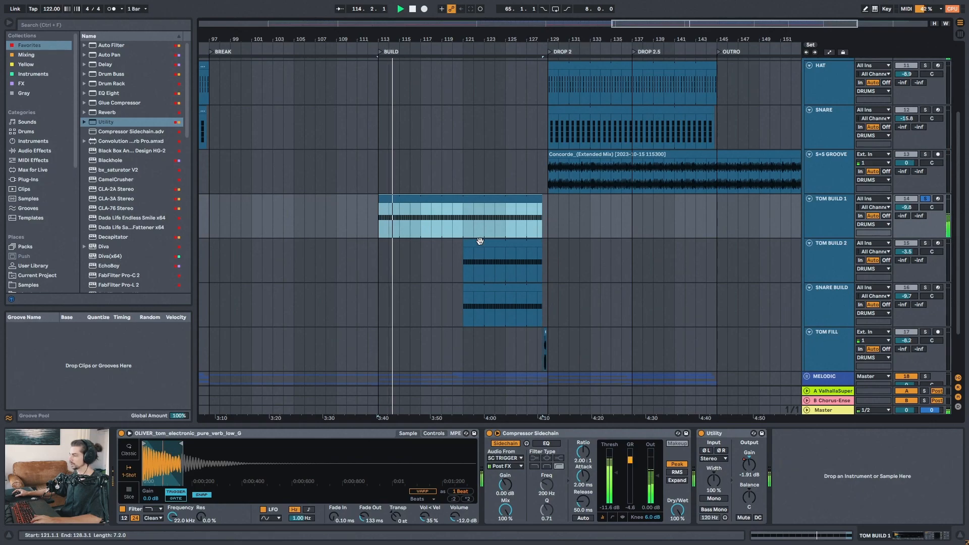
click(479, 247)
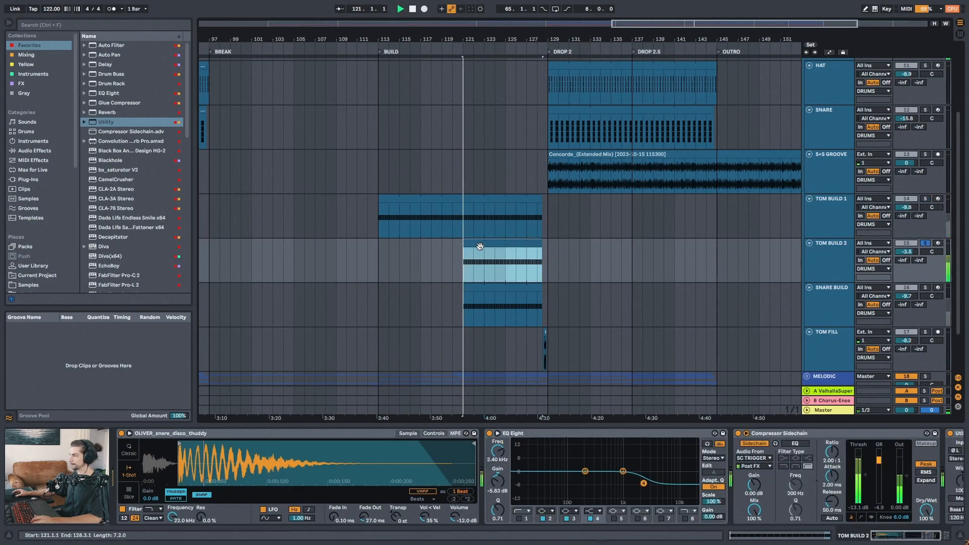
scroll(480, 246, down, 2)
click(477, 255)
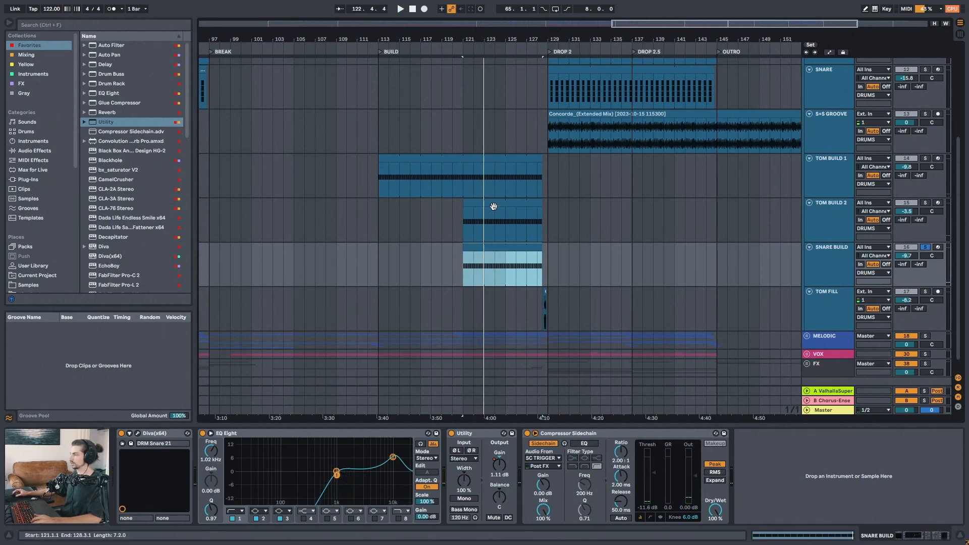
click(925, 203)
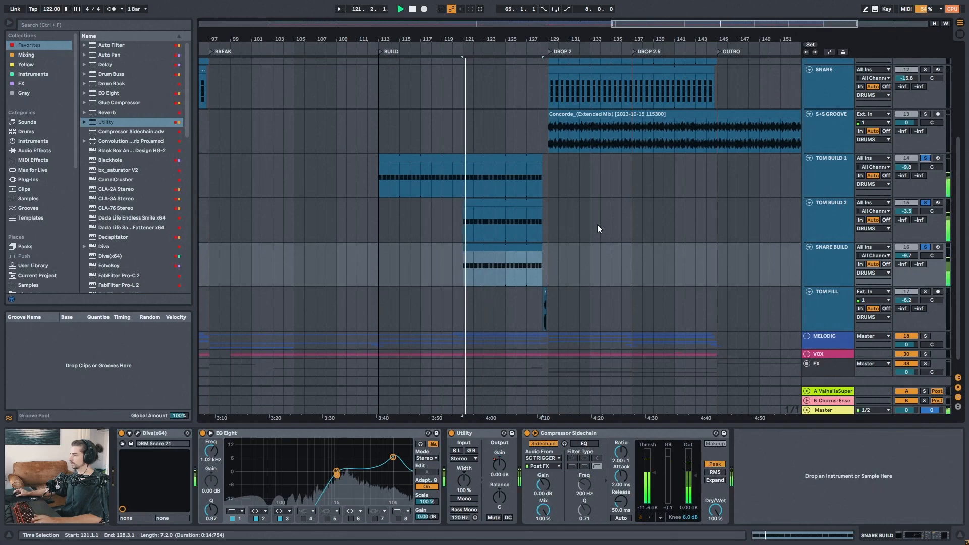
mouse_move(957, 207)
mouse_down()
mouse_move(962, 225)
mouse_move(958, 198)
mouse_move(954, 217)
mouse_up()
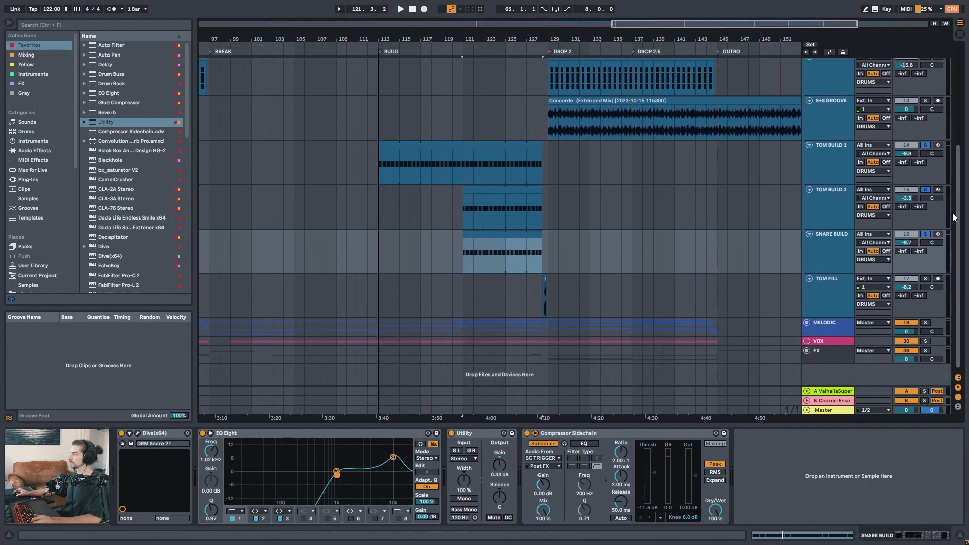
Play the soloed TOM FILL clips just before Drop 2 and view their effect chain.
drag(544, 34, 540, 127)
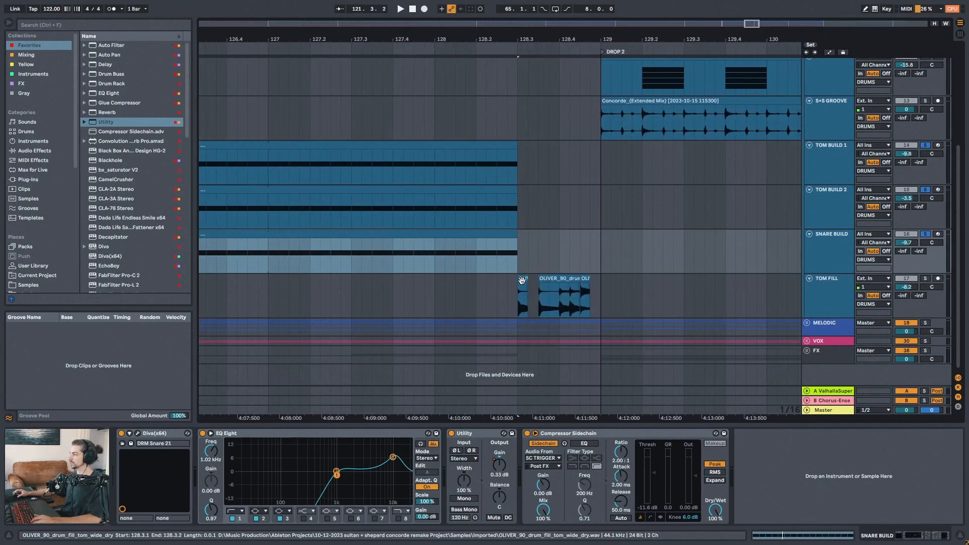
click(528, 273)
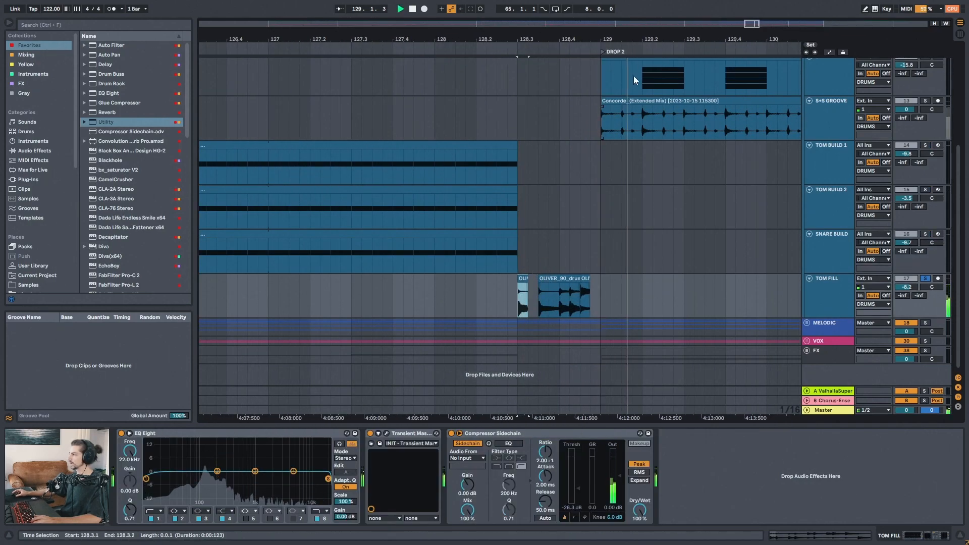
key(space)
key(minus)
key(minus)
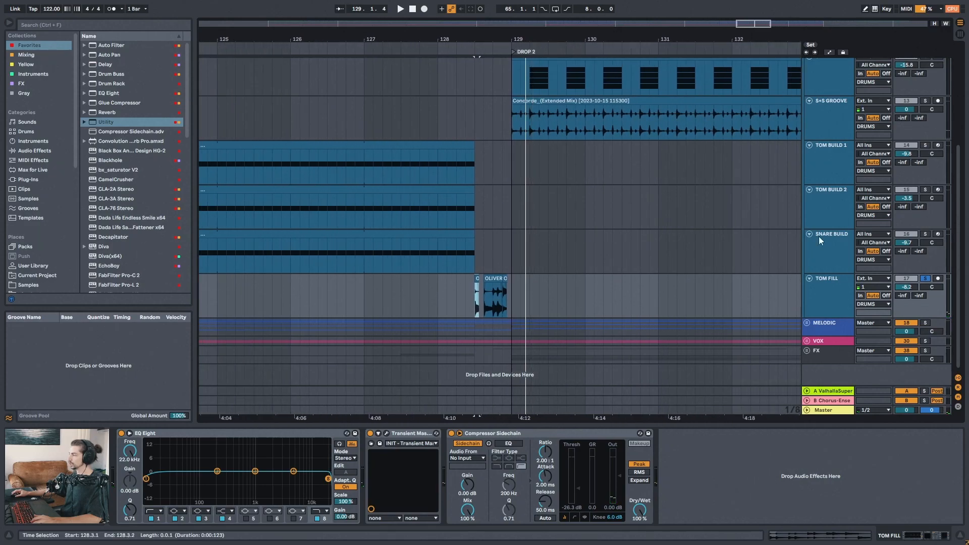
Play the reference track's drum fill just before Drop 2.
drag(962, 282, 951, 177)
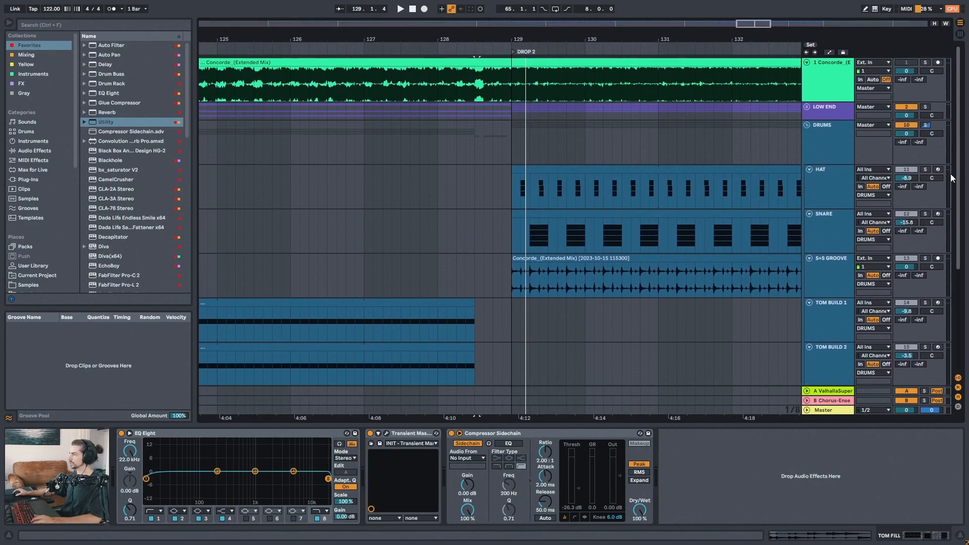
click(504, 126)
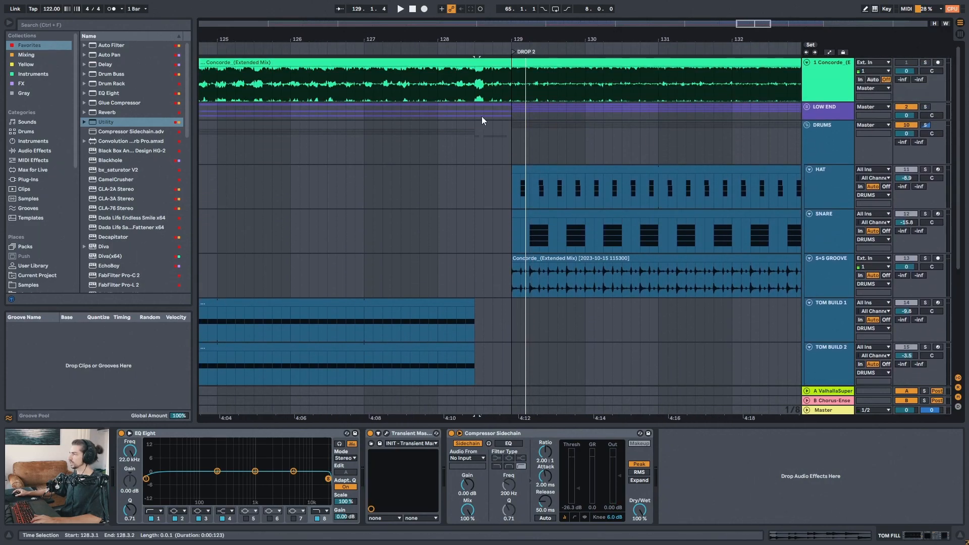
click(478, 86)
key(space)
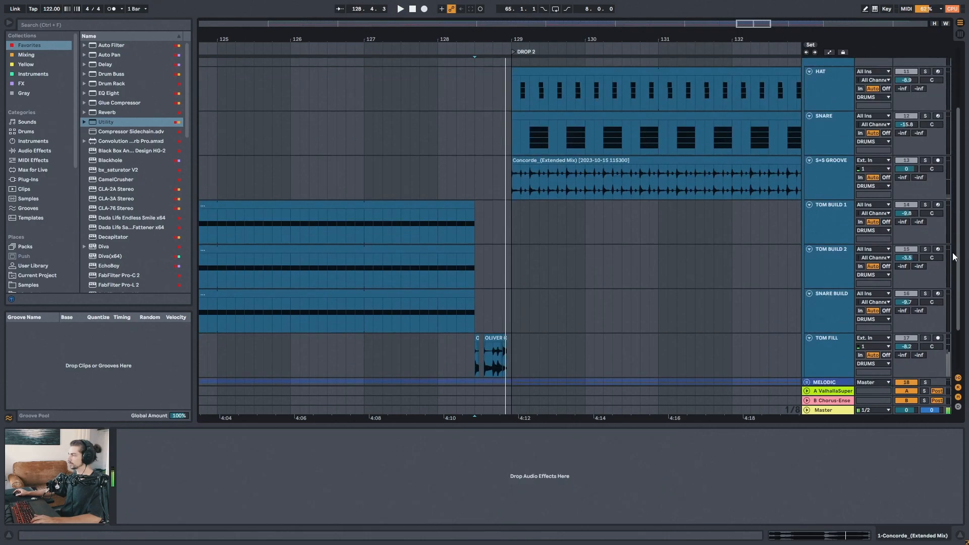
Solo the TOM FILL track and play it into Drop 2.
scroll(858, 242, down, 5)
click(925, 303)
key(space)
scroll(534, 35, down, 3)
drag(535, 39, 538, 25)
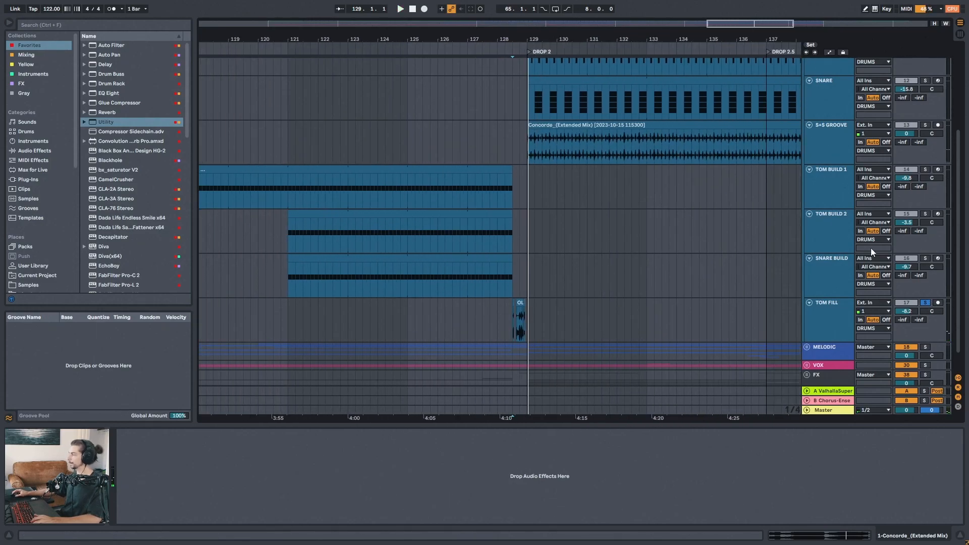
View the HAT effect chain and the SNARE Drum Rack and EQ Eight, with the DRUMS group unsoloed.
scroll(858, 212, up, 5)
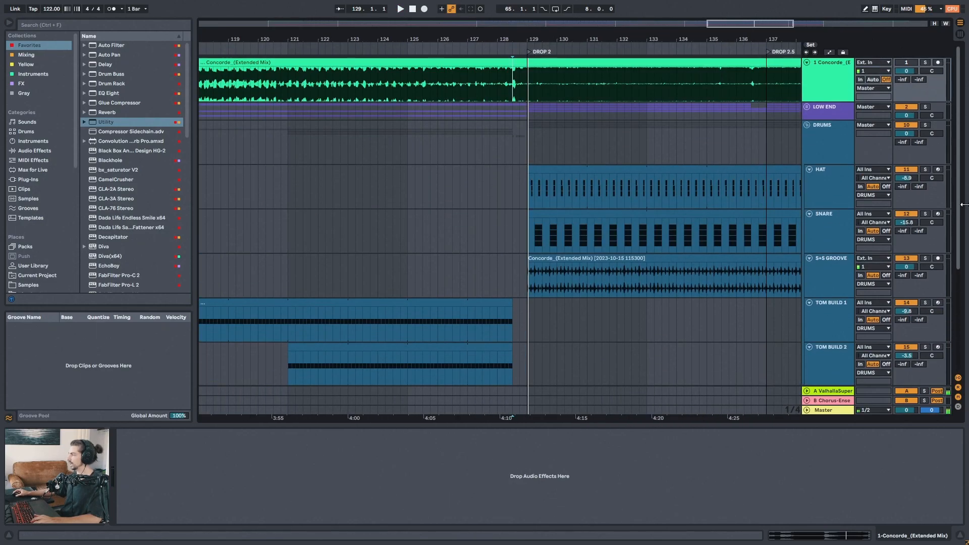
click(811, 135)
drag(571, 41, 696, 11)
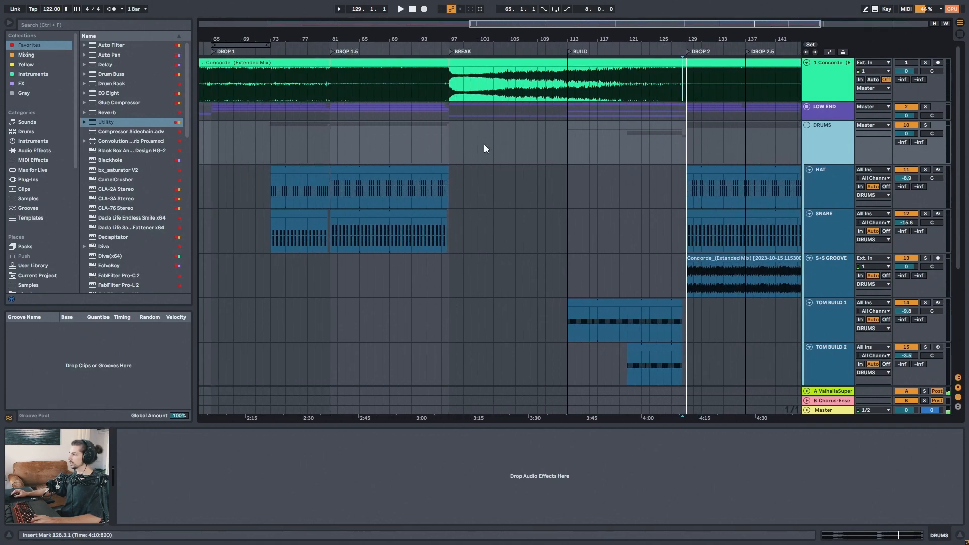
click(357, 170)
click(349, 213)
click(826, 188)
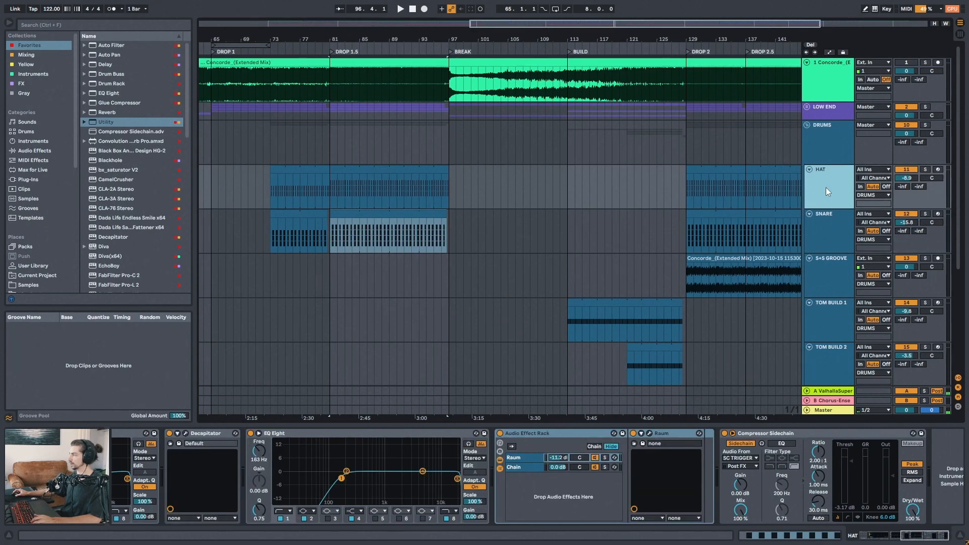
click(830, 230)
drag(922, 529, 860, 534)
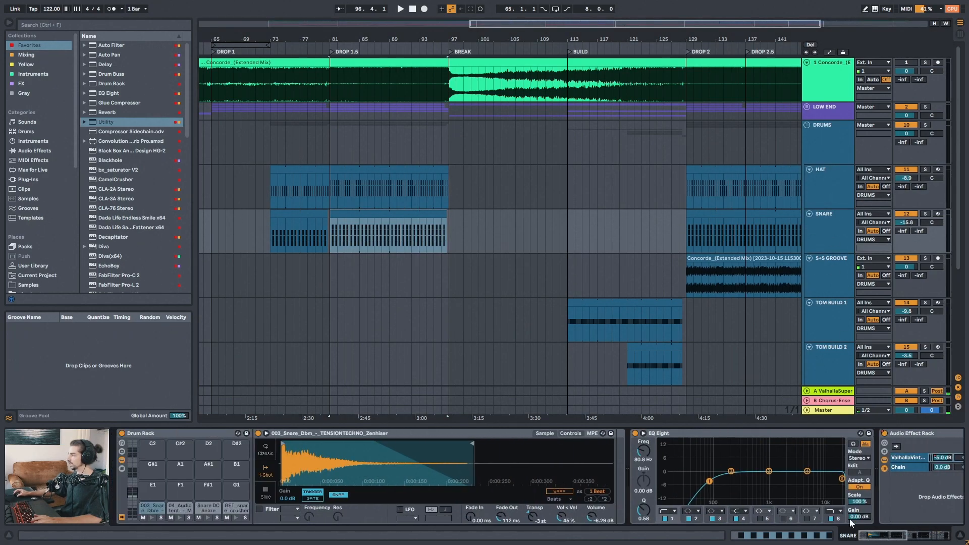
Show the whole arrangement and fold the DRUMS group.
key(w)
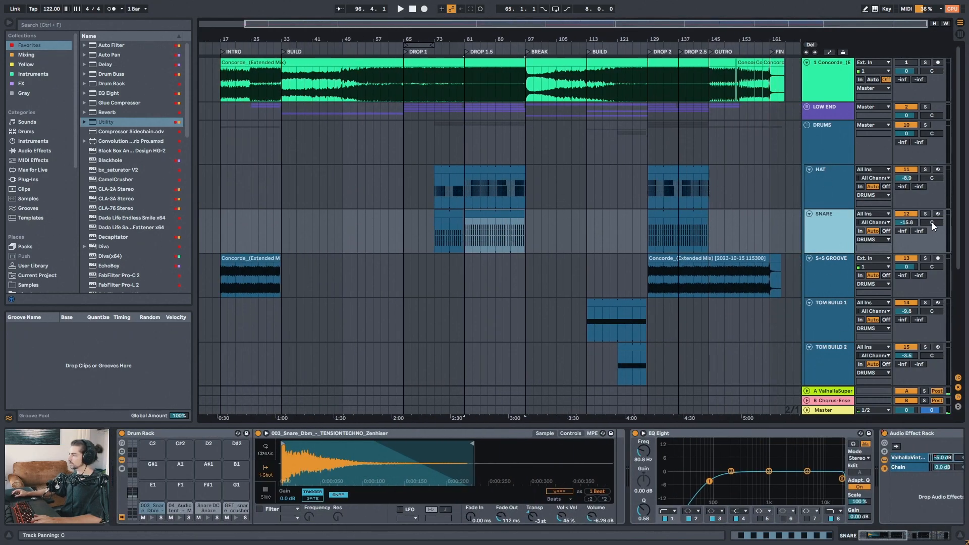
click(824, 133)
click(808, 125)
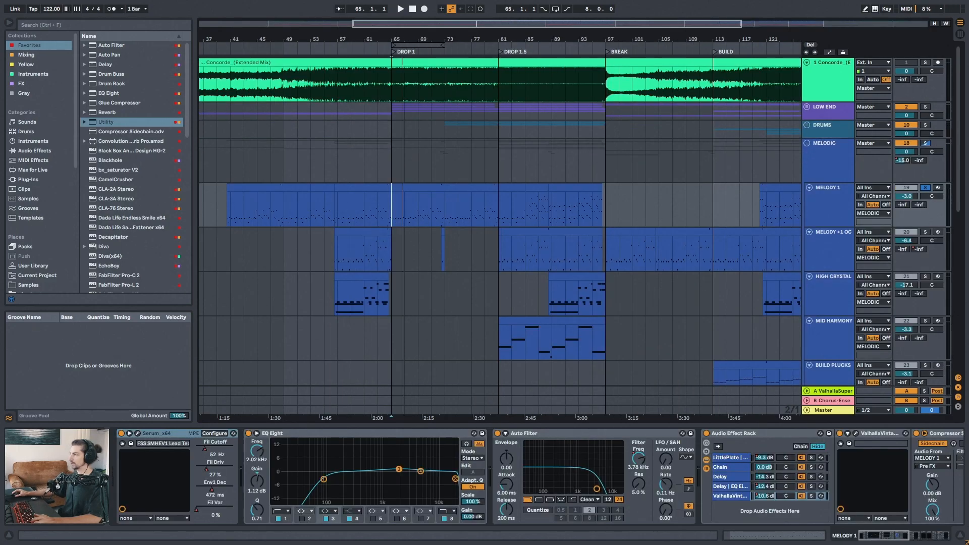
Play the soloed MELODY 1 track from Drop 1 and open its Serum synth.
mouse_move(389, 40)
mouse_down()
mouse_move(367, 65)
mouse_move(389, 33)
mouse_up()
key(space)
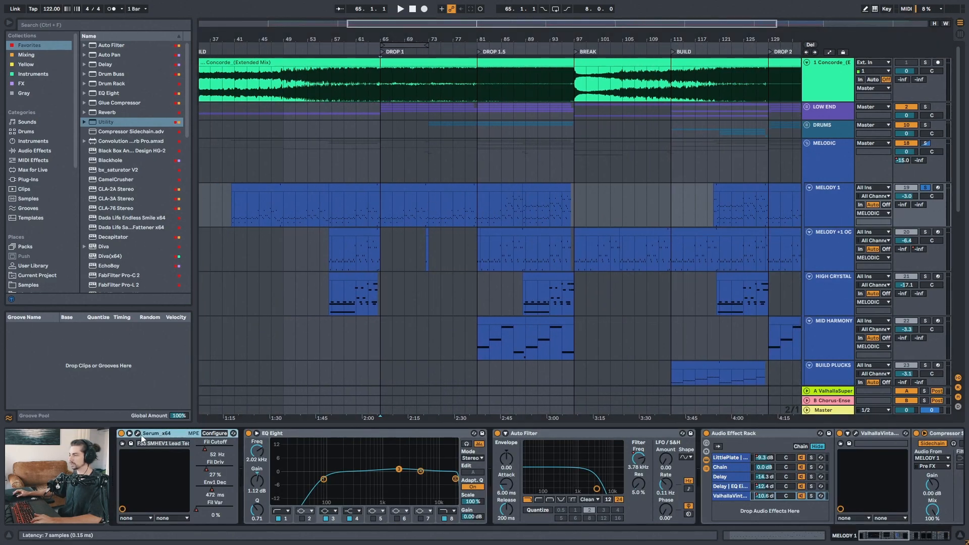
click(137, 433)
drag(474, 51, 493, 106)
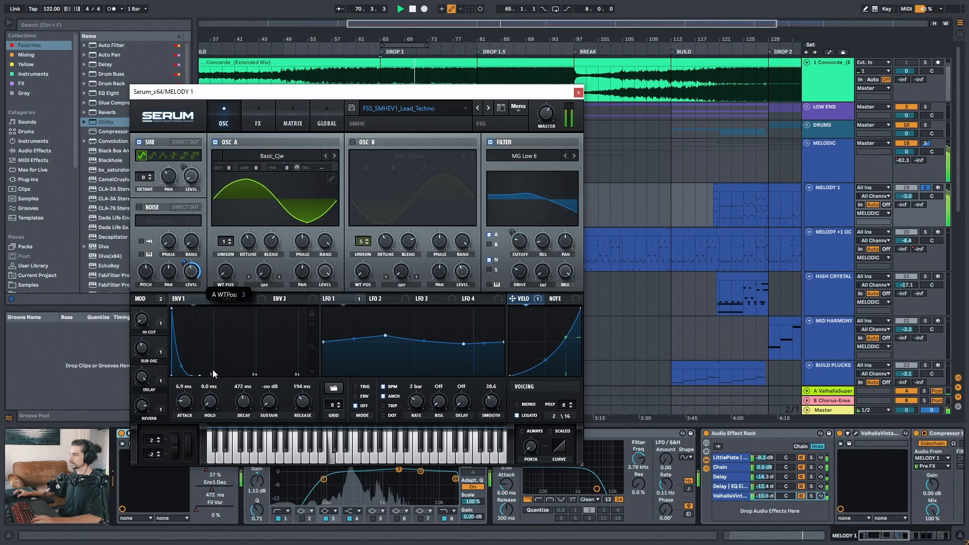
Try other oscillator A wavetable position and filter cutoff values in Serum, re-enable the overridden automation and close the synth.
drag(213, 378, 227, 270)
drag(518, 243, 528, 197)
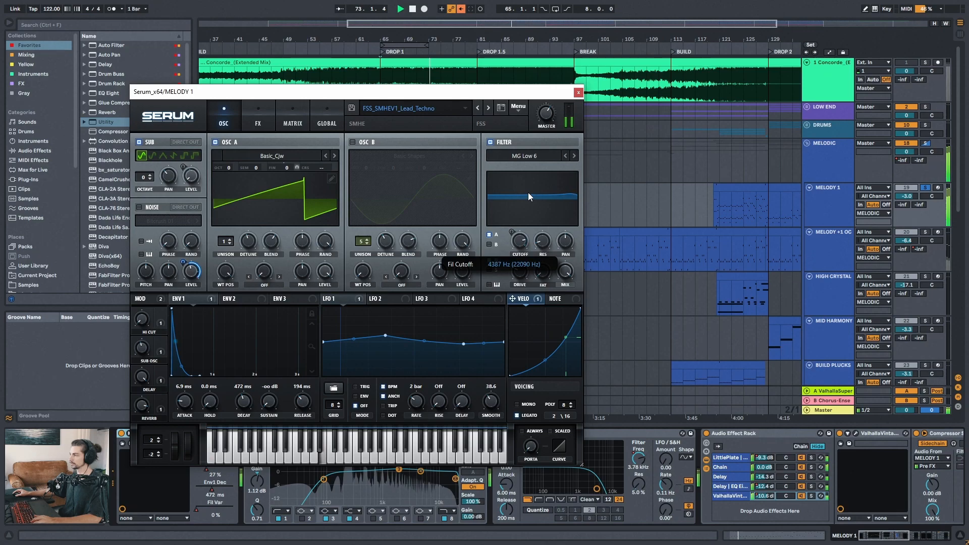
click(460, 9)
click(578, 92)
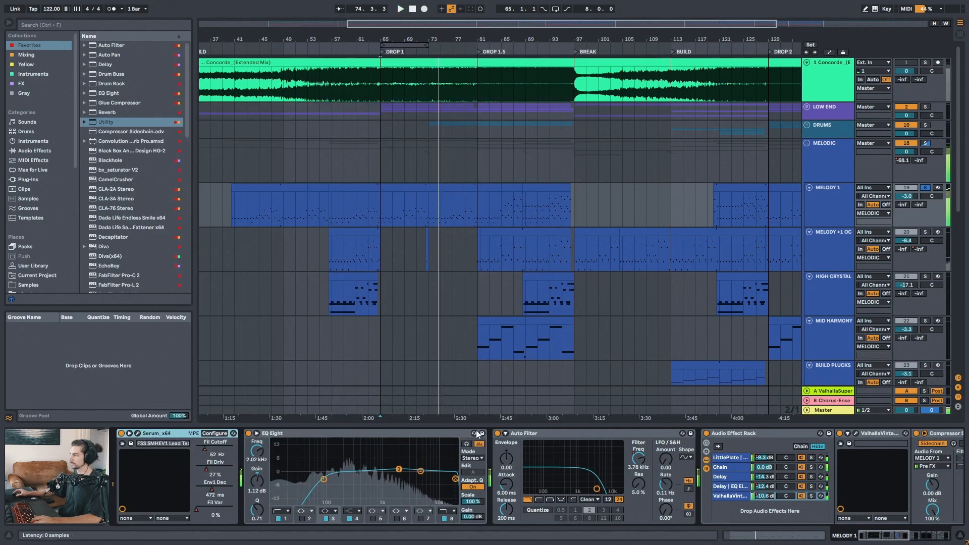
Compare MELODY 1 with its rack's LittlePlate and ValhallaVintageVerb chains off and on.
drag(876, 539, 898, 538)
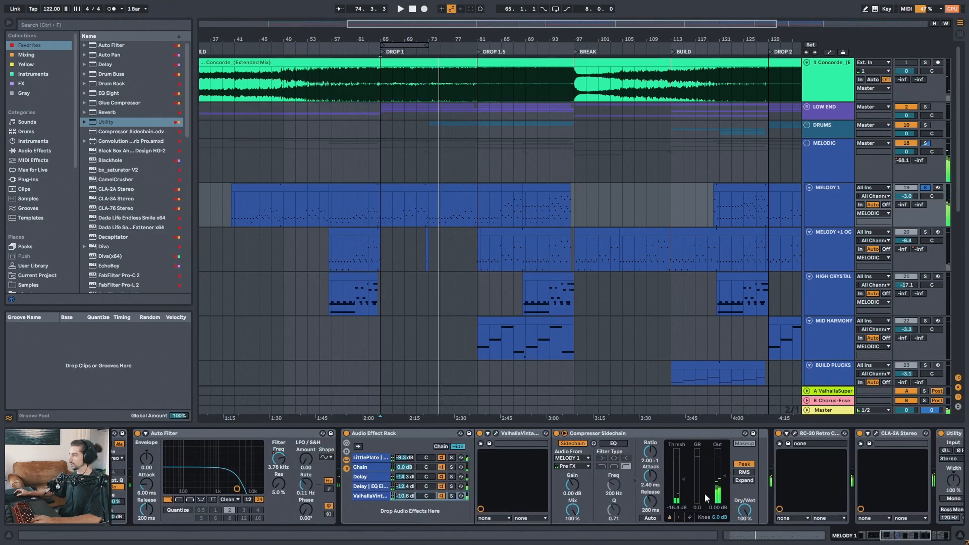
click(408, 436)
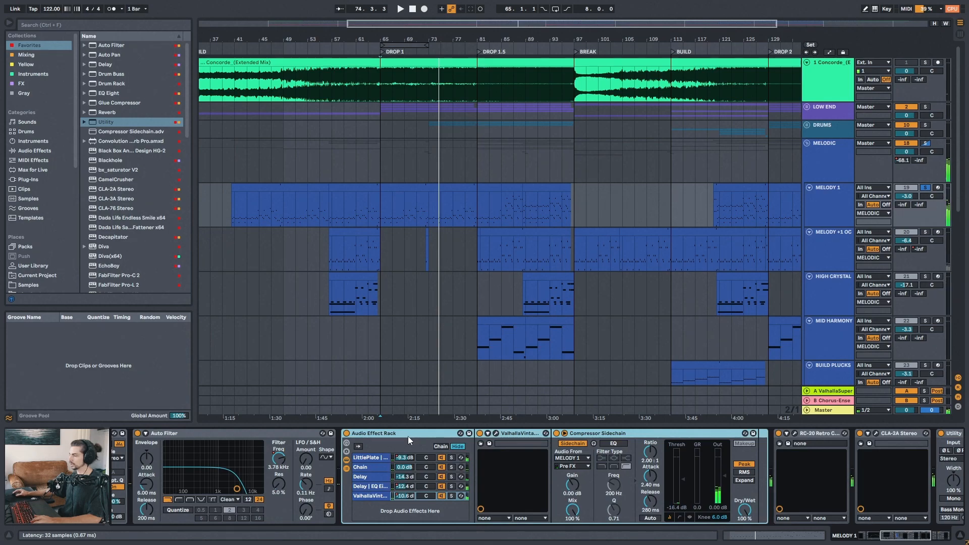
click(384, 456)
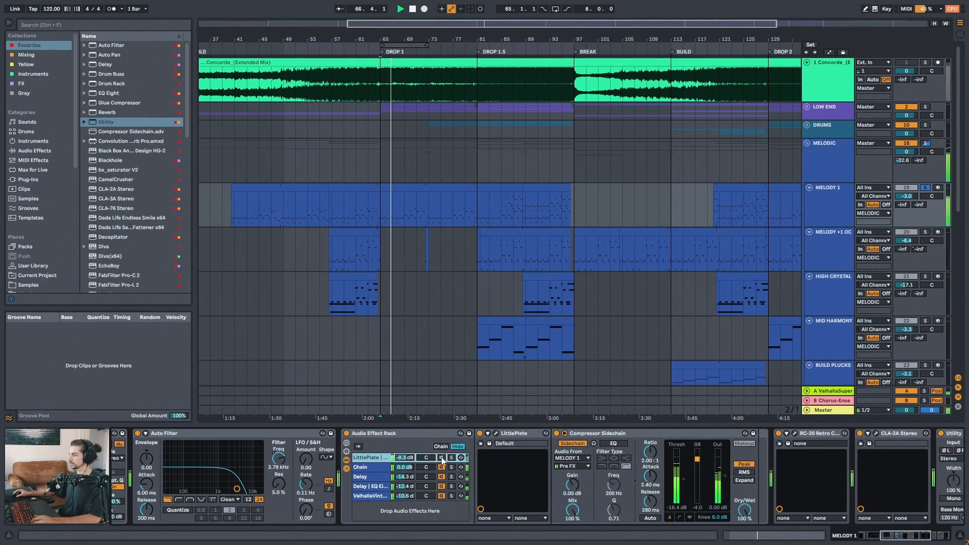
click(440, 496)
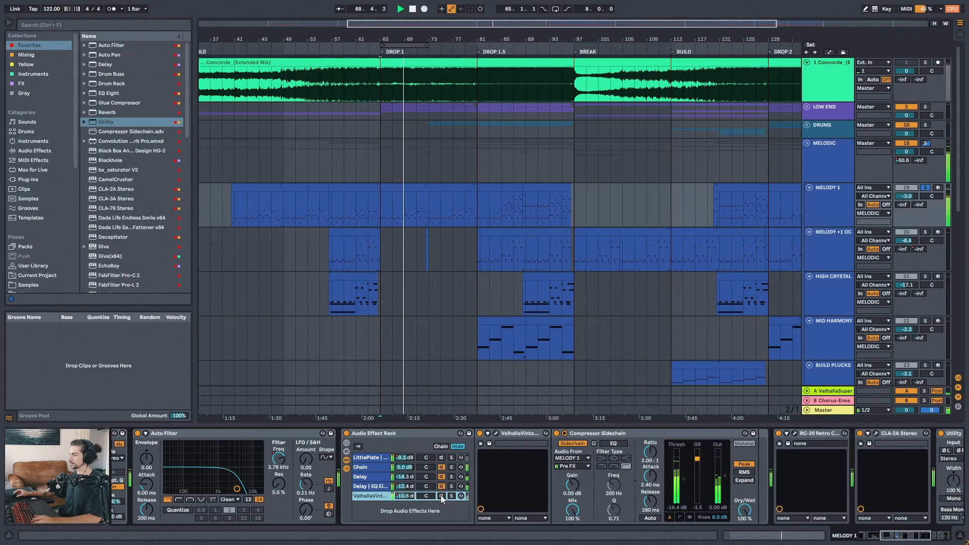
click(441, 458)
click(441, 495)
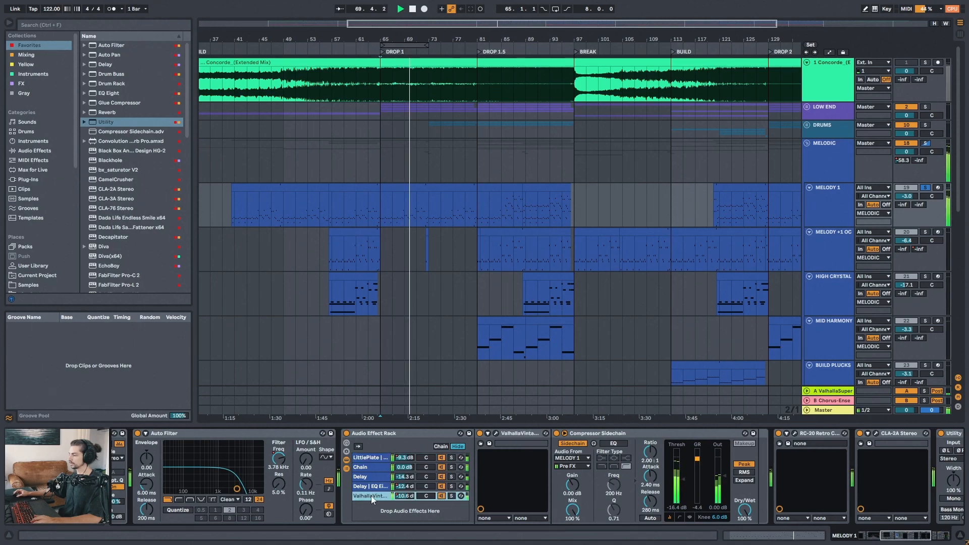
Audition the rack's Delay chain soloed on MELODY 1 at Drop 1, and unsolo it.
key(space)
click(372, 478)
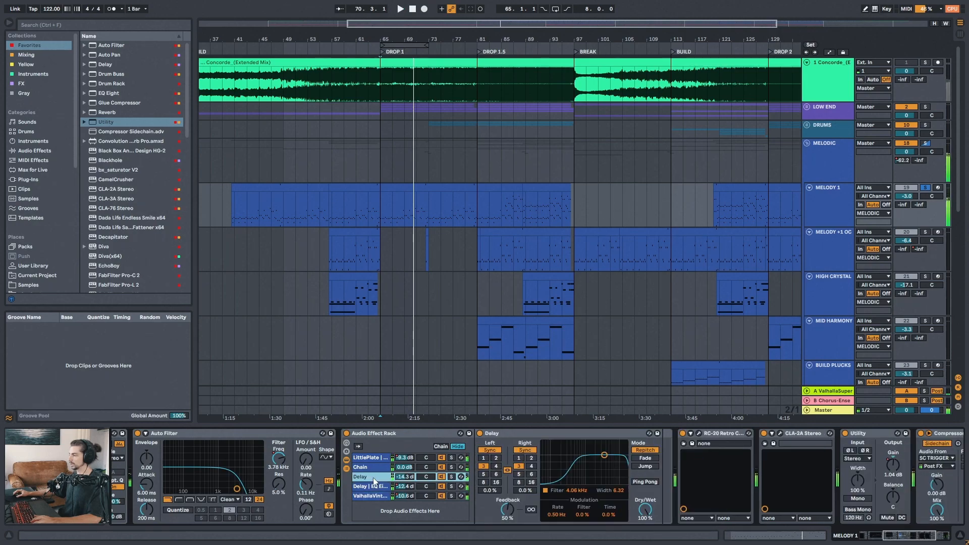
key(s)
drag(395, 37, 396, 124)
click(441, 477)
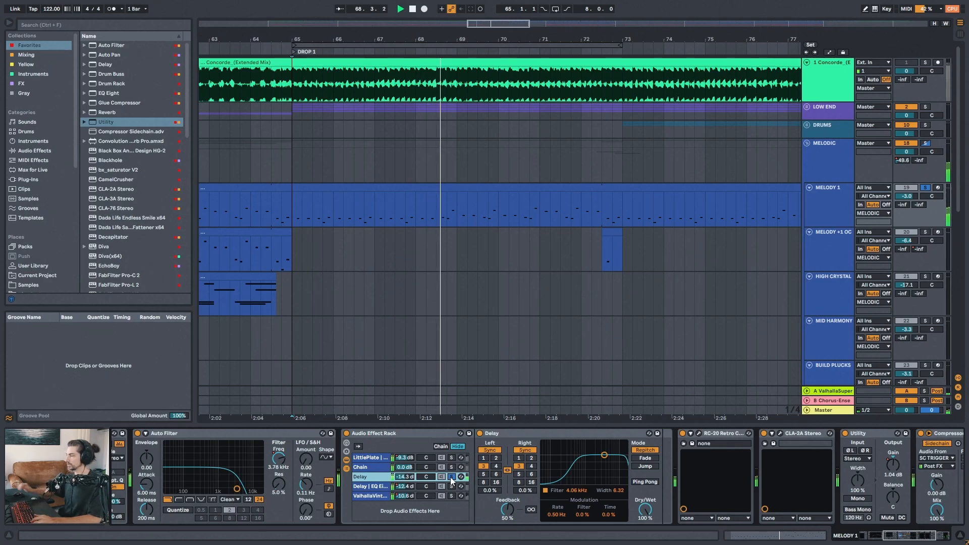
click(451, 477)
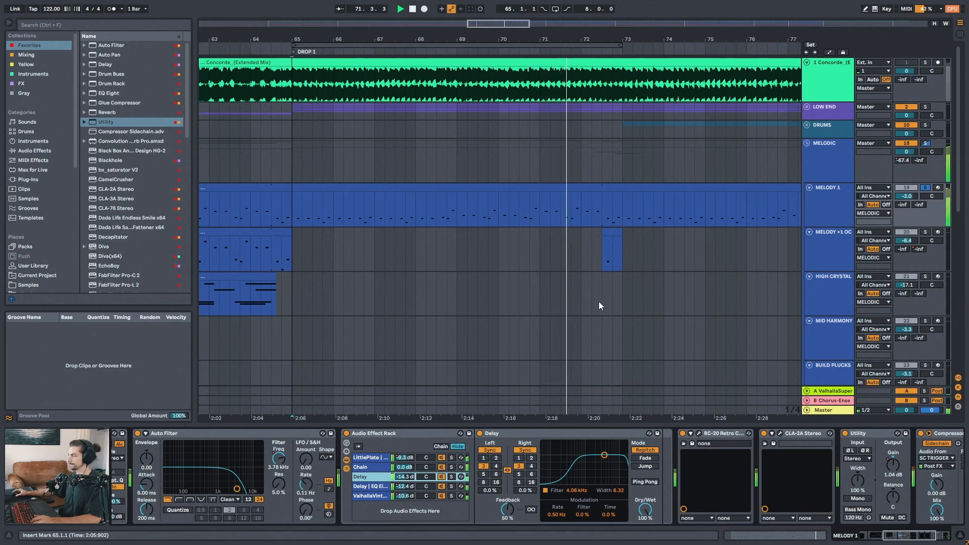
Compare MELODY 1 from bar 71 with its rack's Delay and Delay | EQ Eight chains off and on.
key(space)
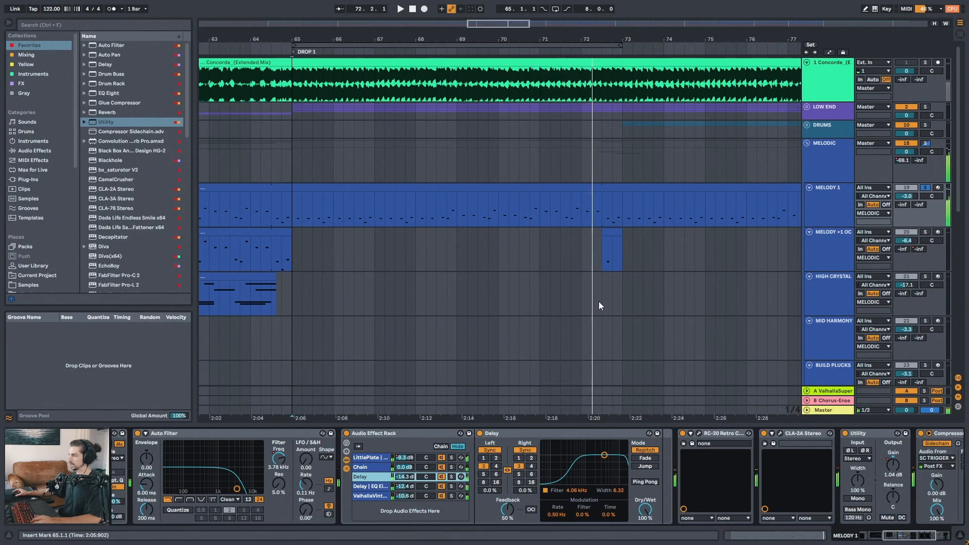
click(541, 207)
key(space)
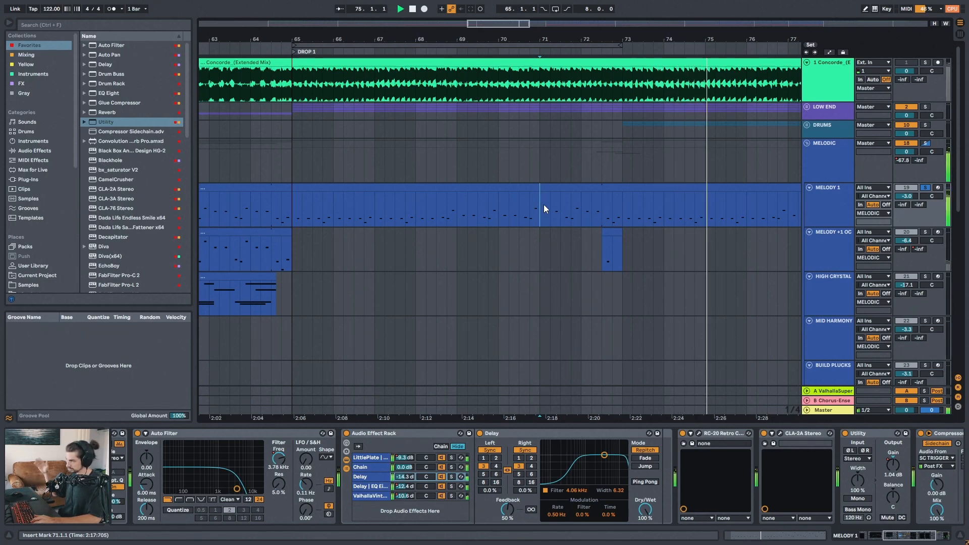
click(442, 486)
key(space)
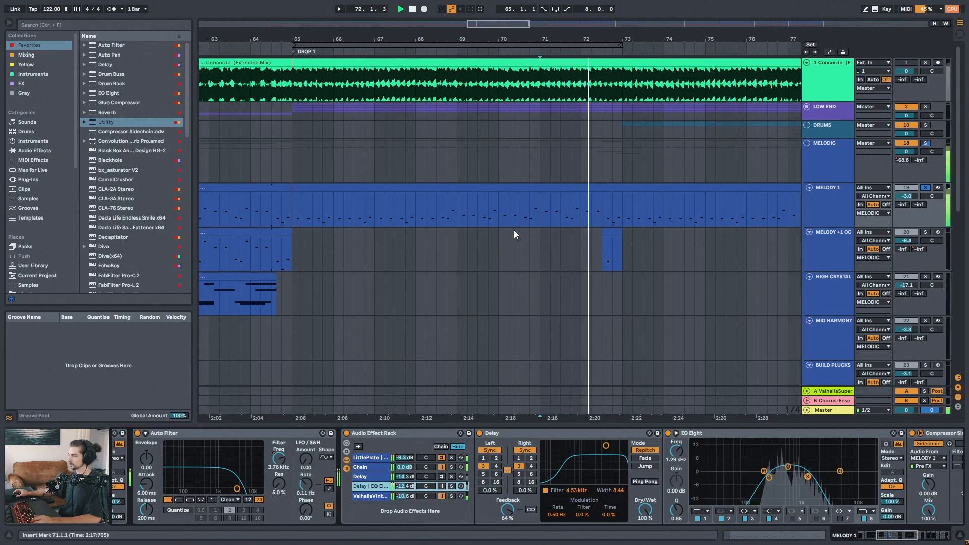
click(441, 477)
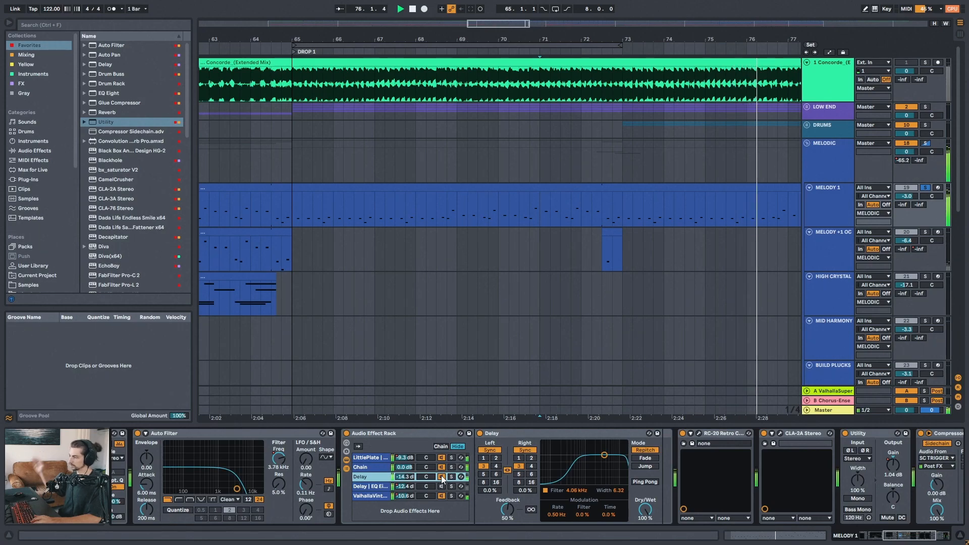
click(441, 486)
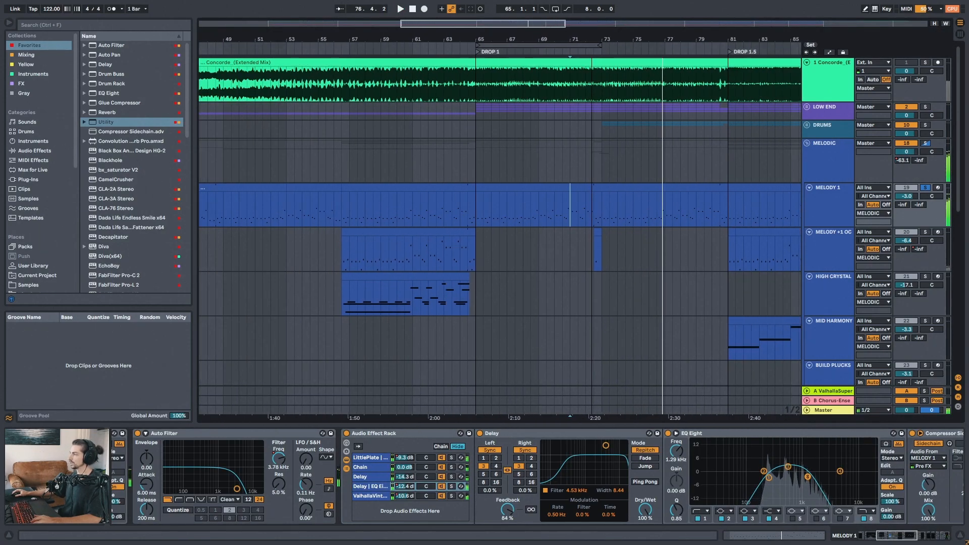
Examine RC-20 Retro Color on MELODY 1, compare it bypassed and active during playback from bar 77, and close it.
drag(898, 539, 922, 539)
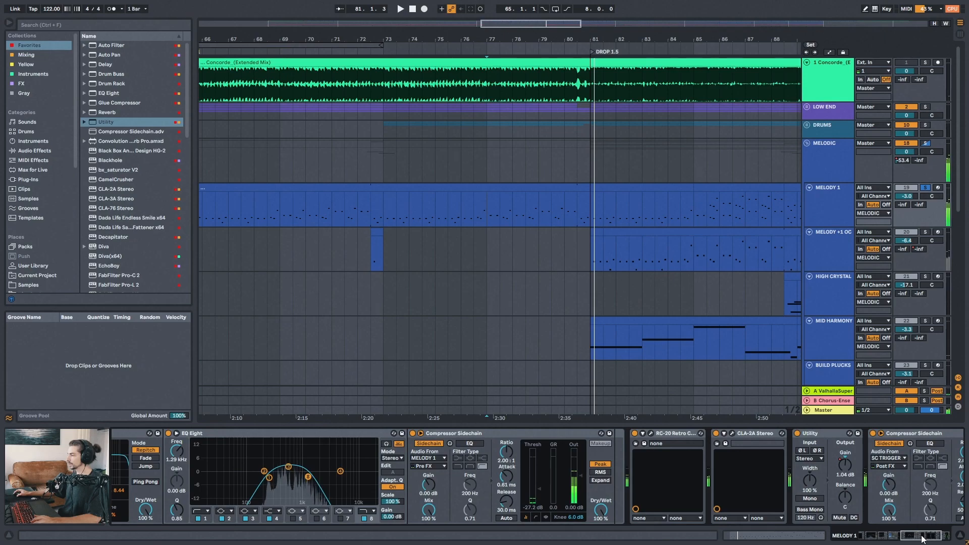
click(650, 433)
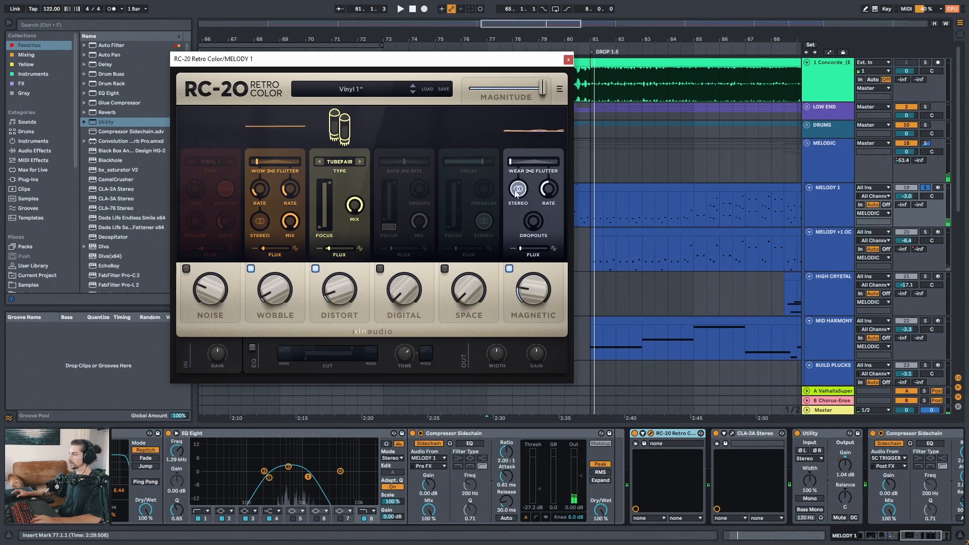
key(space)
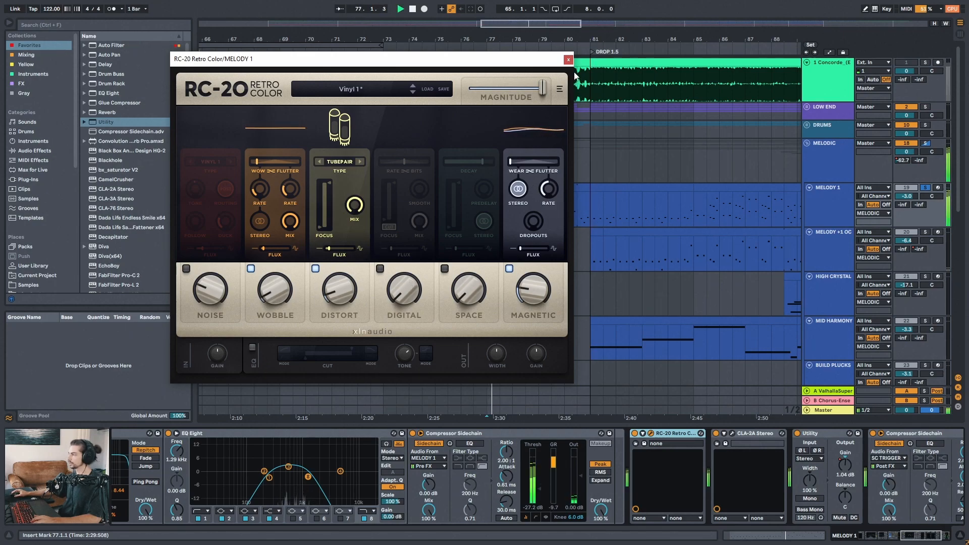
click(634, 433)
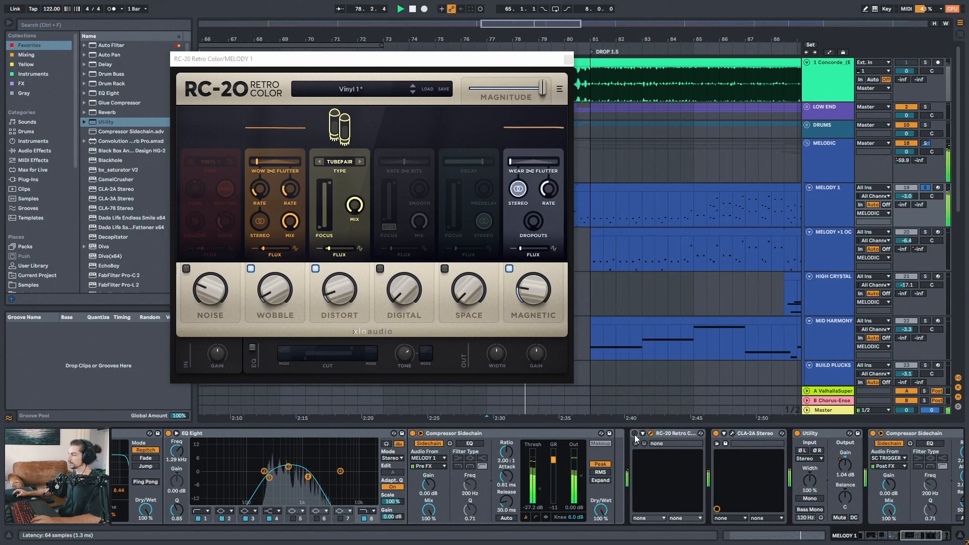
click(635, 434)
click(569, 61)
scroll(501, 80, down, 4)
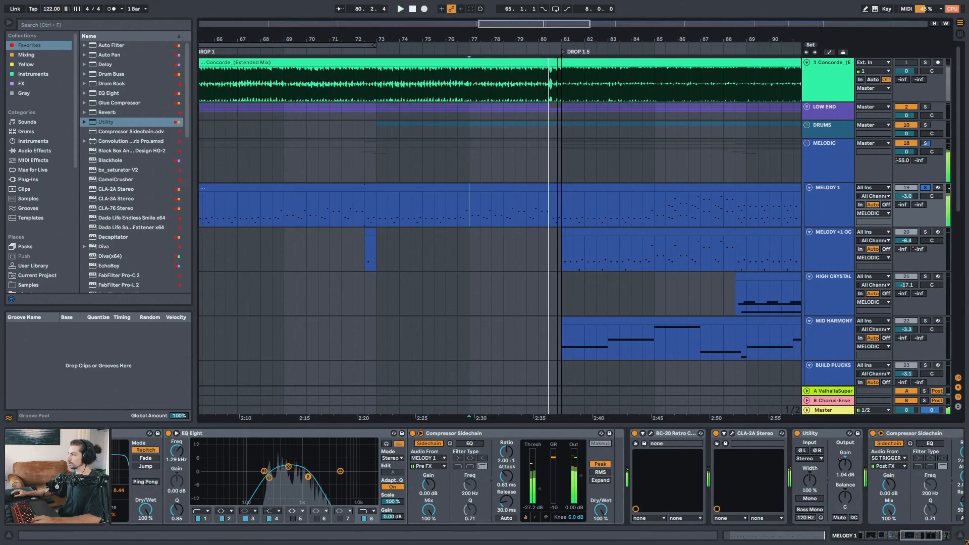
key(space)
Examine the CLA-2A compressor on MELODY 1 during playback from bar 77, reopen it to review its settings, and close it.
drag(913, 540, 925, 539)
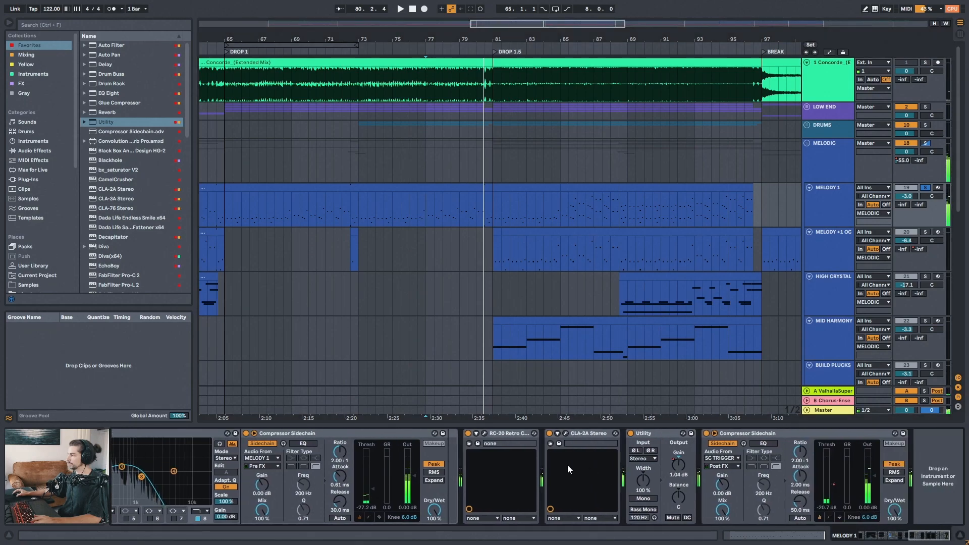
click(565, 433)
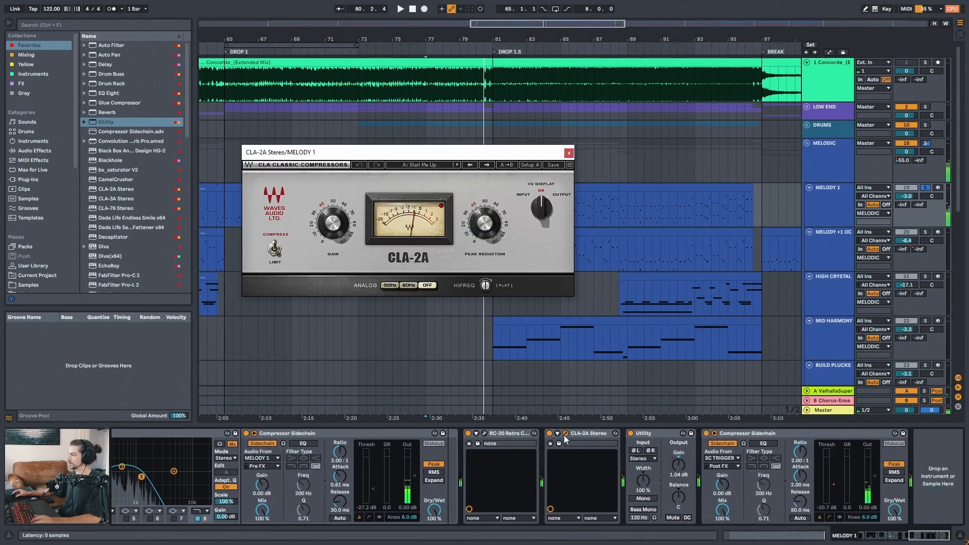
key(space)
drag(467, 156, 469, 150)
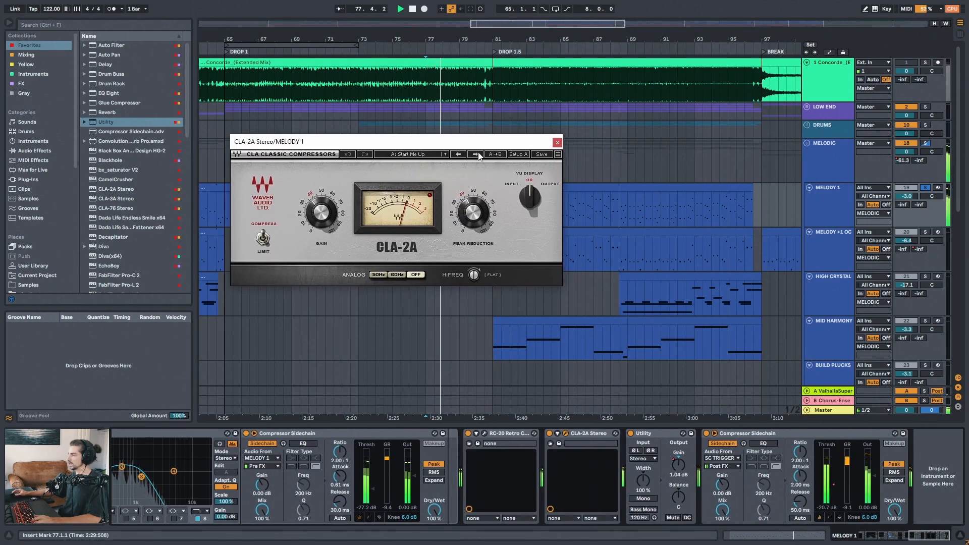
click(557, 143)
drag(500, 39, 547, 8)
mouse_move(929, 536)
mouse_down()
mouse_move(889, 539)
mouse_move(929, 539)
mouse_up()
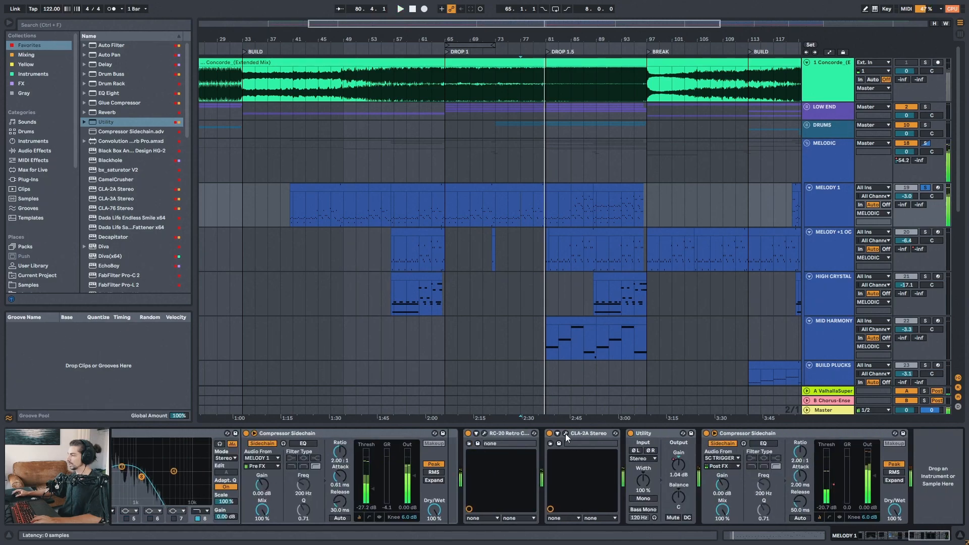
click(566, 433)
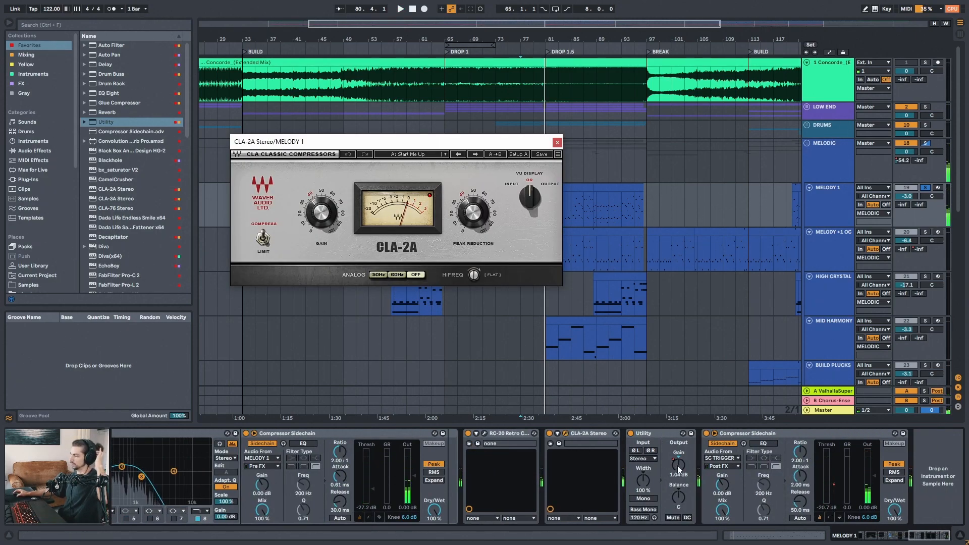
click(557, 143)
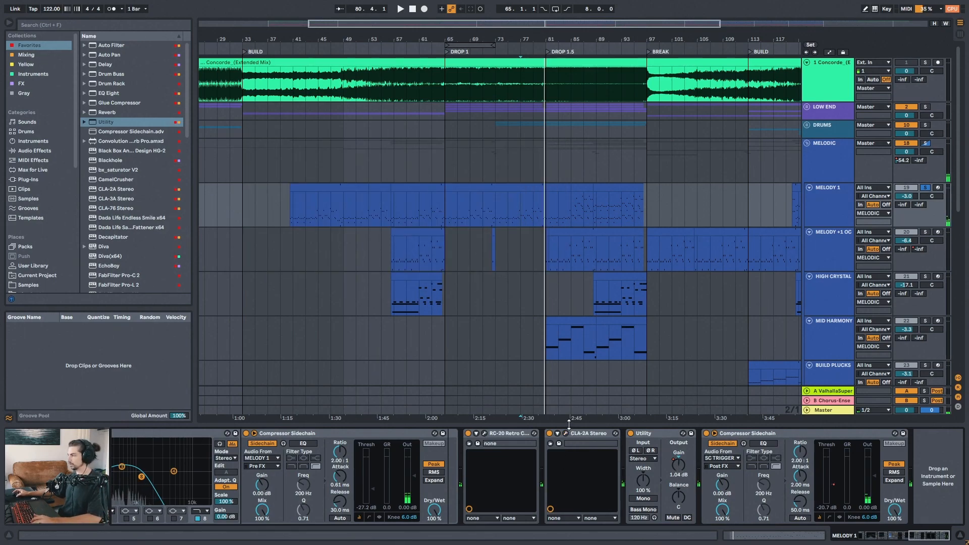
Select the MELODY +1 OCTAVE clip in Drop 1.5 and look through the track's effect chain.
drag(574, 40, 555, 12)
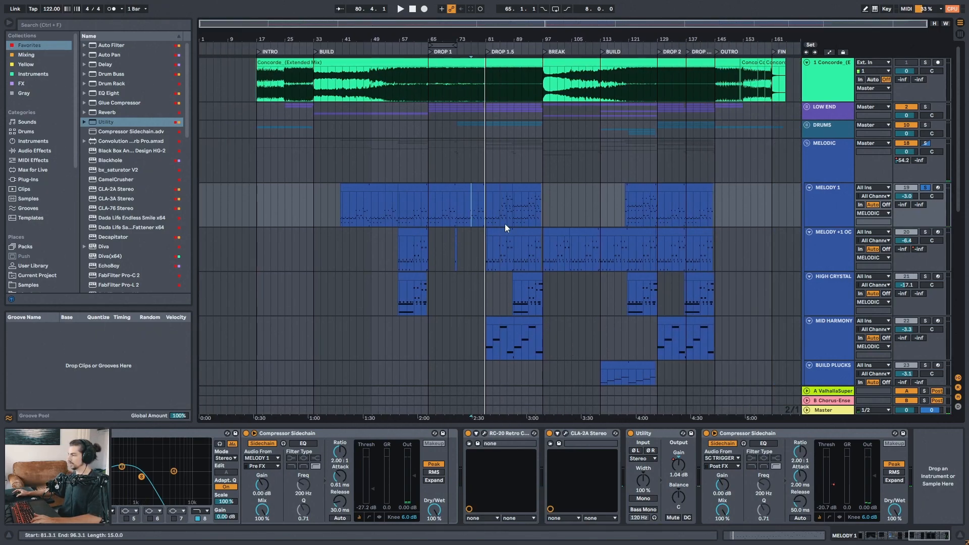
drag(504, 39, 505, 60)
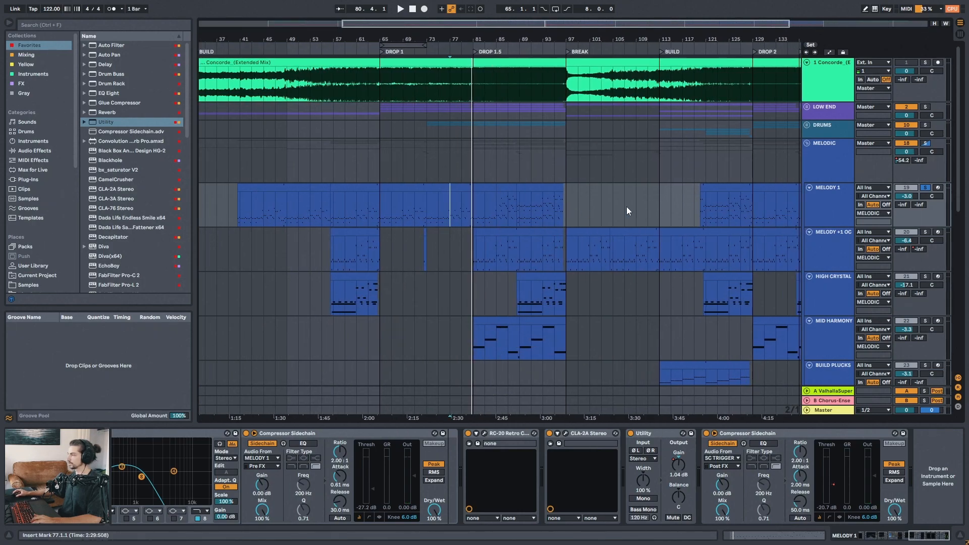
click(838, 247)
click(497, 232)
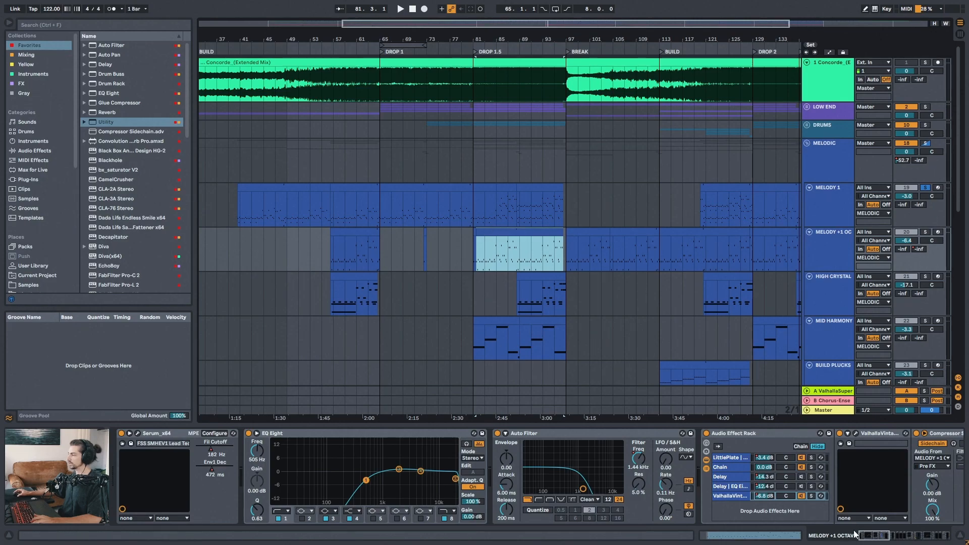
drag(873, 539, 940, 538)
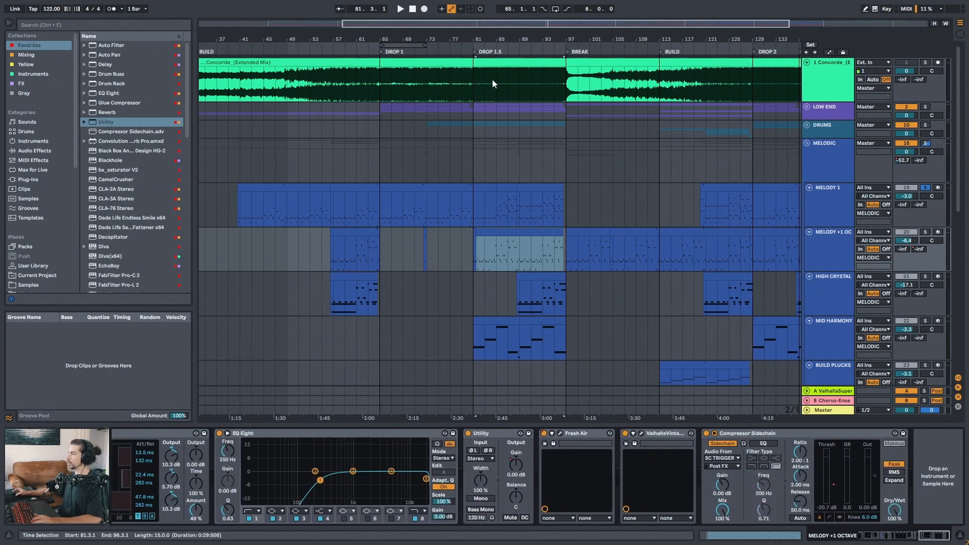
Play the soloed MELODY +1 OCTAVE track in Drop 1.5, compare its Serum oscillator B off and on, and close the synth.
drag(486, 39, 514, 51)
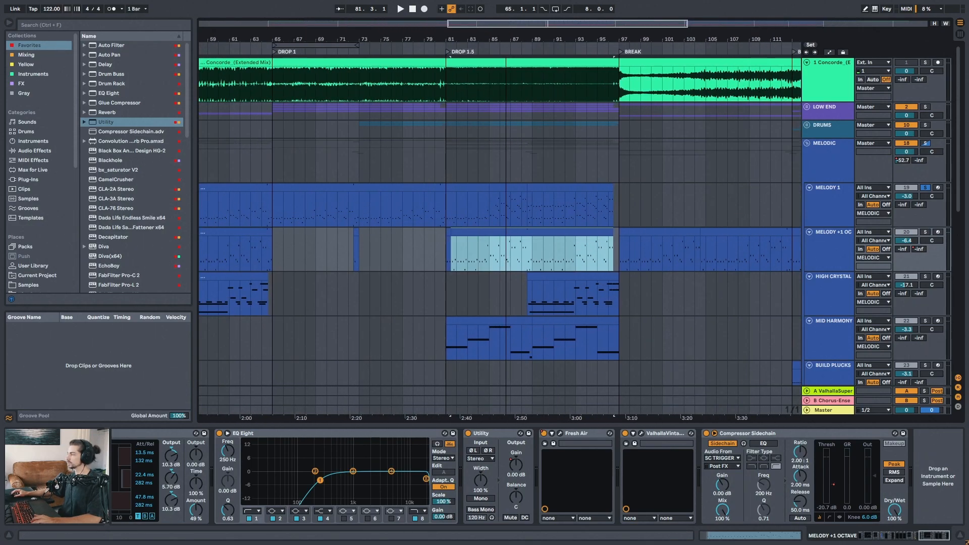
key(space)
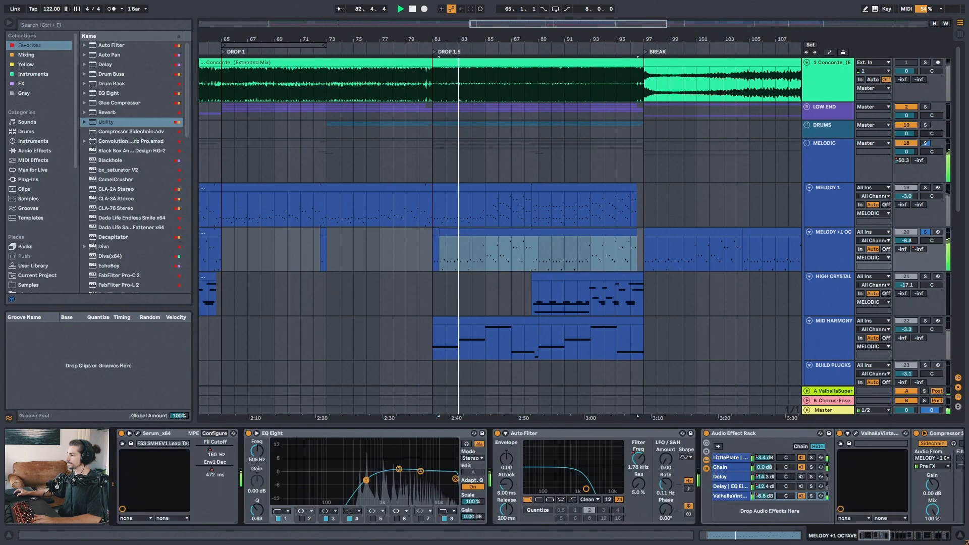
click(135, 433)
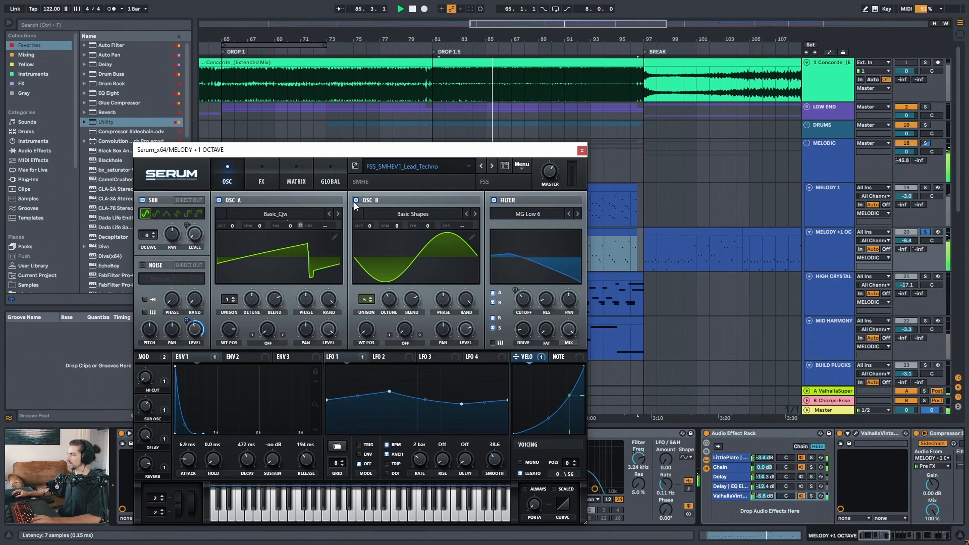
drag(413, 150, 325, 84)
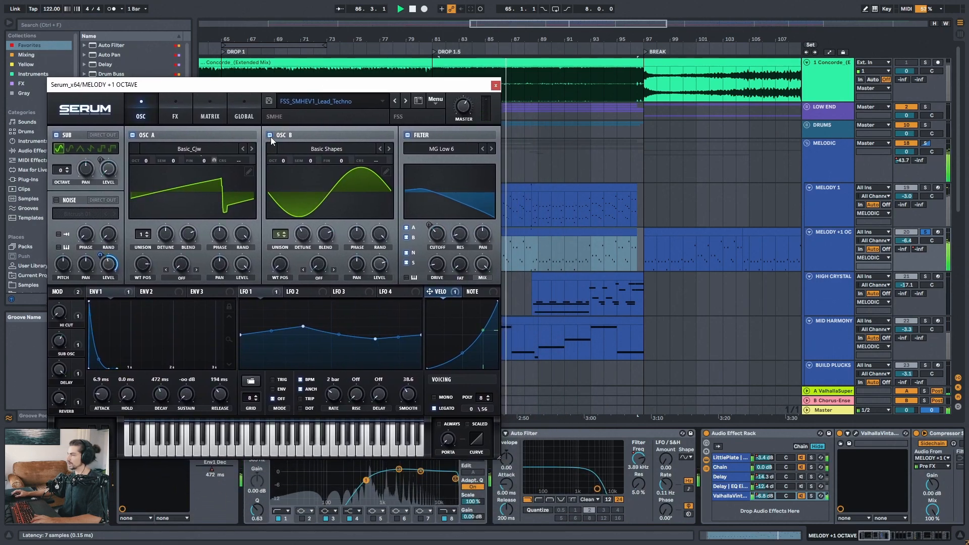
click(269, 135)
click(270, 135)
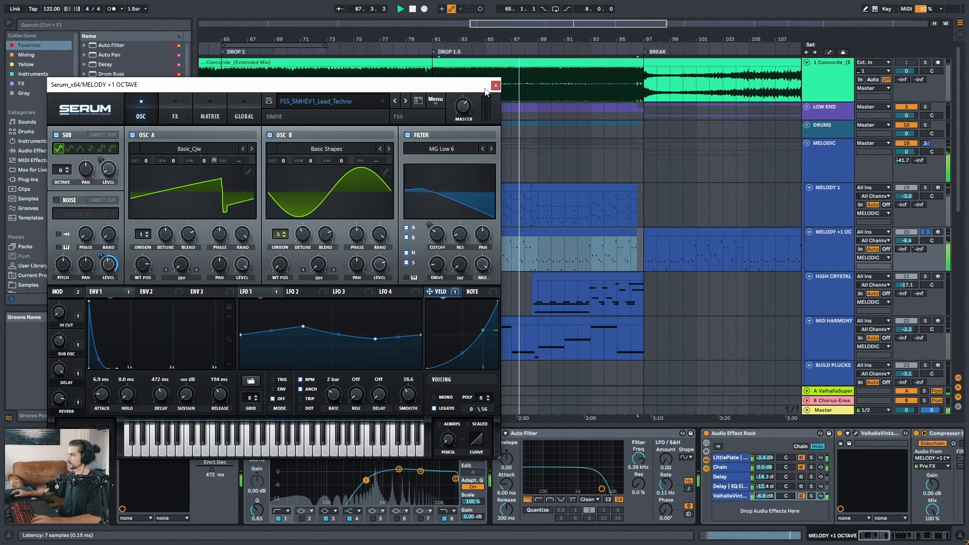
click(495, 85)
Play the soloed MELODY 1 track from Drop 1.5 and compare it with the whole Audio Effect Rack off and on.
drag(574, 39, 470, 65)
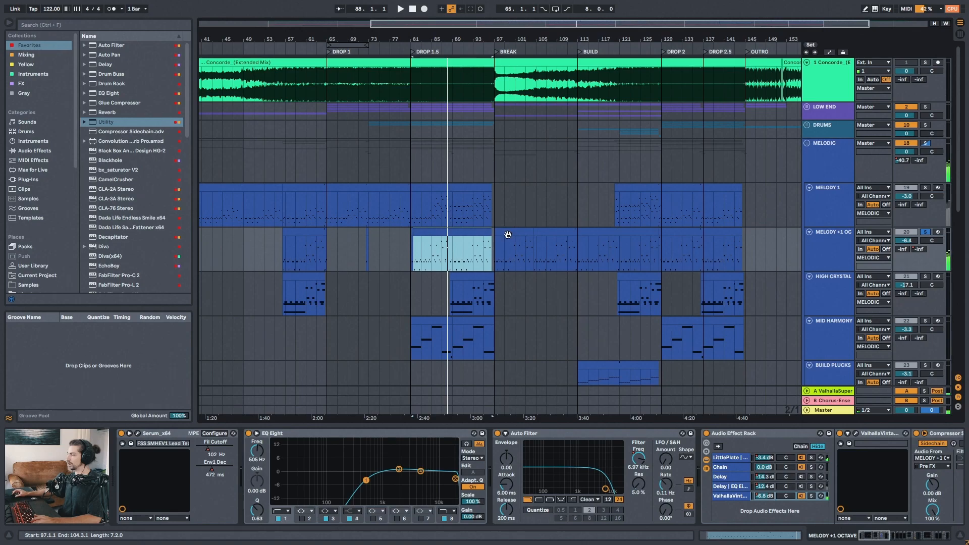
drag(859, 535, 898, 538)
key(Up)
key(plus)
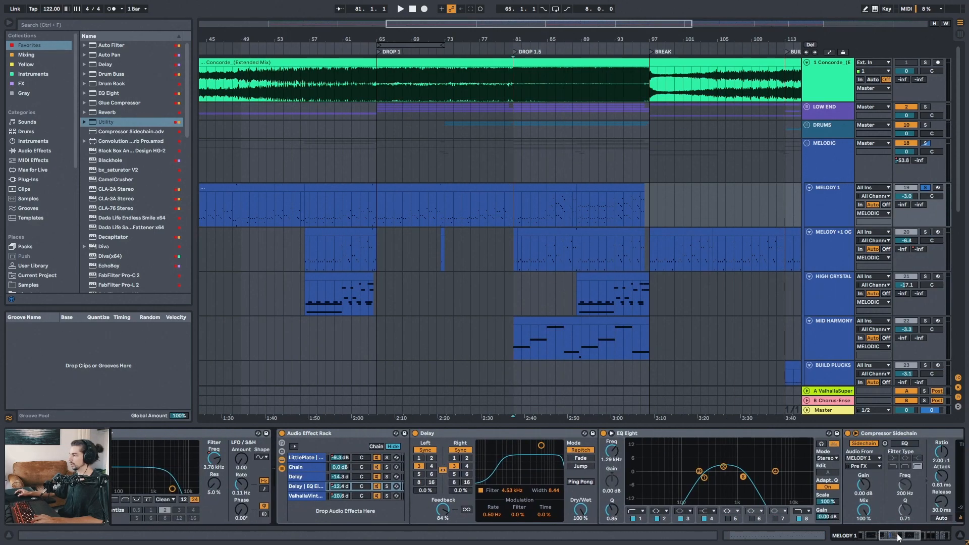
click(326, 434)
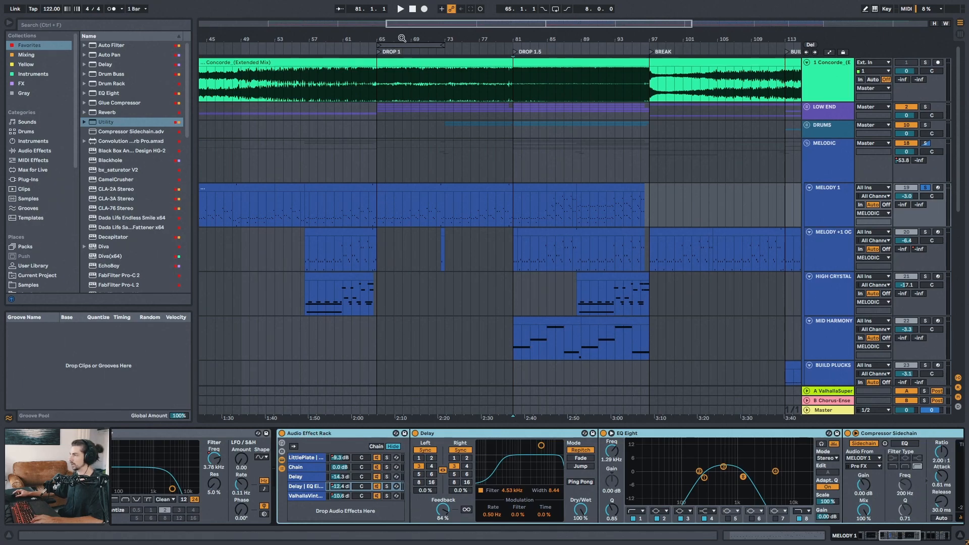
key(plus)
key(space)
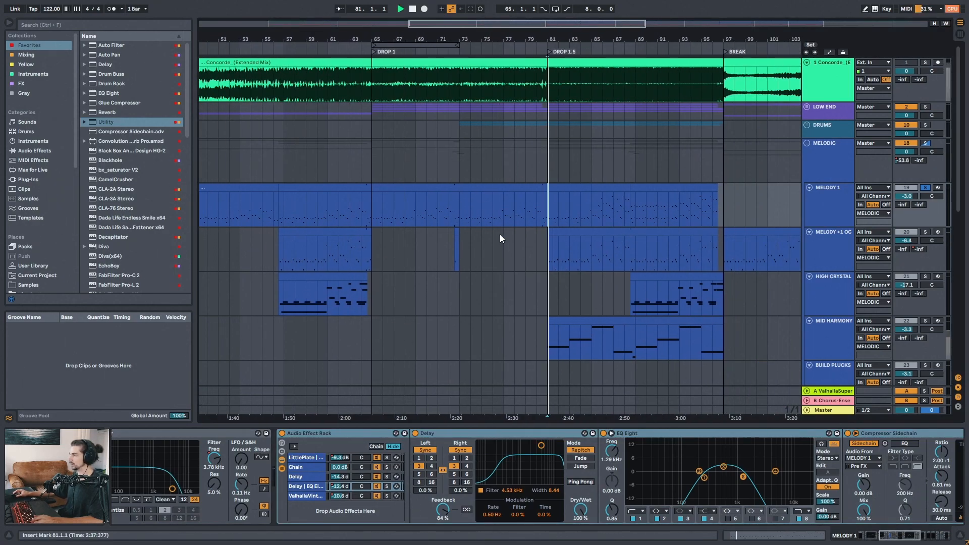
click(283, 432)
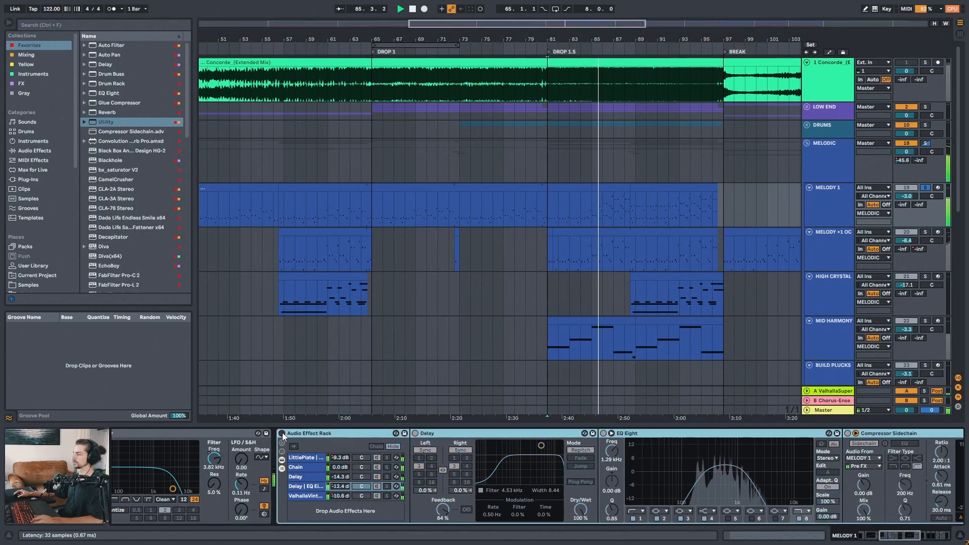
click(283, 433)
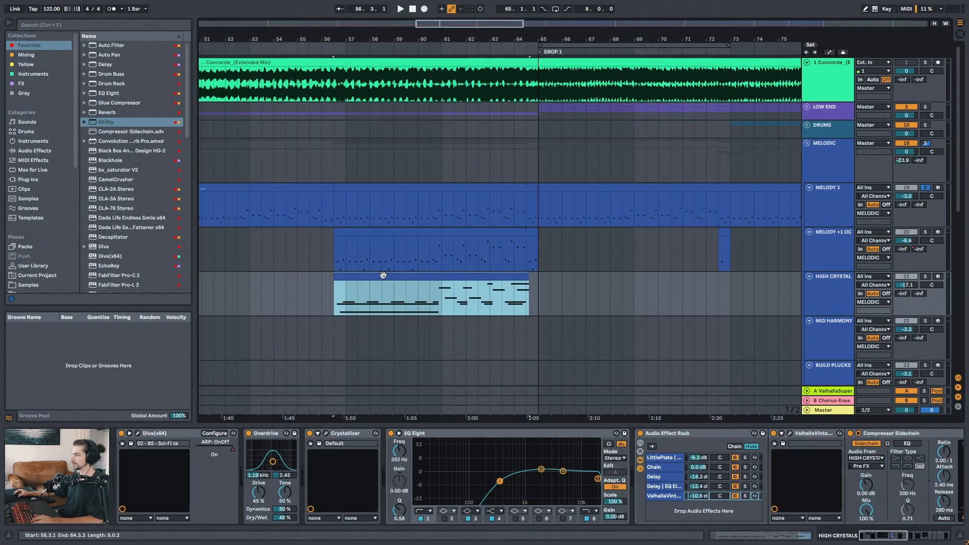
Audition the soloed HIGH CRYSTALS track from bar 62 and inspect its clip before Drop 1.
scroll(421, 265, down, 4)
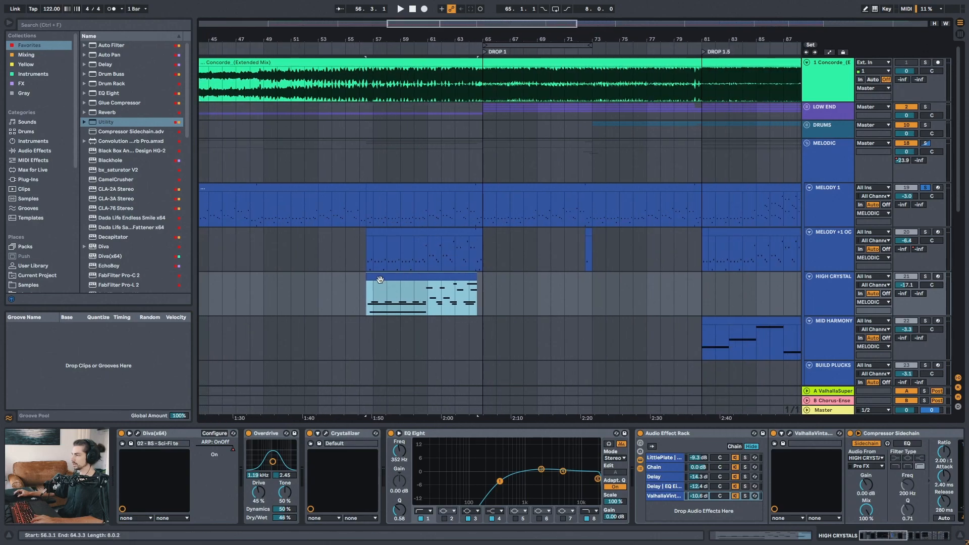
click(440, 299)
key(space)
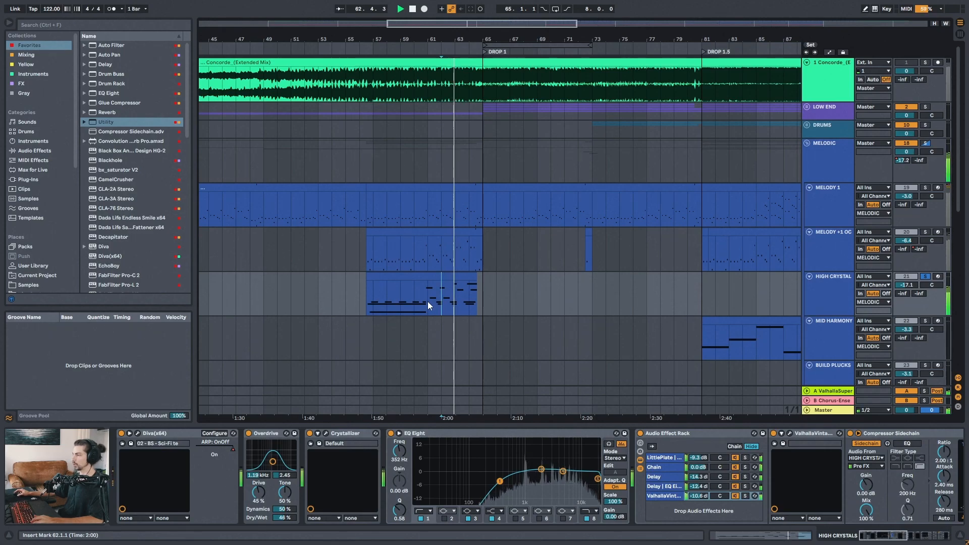
key(space)
scroll(441, 247, down, 8)
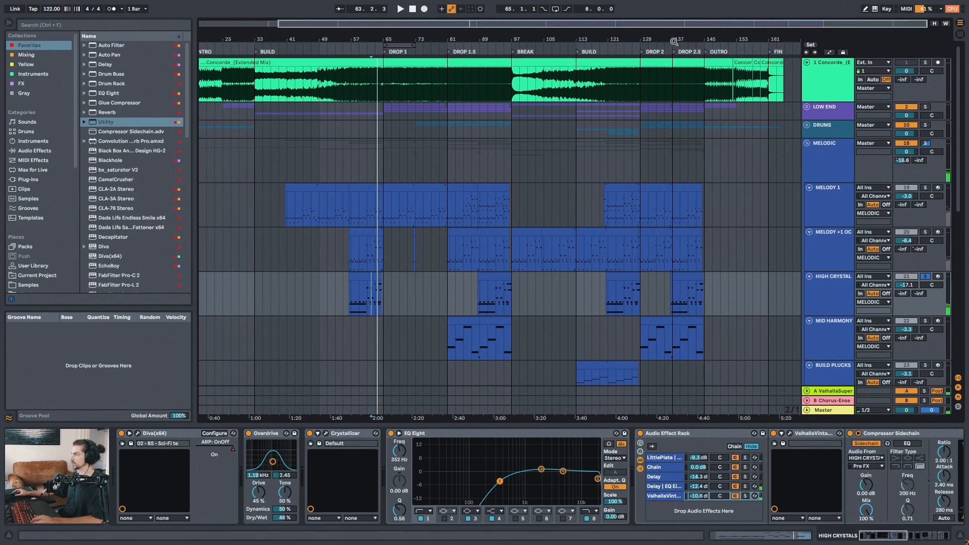
drag(363, 39, 470, 66)
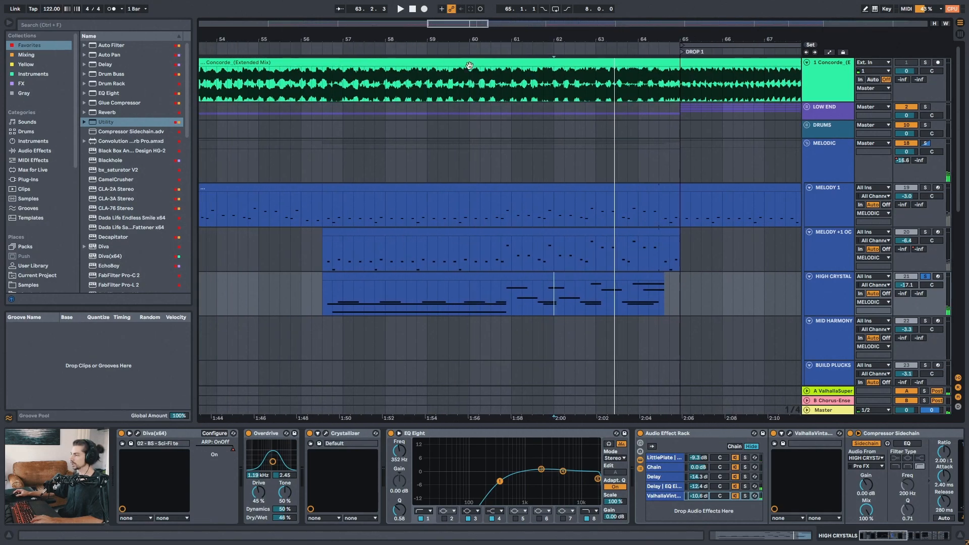
Play the soloed HIGH CRYSTALS clip before Drop 1, inspect its Diva synth and close the plug-in window.
click(342, 279)
click(138, 432)
key(space)
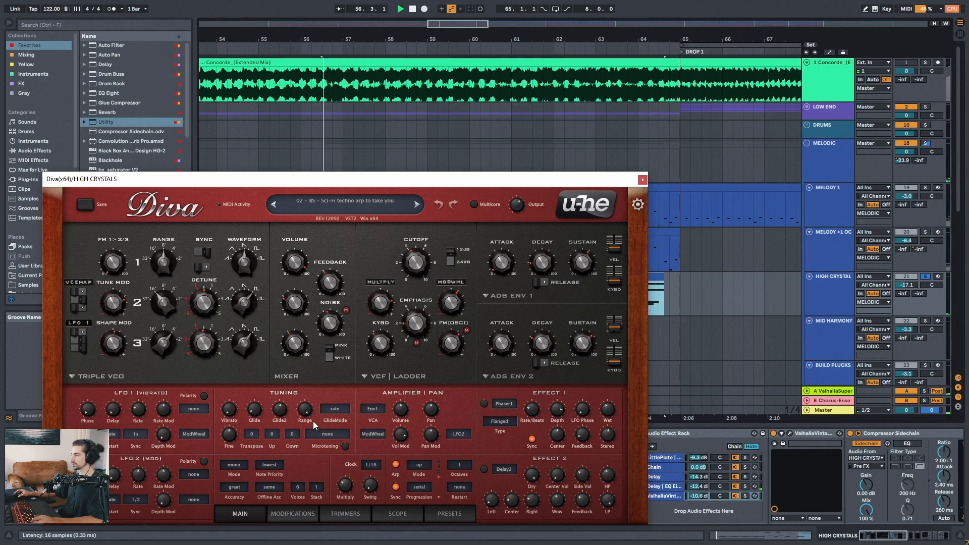
click(642, 180)
Compare the HIGH CRYSTALS sound with Overdrive off and on, and select its clip before Drop 1.
click(251, 436)
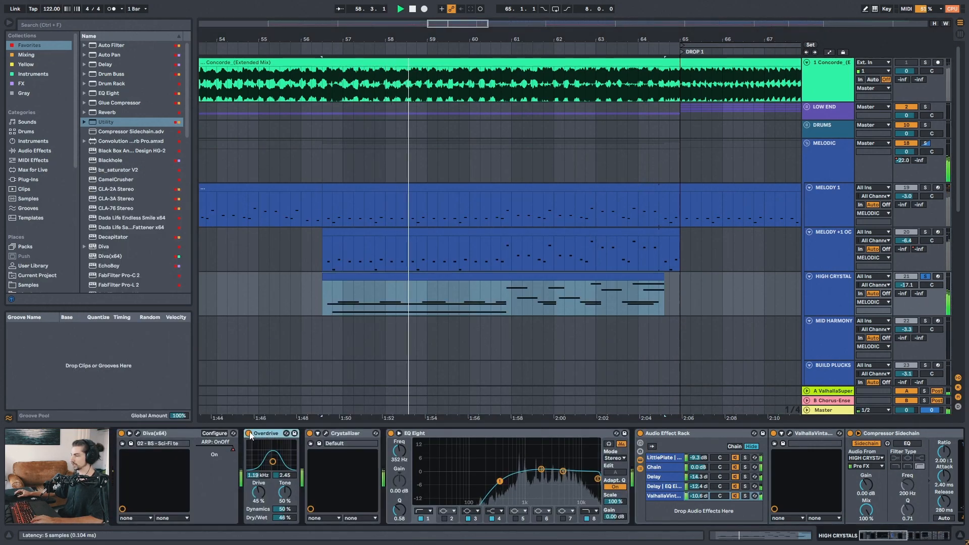
click(250, 432)
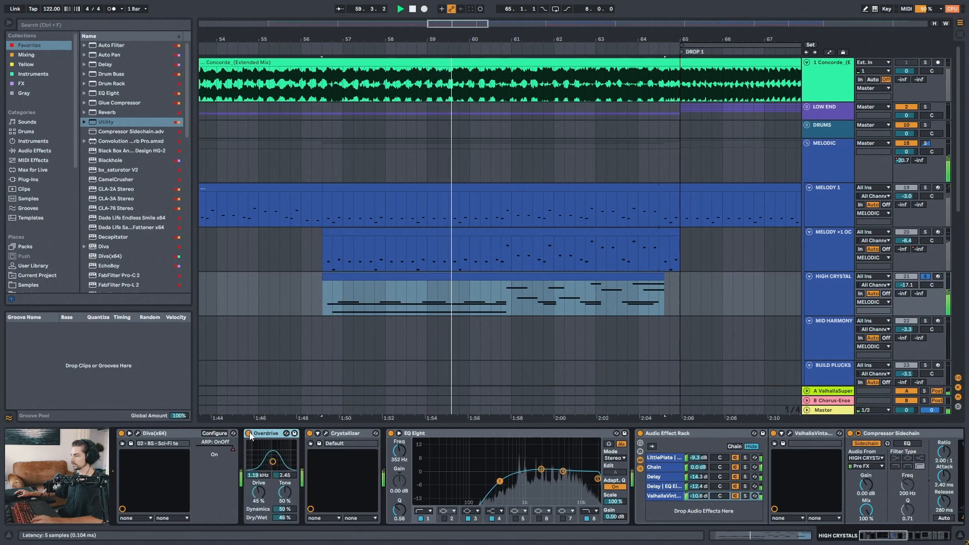
click(514, 299)
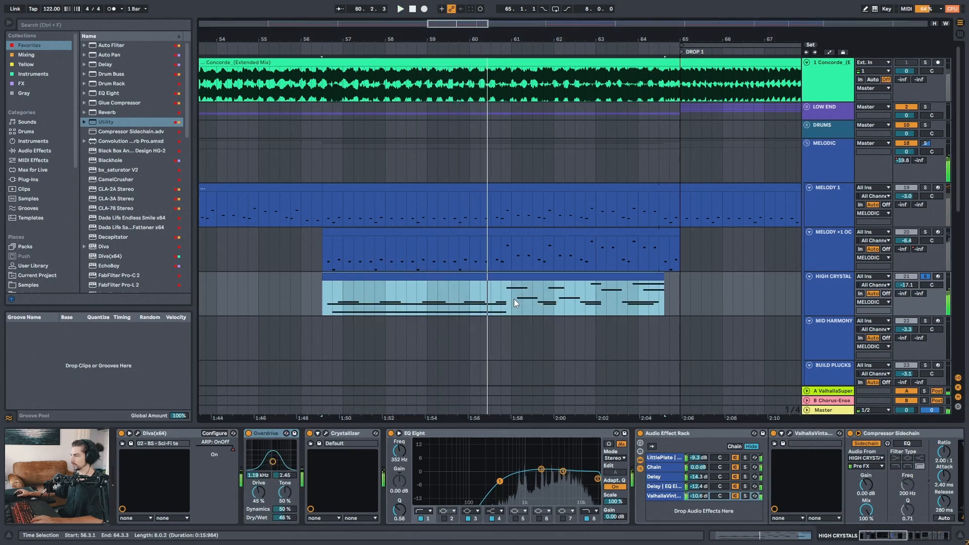
Play HIGH CRYSTALS from bar 61 with Crystallizer open, compare the effect off and on, and close its window.
click(511, 303)
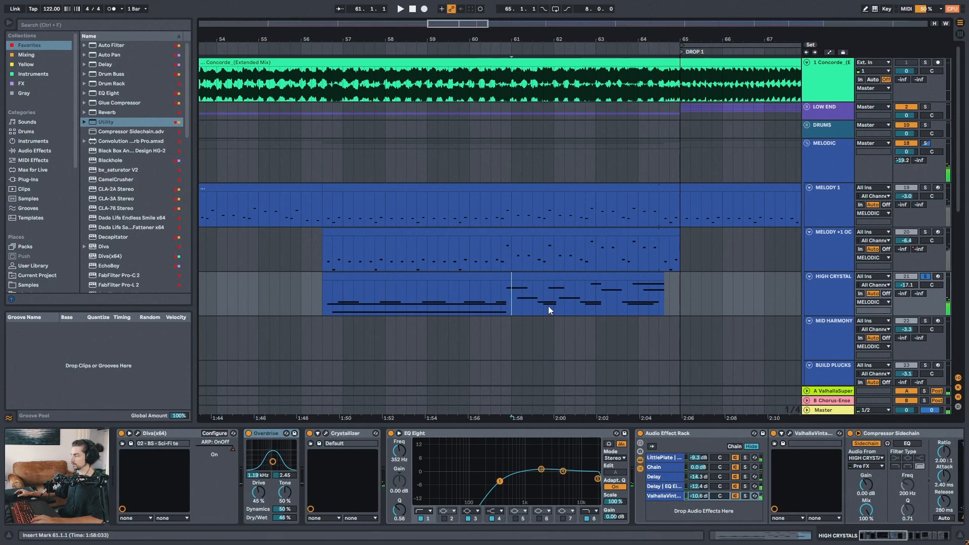
key(minus)
click(326, 433)
drag(455, 235, 379, 99)
drag(209, 97, 215, 77)
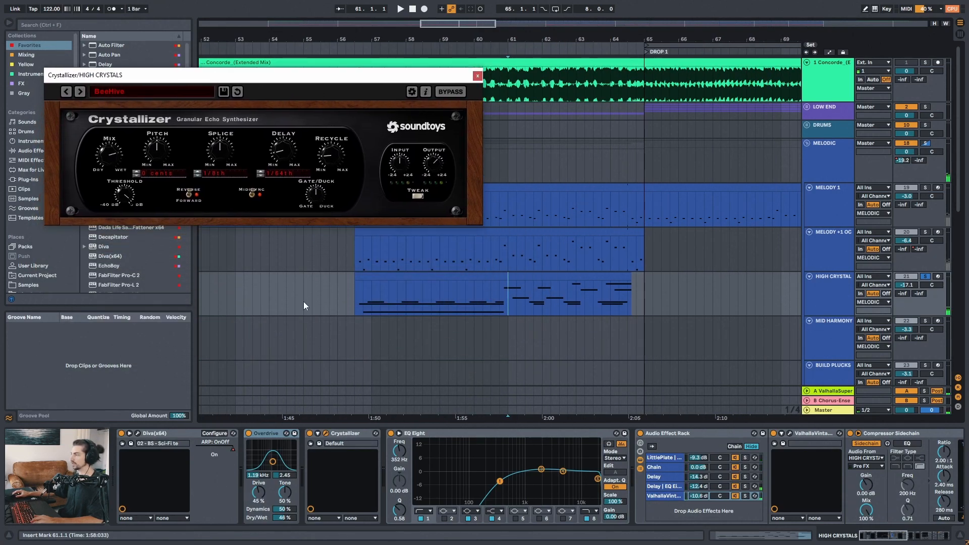
key(space)
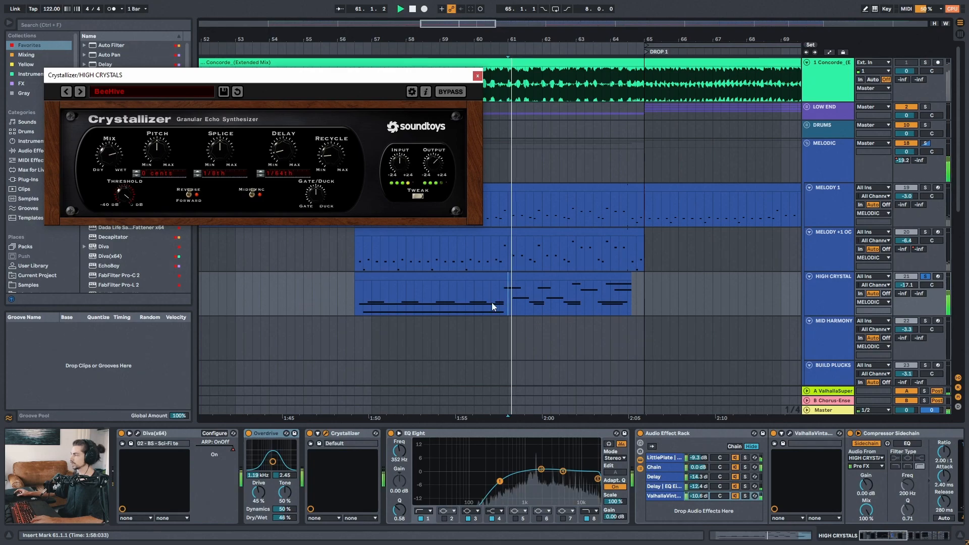
click(309, 434)
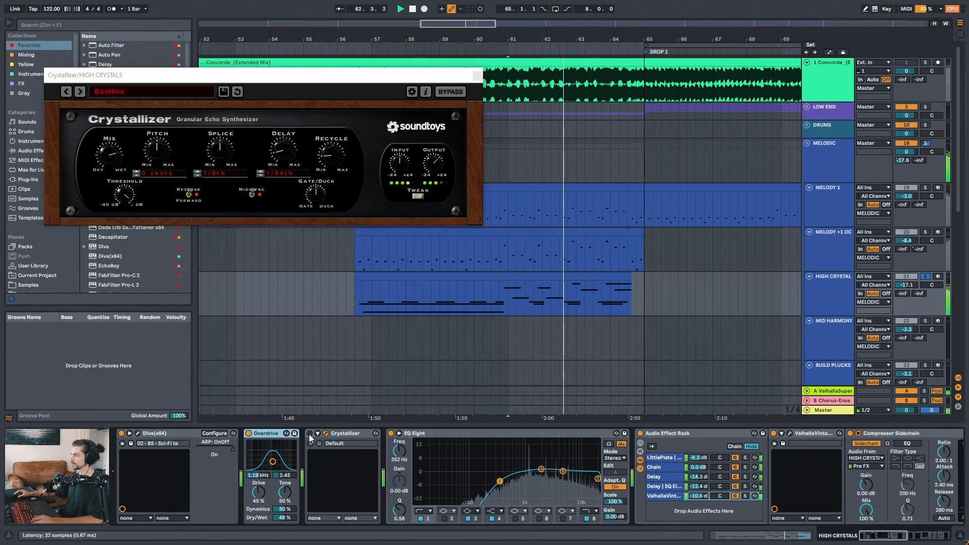
click(310, 434)
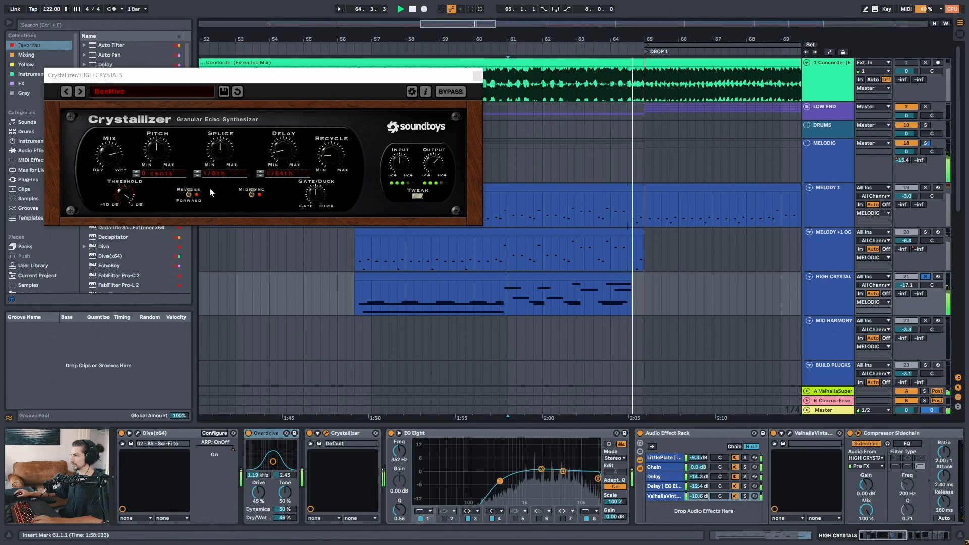
key(space)
key(space)
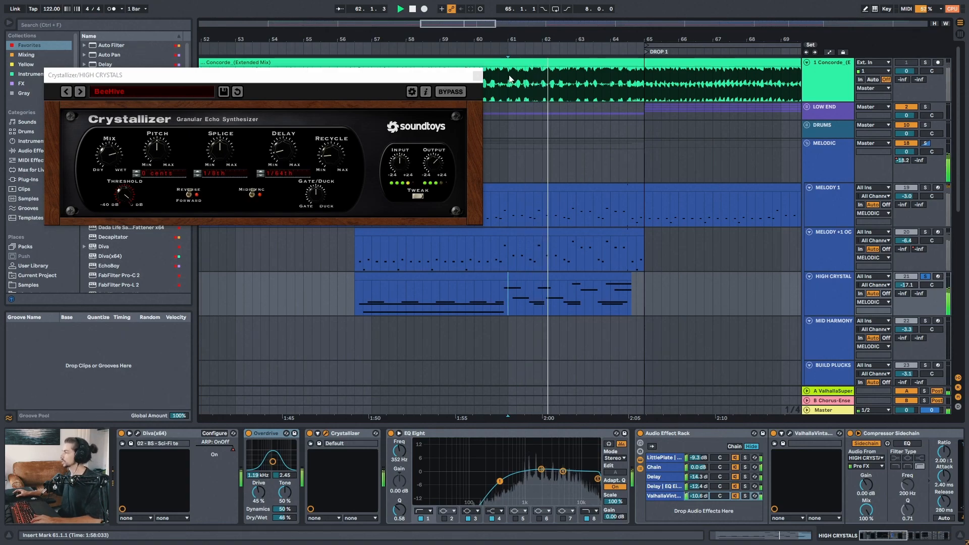
click(477, 75)
Solo the Concorde reference track to compare it from bar 61, and switch the solo back to HIGH CRYSTALS.
click(926, 62)
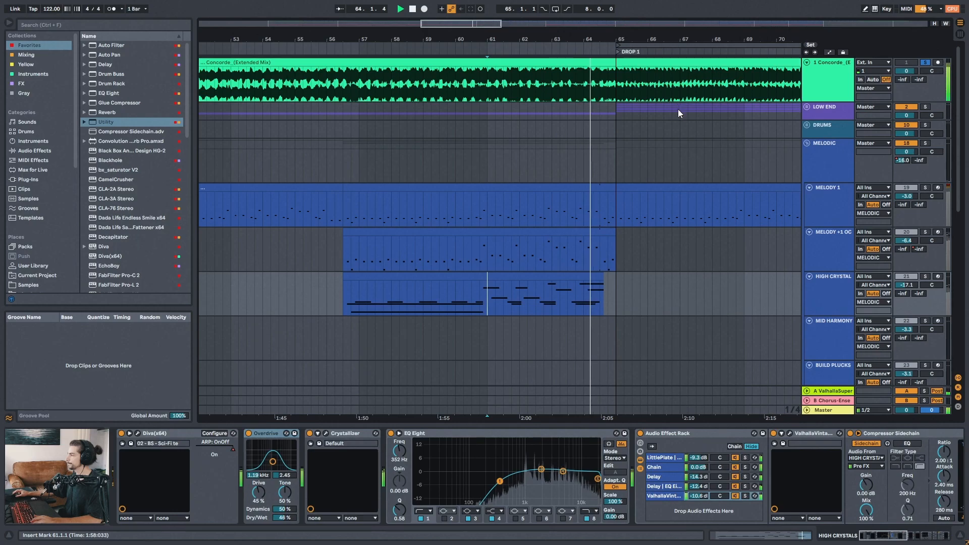
key(space)
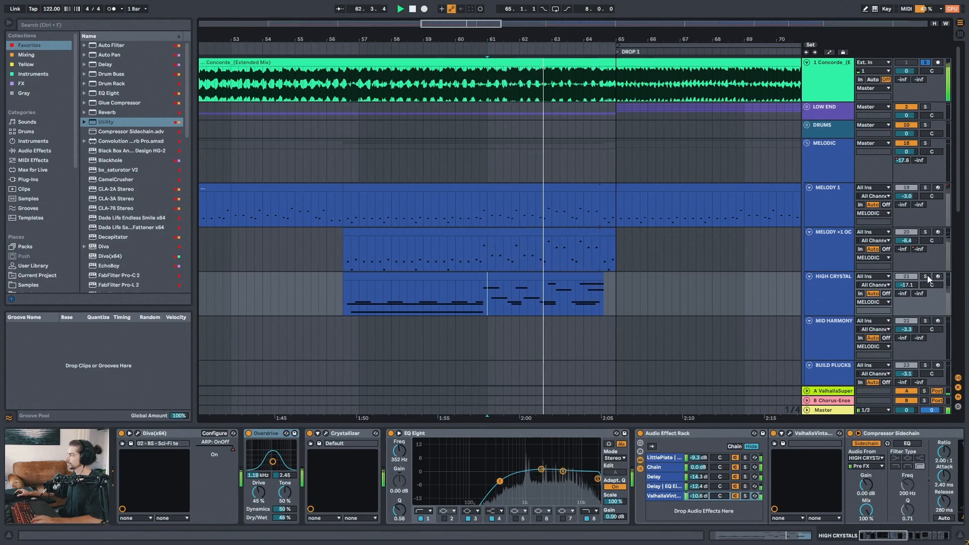
click(925, 276)
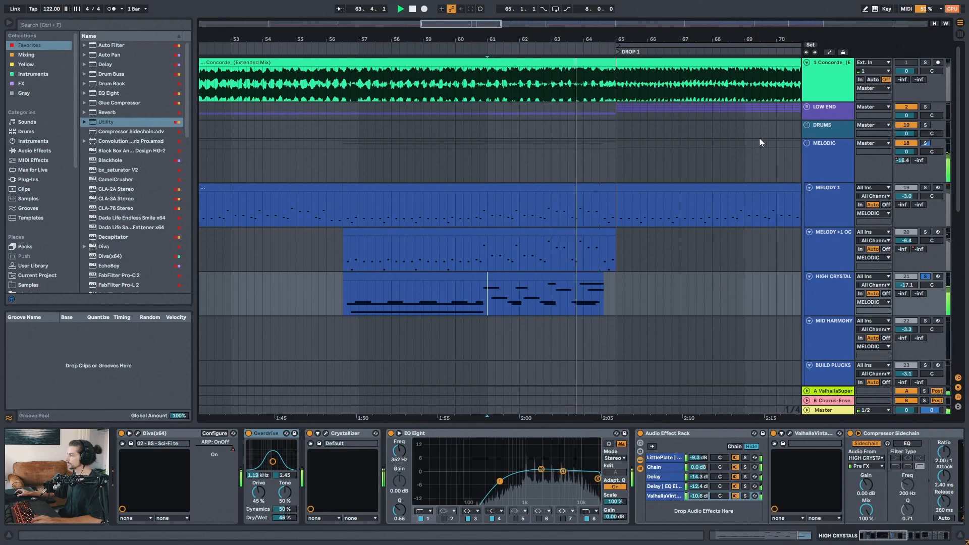
Look through the HIGH CRYSTALS effect chain from the Audio Effect Rack to the last Compressor Sidechain and back.
drag(626, 39, 463, 30)
drag(884, 535, 905, 533)
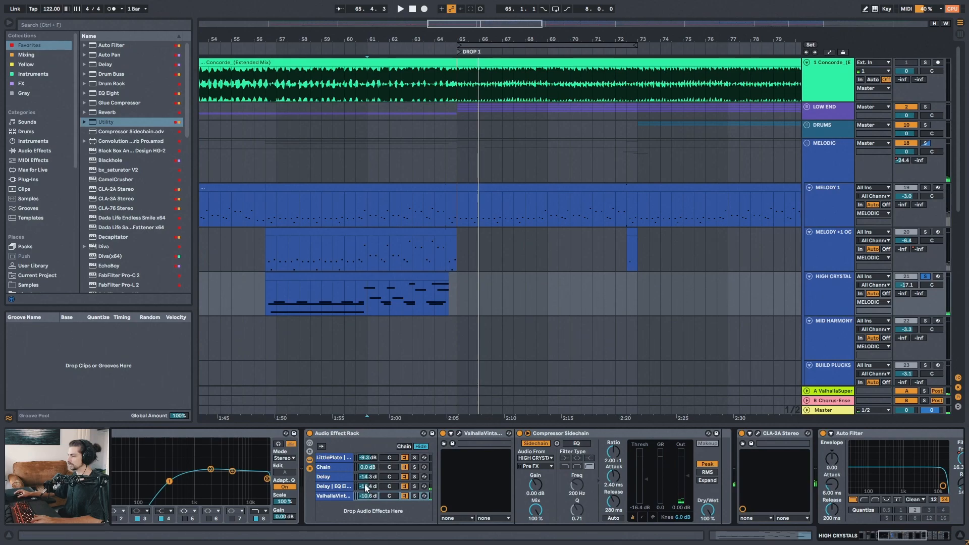
click(945, 541)
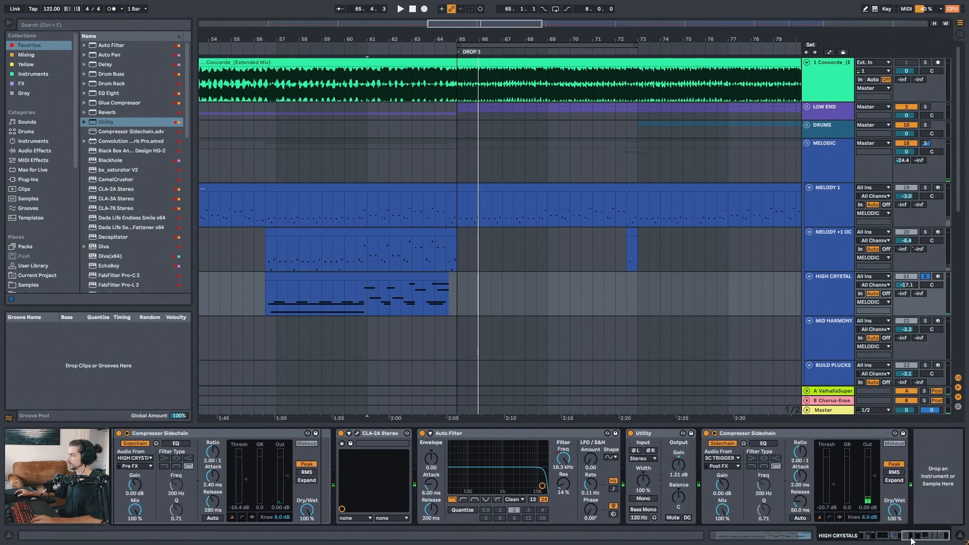
drag(915, 540, 820, 538)
Play HIGH CRYSTALS from bar 59 and look over the melodic arrangement from Drop 1 to the Break.
click(333, 295)
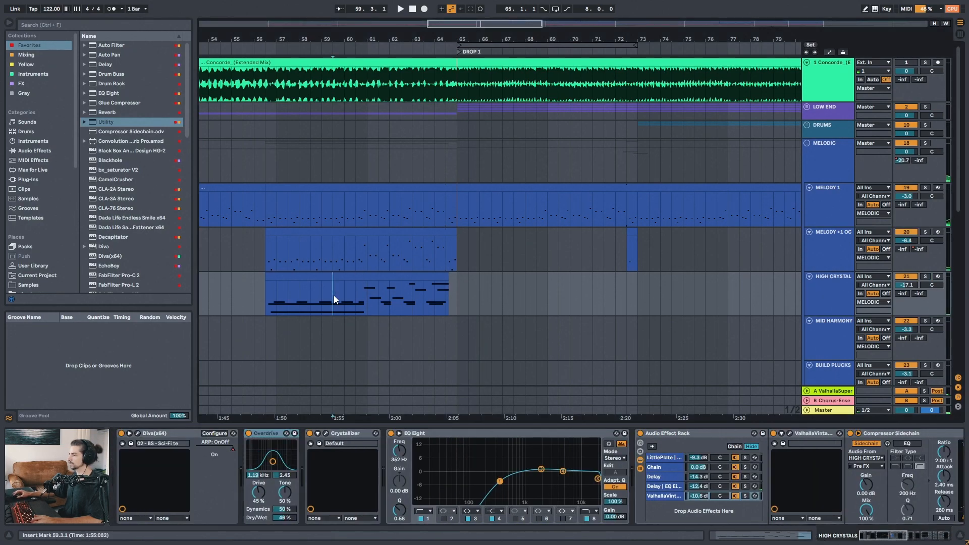
key(space)
drag(601, 35, 534, 10)
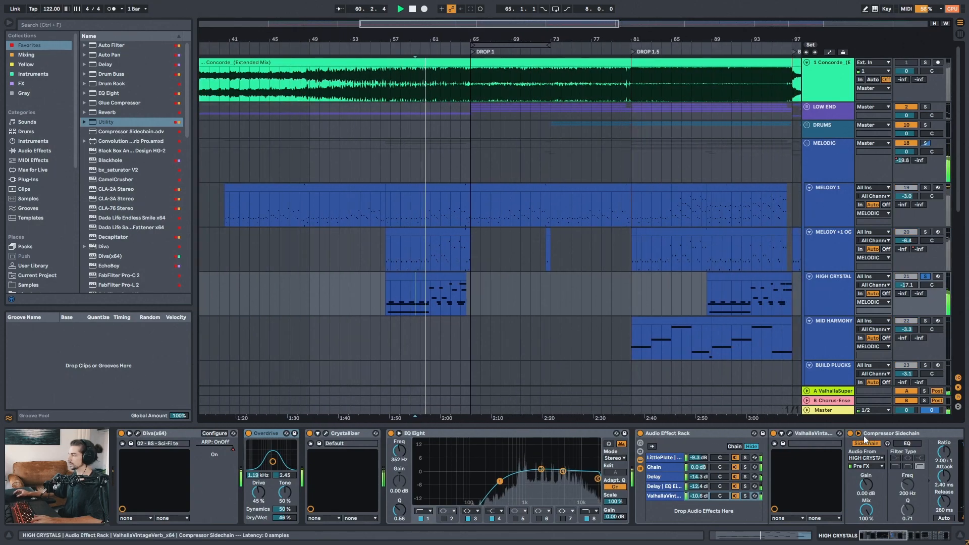
mouse_move(890, 537)
mouse_down()
mouse_move(937, 541)
mouse_move(873, 538)
mouse_up()
drag(668, 38, 583, 31)
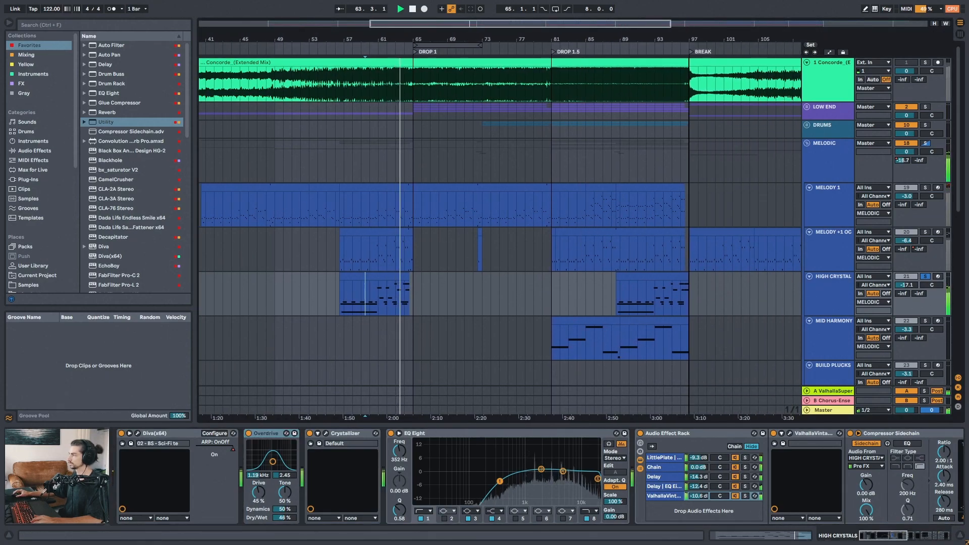
drag(690, 39, 649, 37)
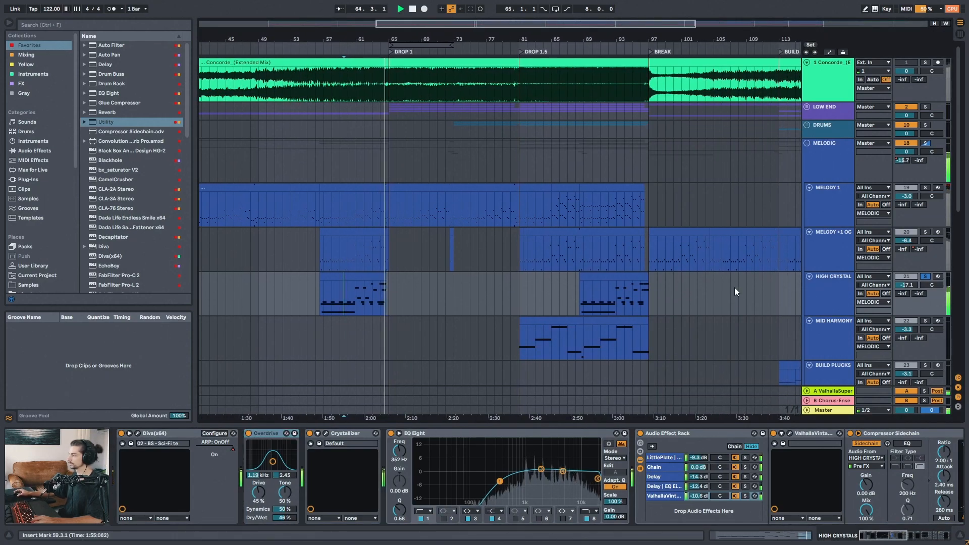
scroll(734, 286, down, 2)
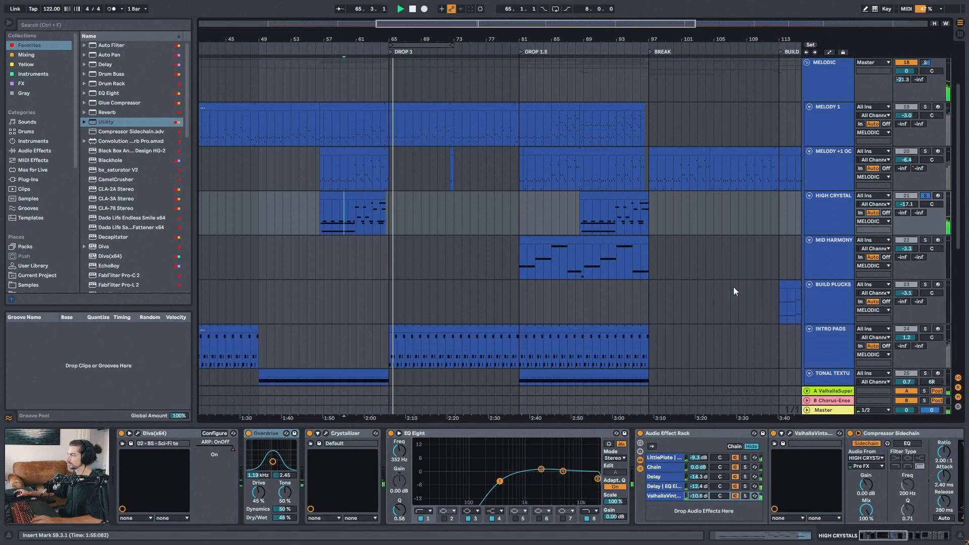
Play the soloed MID HARMONY PAD clip from Drop 1.5 and inspect its Diva main page and preset list.
drag(561, 39, 491, 24)
click(474, 241)
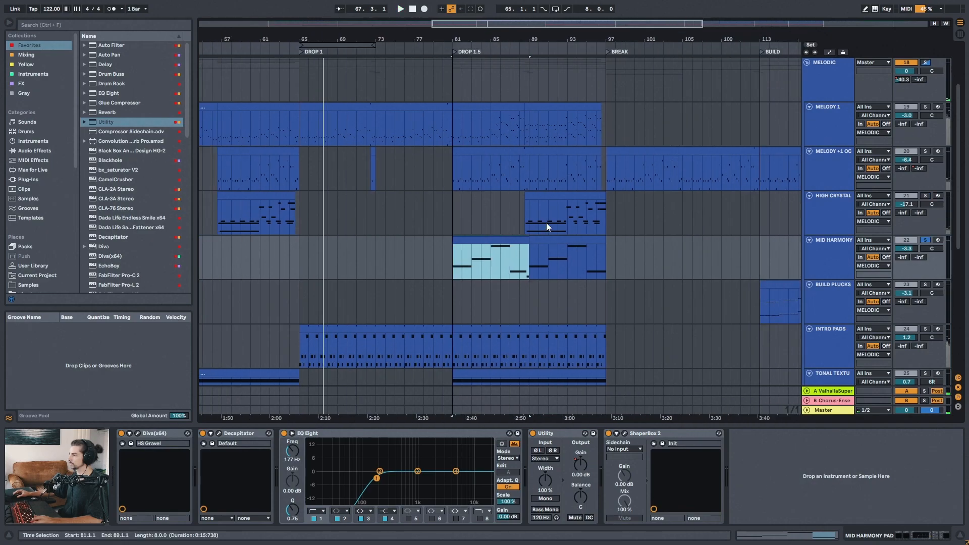
key(space)
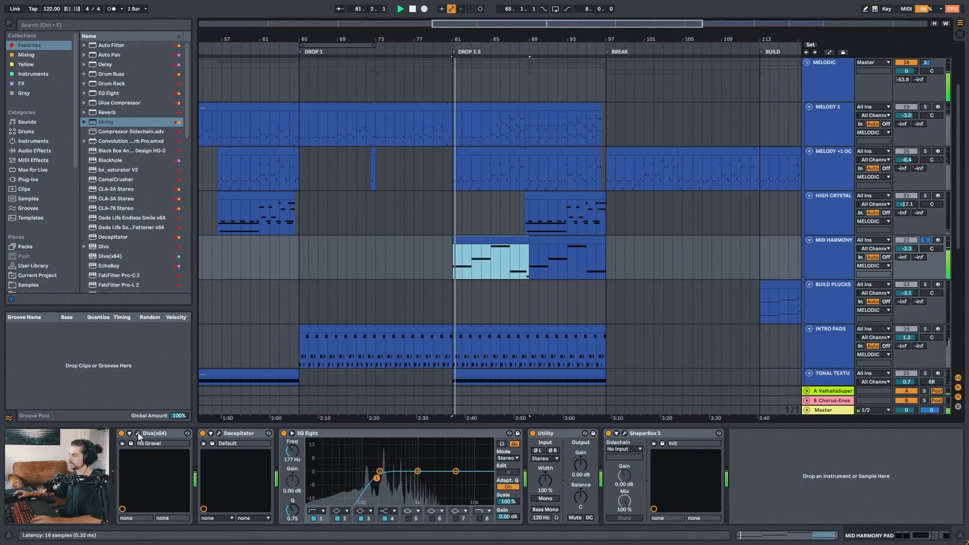
click(138, 433)
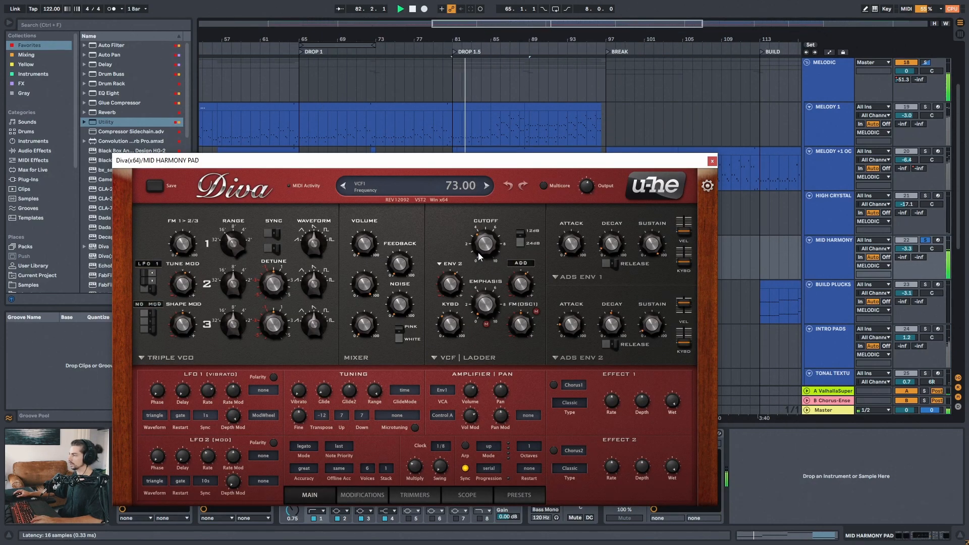
click(528, 494)
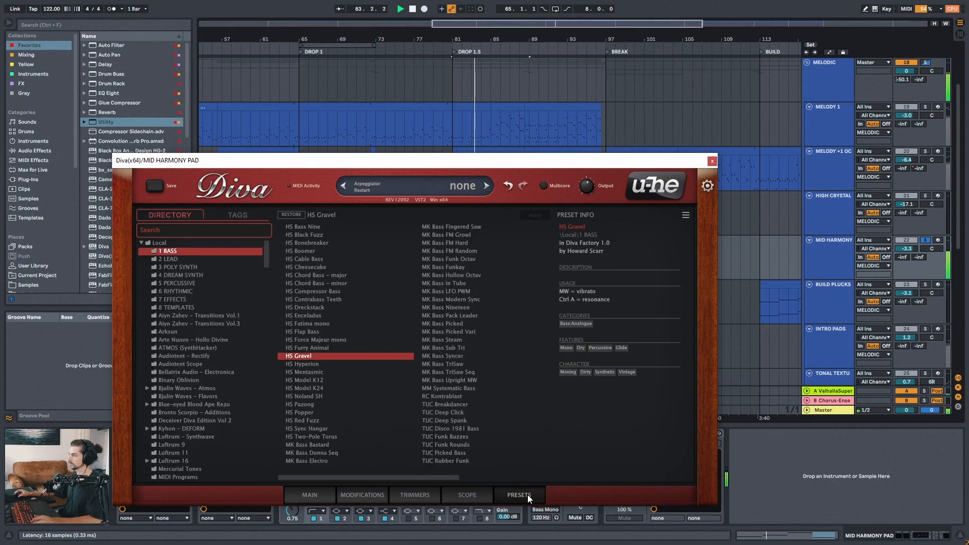
click(712, 161)
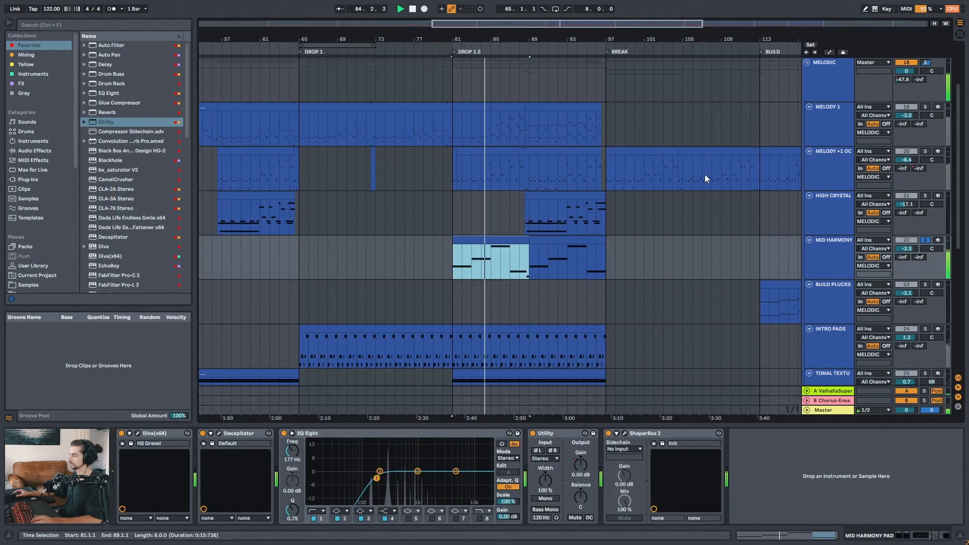
Inspect the Decapitator settings on the MID HARMONY PAD track and close the plug-in window.
click(220, 433)
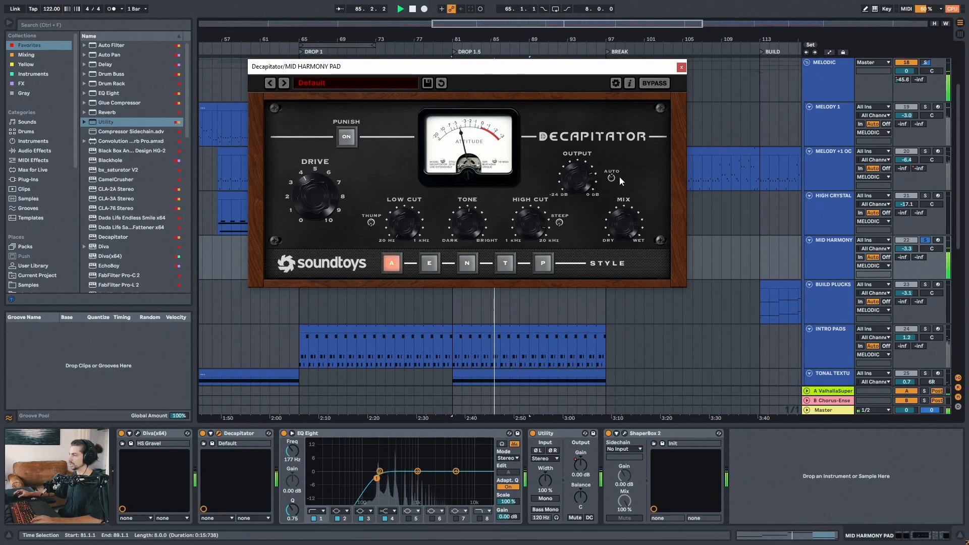
drag(675, 70, 584, 176)
click(590, 173)
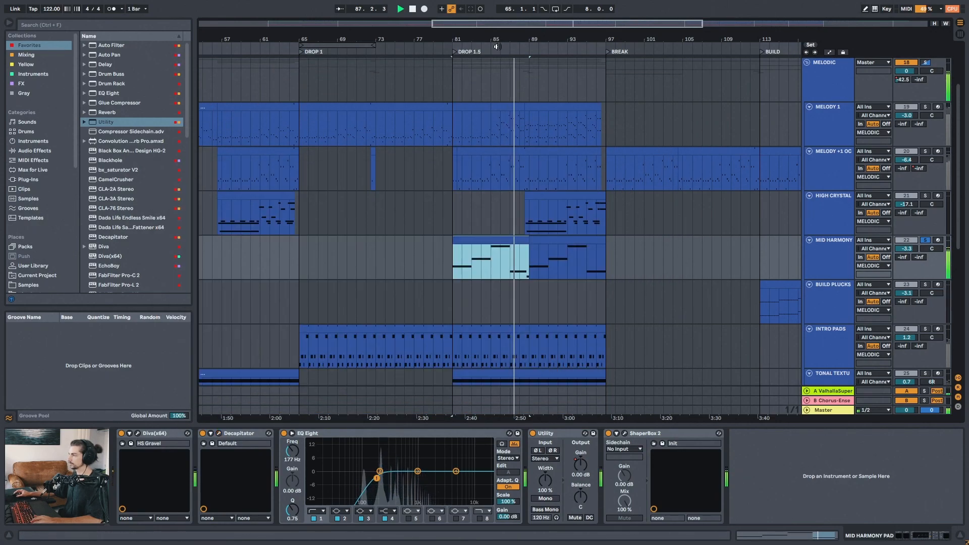
Play the whole MELODIC group from bar 79 into Drop 1.5 and select the first MID HARMONY PAD clip.
key(space)
click(435, 247)
key(space)
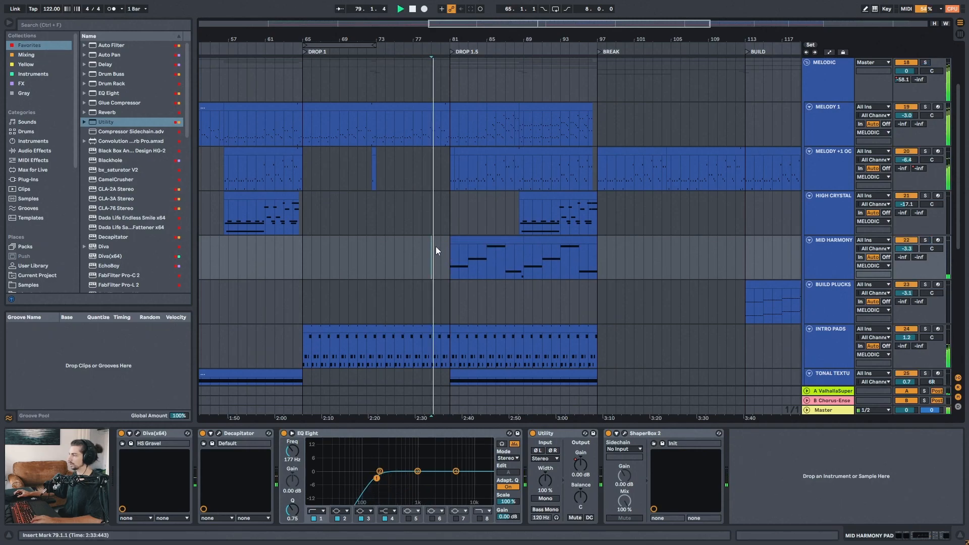
drag(454, 249, 523, 252)
scroll(512, 119, up, 3)
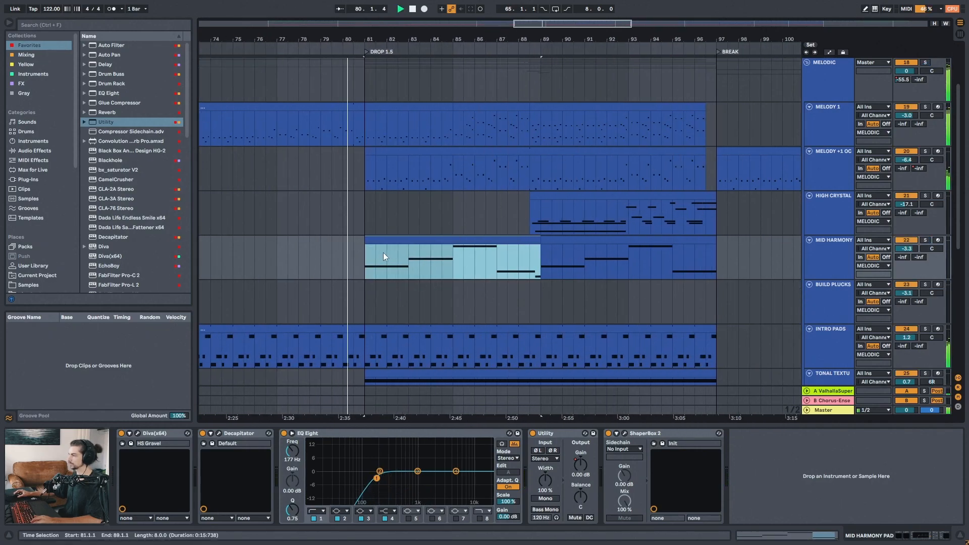
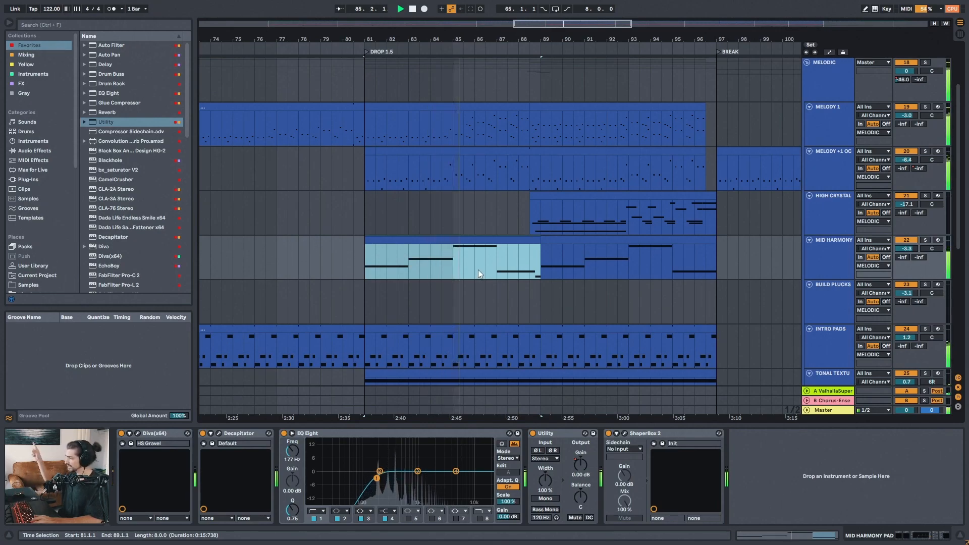
Inspect the ShaperBox 2 volume sidechain curve on the MID HARMONY PAD track and close the plug-in window.
click(625, 433)
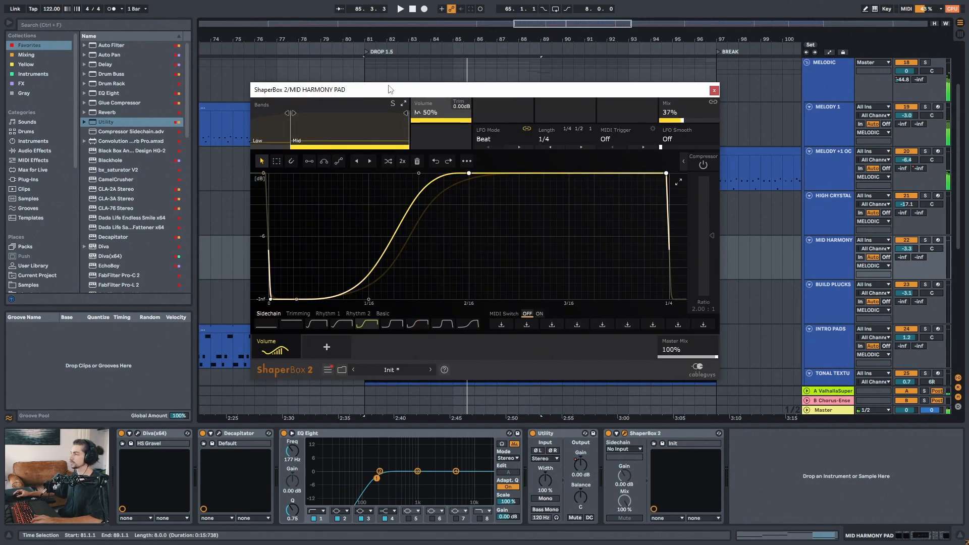
drag(389, 90, 358, 83)
click(684, 84)
Play the soloed INTRO PADS clip from the Intro at bar 17 and inspect its Serum patch.
drag(640, 40, 531, 40)
drag(652, 39, 616, 50)
scroll(588, 300, down, 1)
drag(433, 40, 520, 35)
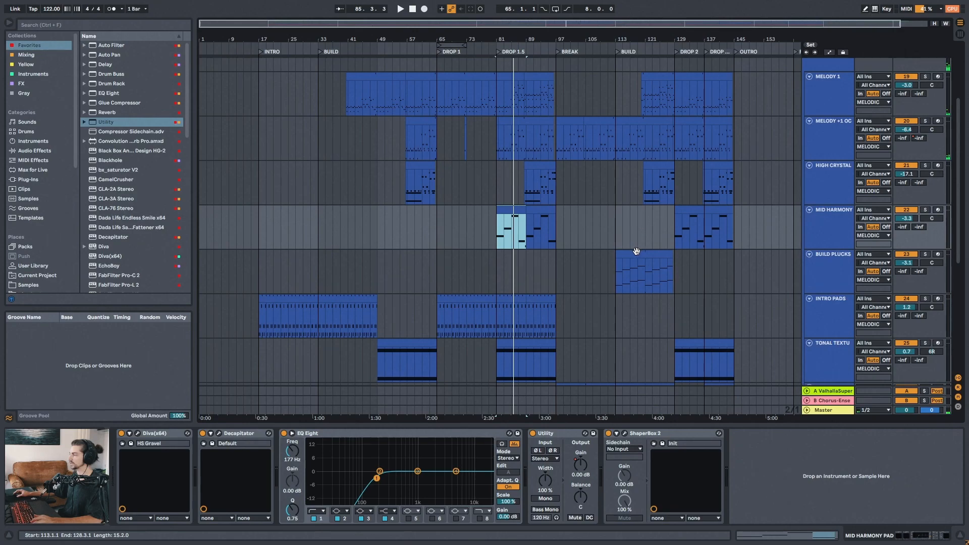
drag(531, 40, 526, 34)
click(278, 301)
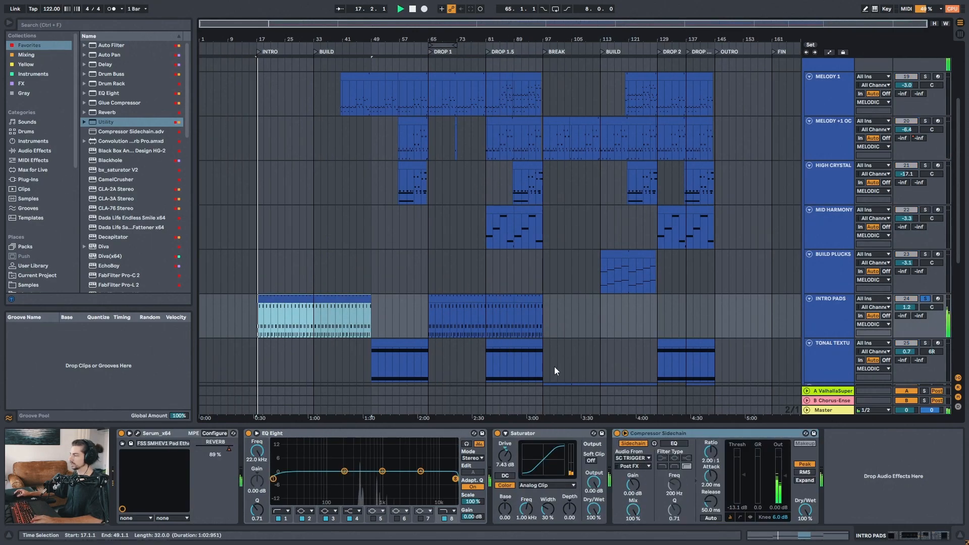
click(137, 434)
drag(351, 148, 381, 85)
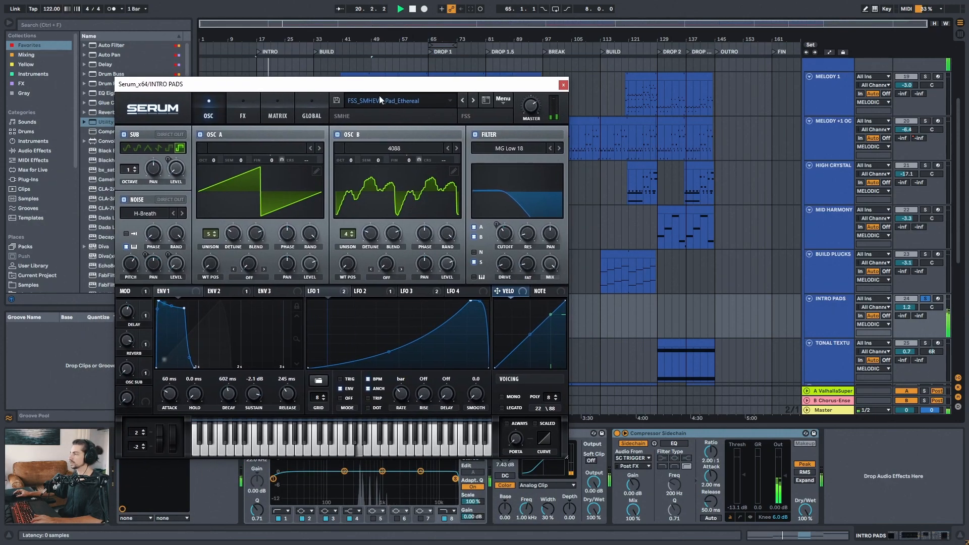
drag(389, 86, 385, 100)
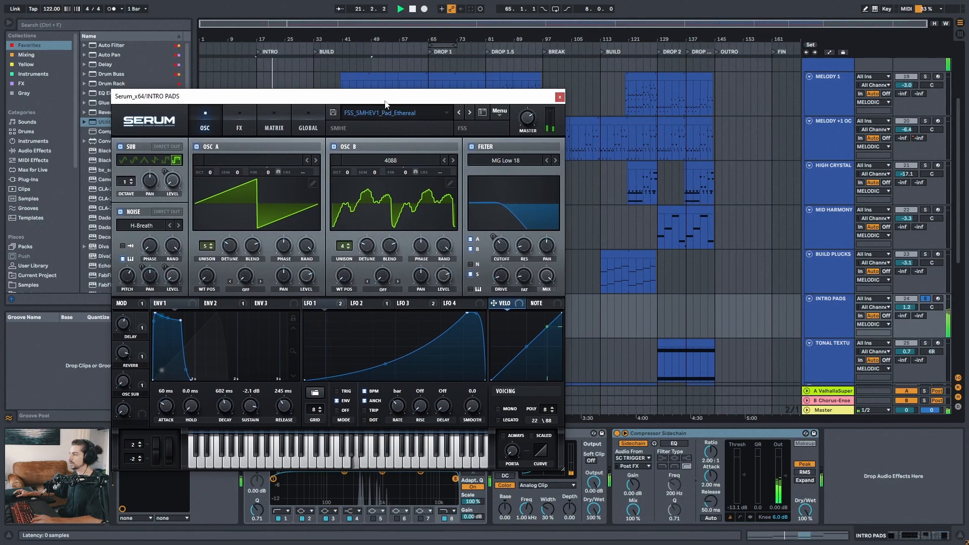
Close the Serum window, examine the MIDI notes of the first INTRO PADS clip, and return to the track's devices.
click(560, 96)
double_click(309, 299)
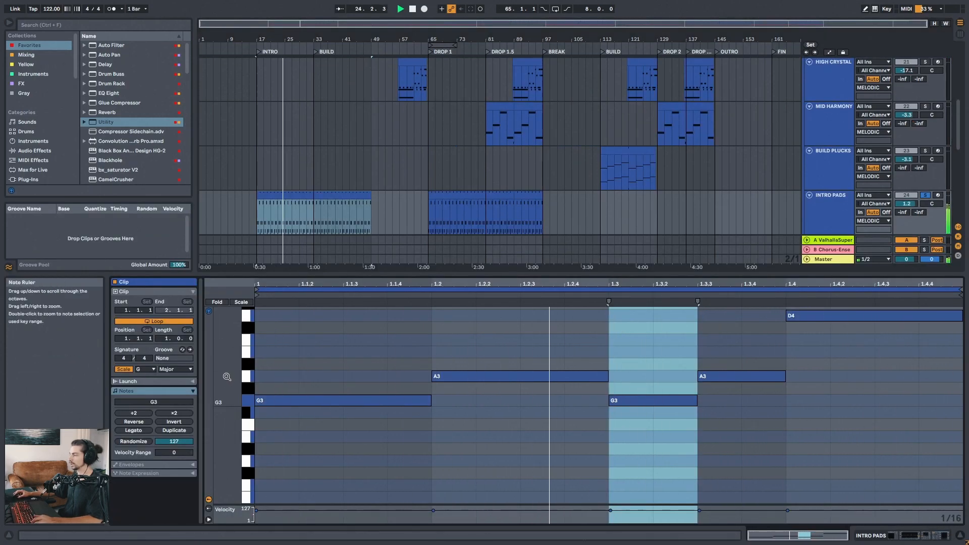
key(shift+Tab)
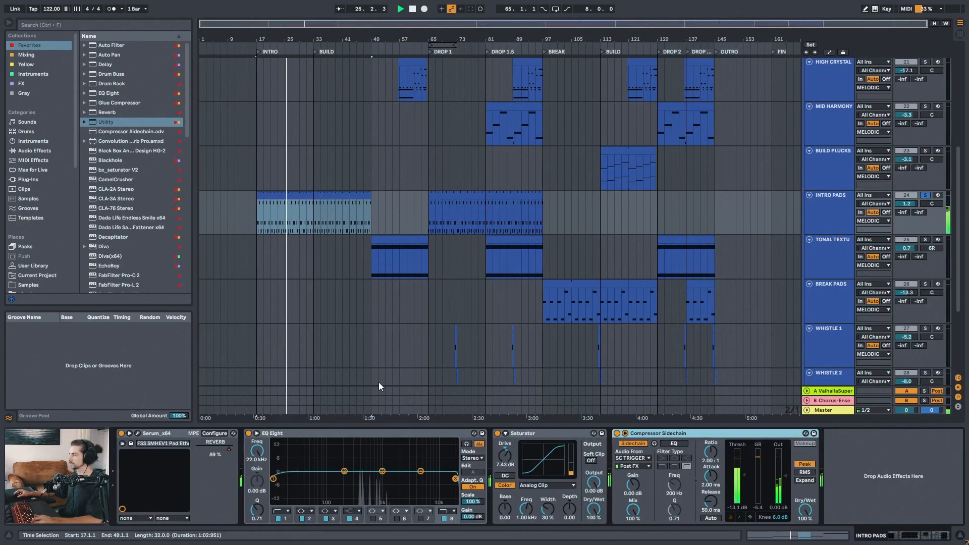
click(524, 436)
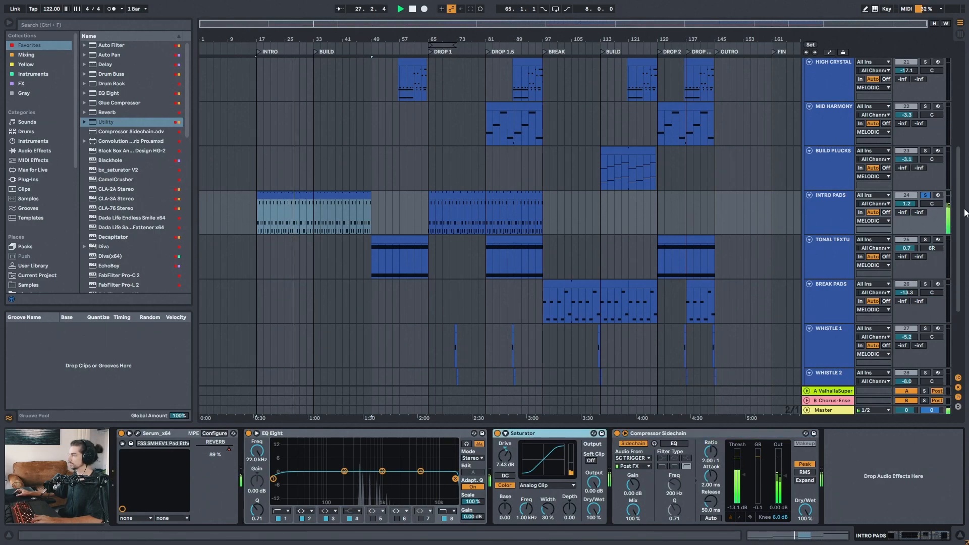
Compare the Concorde reference track with the INTRO PADS by switching the solo between them, and stop playback.
drag(959, 215, 959, 108)
click(924, 64)
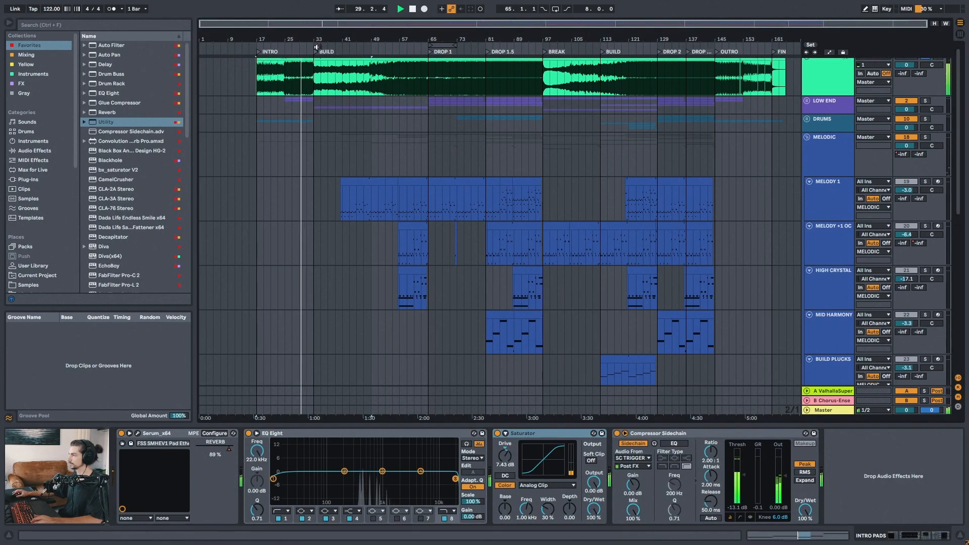
drag(959, 144, 928, 229)
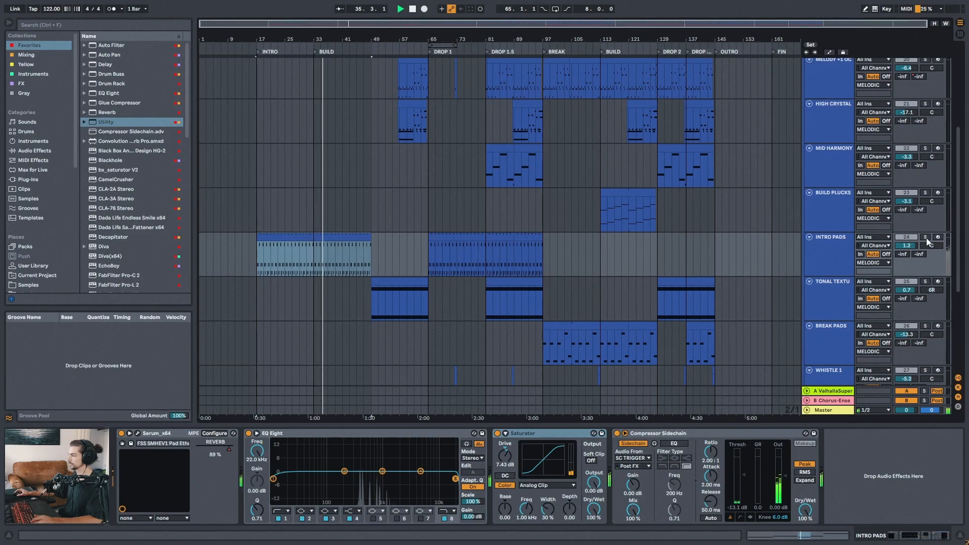
click(926, 237)
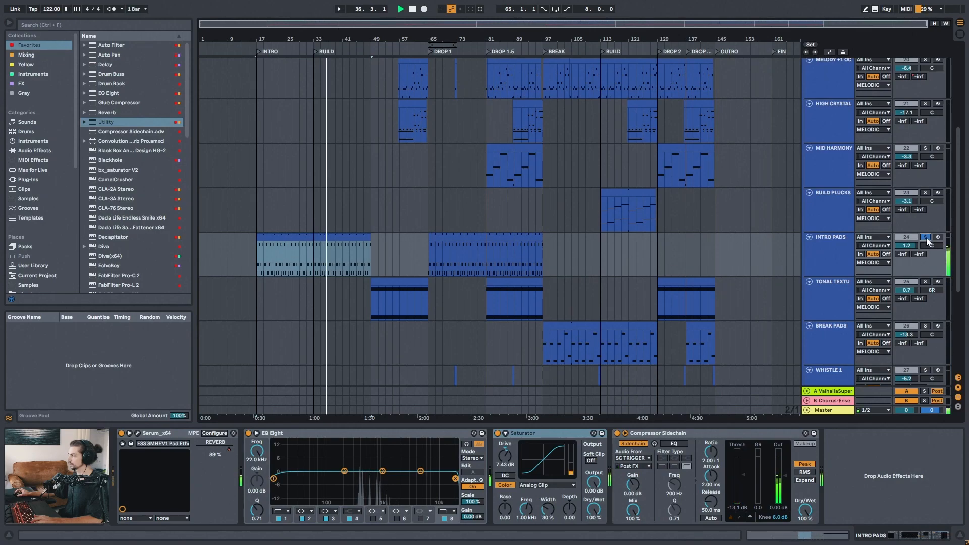
key(space)
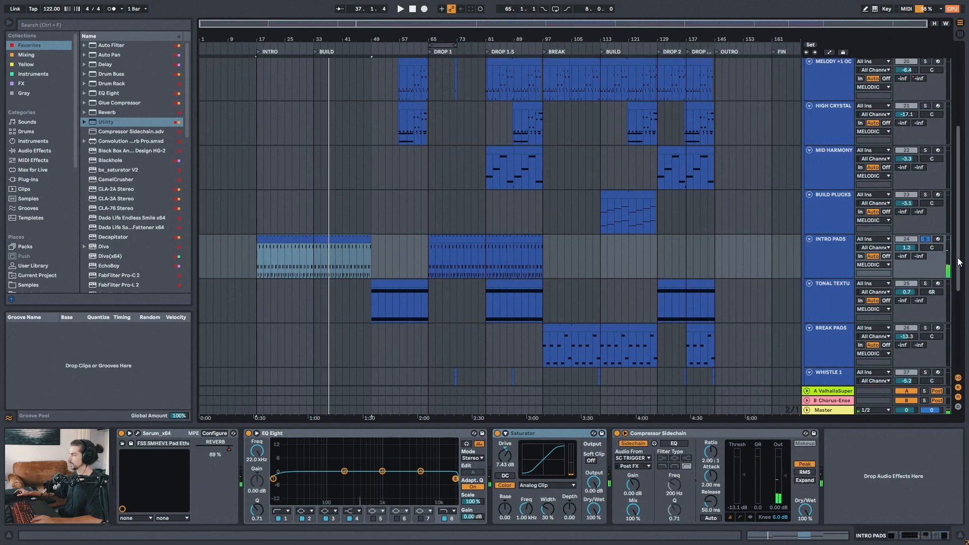
Play the soloed BUILD PLUCKS clip from bar 113, inspect its Serum oscillator settings, and close the plug-in window.
scroll(683, 256, up, 3)
click(624, 258)
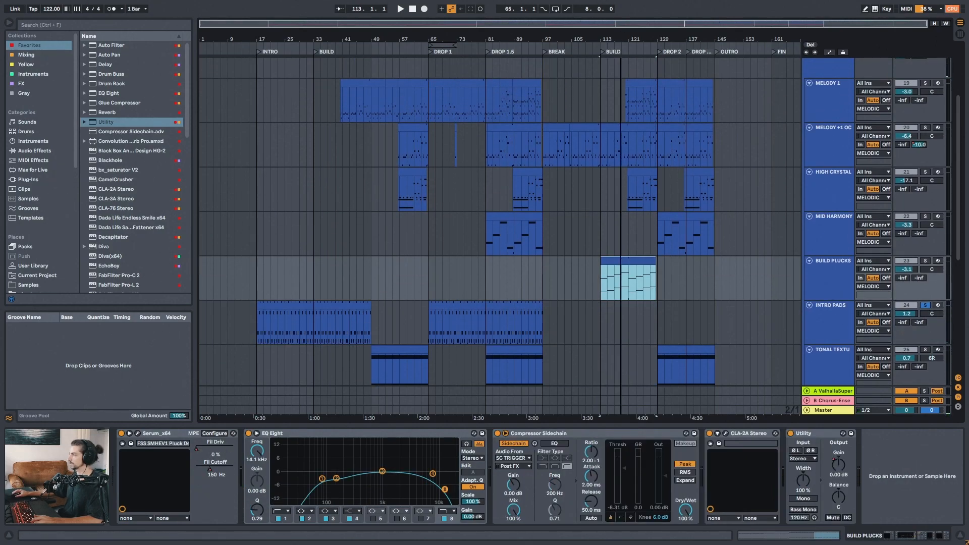
drag(624, 33, 562, 38)
click(138, 434)
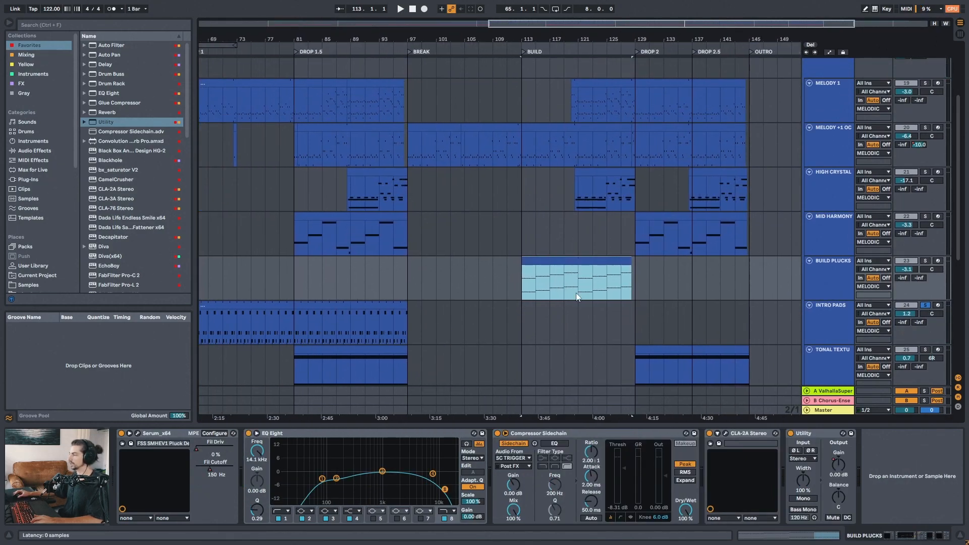
key(space)
drag(482, 93, 461, 60)
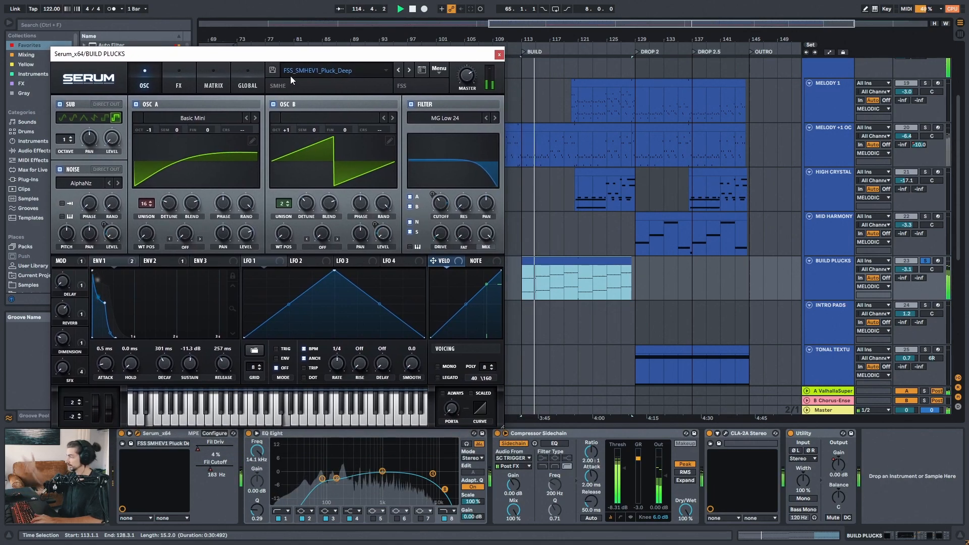
drag(498, 61, 496, 80)
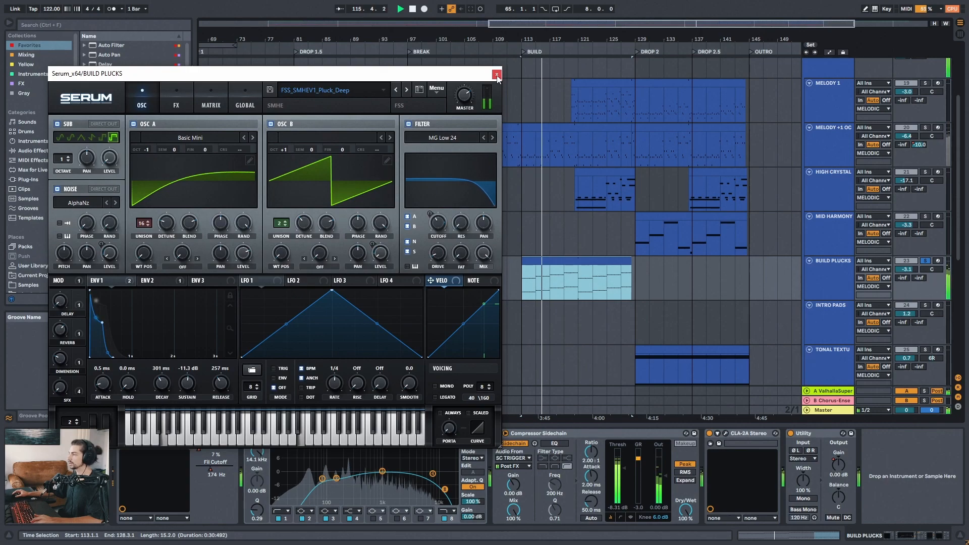
click(497, 76)
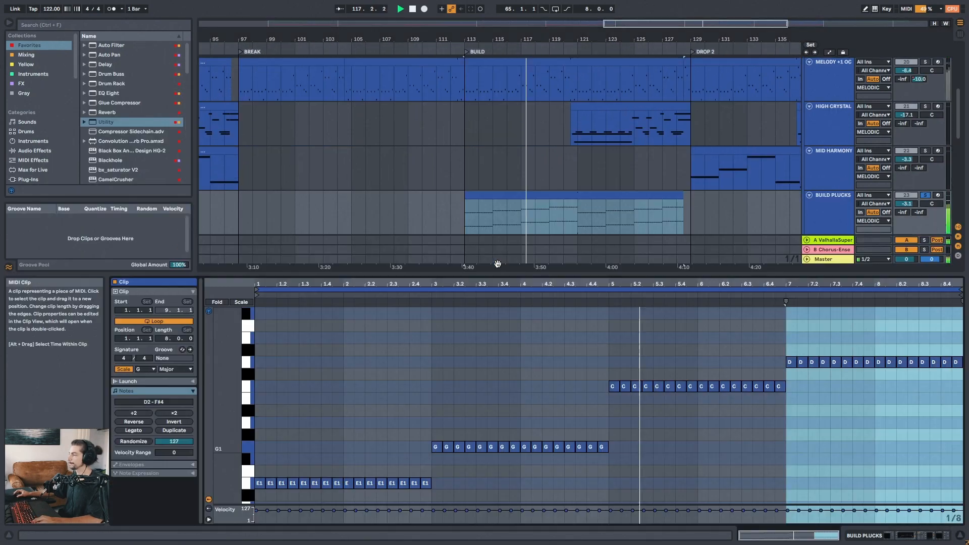
Examine the full range of MIDI notes in the BUILD PLUCKS clip and return to the track's devices.
double_click(555, 283)
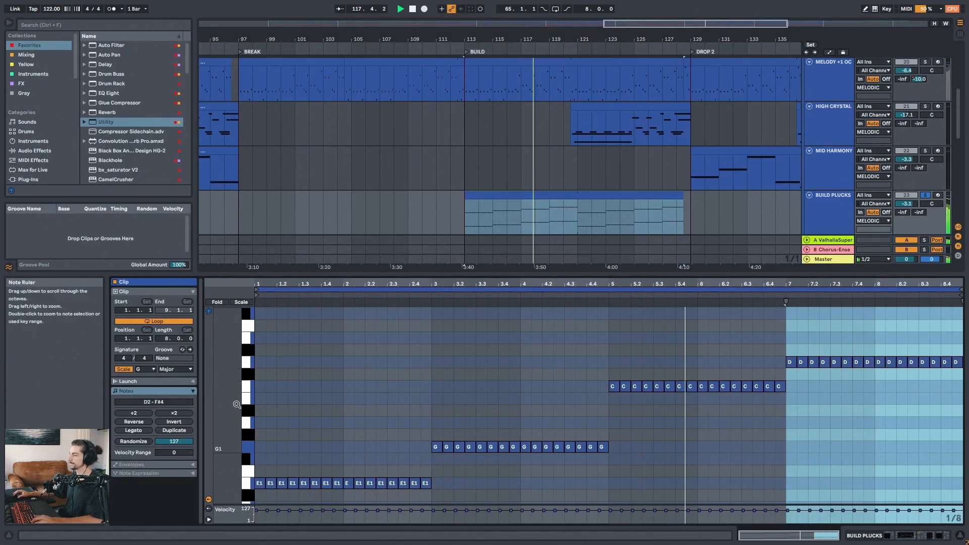
double_click(249, 403)
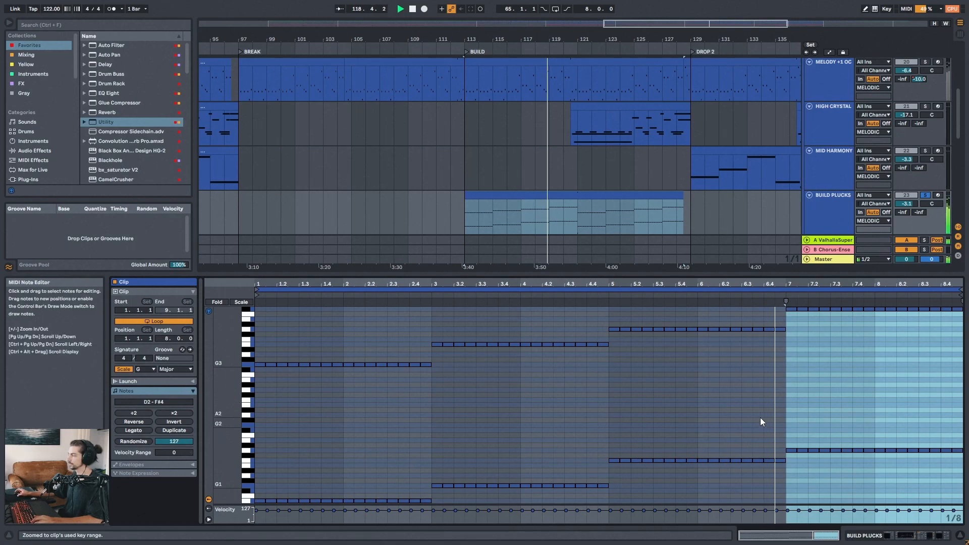
key(shift+Tab)
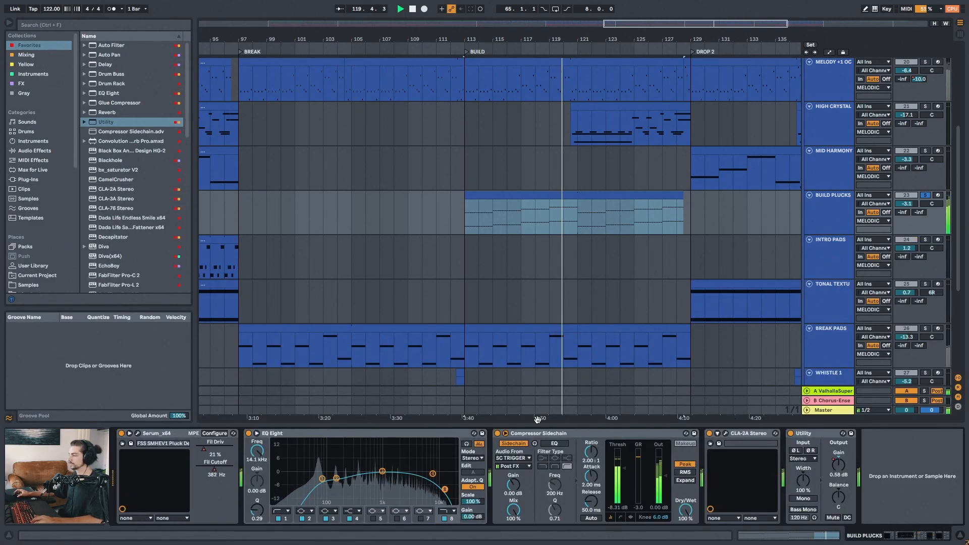
Inspect the Serum effects rack on the BUILD PLUCKS track, return to the oscillator page, and close the plug-in window.
click(137, 434)
click(178, 99)
drag(218, 79, 265, 96)
mouse_move(543, 189)
mouse_down()
mouse_move(540, 238)
mouse_move(530, 186)
mouse_up()
scroll(530, 187, down, 1)
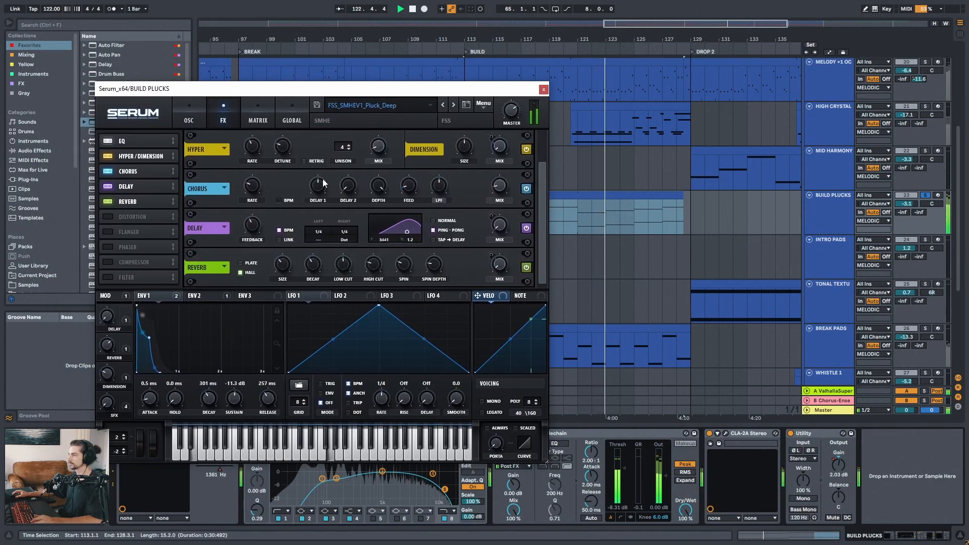
click(188, 120)
click(543, 90)
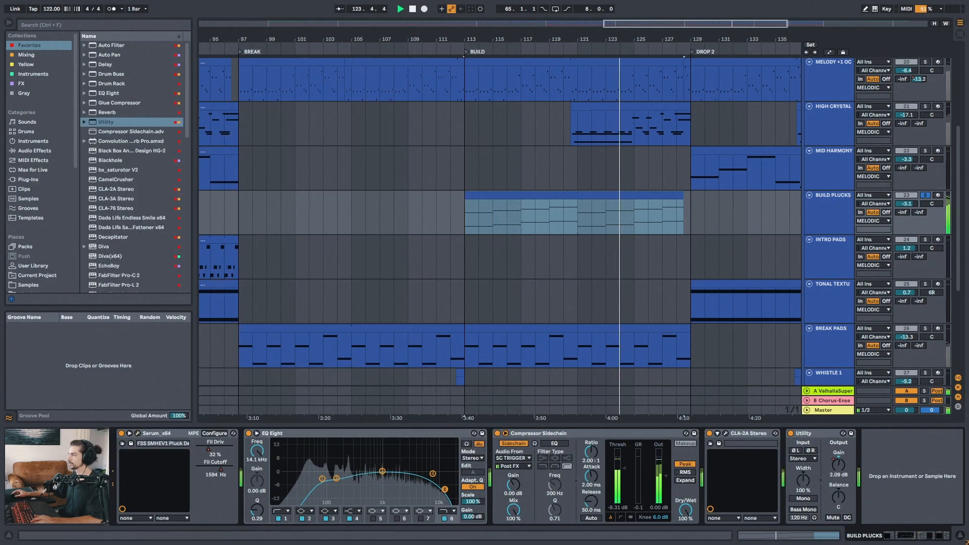
Inspect the CLA-2A compressor settings on the BUILD PLUCKS track and close the plug-in window.
key(minus)
click(725, 433)
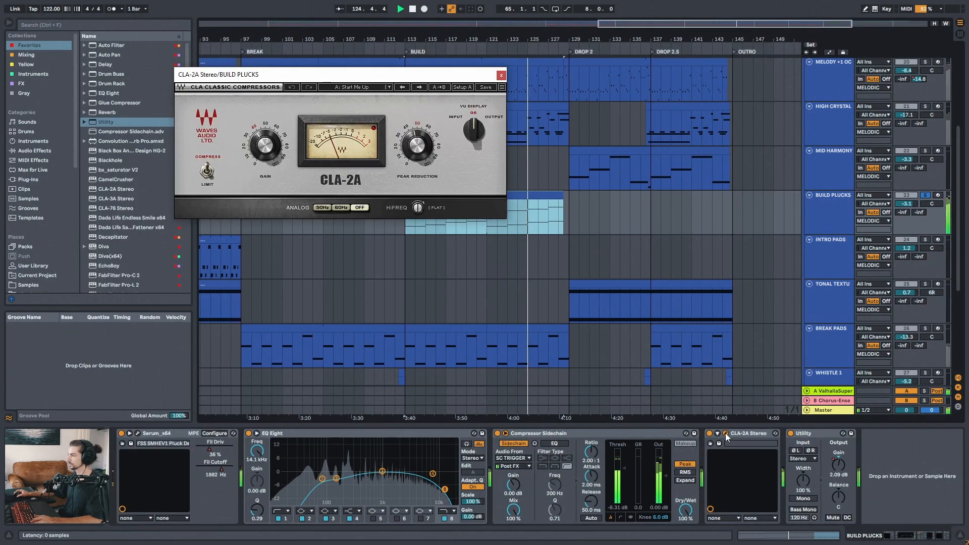
click(501, 75)
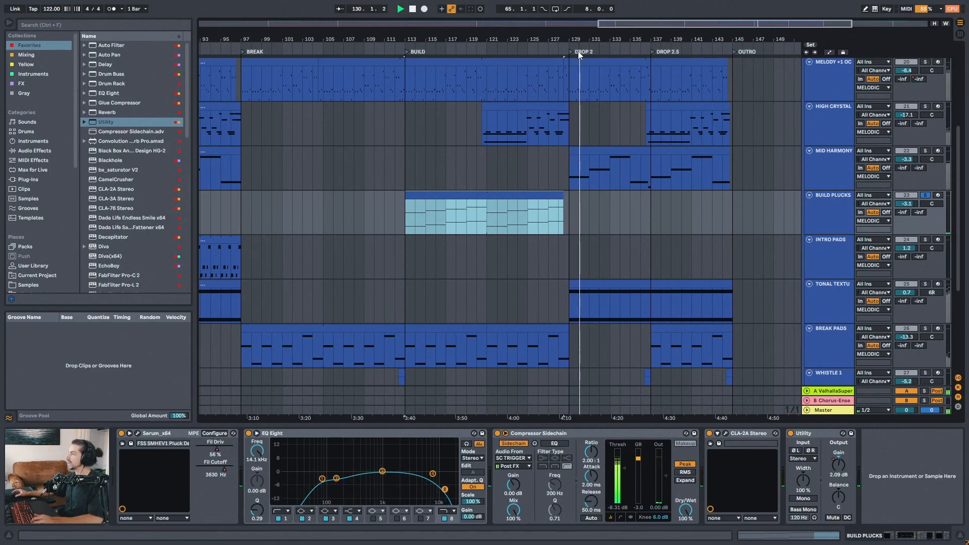
Play the soloed TONAL TEXTURE clip from Drop 2 at bar 129 and examine its MIDI notes.
key(minus)
scroll(585, 177, down, 3)
key(minus)
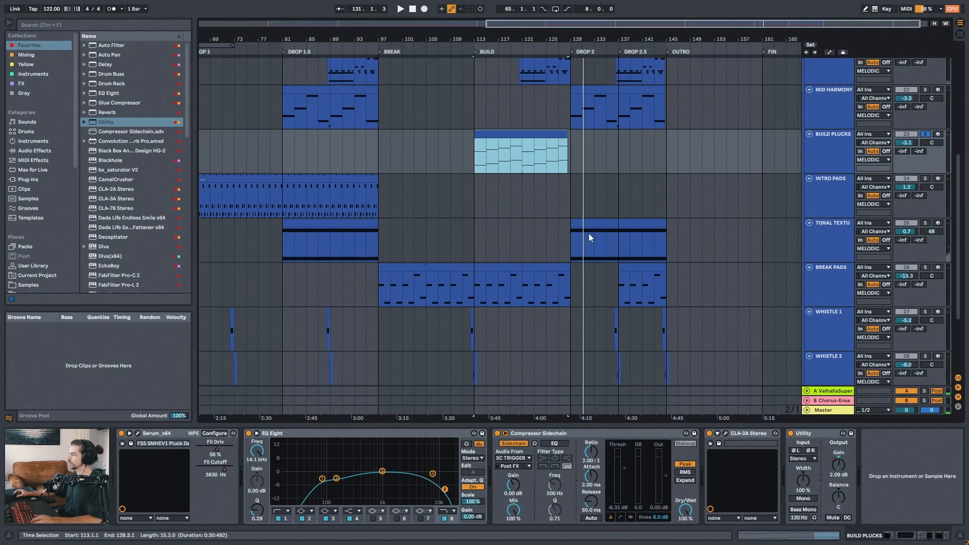
click(582, 224)
key(space)
key(space)
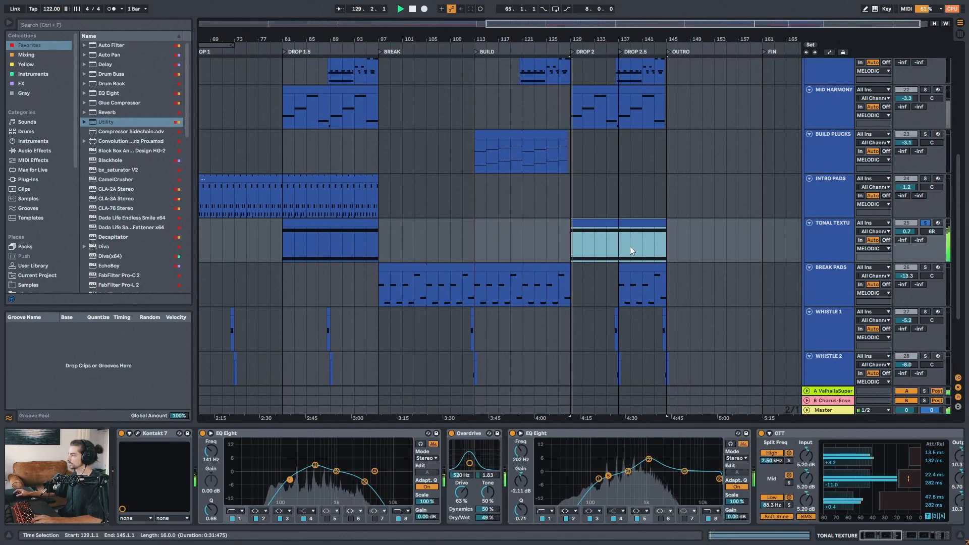
double_click(602, 238)
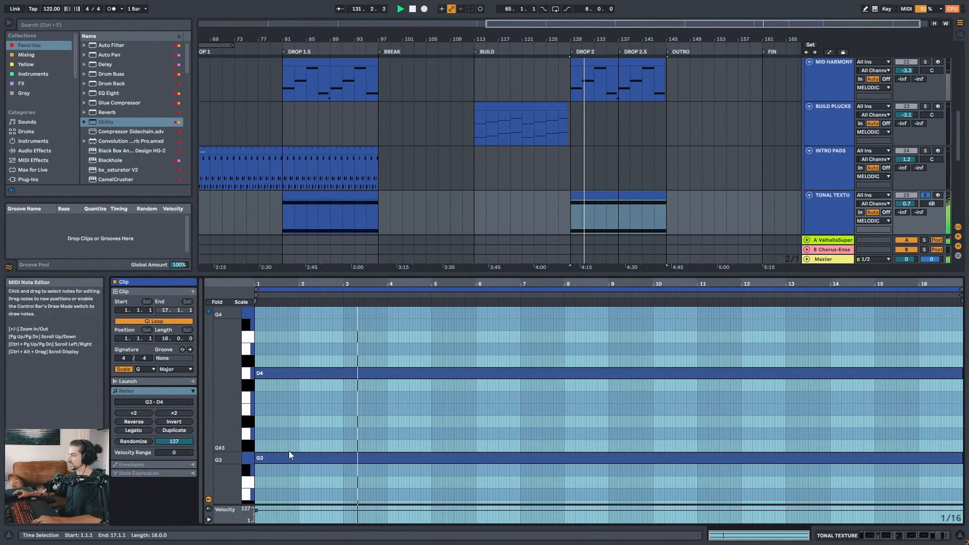
key(shift+Tab)
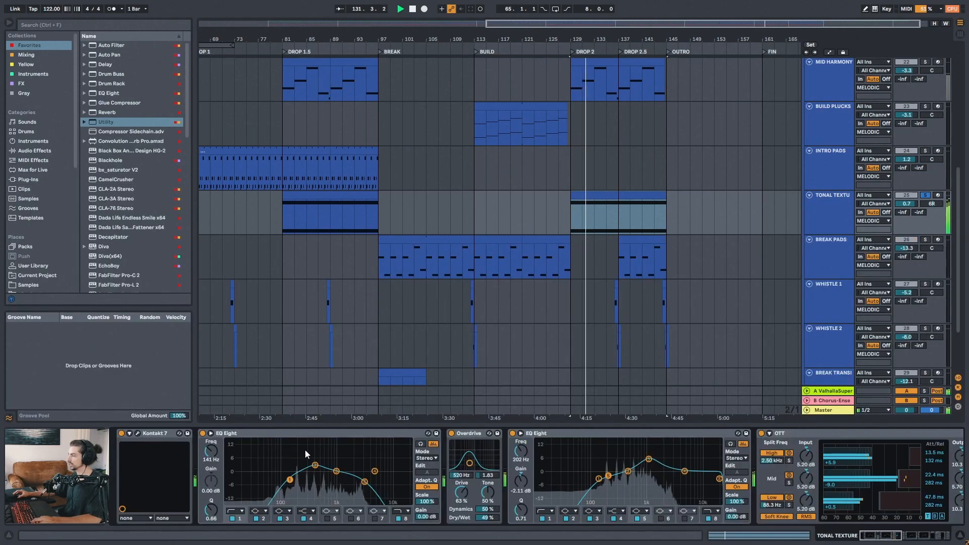
Inspect the Kinetic Metal instrument in Kontakt 7 on the TONAL TEXTURE track and close the plug-in window.
click(138, 434)
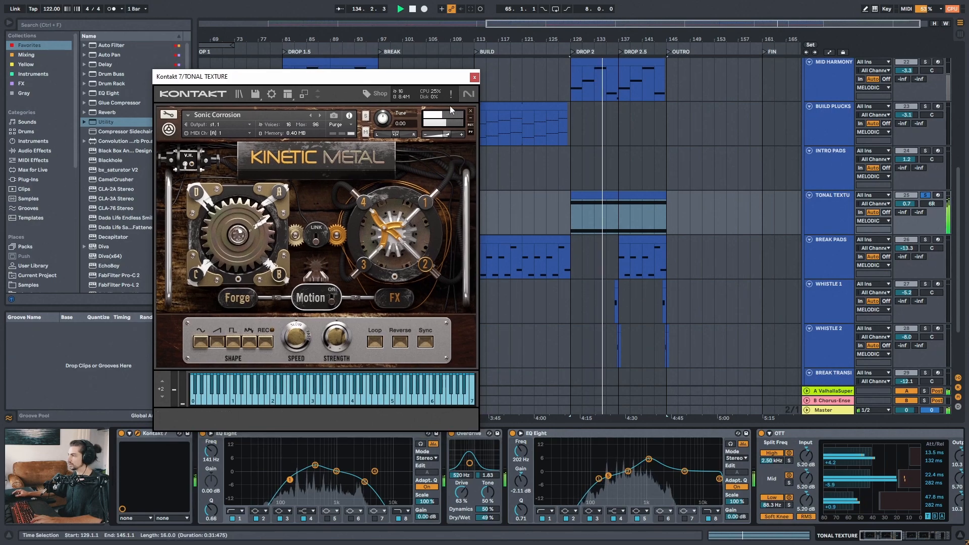
click(485, 83)
drag(598, 41, 584, 43)
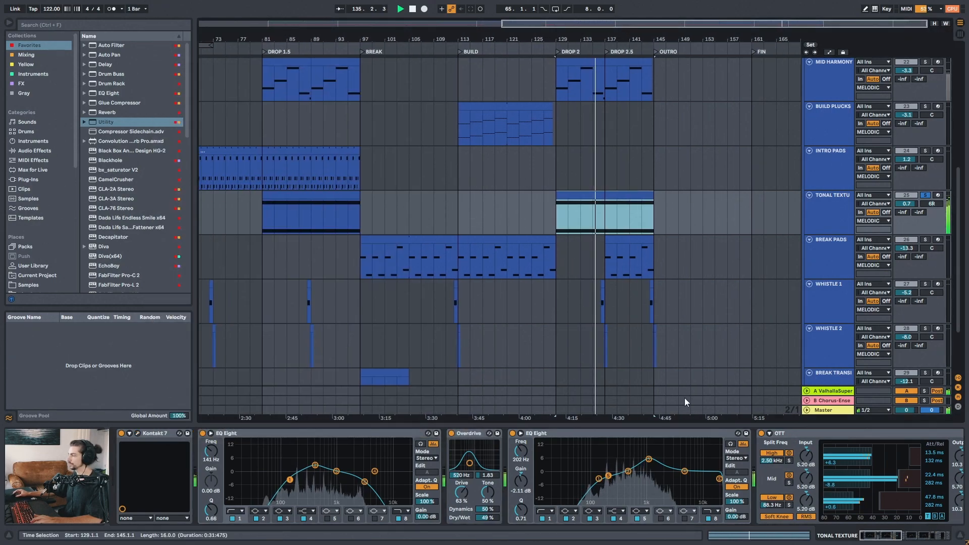
Check the MetricAB spectrum on the Master track and close the plug-in window.
click(835, 412)
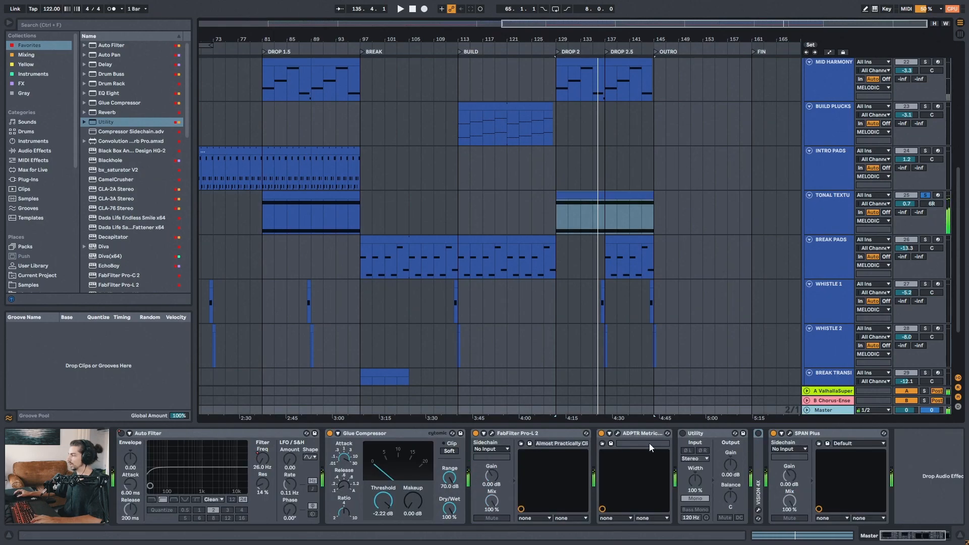
click(618, 434)
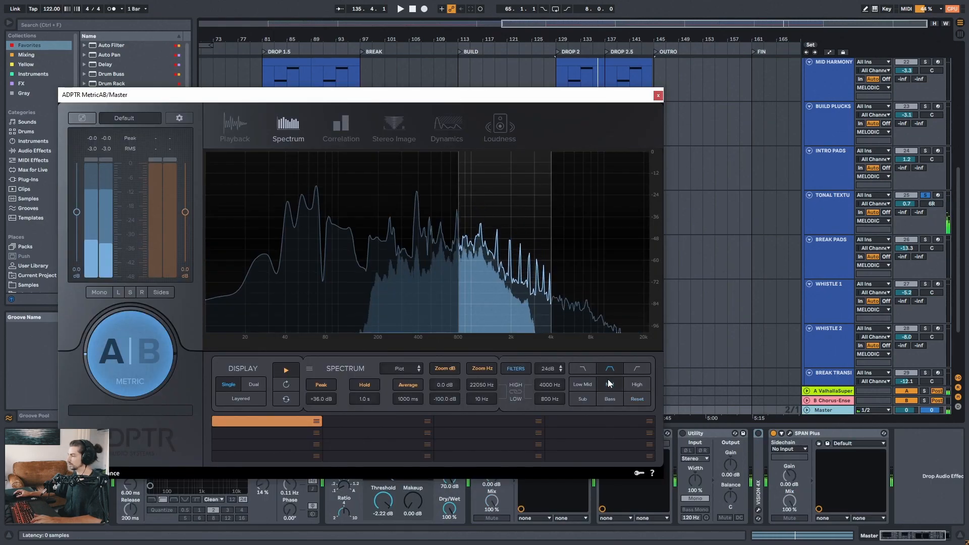
click(657, 95)
Play the soloed Concorde reference track from Drop 2.5 at bar 137.
scroll(928, 135, up, 5)
scroll(928, 132, up, 2)
drag(625, 36, 528, 34)
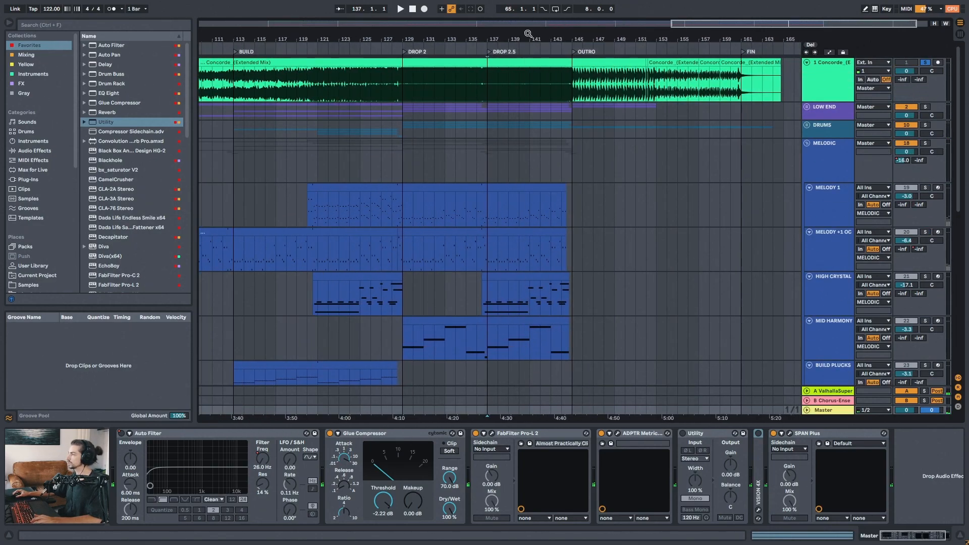
key(space)
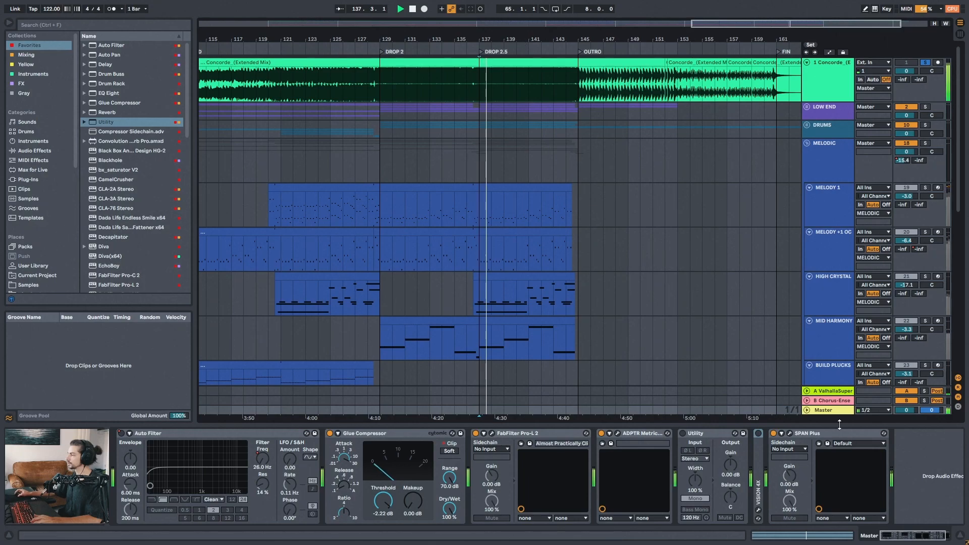
scroll(958, 215, down, 5)
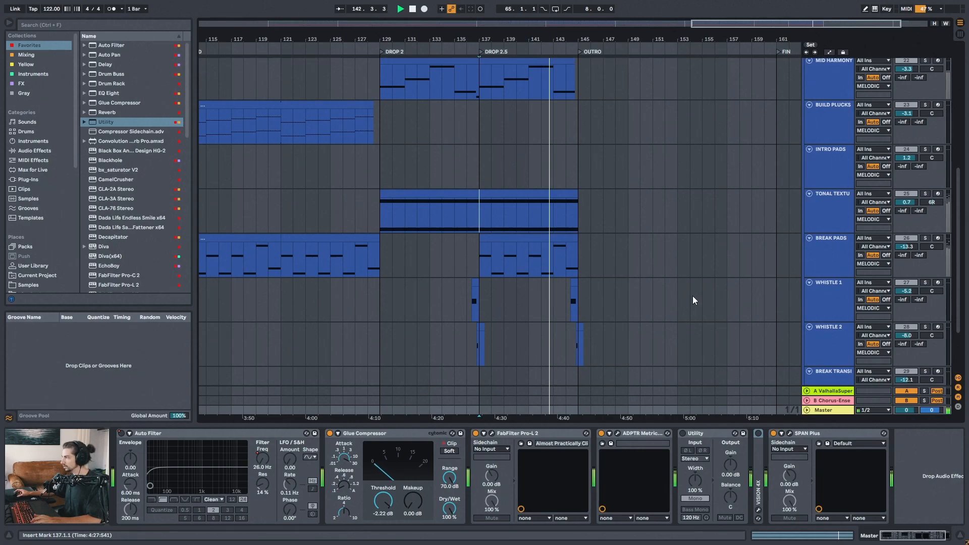
Select the TONAL TEXTURE track and compare its soloed sound with the reference track through Drop 2.5.
click(830, 212)
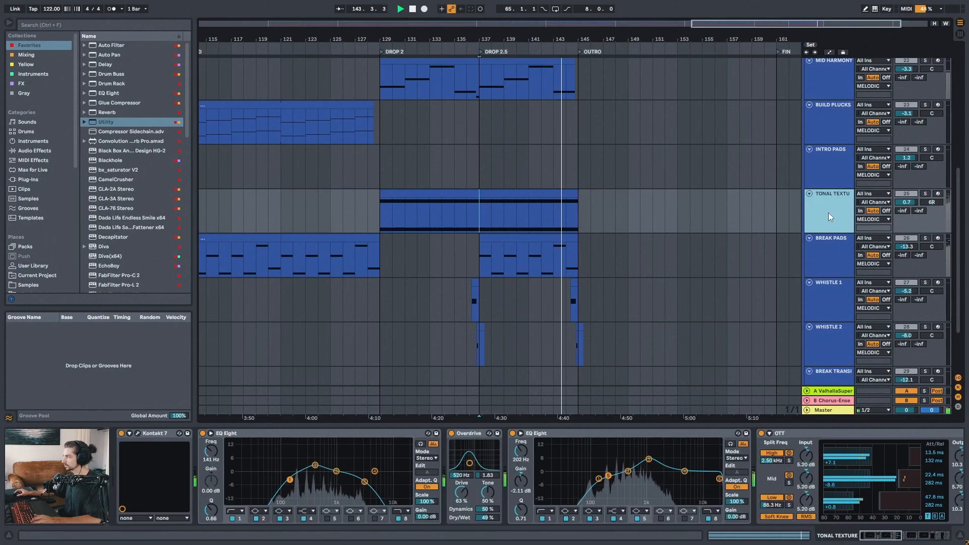
click(482, 213)
mouse_move(960, 248)
mouse_down()
mouse_move(959, 158)
mouse_move(957, 238)
mouse_up()
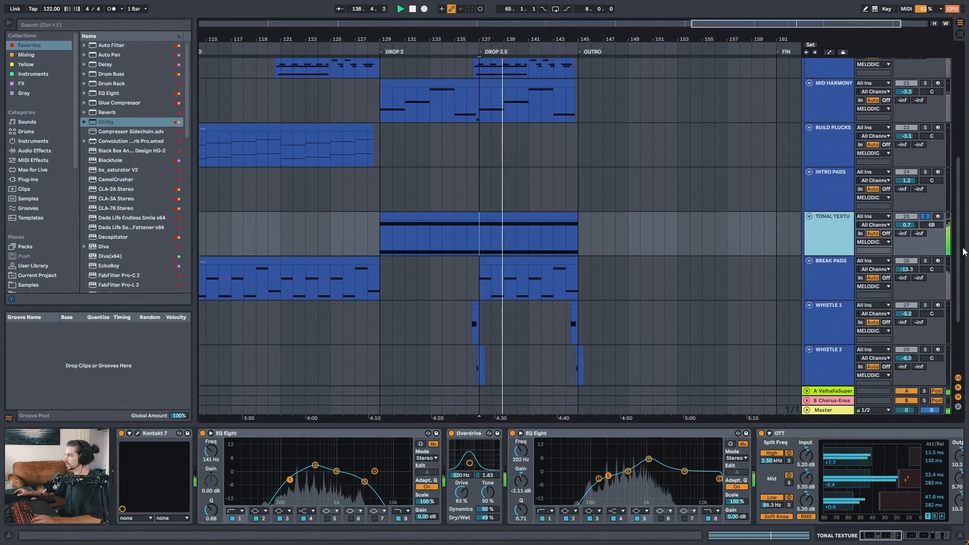
mouse_move(960, 255)
mouse_down()
mouse_move(954, 115)
mouse_move(959, 240)
mouse_up()
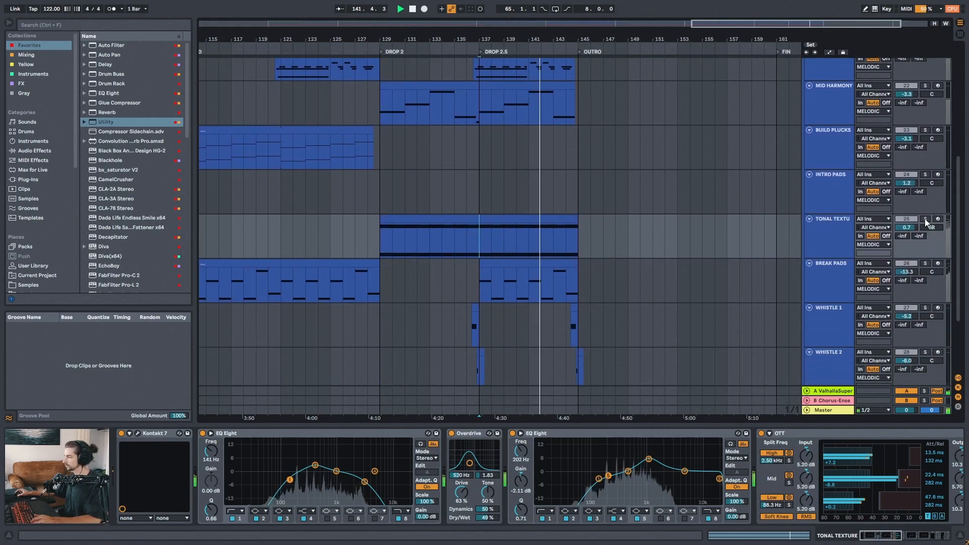
click(924, 219)
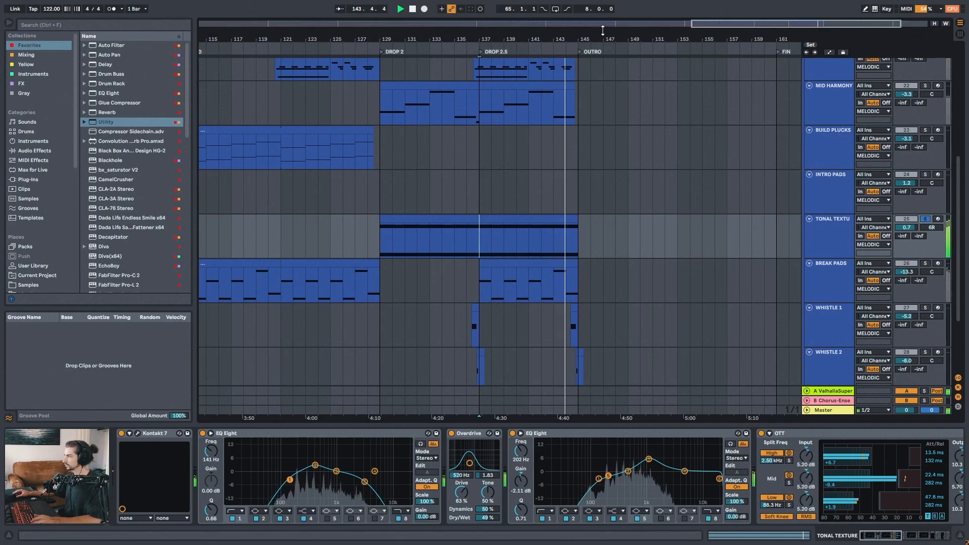
scroll(681, 182, down, 3)
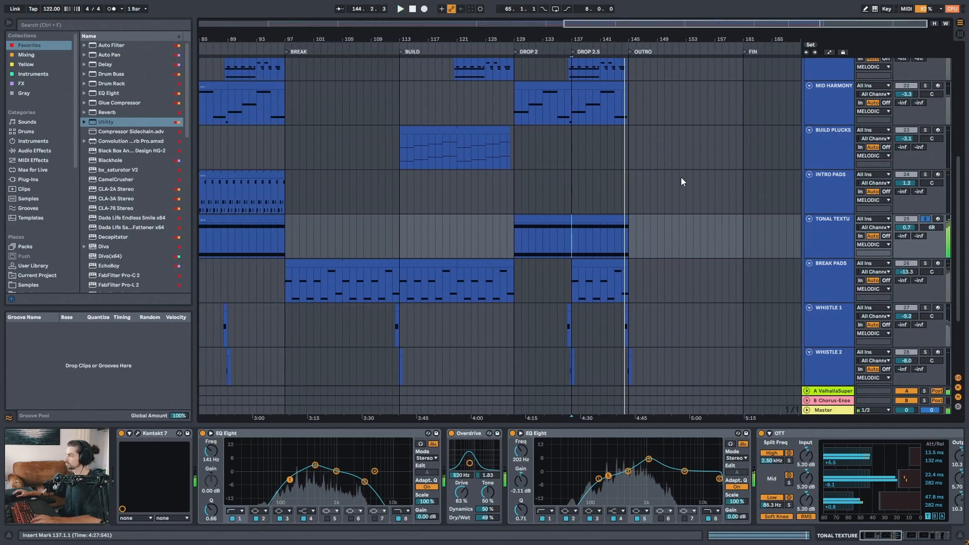
Examine the soloed TONAL TEXTURE sound's spectrum in MetricAB on the Master track and close the plug-in window.
click(838, 411)
click(617, 433)
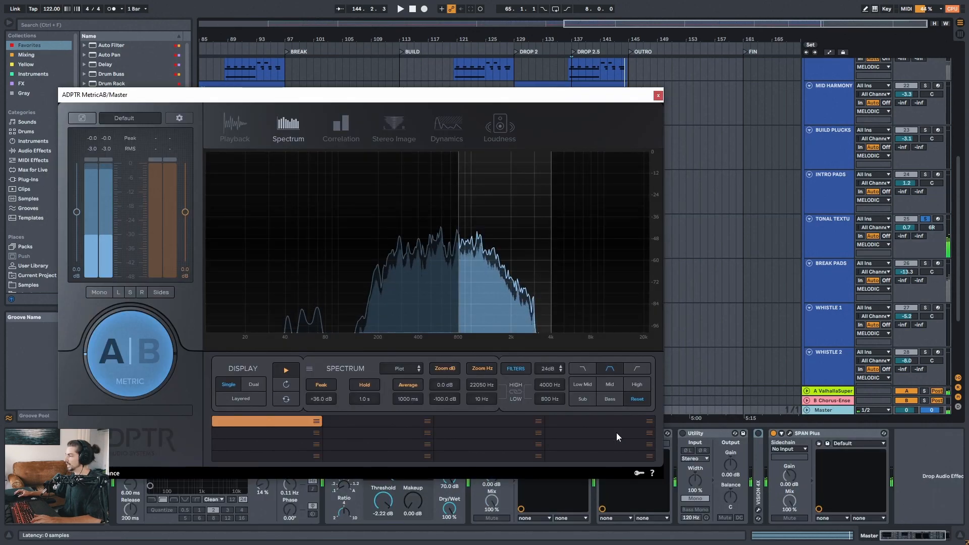
click(644, 128)
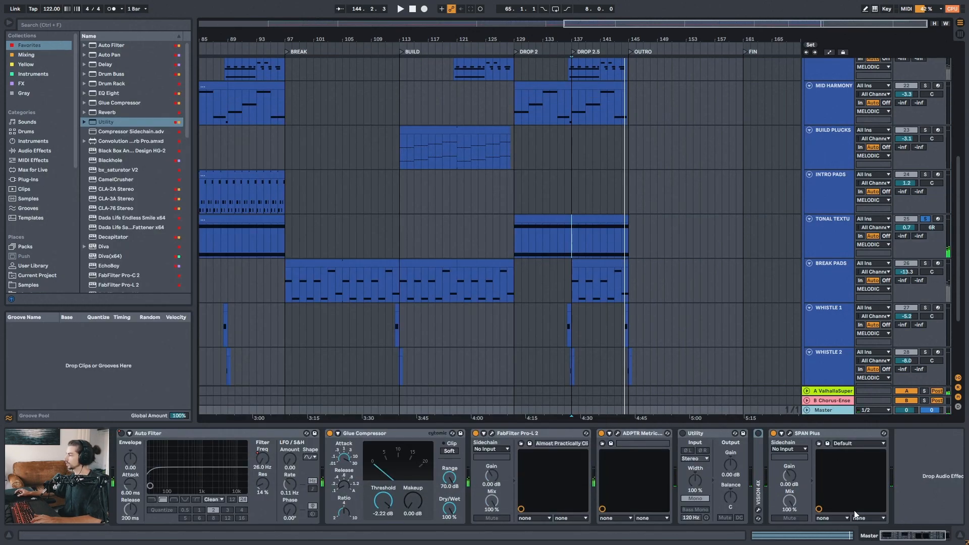
Return to the TONAL TEXTURE track and play it soloed from Drop 2.5 at bar 137.
click(819, 246)
click(594, 221)
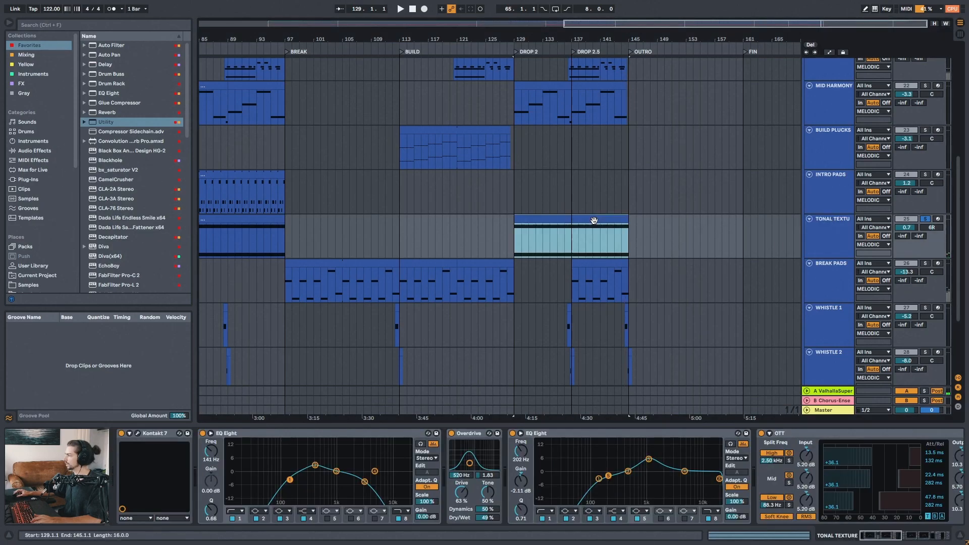
scroll(701, 321, up, 2)
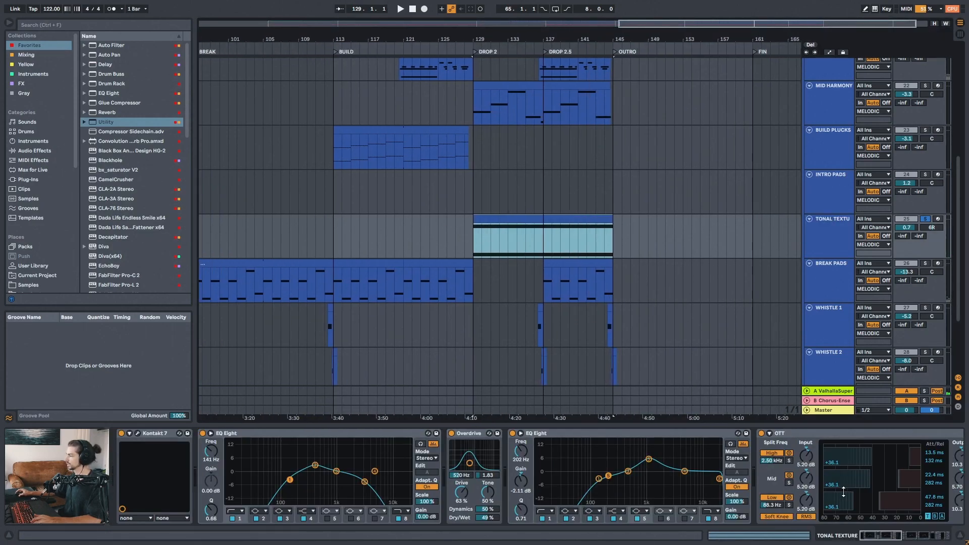
click(549, 248)
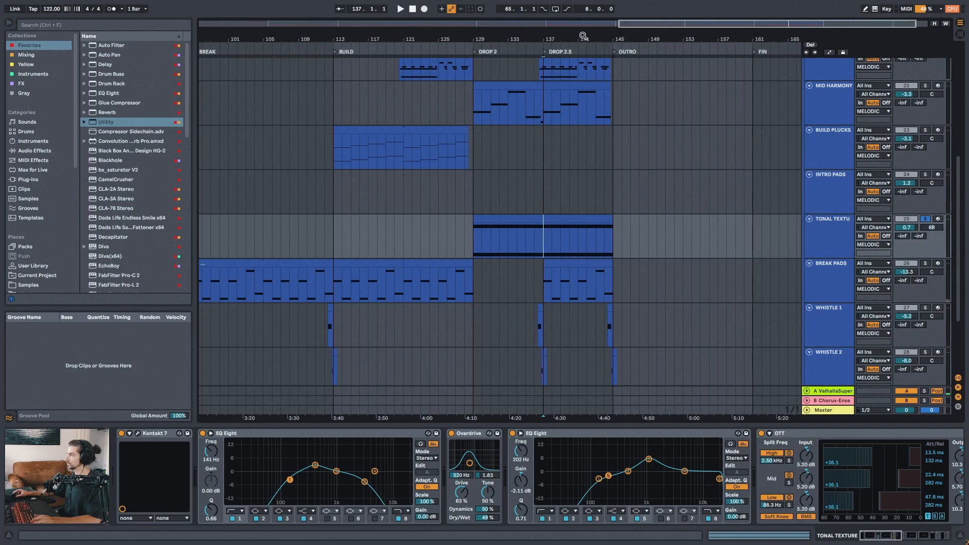
scroll(583, 35, up, 2)
key(space)
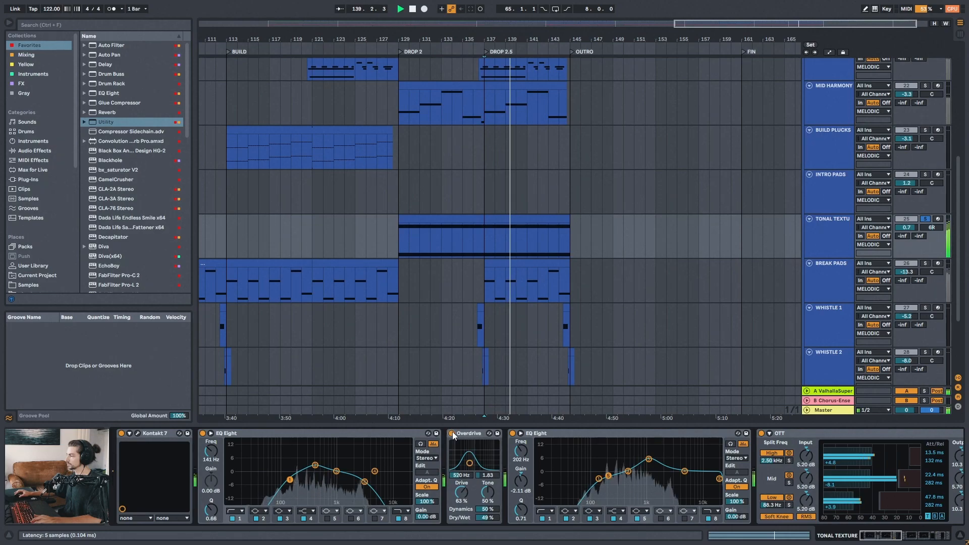
Examine the remaining effects on TONAL TEXTURE, opening TAL-Chorus-LX to view its settings and closing it again.
drag(884, 536, 934, 537)
click(605, 434)
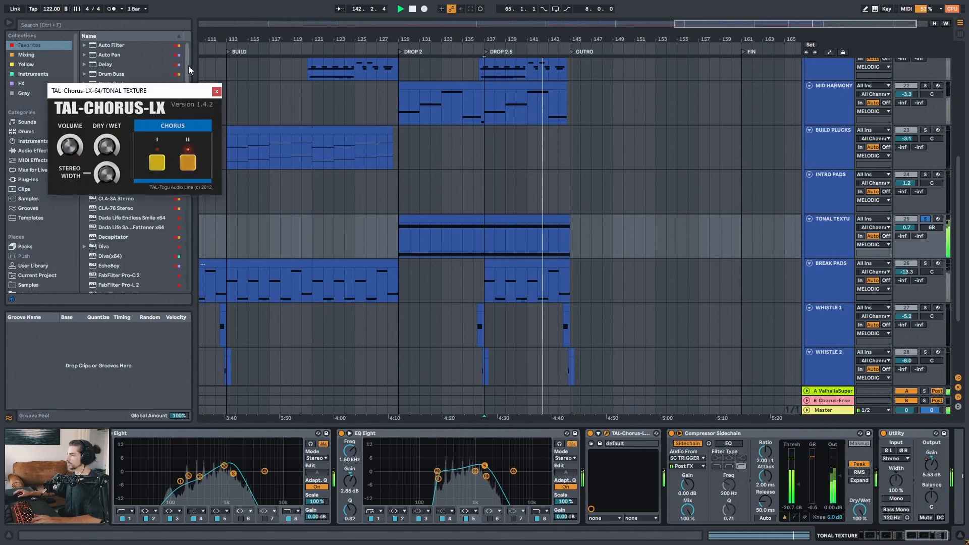
drag(192, 91, 271, 138)
click(296, 138)
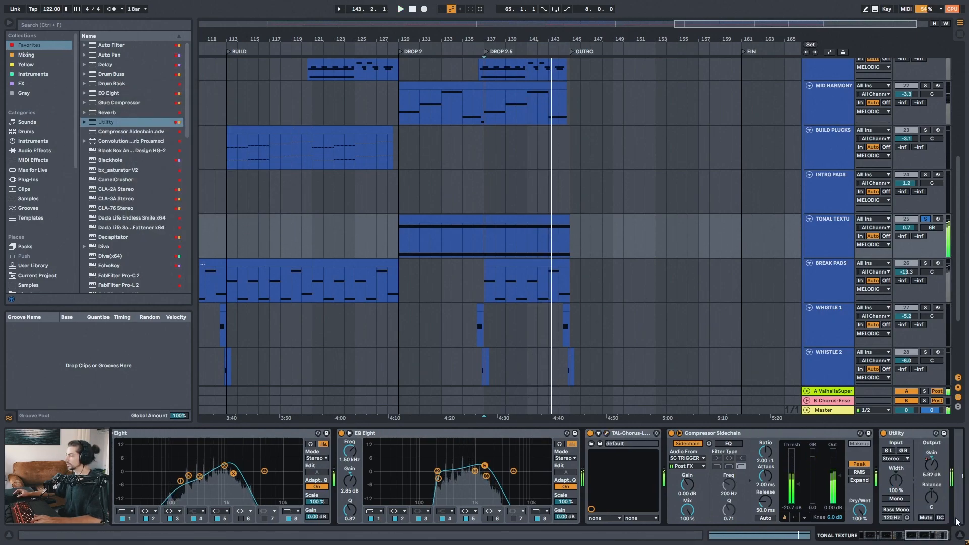
drag(928, 540, 934, 539)
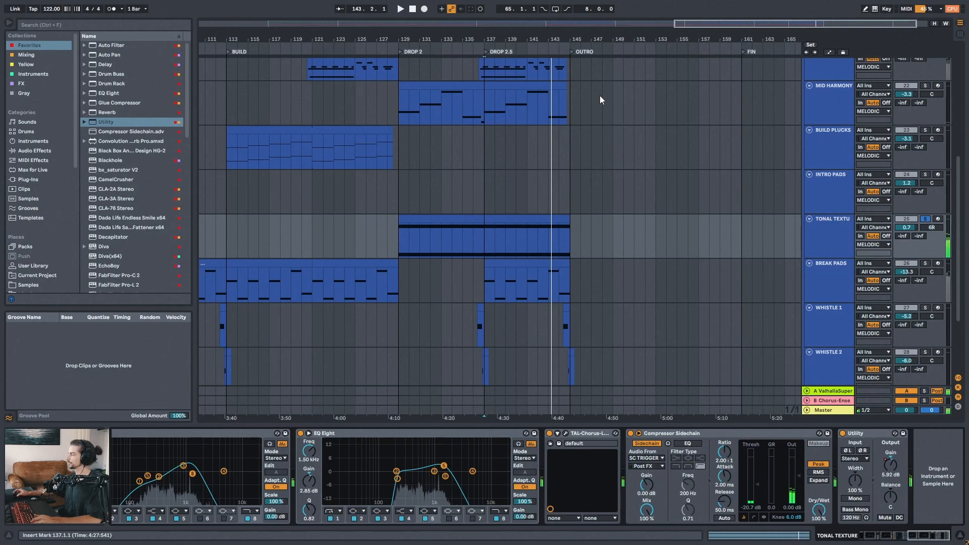
Select the BREAK PADS clip at bar 97 and play the track soloed from the start of the break.
drag(575, 40, 706, 45)
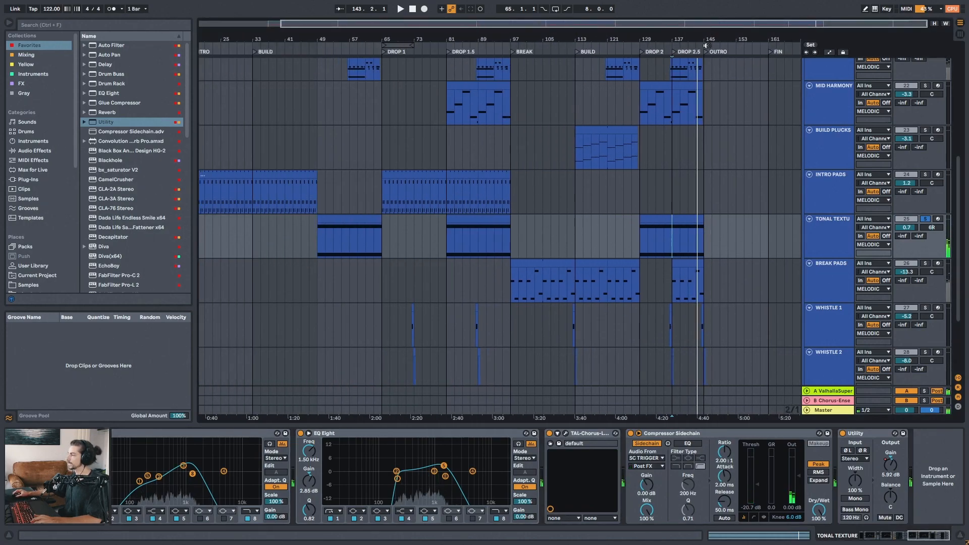
click(521, 264)
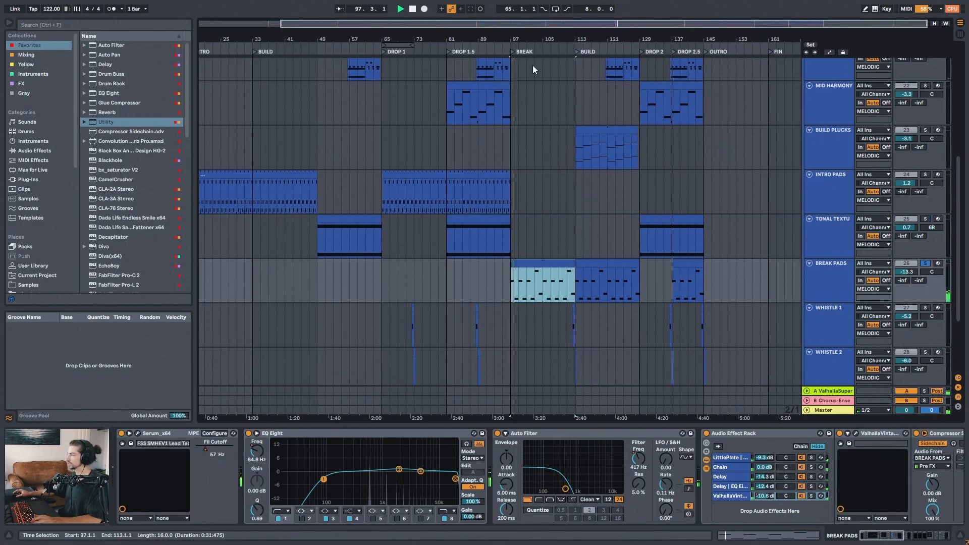
key(z)
drag(494, 38, 487, 38)
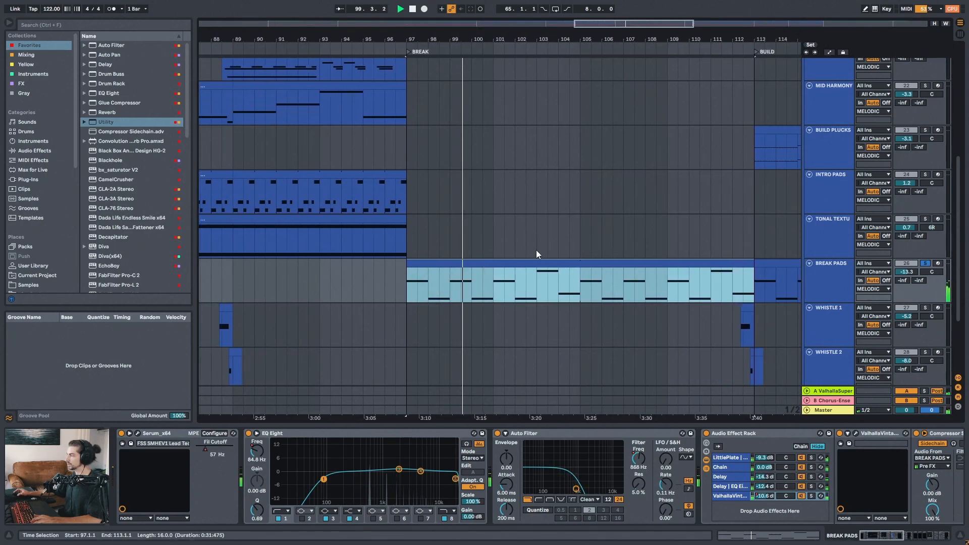
Inspect the FSS_SMHEV1_Lead_Techno preset in Serum on the BREAK PADS track and close the plug-in window.
click(828, 286)
click(137, 433)
drag(450, 45, 397, 75)
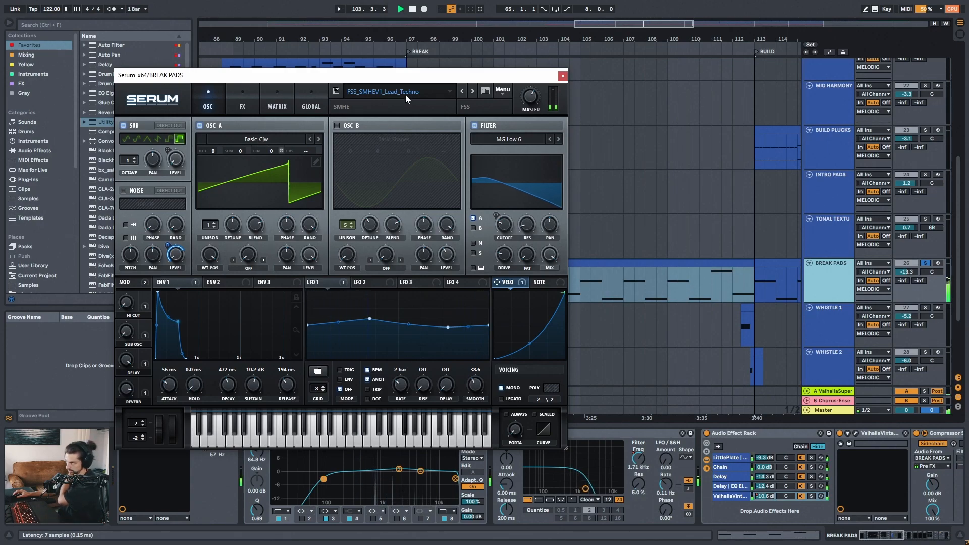
click(563, 75)
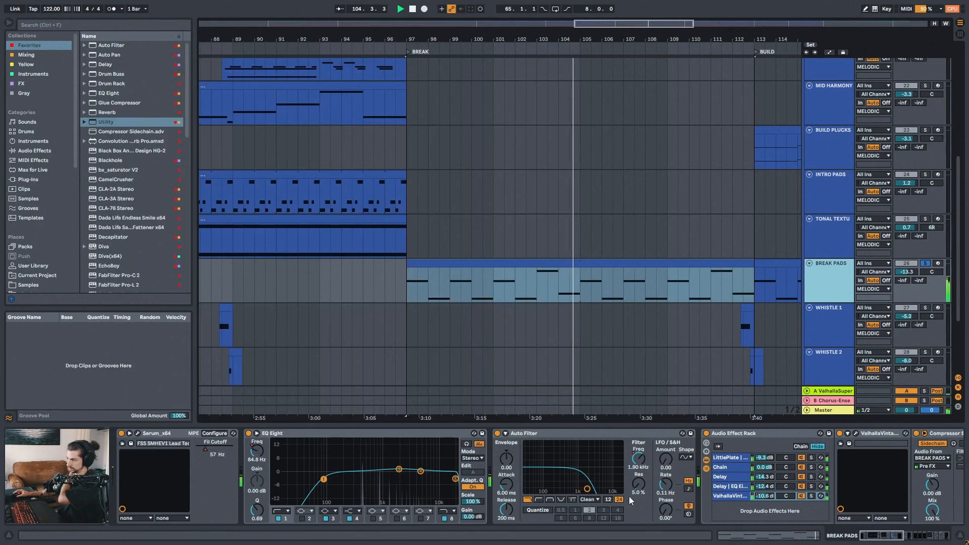
mouse_move(881, 534)
mouse_down()
mouse_move(901, 532)
mouse_move(861, 533)
mouse_up()
click(137, 433)
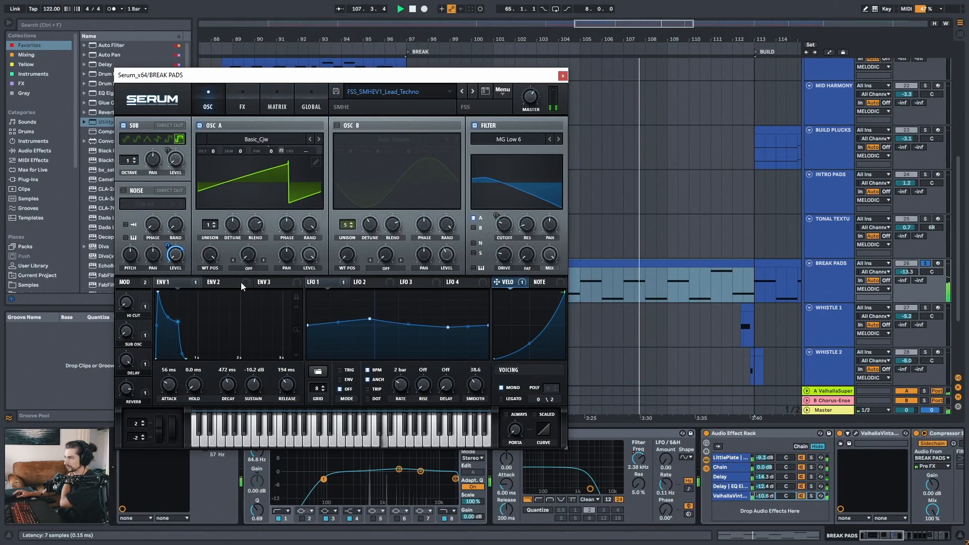
click(562, 77)
Examine the later effects in the BREAK PADS chain, opening Decapitator to view its settings and closing it.
drag(893, 534, 935, 535)
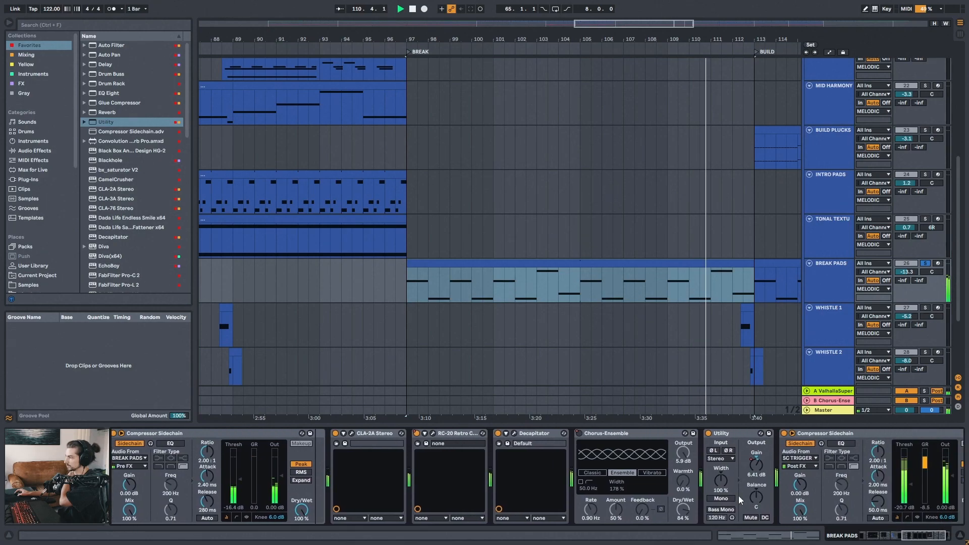
click(514, 433)
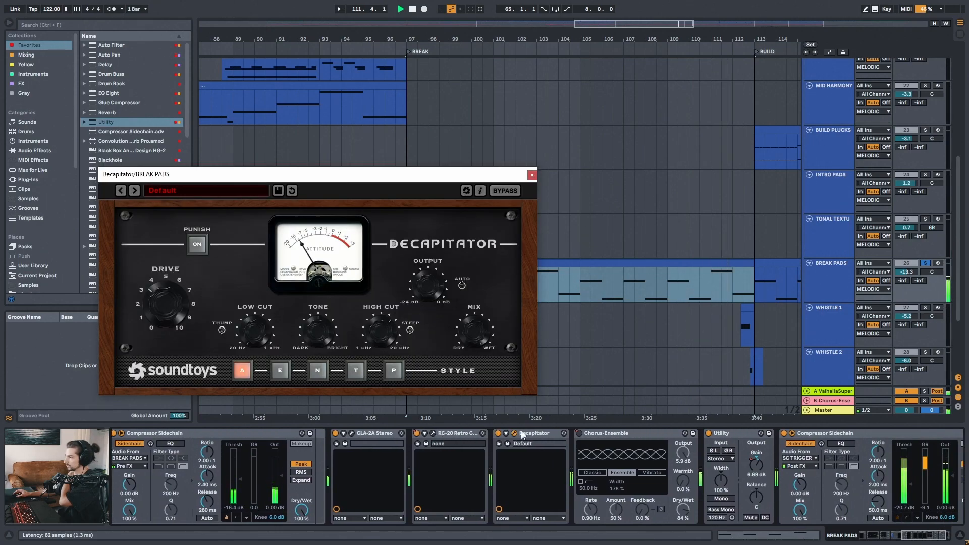
click(536, 168)
drag(485, 40, 485, 36)
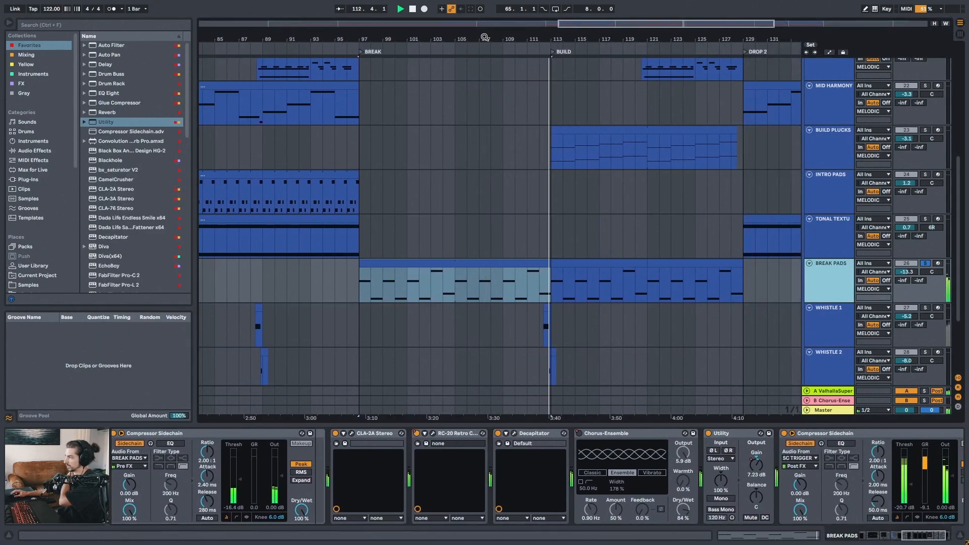
drag(924, 536, 938, 538)
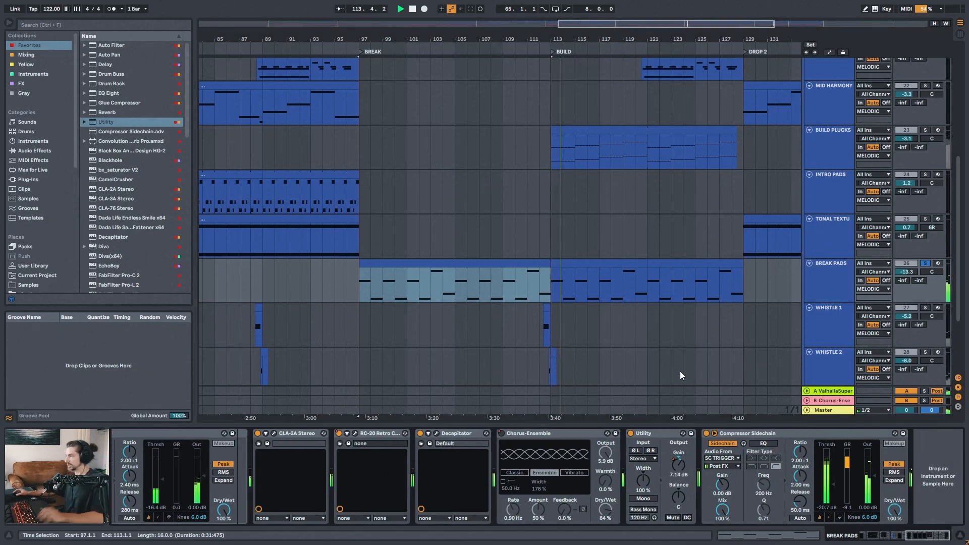
Play the unsoloed mix from late in the break into the build to hear the BREAK PADS in context.
click(516, 283)
click(515, 286)
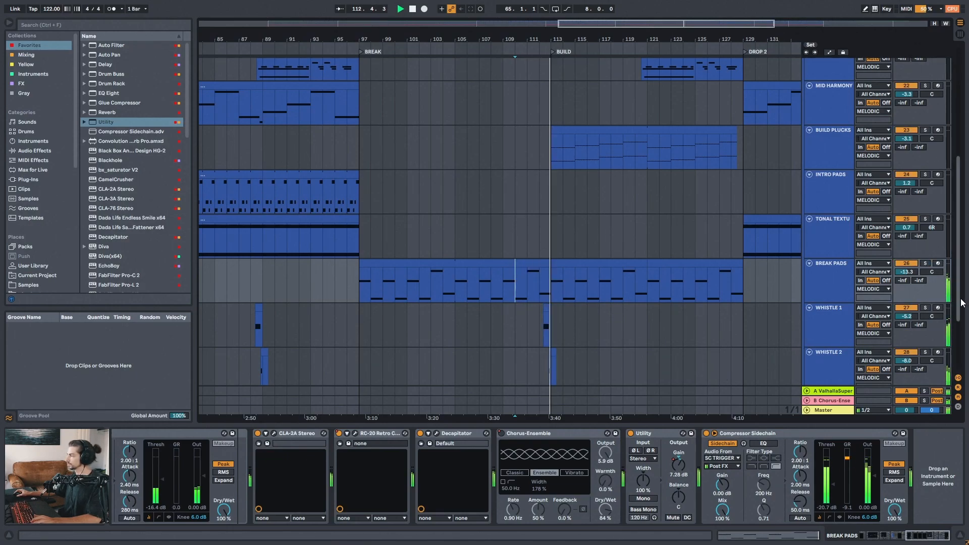
scroll(554, 254, down, 3)
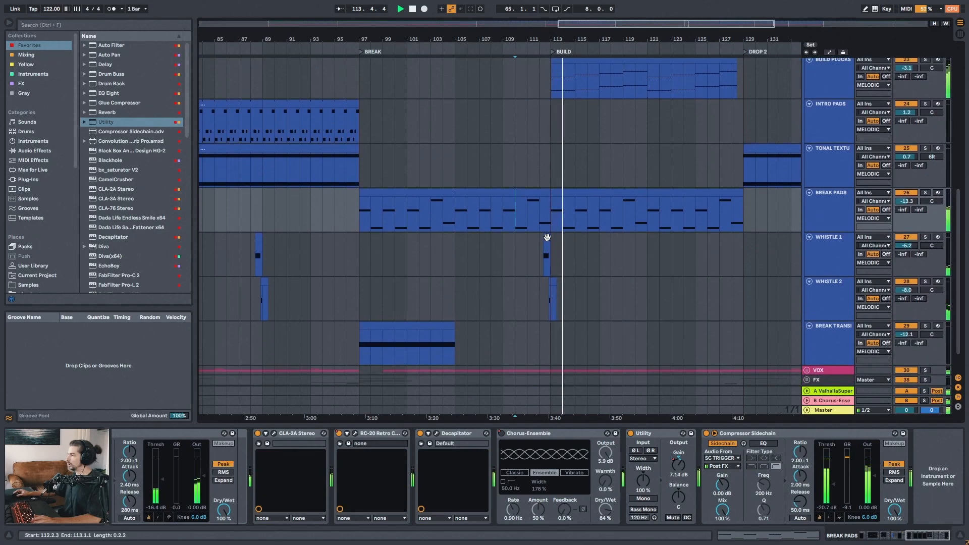
Solo the WHISTLE 1 track and play its clip at the end of the break from bar 112.
click(547, 238)
key(space)
key(s)
drag(567, 38, 574, 35)
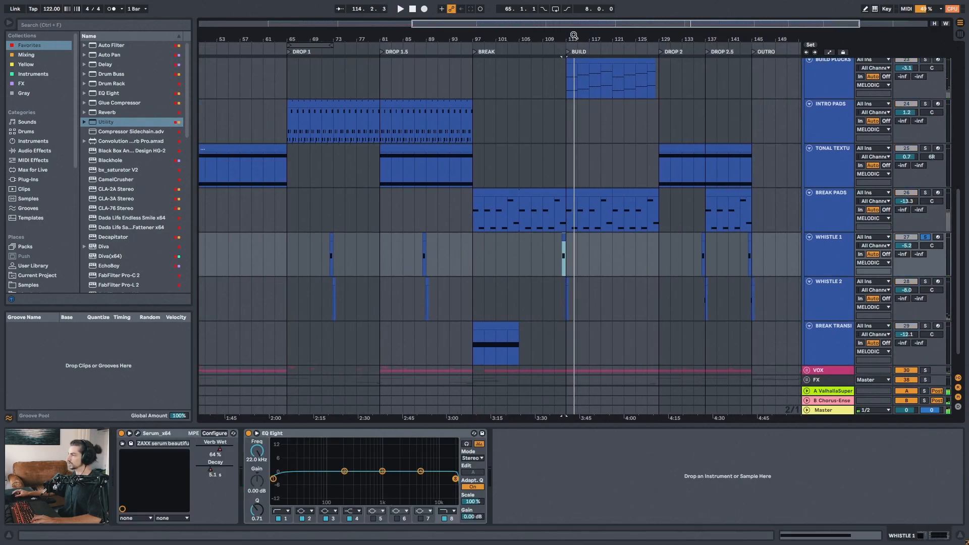
Select the WHISTLE 1 clip in Drop 1, inspect the ZAXX_serum_beautiful_whistle preset in Serum, and close the plug-in window.
drag(376, 38, 400, 82)
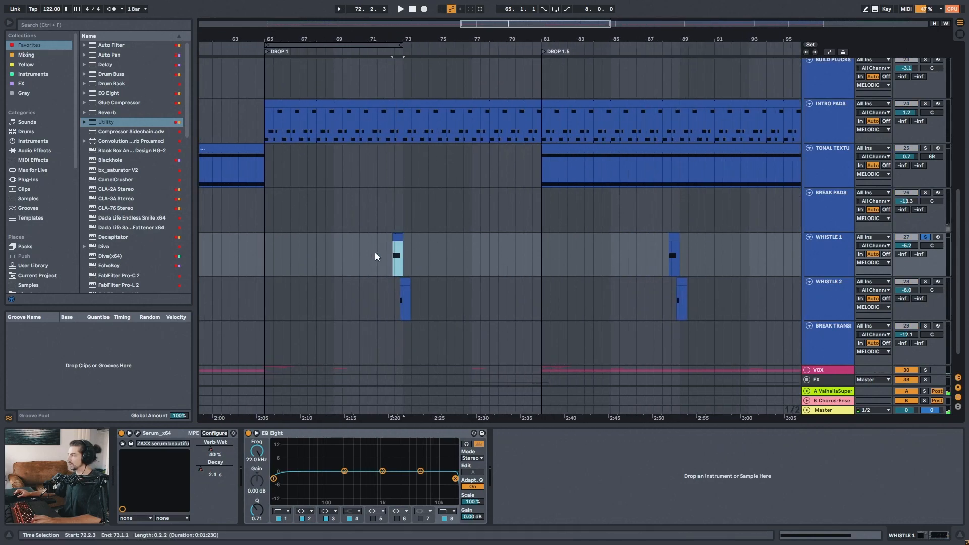
click(138, 433)
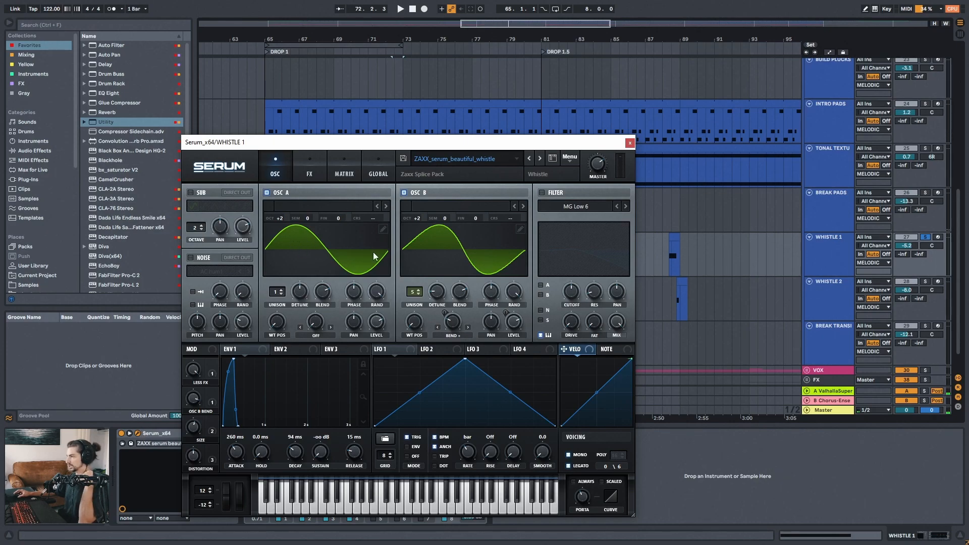
click(630, 143)
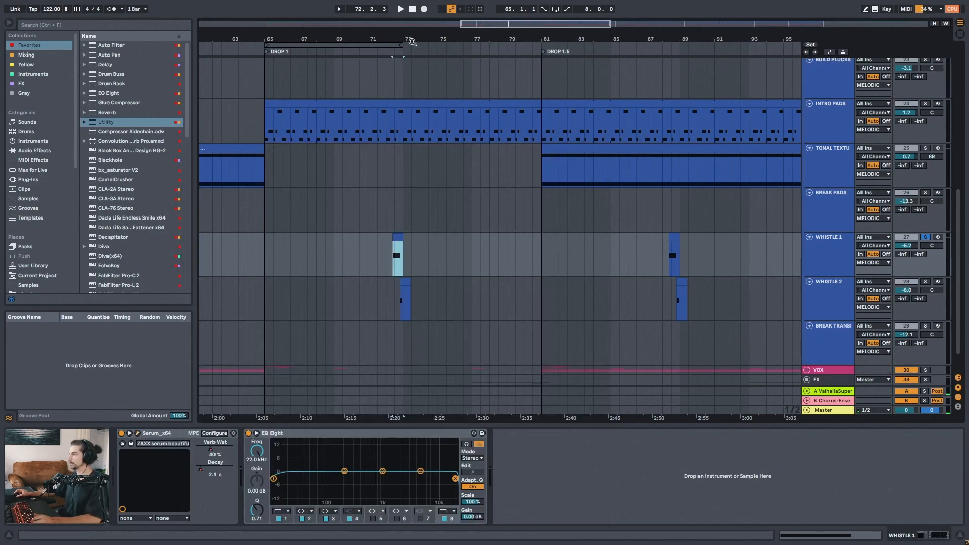
Play the WHISTLE 1 clip at bar 72 soloed, adding WHISTLE 2 to hear both whistles together.
drag(407, 38, 407, 96)
key(space)
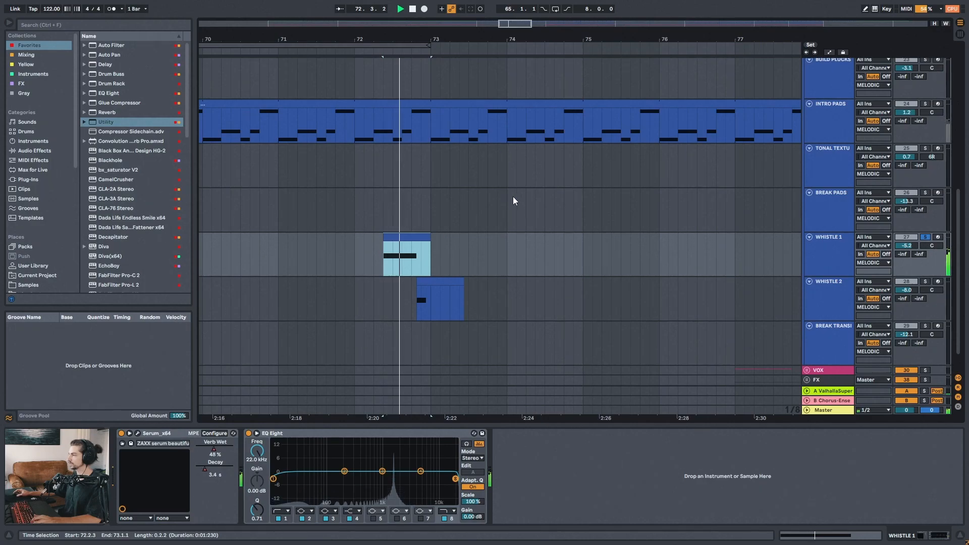
key(space)
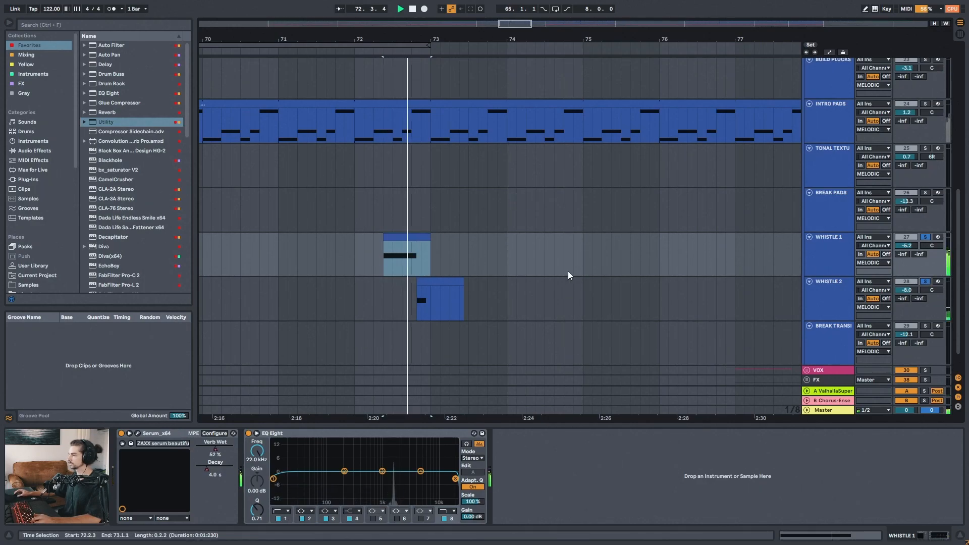
drag(485, 50, 486, 39)
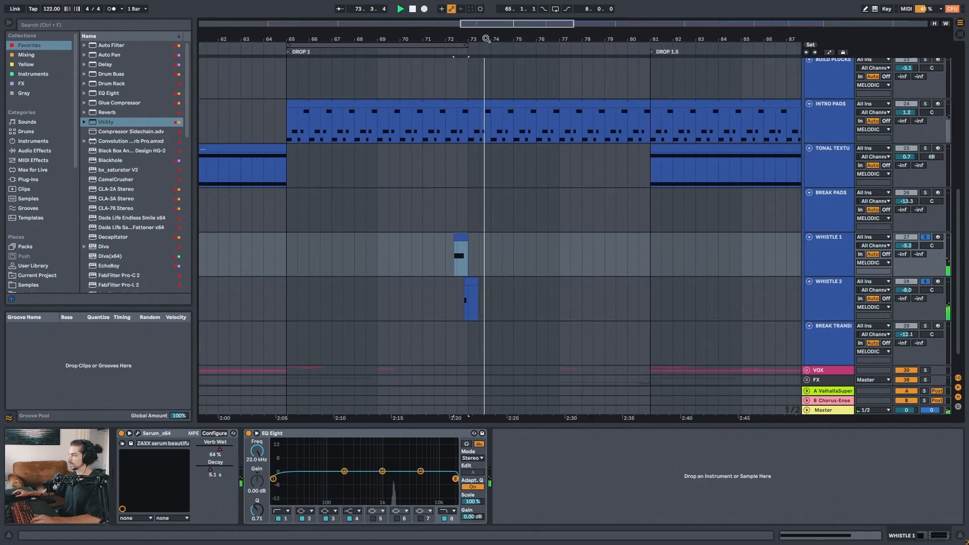
Switch to the Splice app and open its Browse page.
key(alt+Tab)
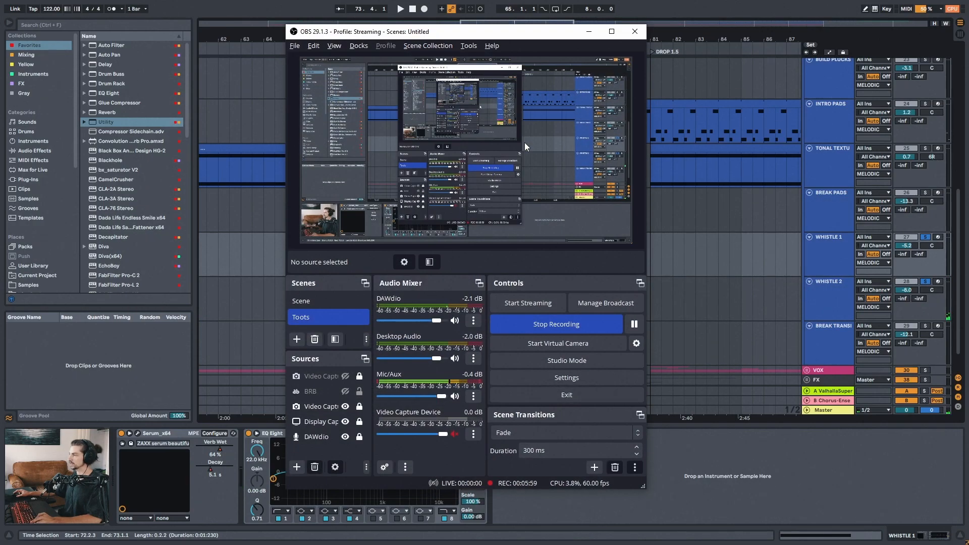
key(alt+Tab)
key(Tab)
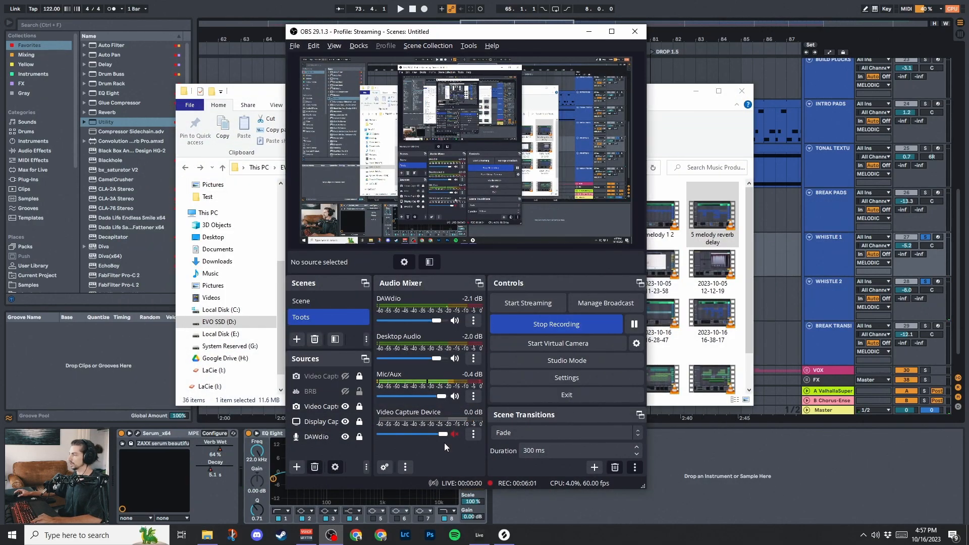
click(501, 533)
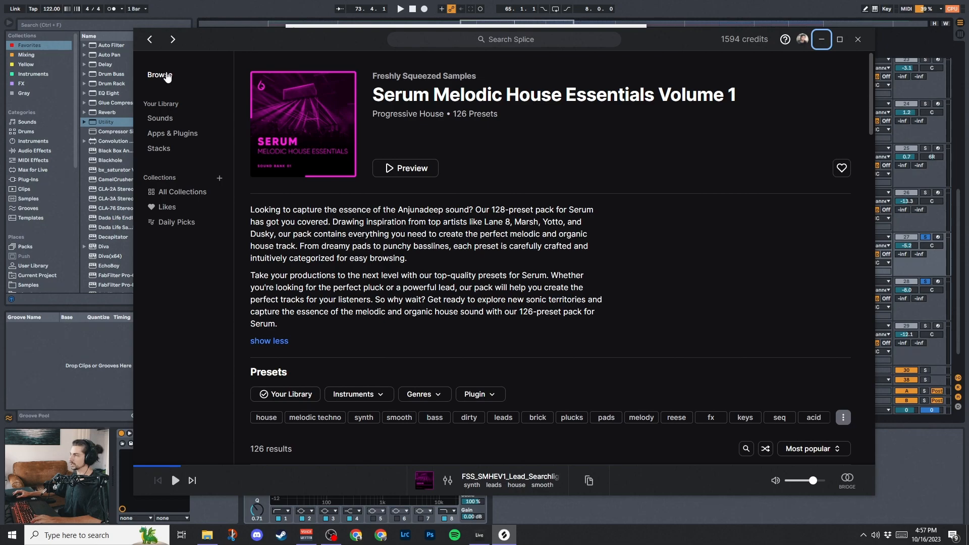
click(167, 77)
Search Splice for "whistle", limit the results to presets, and preview ZAXX_serum_beautiful_whistle.fxp.
click(524, 32)
text(whistle)
key(Return)
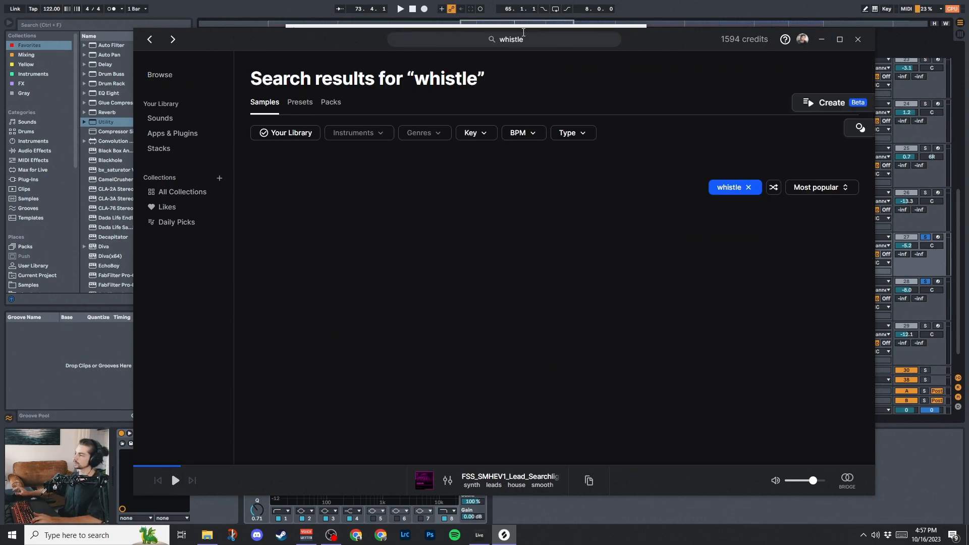
click(302, 103)
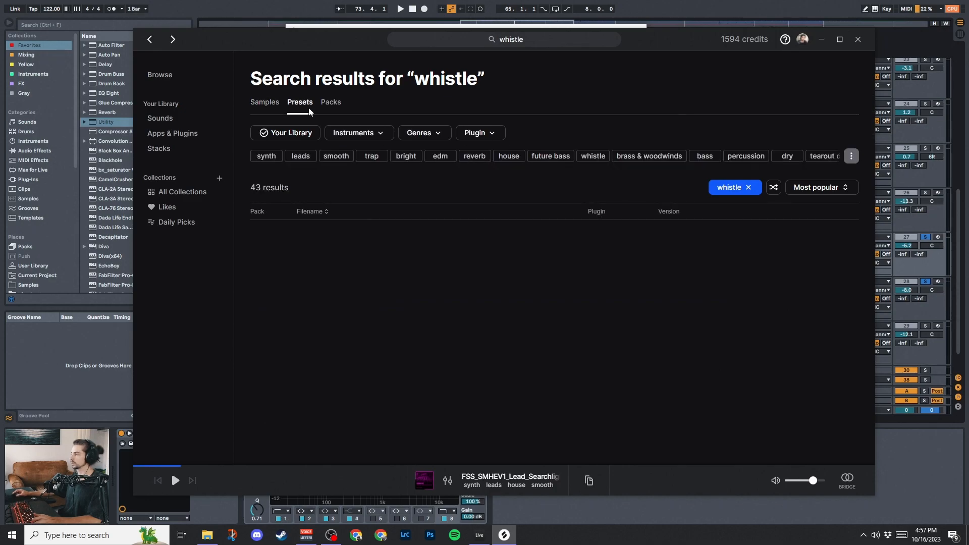
click(283, 326)
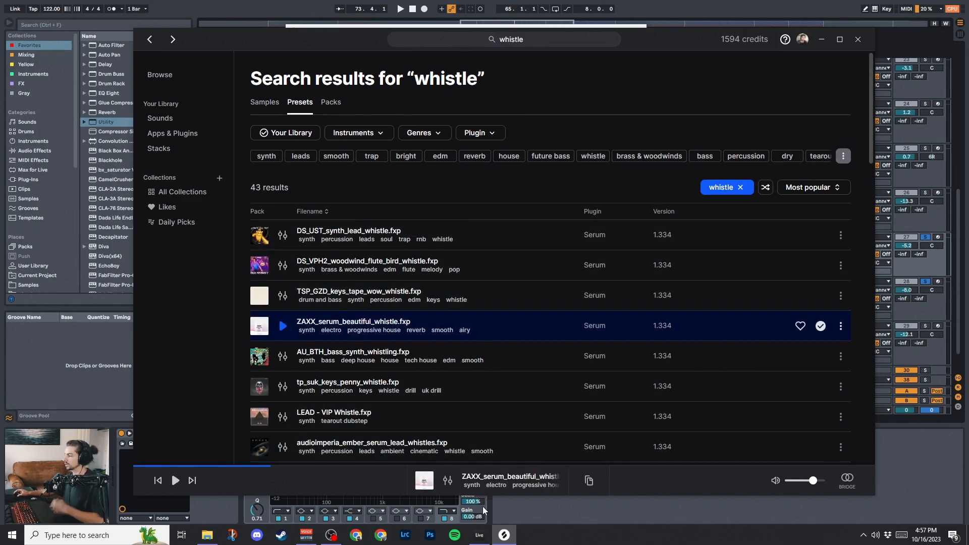
Switch back to Ableton Live and play the soloed Concorde reference track from bar 71.3 in Drop 1.
click(479, 535)
scroll(947, 224, up, 10)
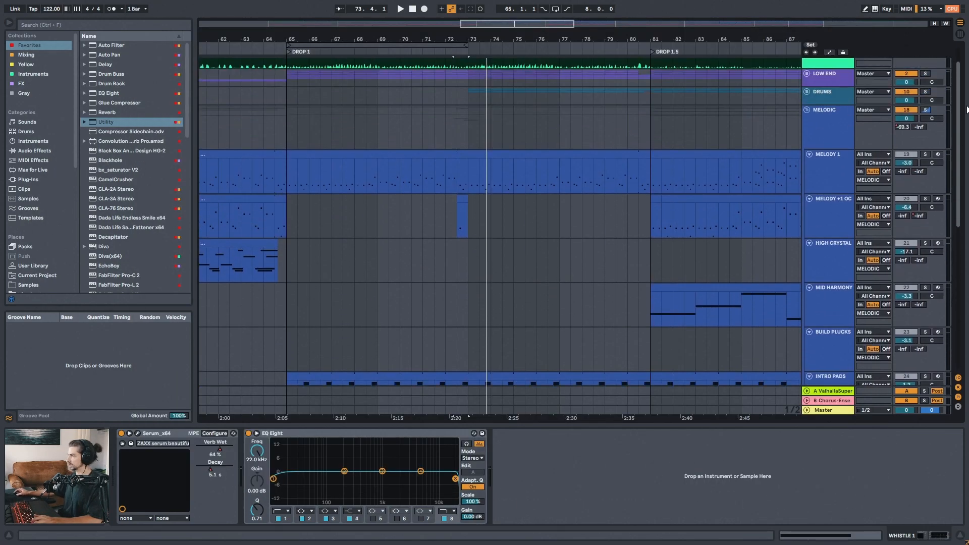
drag(491, 36, 486, 50)
click(424, 87)
key(space)
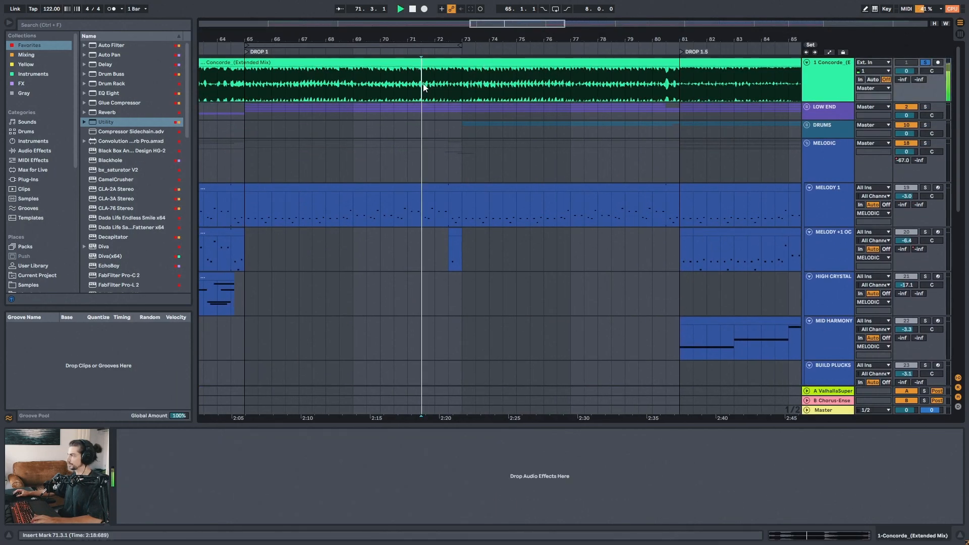
Solo the WHISTLE 1 and WHISTLE 2 tracks together and play them from bar 72.
drag(957, 162, 949, 318)
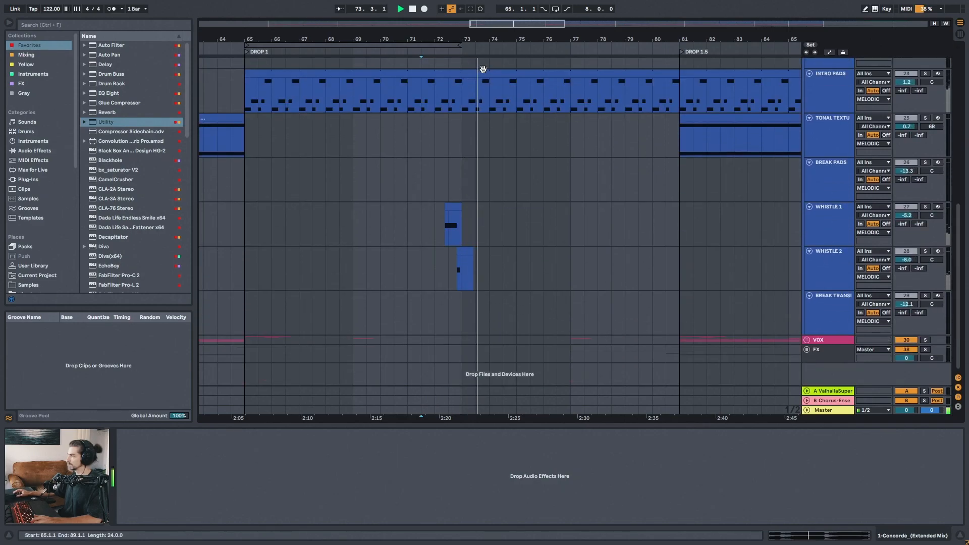
click(435, 213)
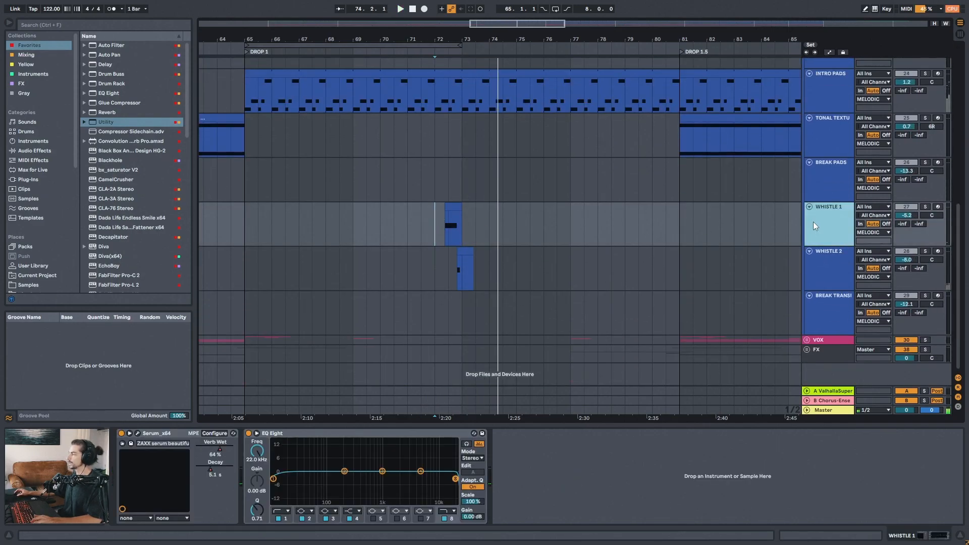
shift+click(833, 259)
key(s)
key(space)
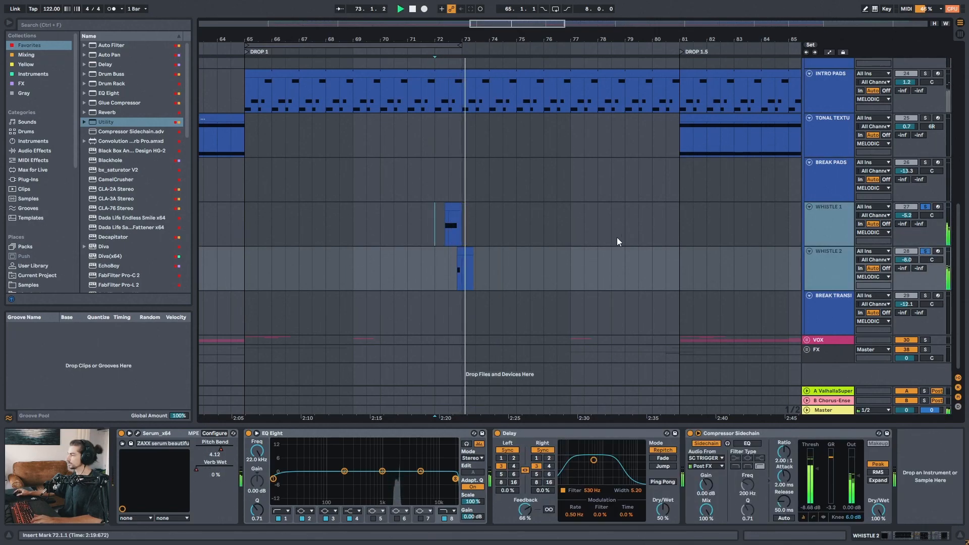
Select the WHISTLE 2 clip, stop playback, and show the track's Serum Pitch Bend automation.
scroll(474, 273, up, 5)
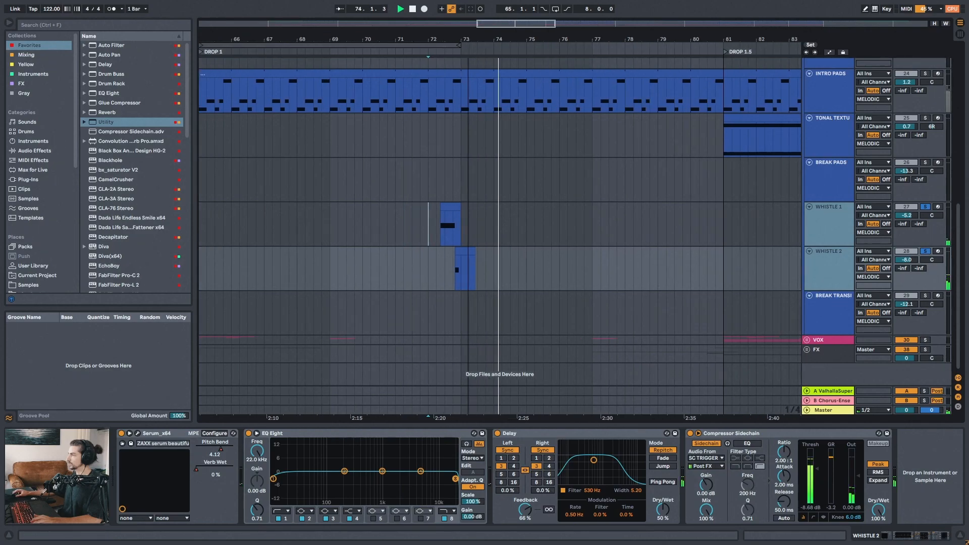
click(447, 254)
key(space)
key(a)
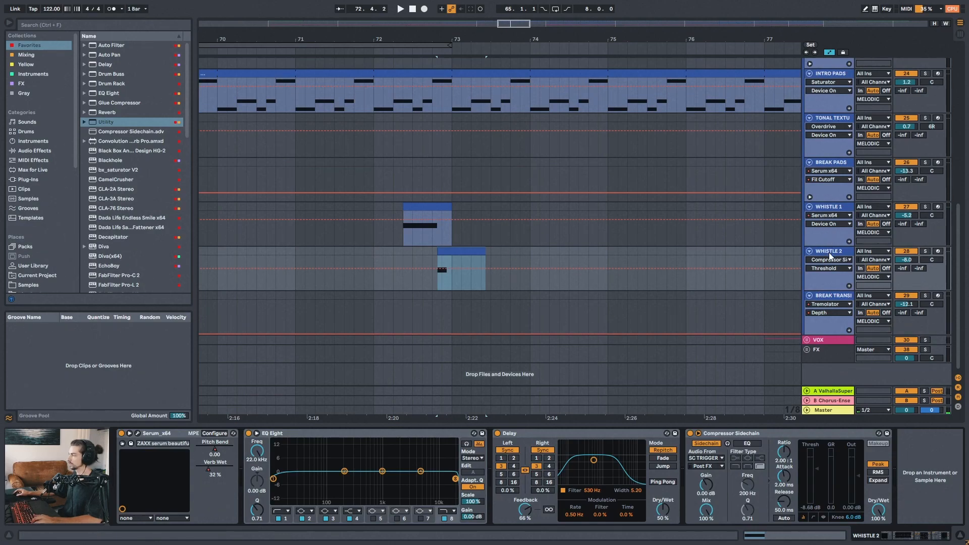
click(828, 259)
click(827, 278)
click(828, 268)
click(833, 286)
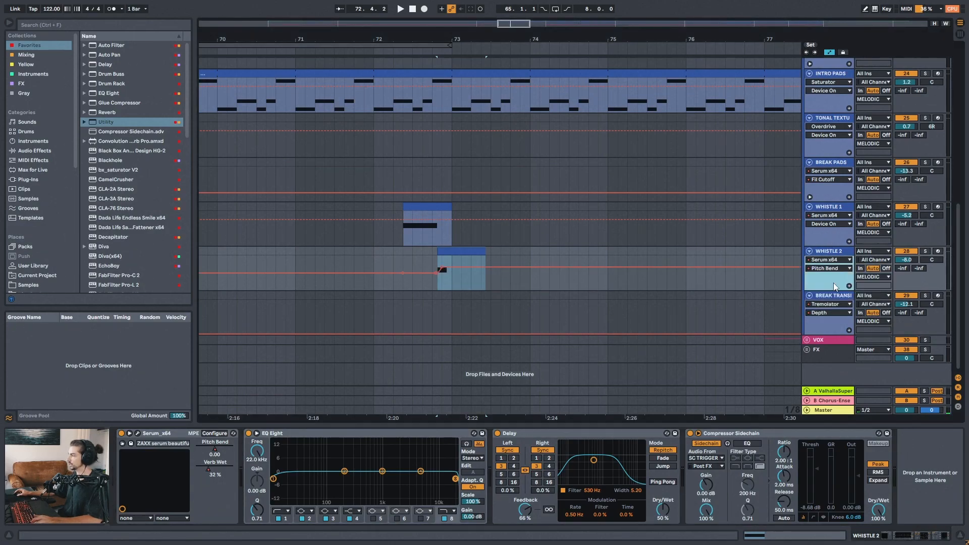
Solo WHISTLE 2 and play its clip while examining the pitch bend curve up close.
key(s)
key(space)
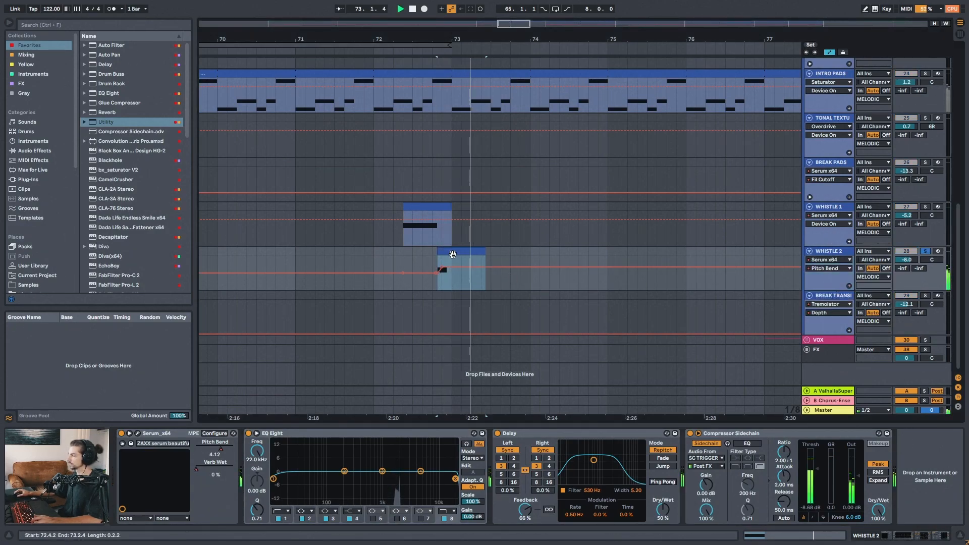
scroll(452, 254, up, 5)
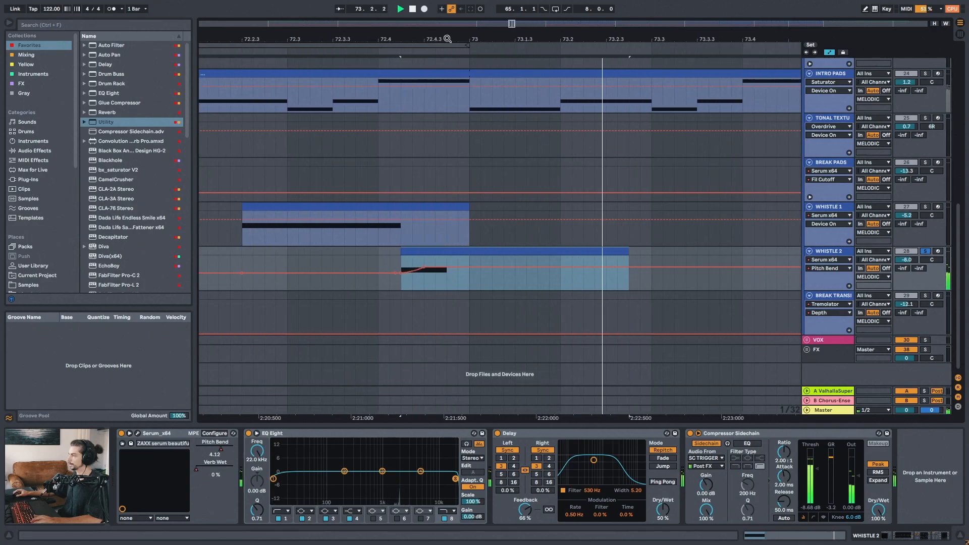
click(425, 266)
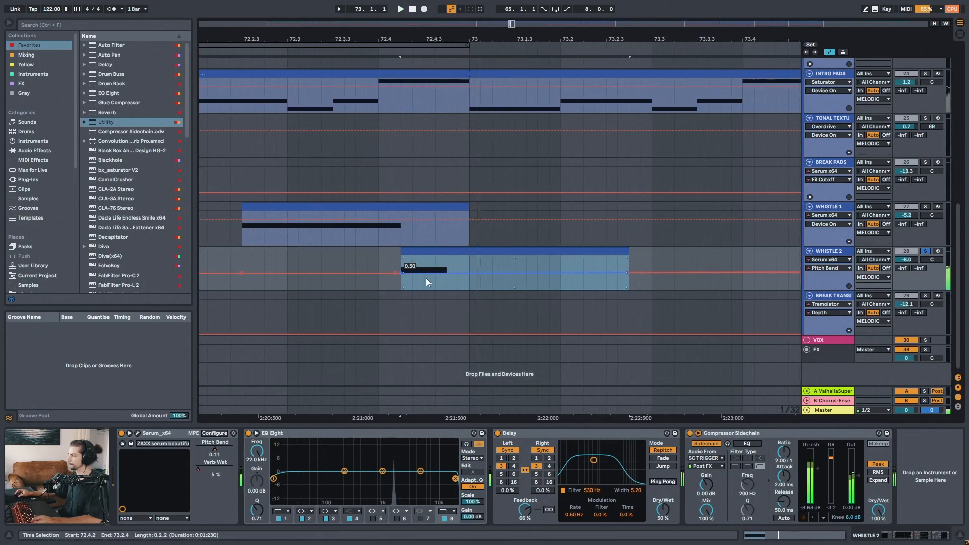
scroll(512, 68, down, 3)
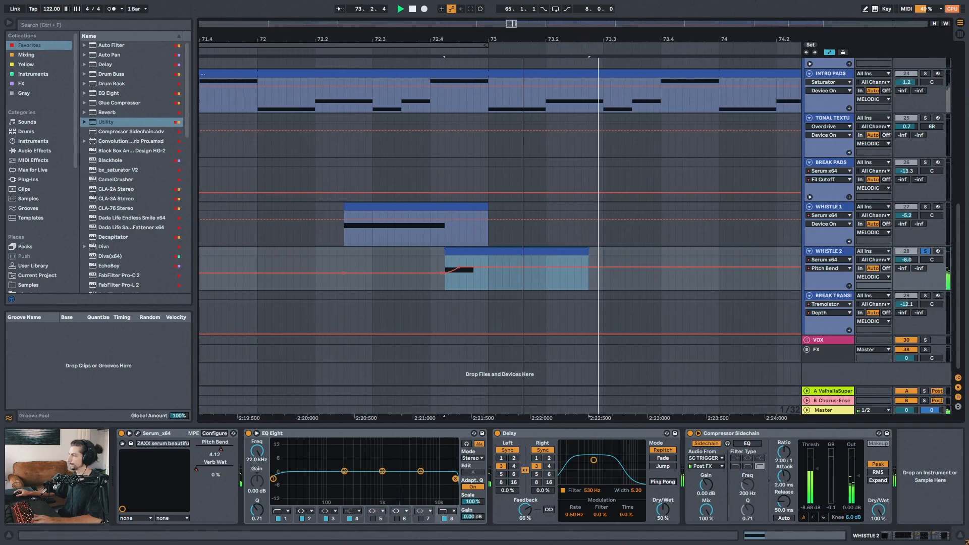
Select the WHISTLE 1 clip, solo its track along with WHISTLE 2, and play both from the clip's start.
click(520, 433)
drag(634, 40, 606, 56)
click(472, 216)
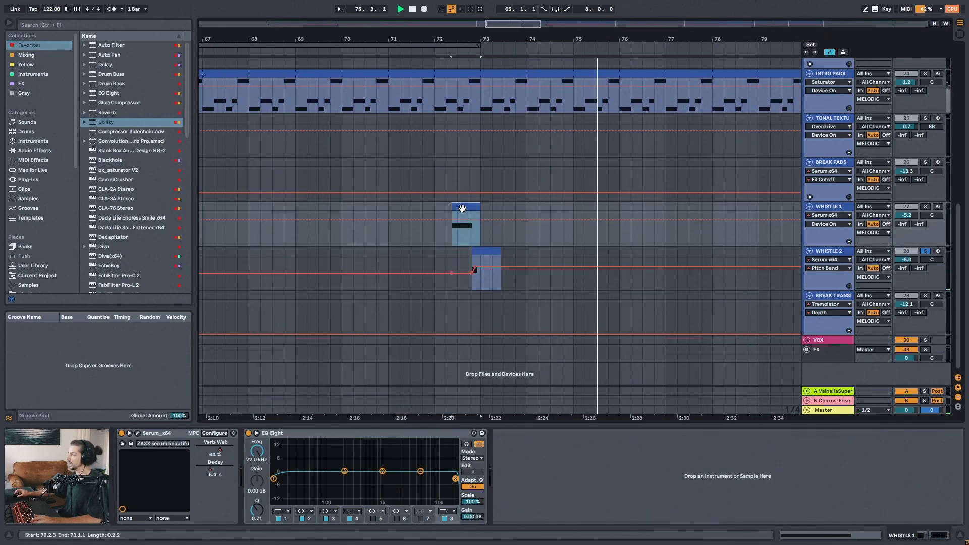
click(925, 207)
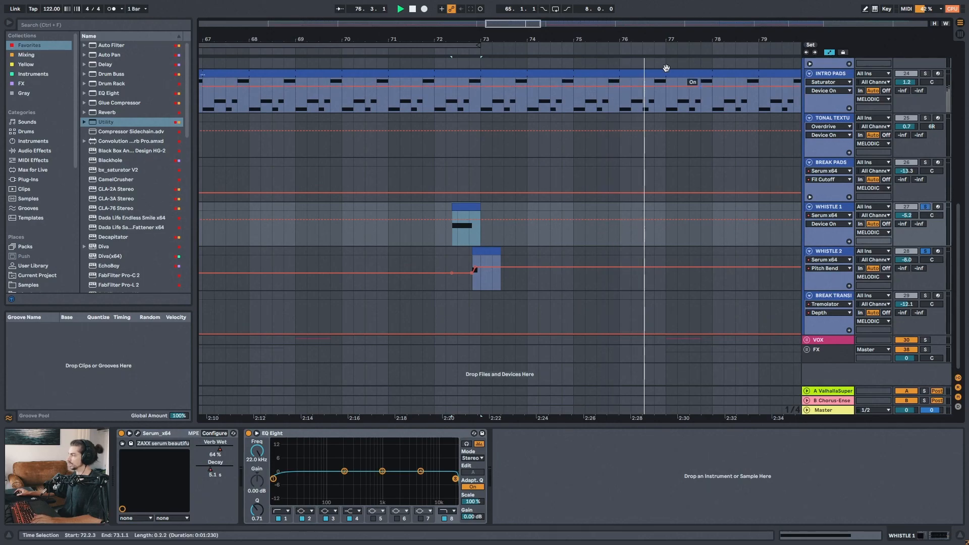
key(minus)
key(space)
key(space)
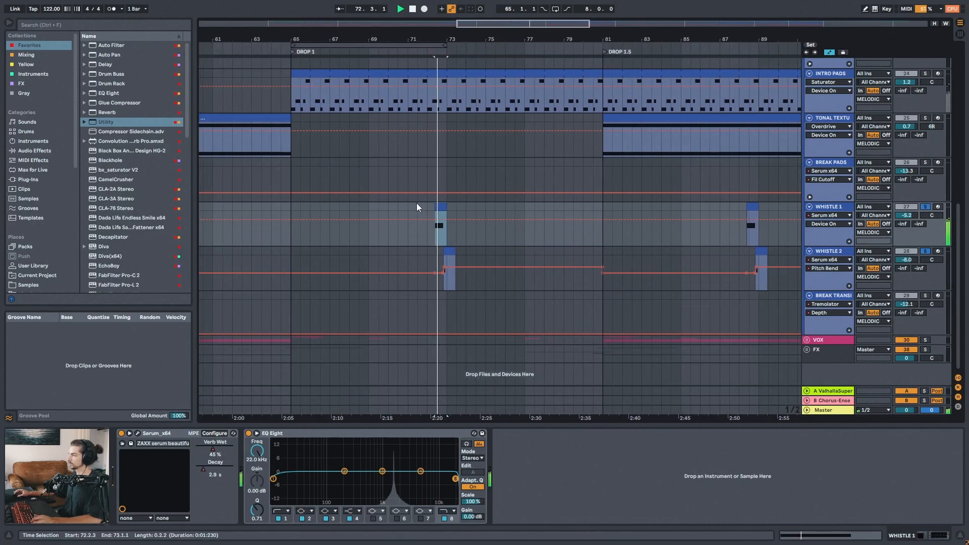
Play both whistles from bar 71.3 in the full mix with the solos off.
click(419, 207)
key(space)
key(space)
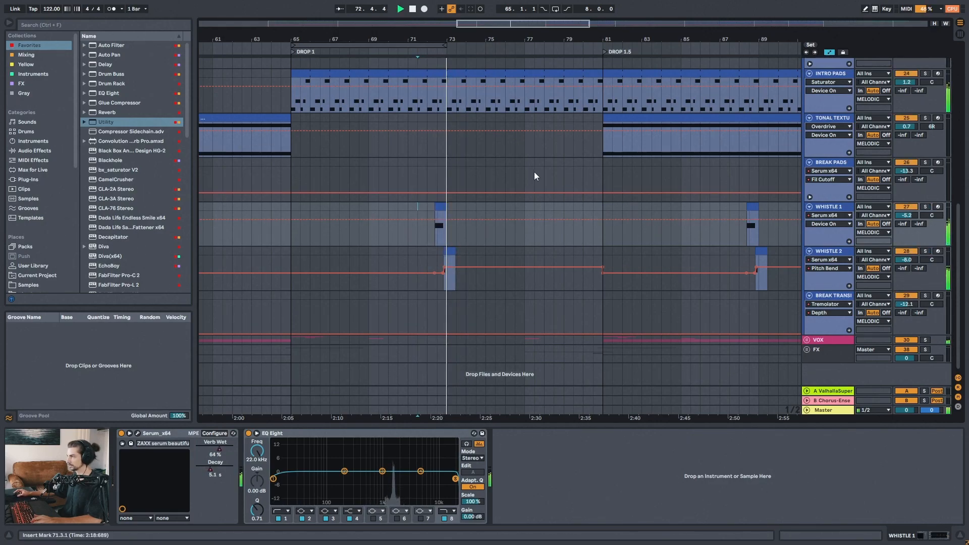
Solo the BREAK TRANSITION track and play its clip from the start of the break at bar 97.
scroll(482, 97, down, 5)
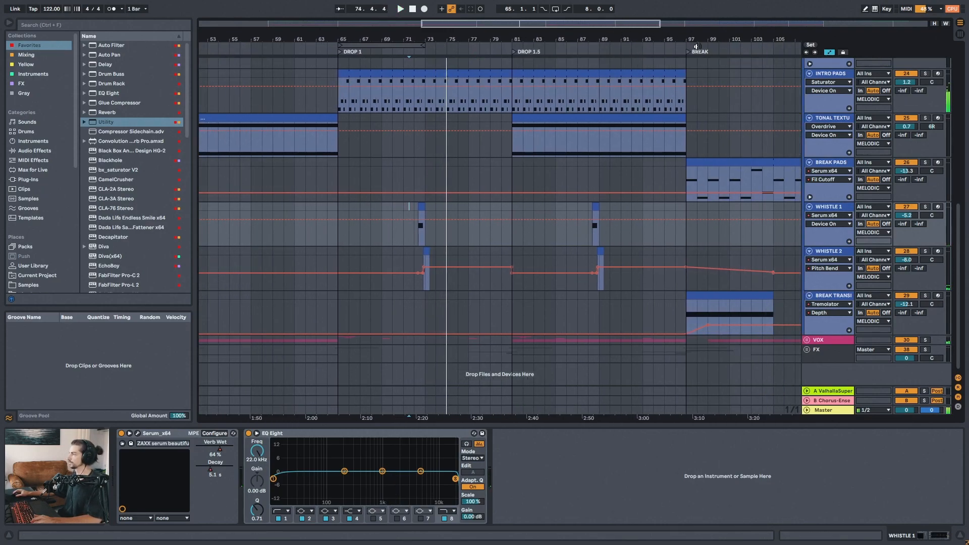
scroll(695, 47, down, 5)
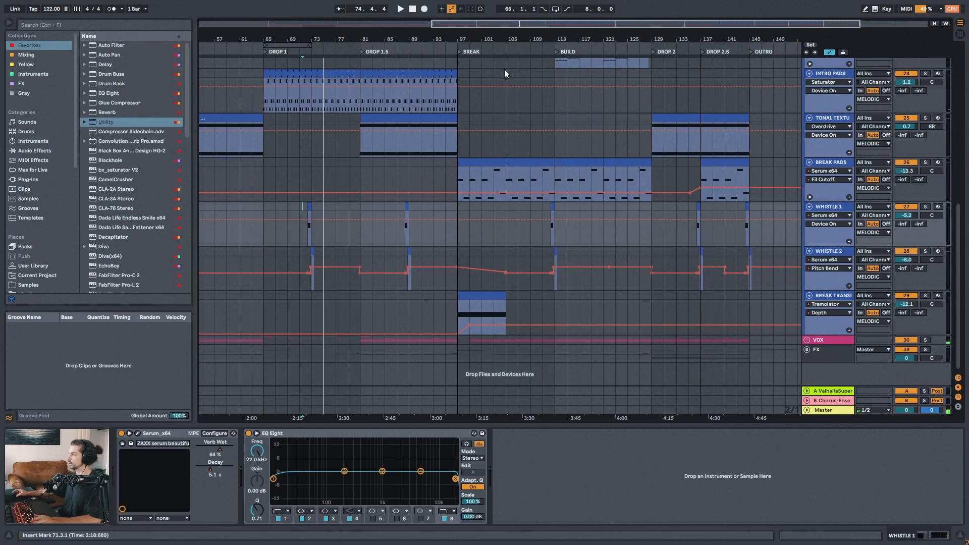
drag(468, 39, 467, 96)
click(446, 296)
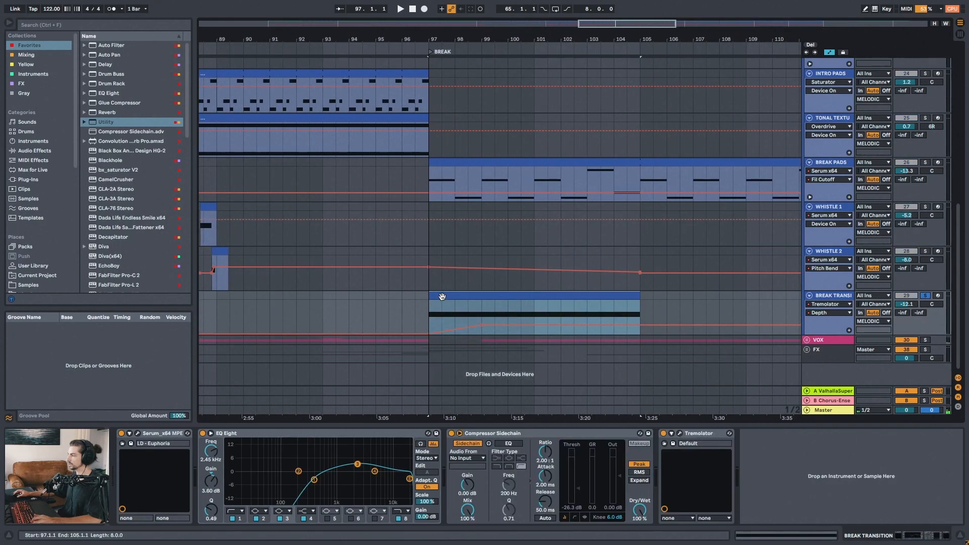
key(space)
drag(527, 39, 494, 36)
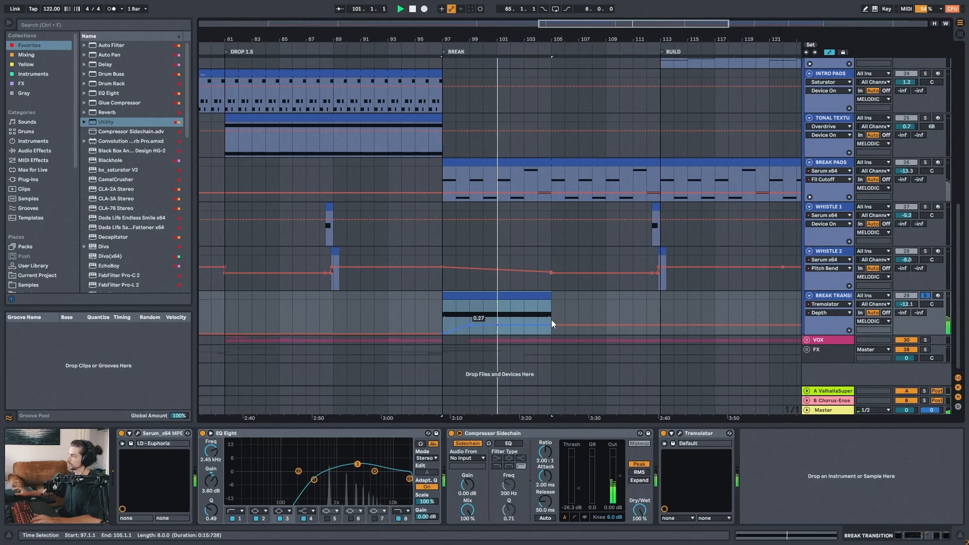
drag(627, 39, 528, 37)
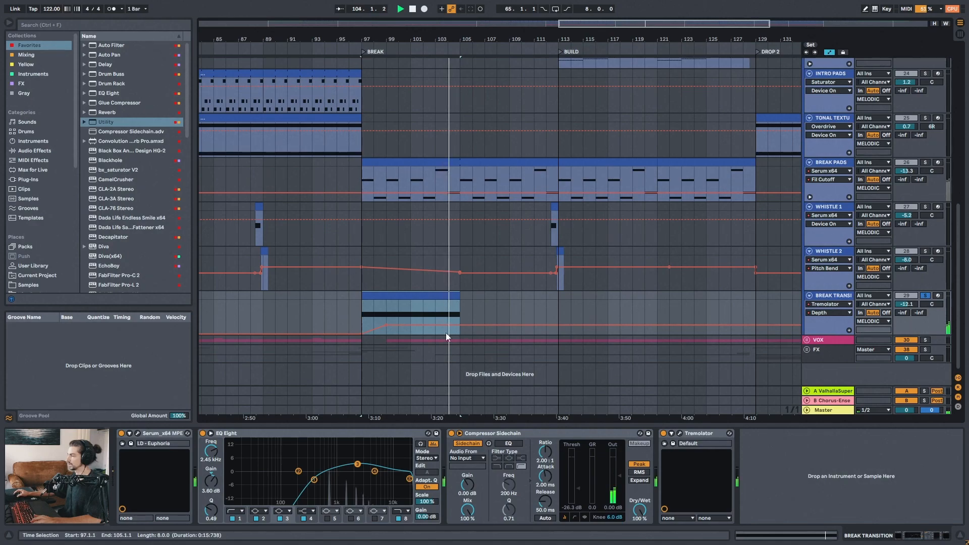
Hide the automation lanes and inspect the BREAK TRANSITION track's Serum patch while replaying its clip from bar 97.
key(a)
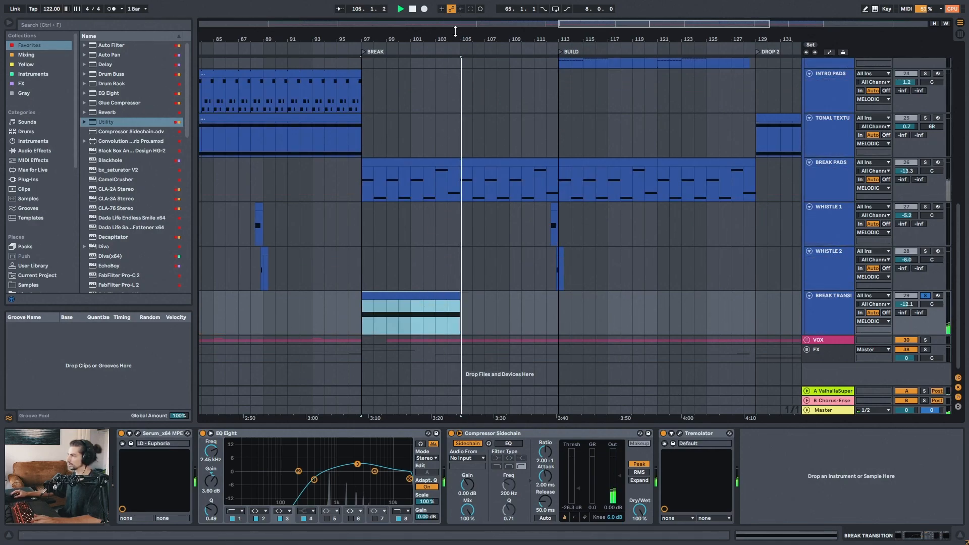
drag(571, 39, 486, 38)
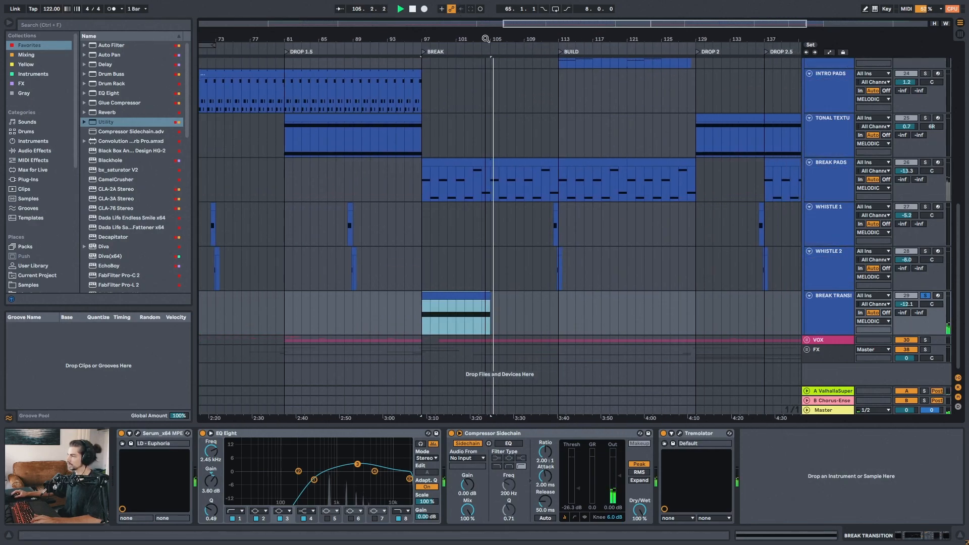
click(138, 433)
drag(442, 103, 284, 21)
key(space)
drag(389, 23, 524, 99)
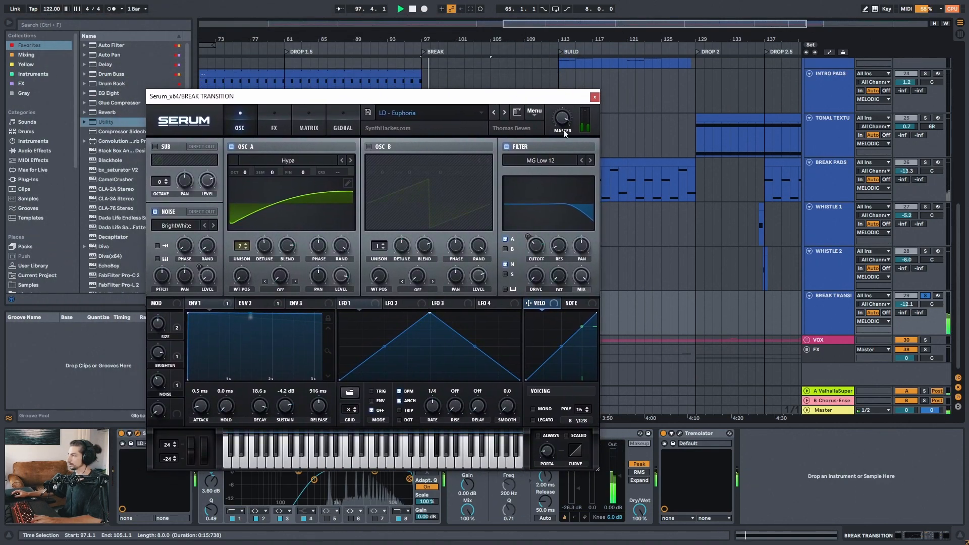
click(594, 97)
Play the Concorde reference track soloed from the start of the break, and turn its solo off.
drag(963, 286, 962, 123)
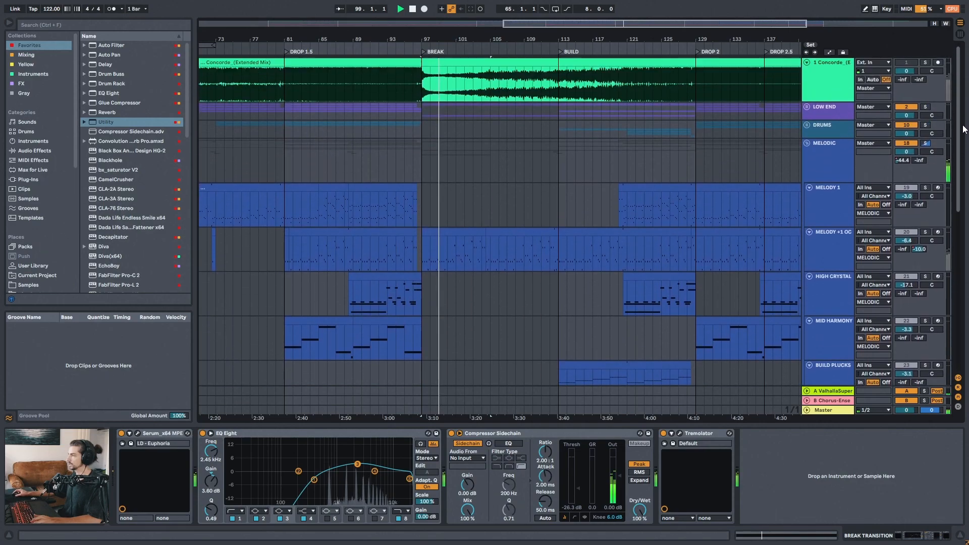
click(423, 88)
mouse_move(443, 39)
mouse_down()
mouse_move(429, 68)
mouse_move(444, 22)
mouse_move(424, 42)
mouse_up()
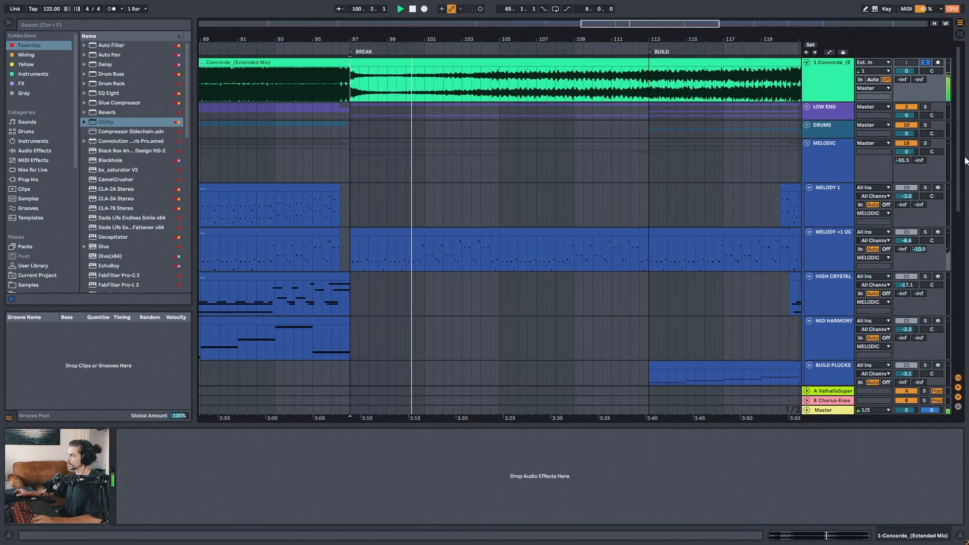
click(925, 63)
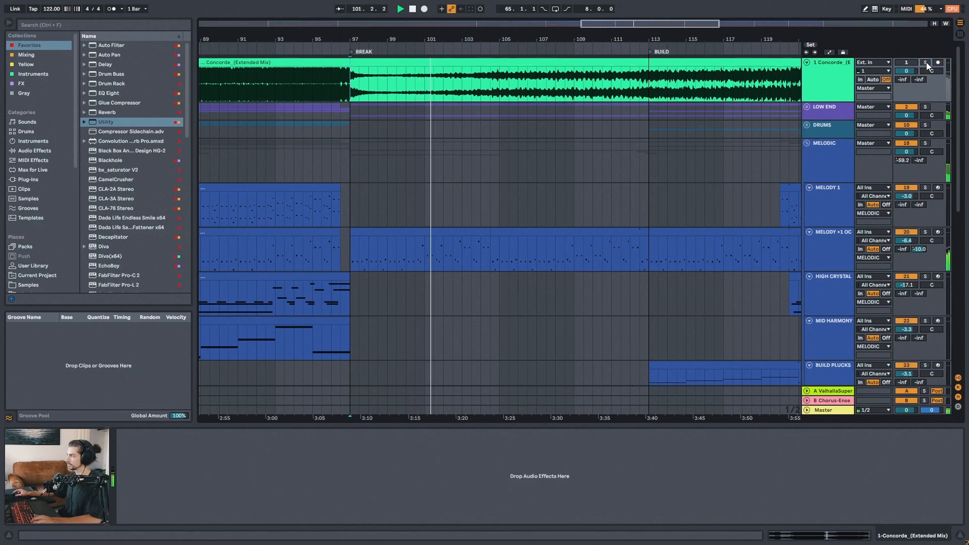
Select the MELODIC group and examine the stereo width settings of its Ozone 9 Imager.
drag(960, 184, 960, 341)
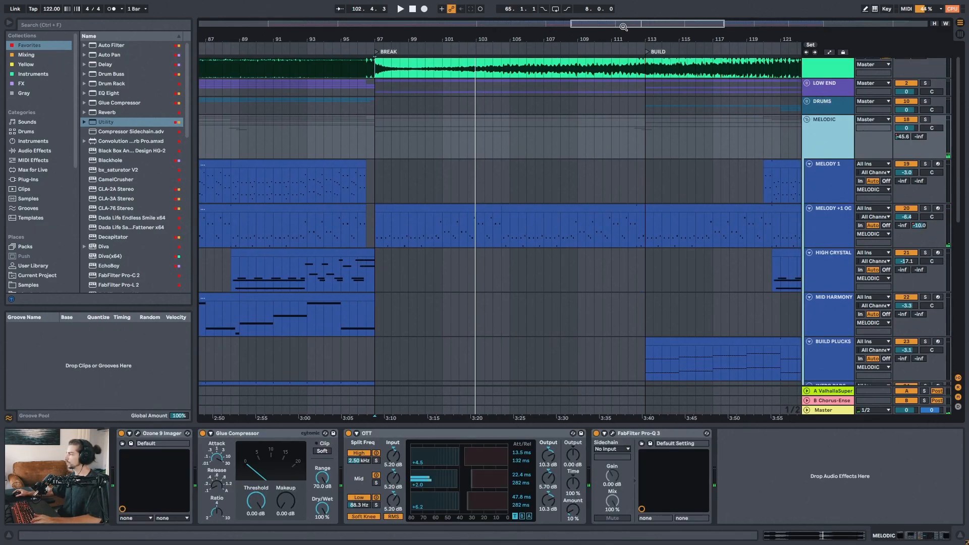
drag(609, 39, 624, 15)
click(137, 434)
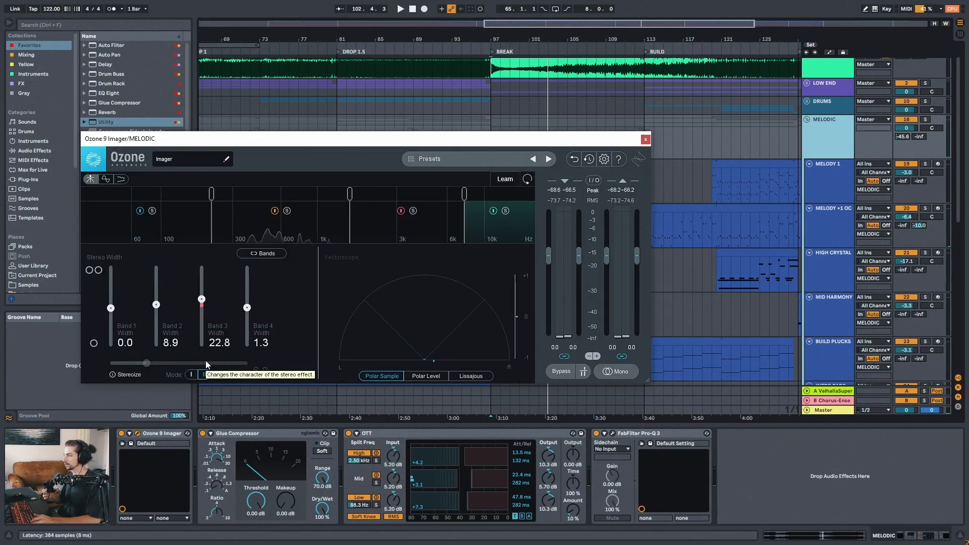
drag(357, 136, 364, 88)
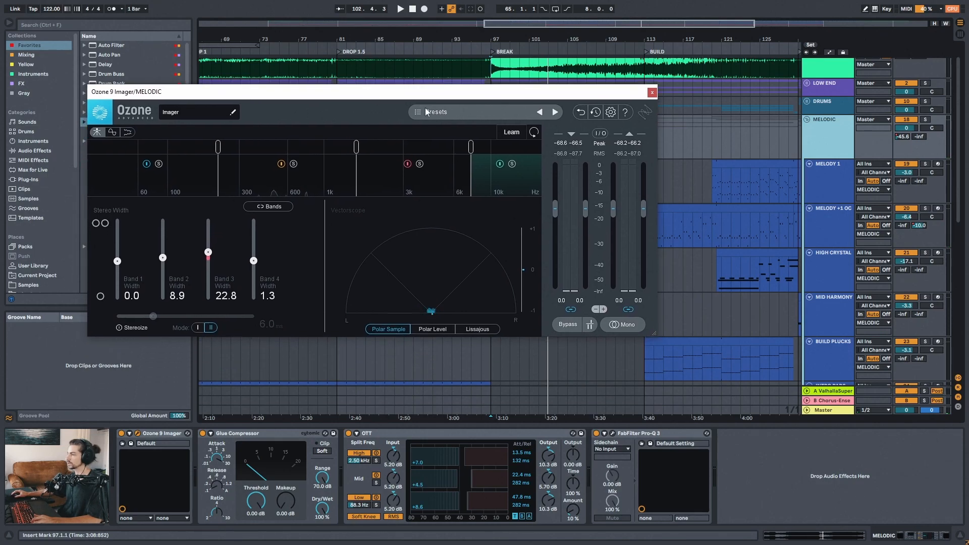
click(651, 93)
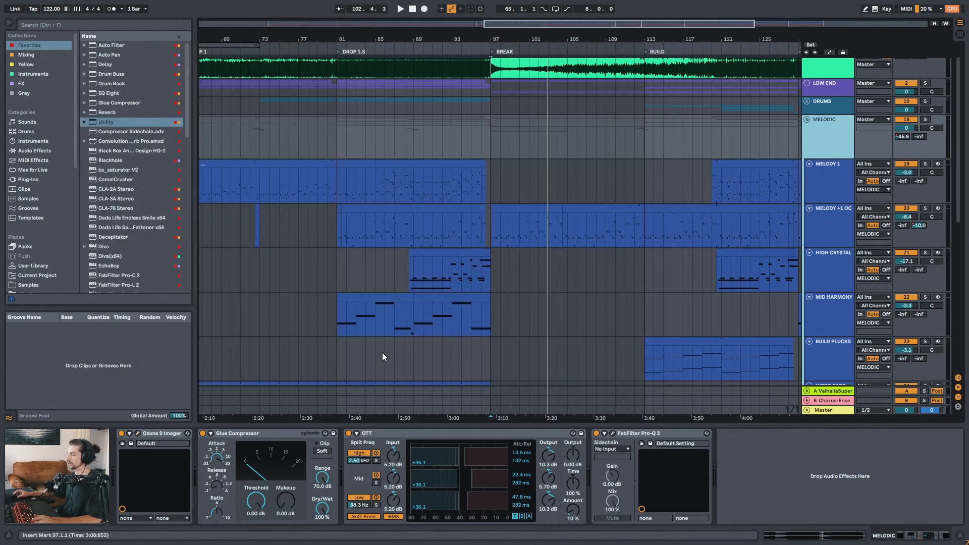
Examine the MELODIC group's Glue Compressor, OTT and FabFilter Pro-Q 3 settings.
drag(514, 39, 515, 18)
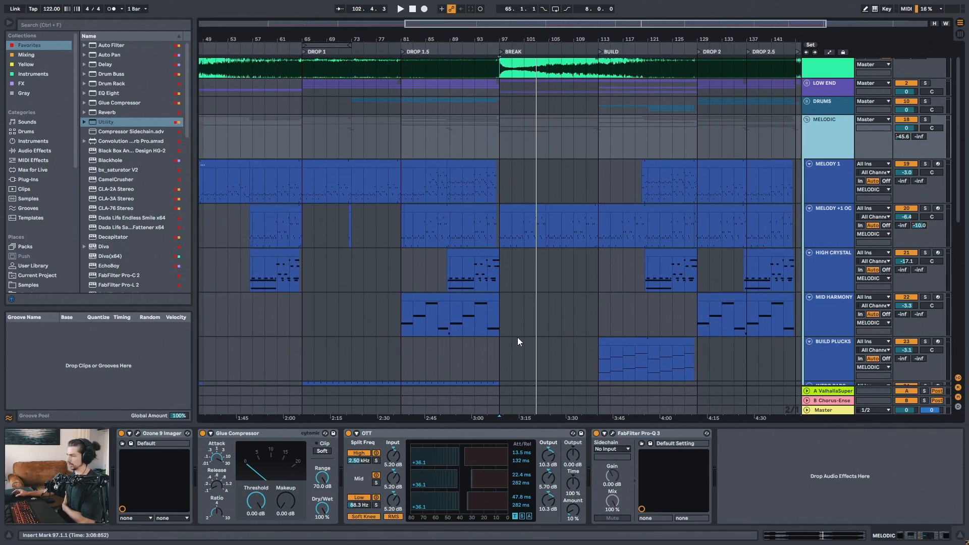
click(256, 434)
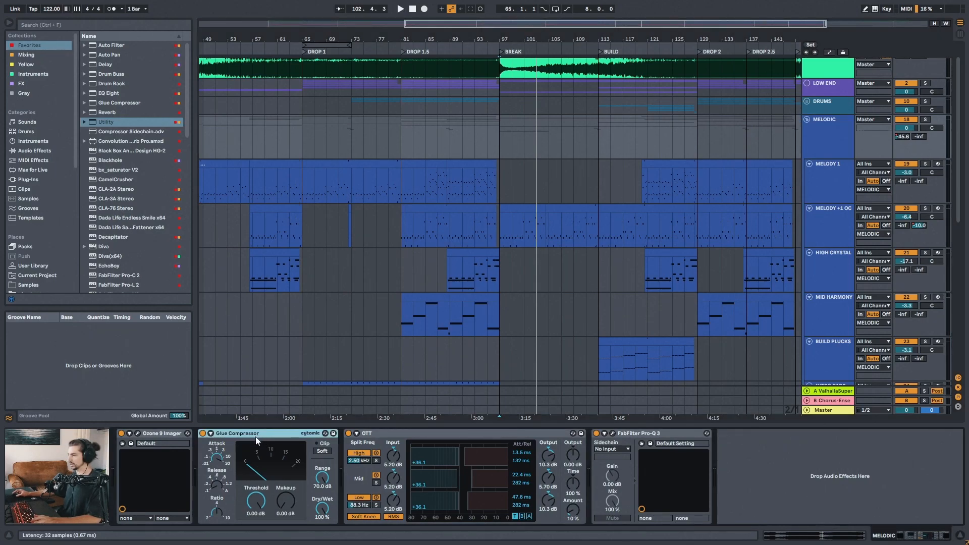
click(856, 146)
drag(573, 37, 570, 22)
drag(631, 34, 607, 98)
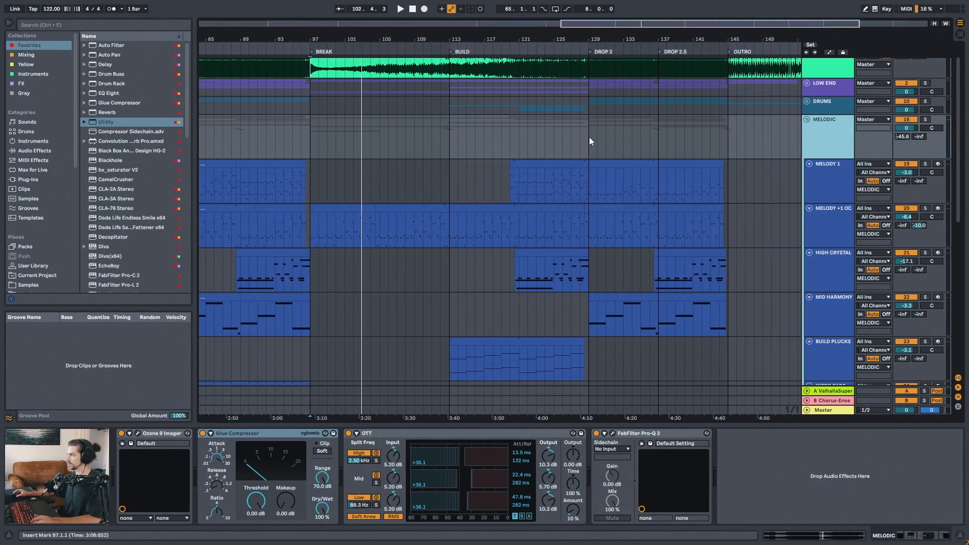
click(392, 434)
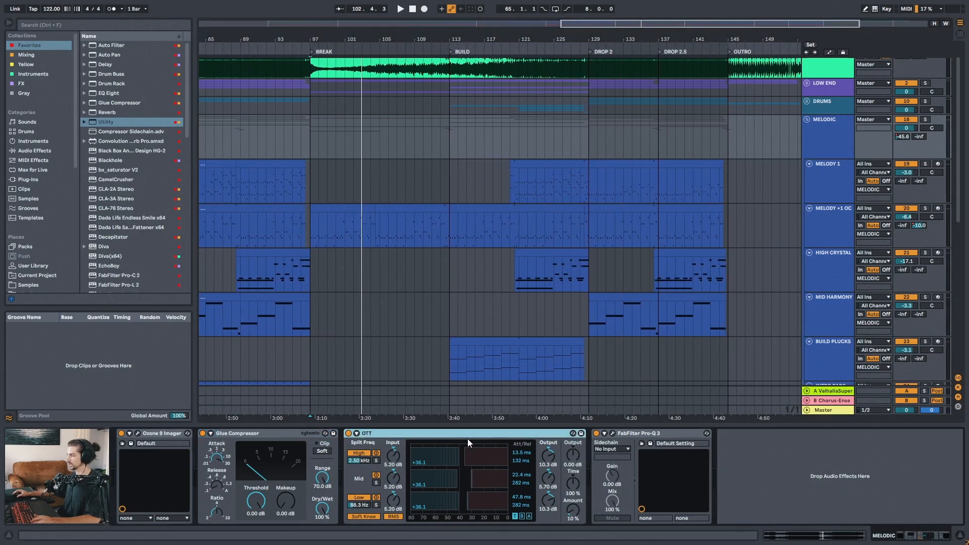
click(613, 433)
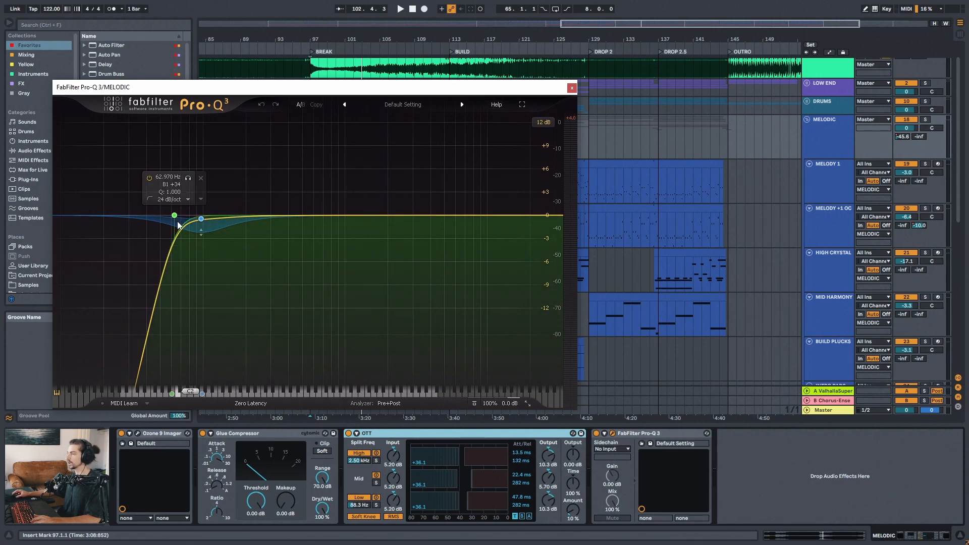
click(572, 89)
Play the MELODIC group soloed from Drop 2 at bar 129 and check its spectrum in FabFilter Pro-Q 3.
scroll(552, 132, down, 3)
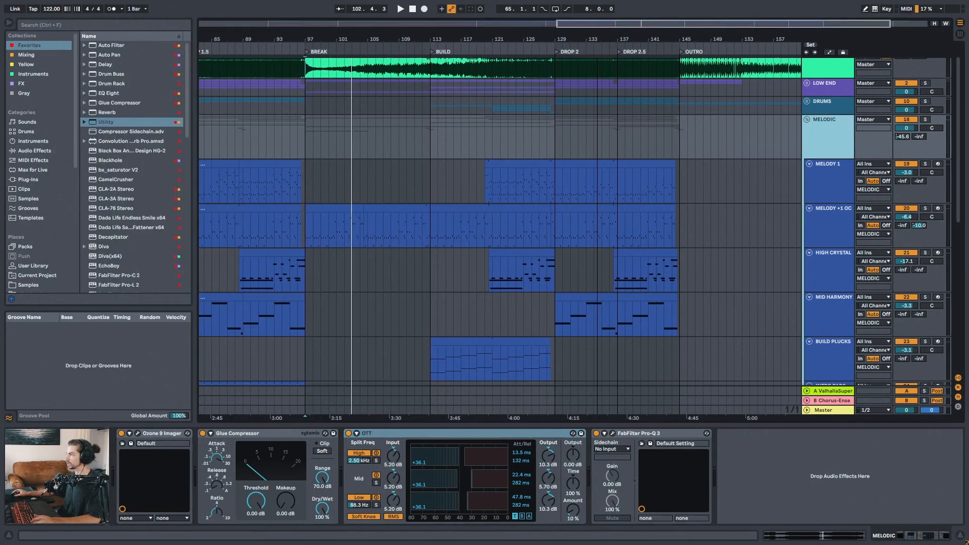
click(547, 142)
key(space)
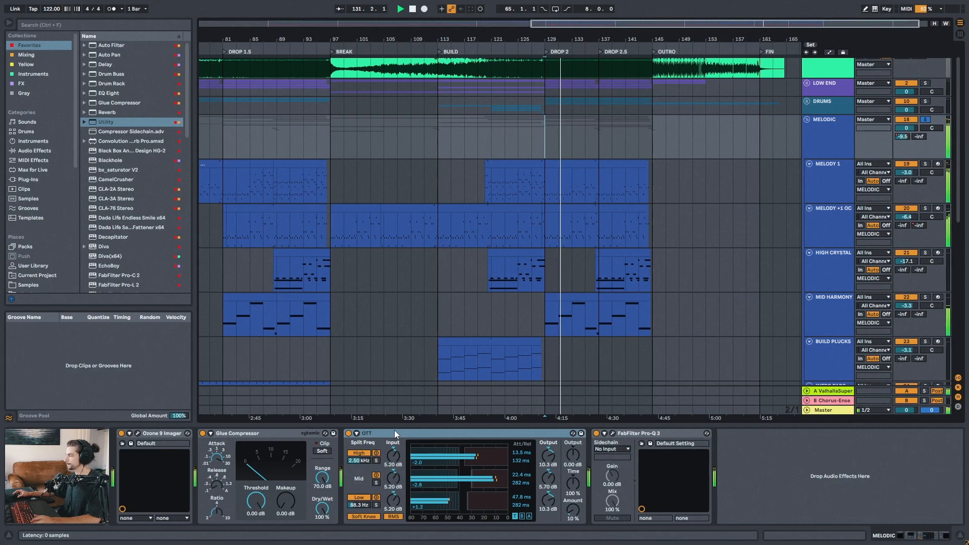
click(613, 433)
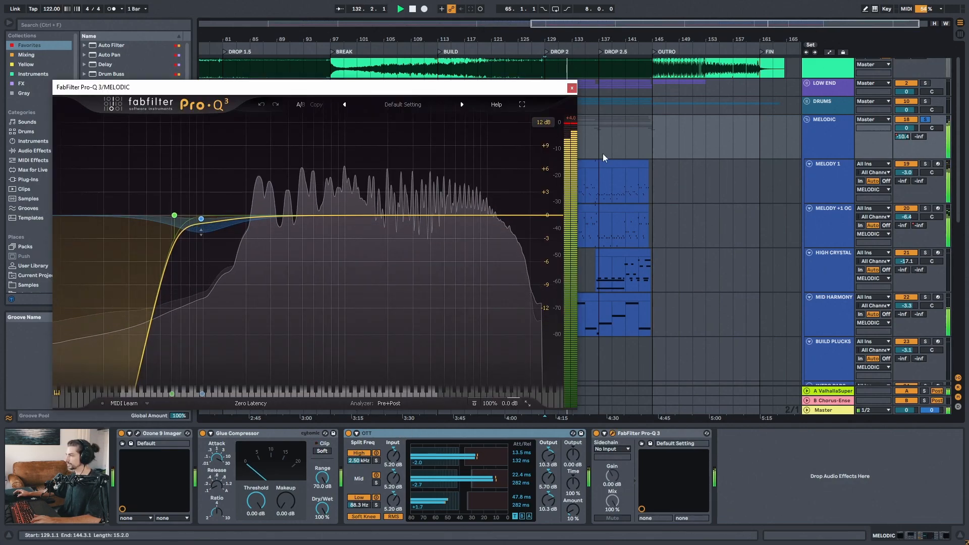
click(567, 87)
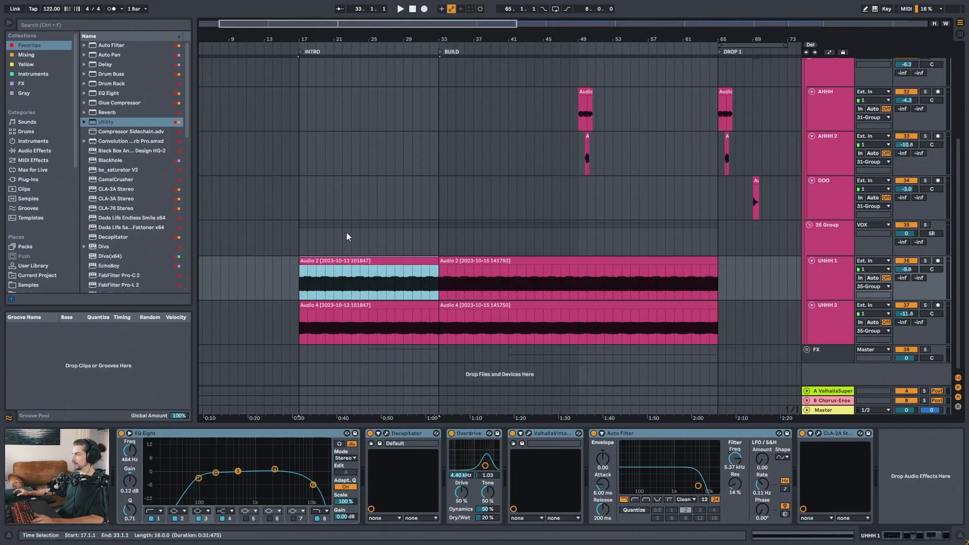
Review the vocal clips across the arrangement and play the intro from bar 17 with the Concorde reference track soloed.
drag(533, 36, 533, 8)
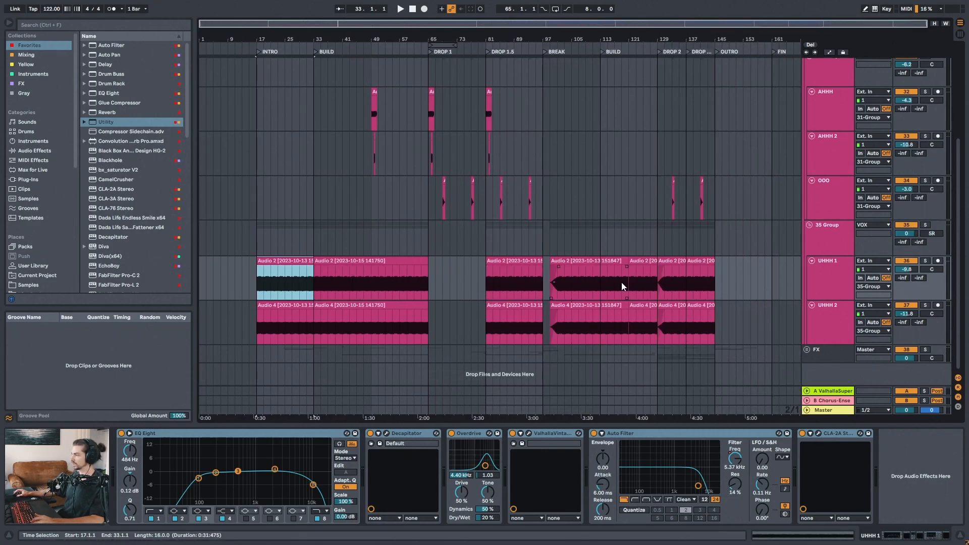
scroll(584, 287, up, 1)
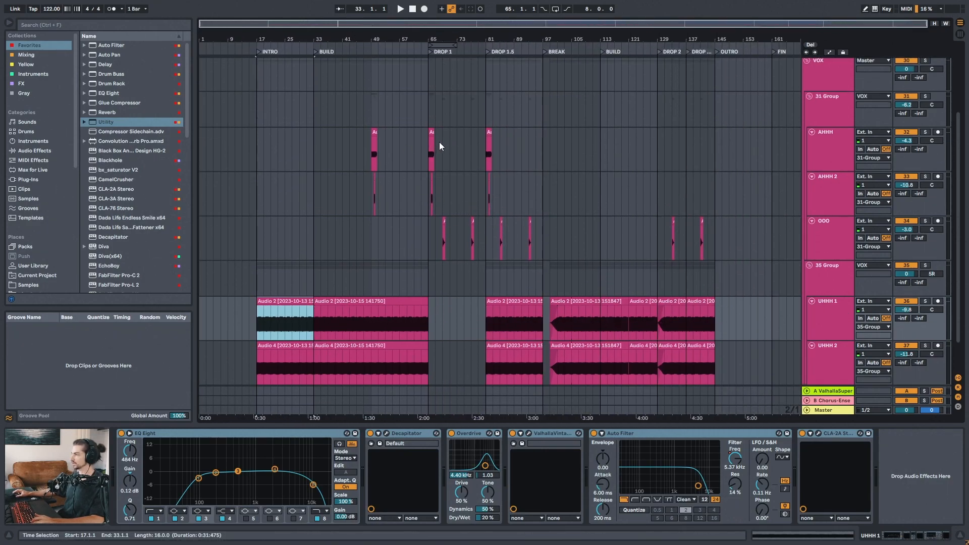
drag(274, 42, 331, 31)
scroll(329, 288, down, 1)
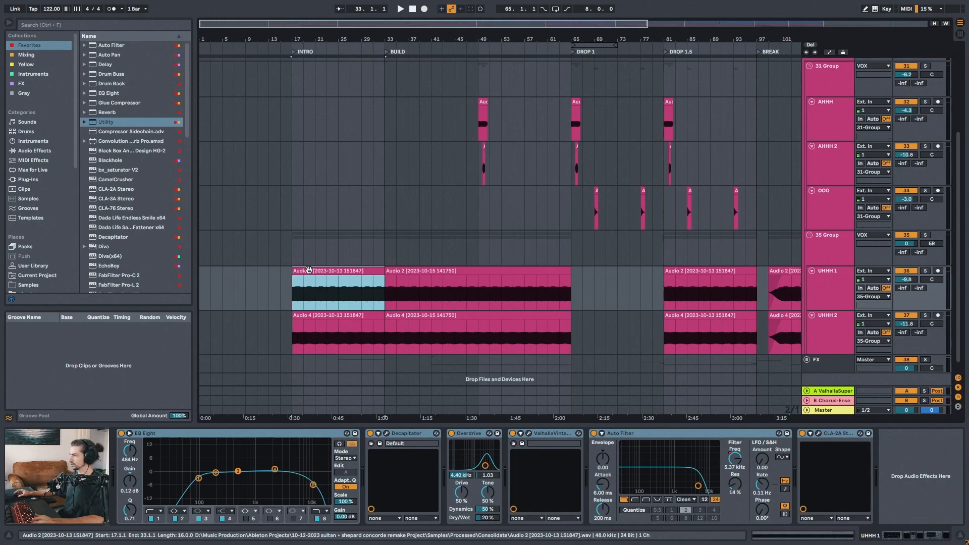
click(829, 256)
key(space)
scroll(959, 244, up, 4)
click(924, 63)
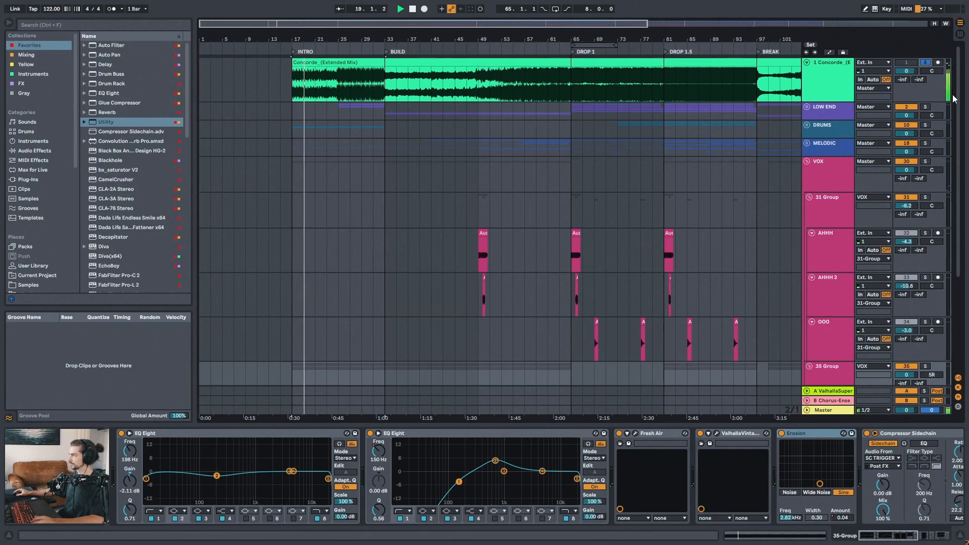
Play the 35 Group vocals soloed from the start of the intro at bar 17.
scroll(955, 101, down, 4)
drag(326, 41, 352, 55)
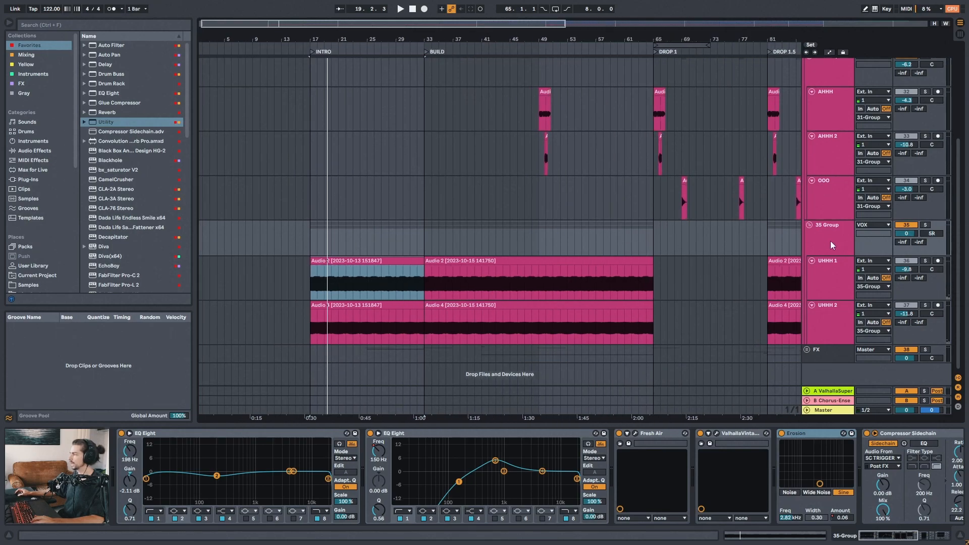
key(space)
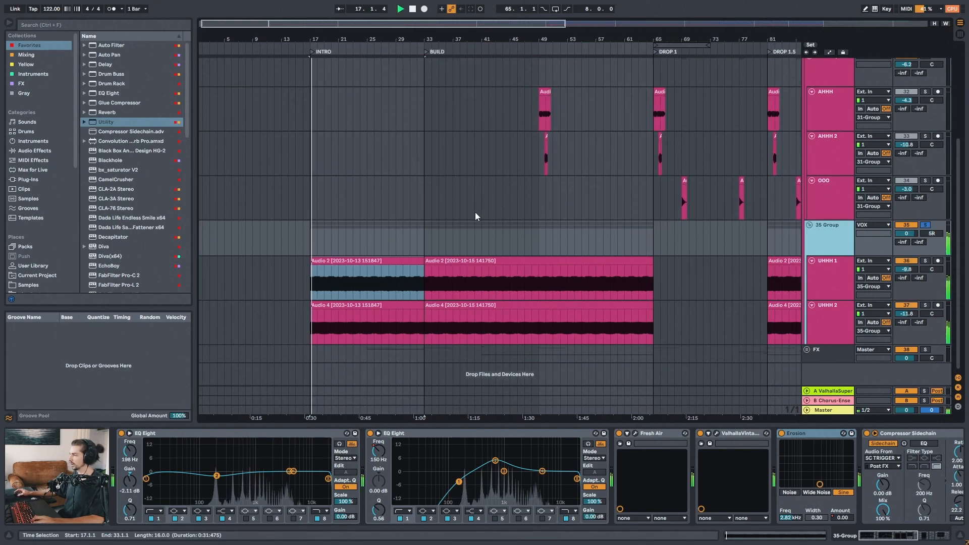
Bypass all effect devices on the UHHH 1 and UHHH 2 vocal tracks.
click(818, 278)
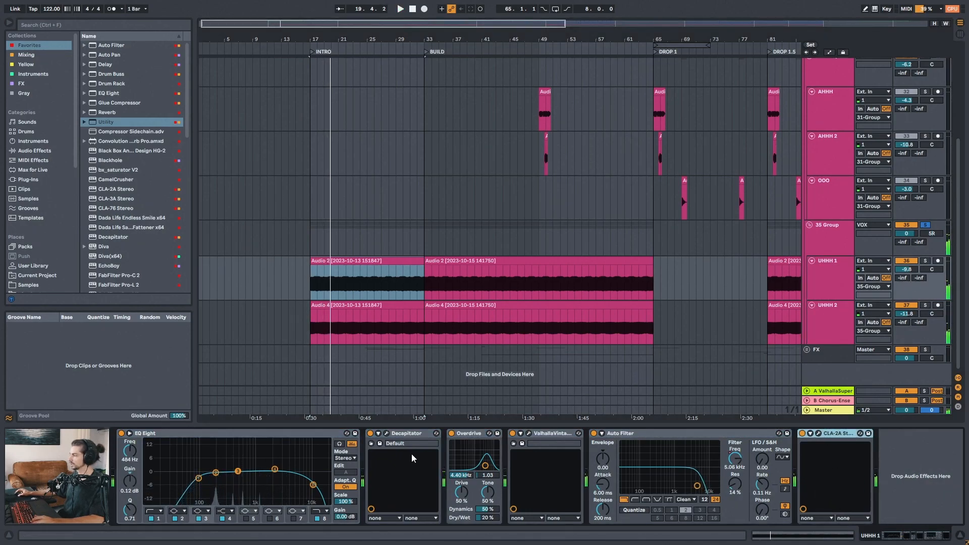
click(265, 435)
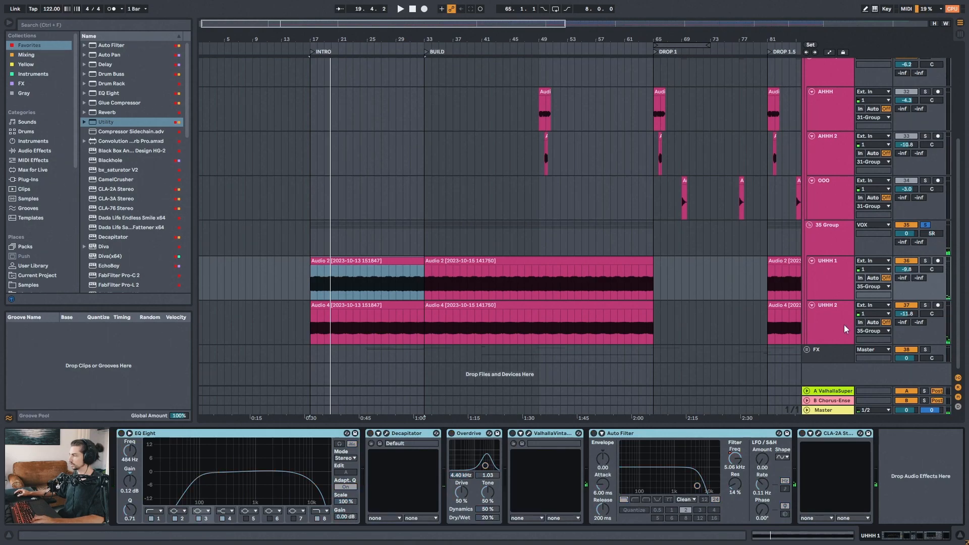
click(844, 325)
click(830, 435)
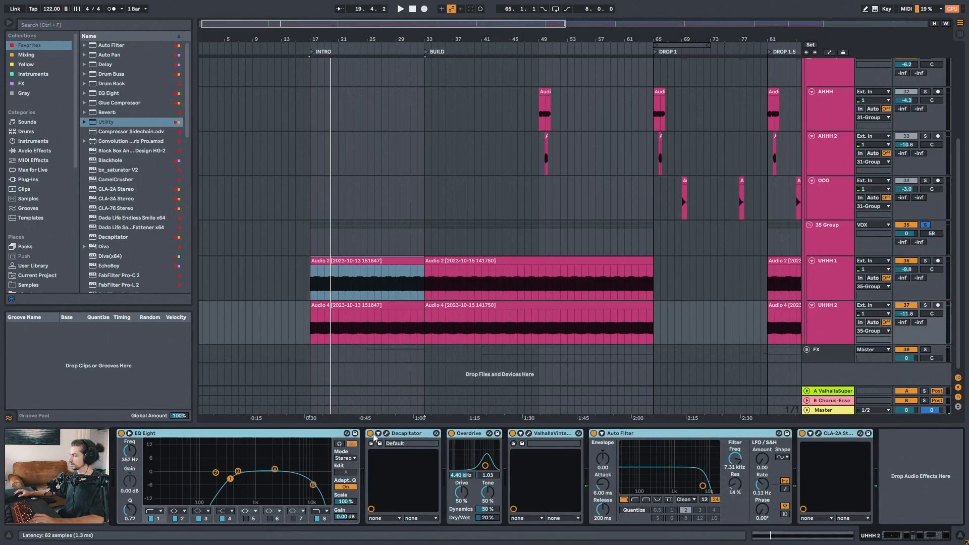
Examine the 35 Group's effect chain and play the intro from bar 17 while viewing the UHHH 1 and UHHH 2 devices.
click(831, 240)
click(276, 435)
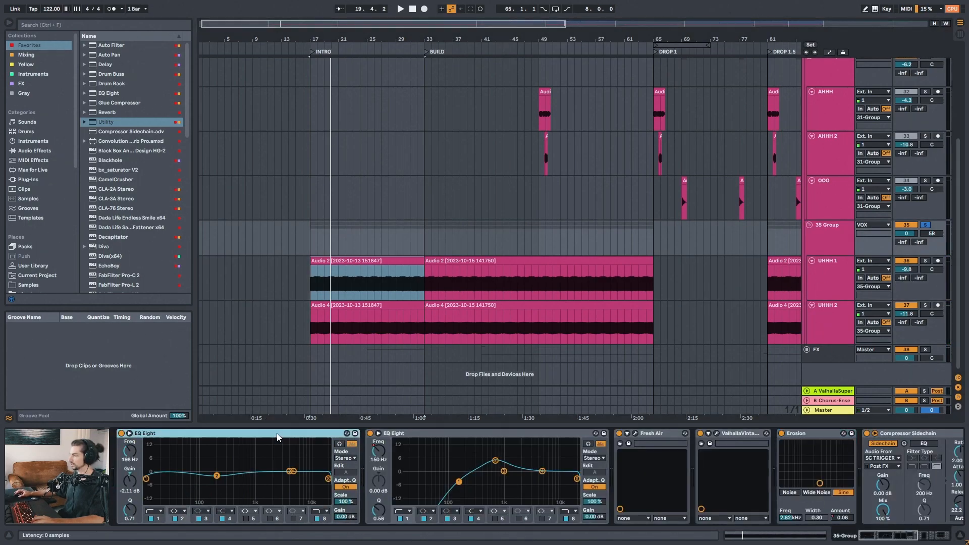
click(899, 536)
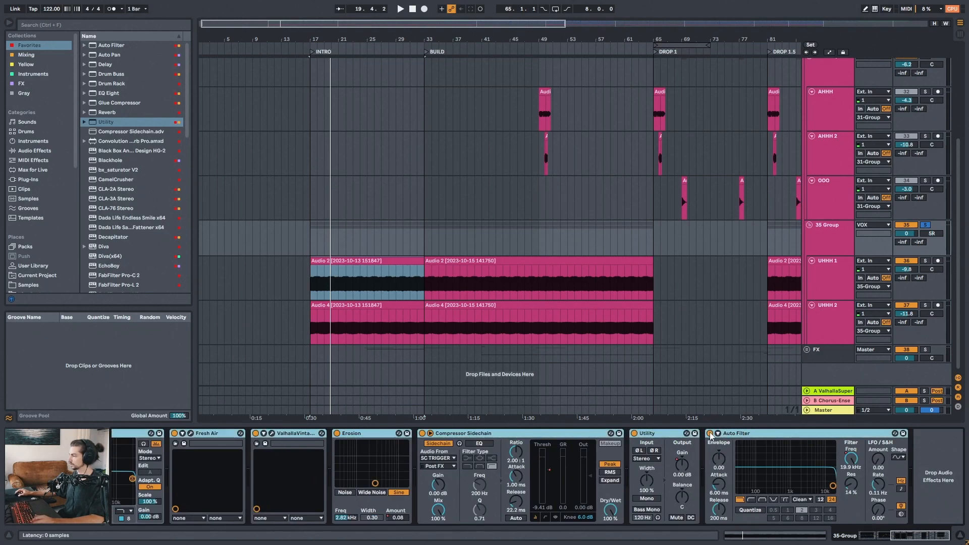
key(space)
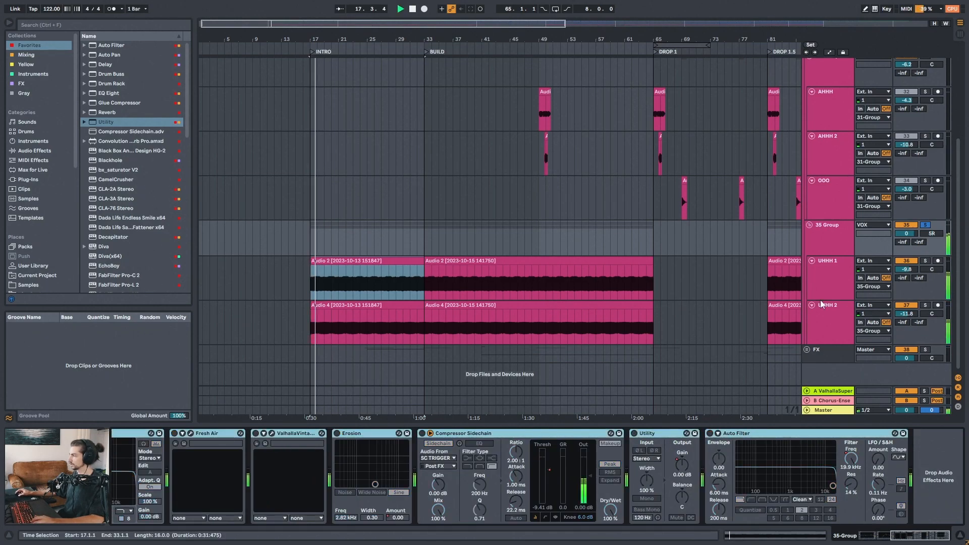
click(821, 277)
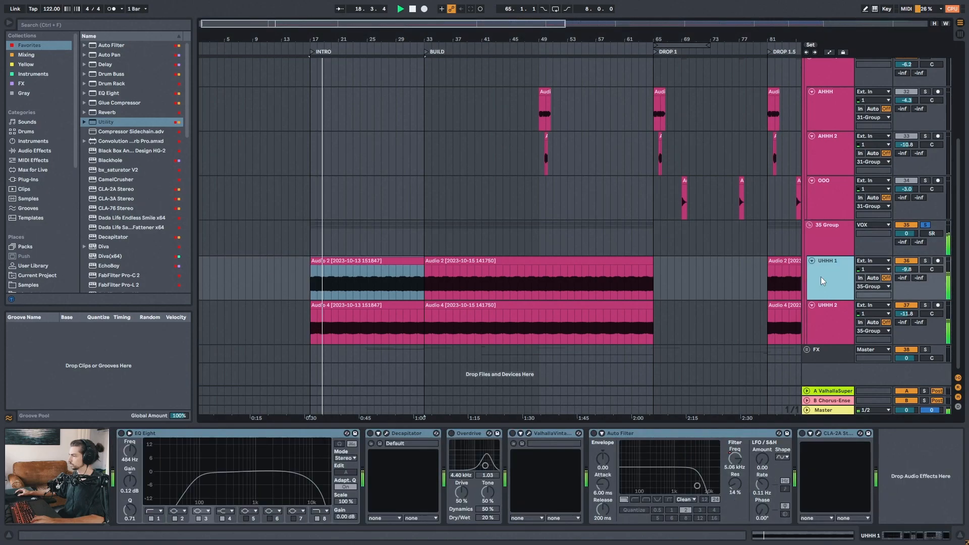
click(829, 330)
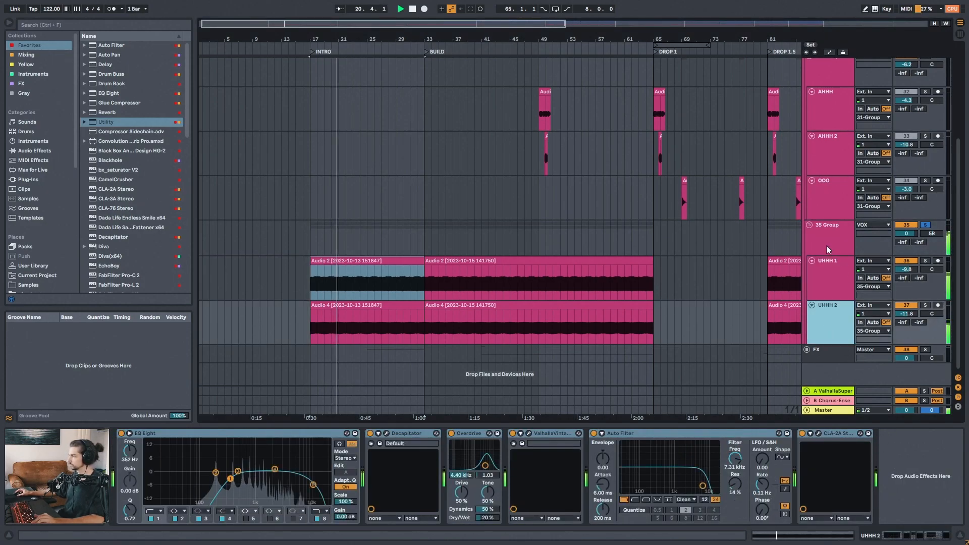
key(s)
key(s)
drag(363, 44, 339, 38)
key(space)
Play the UHHH 1 intro clip soloed from bar 17 while inspecting the track's Decapitator and Overdrive devices.
click(317, 265)
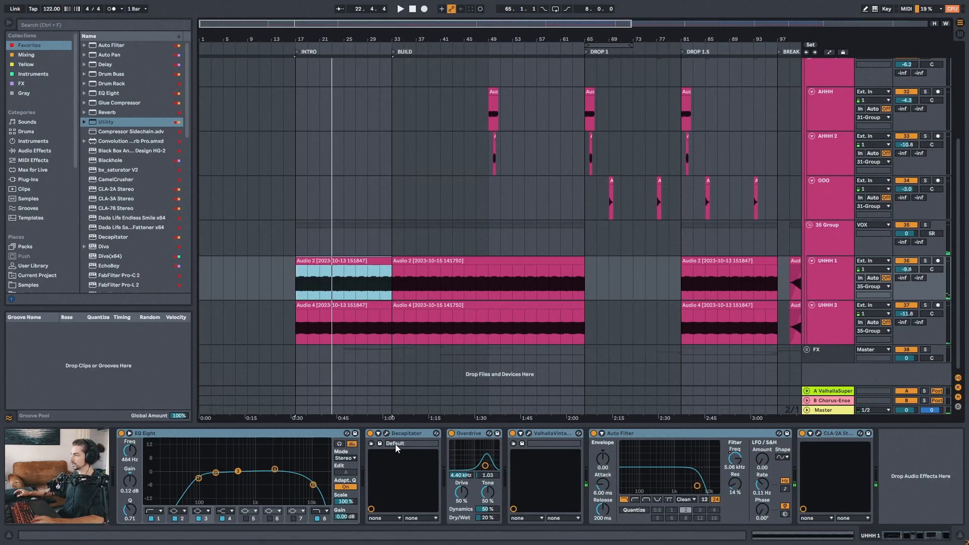
click(387, 433)
key(space)
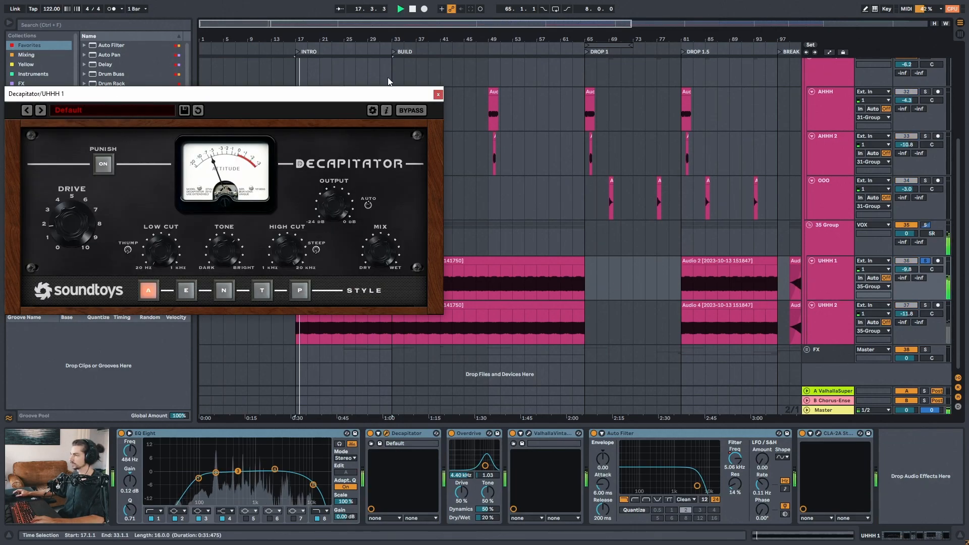
click(438, 94)
click(460, 435)
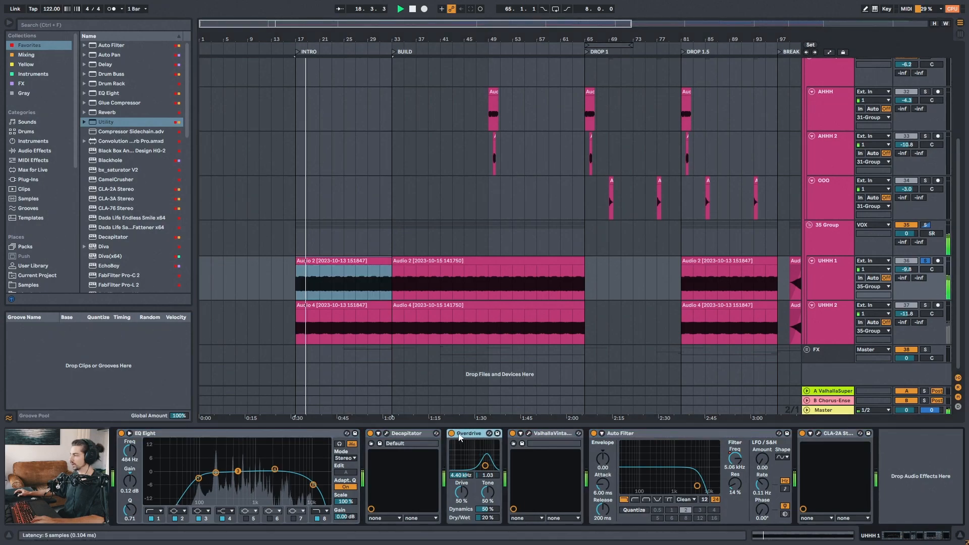
key(space)
Play the first build unsoloed from bar 41.
drag(395, 53, 368, 49)
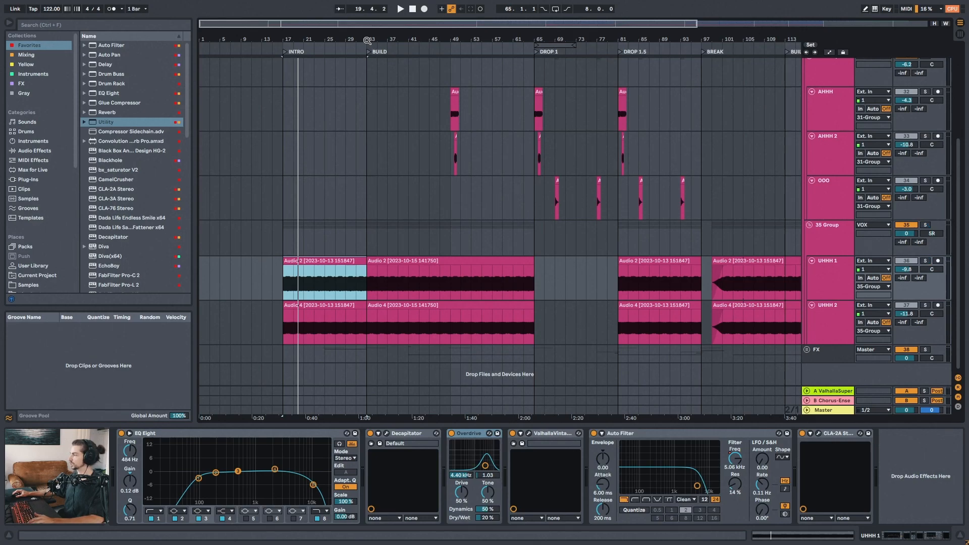
click(410, 246)
key(space)
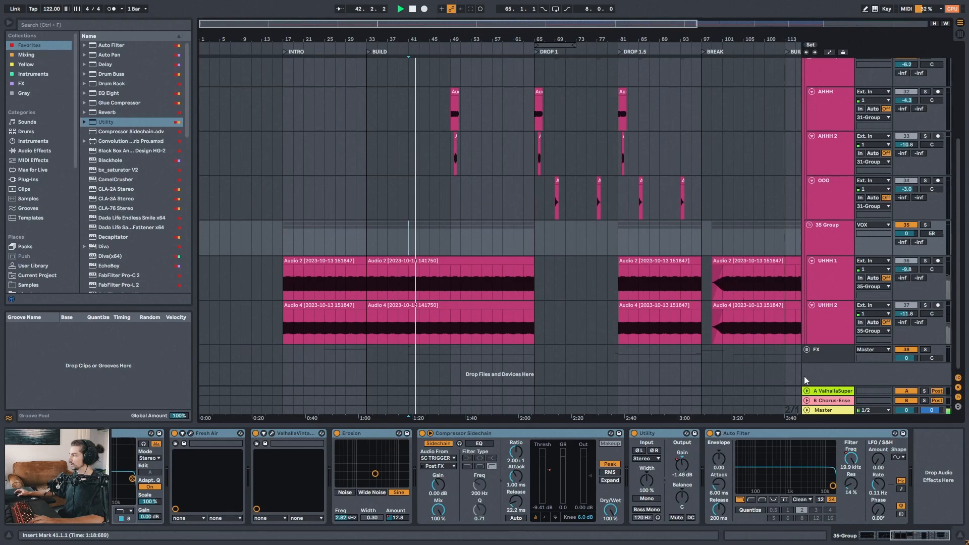
Open ADPTR MetricAB on the Master and audition the build from bar 41 through its High band filter.
click(824, 410)
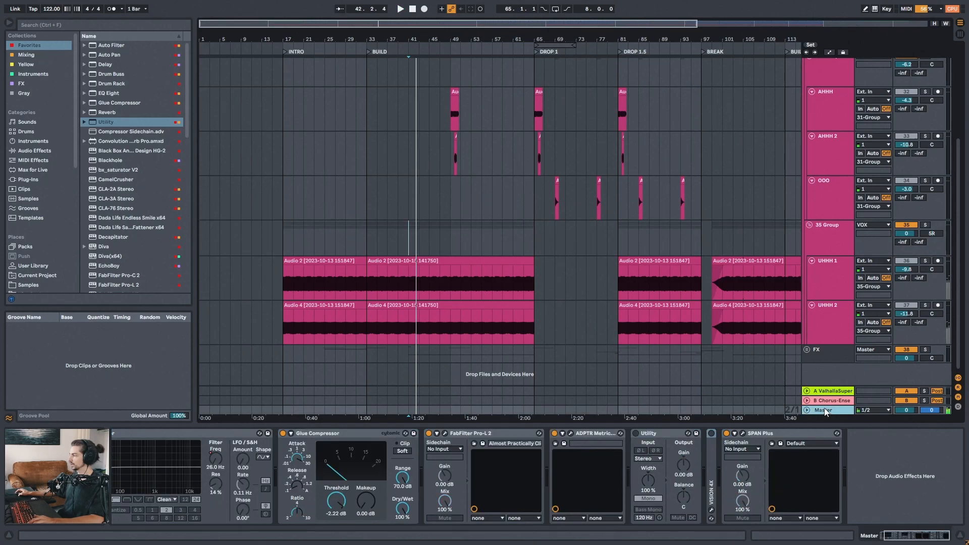
click(571, 433)
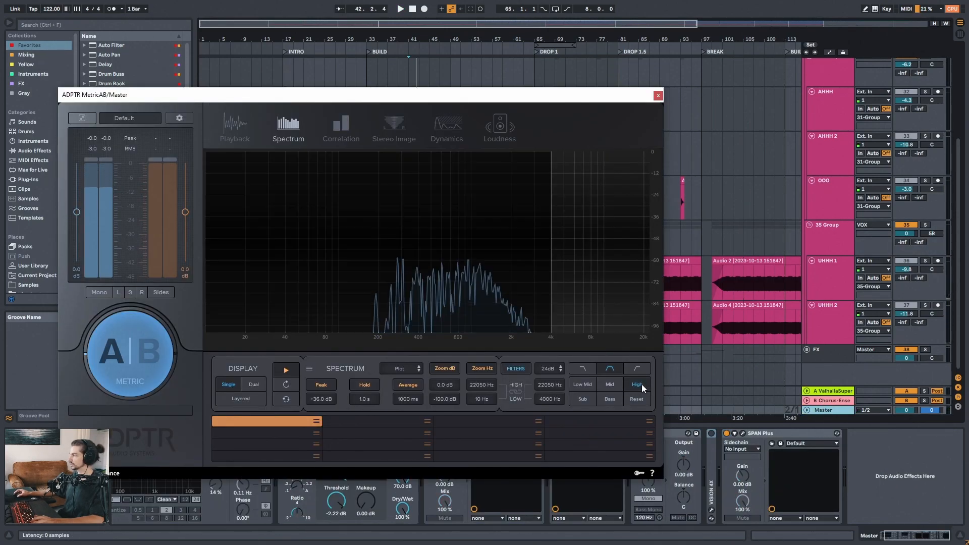
key(space)
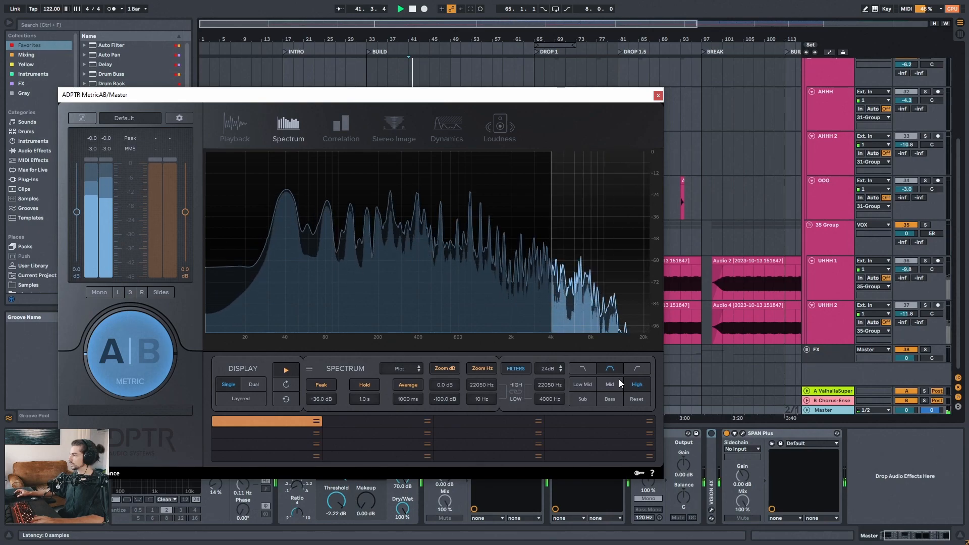
click(611, 385)
click(637, 383)
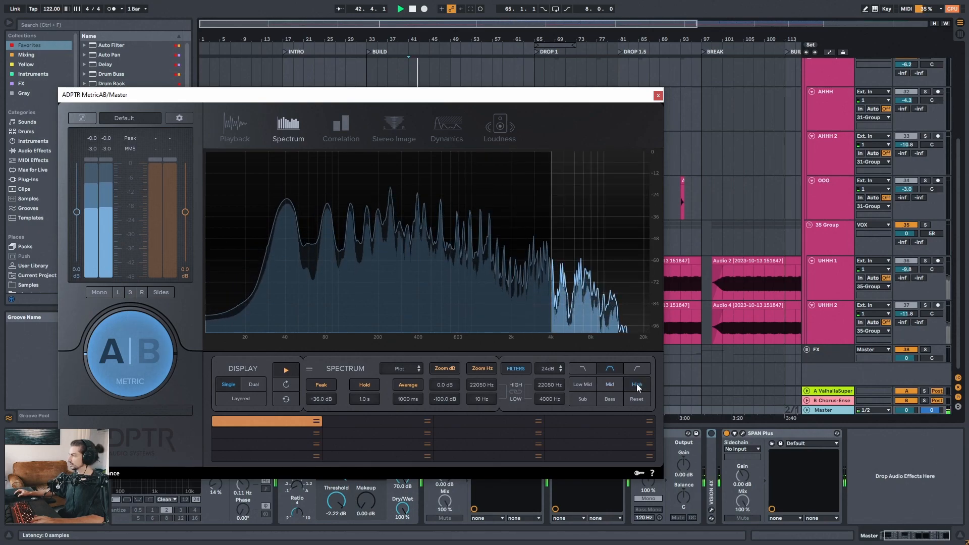
key(space)
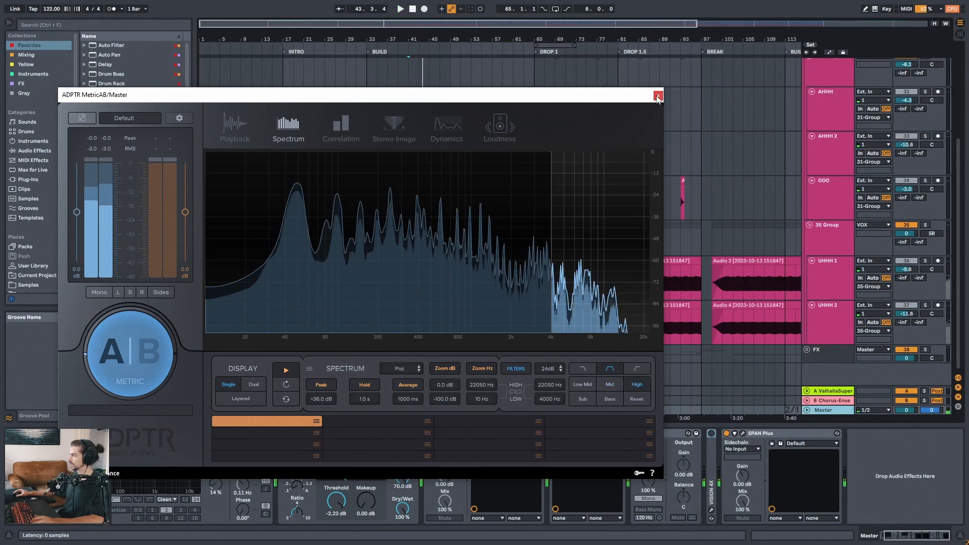
click(658, 96)
Switch the MetricAB filter on the Master to the Bass band and close the plugin.
click(571, 433)
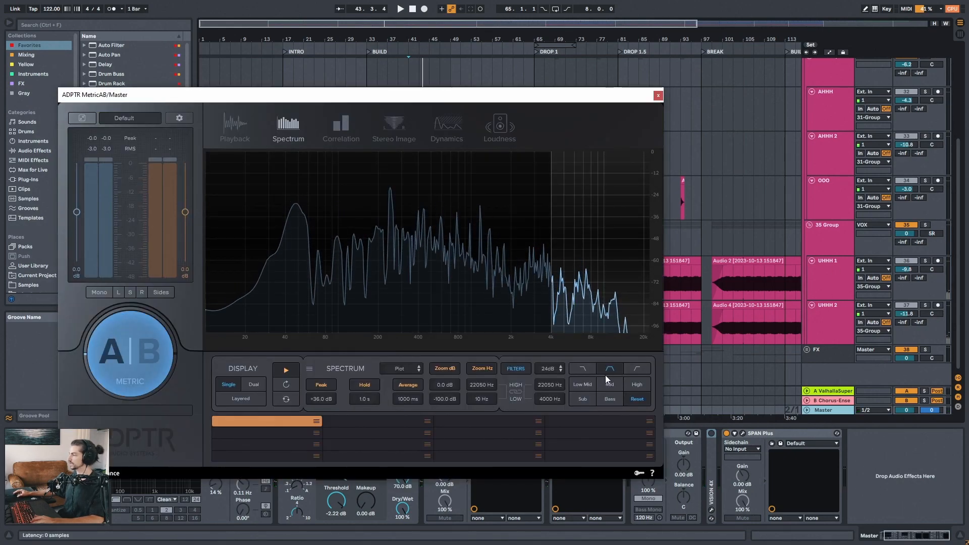
click(610, 399)
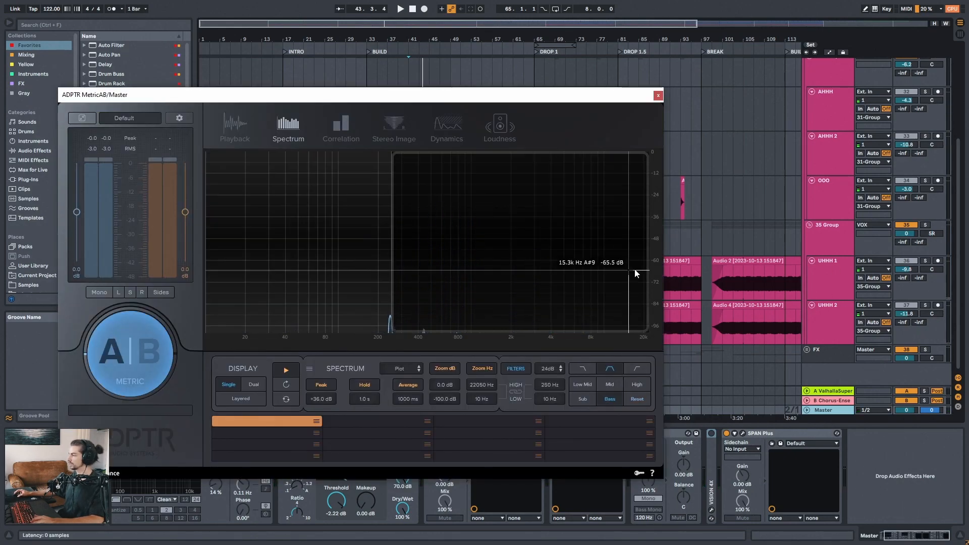
click(658, 96)
click(839, 247)
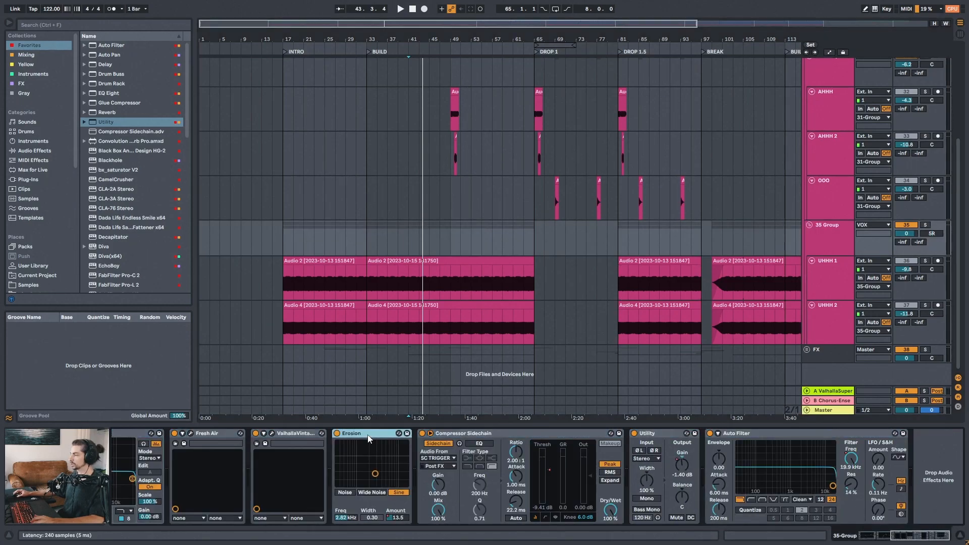
drag(927, 531, 889, 541)
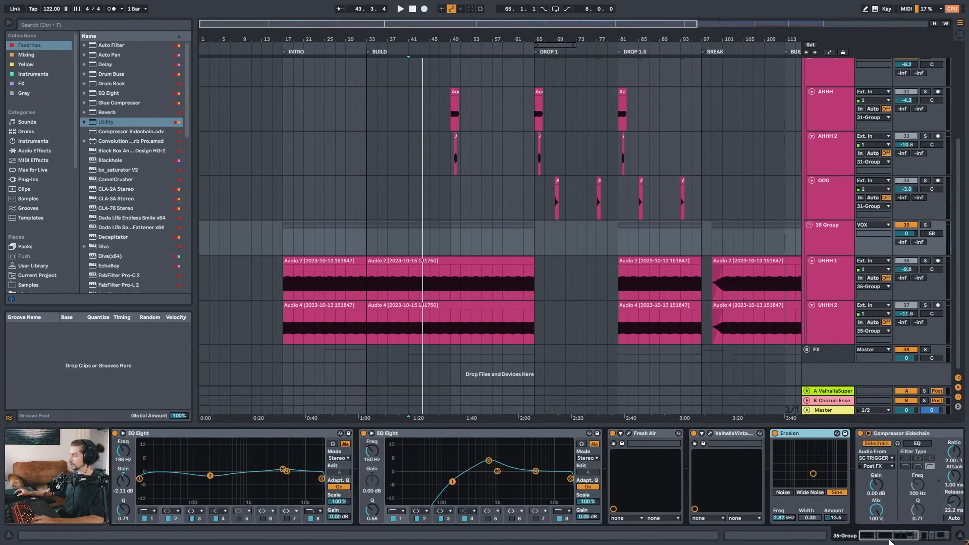
click(841, 247)
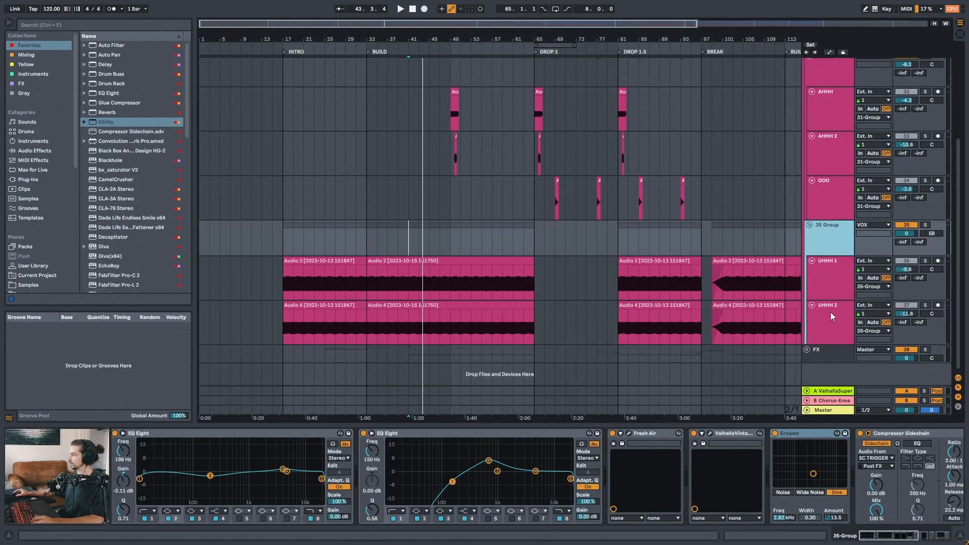
drag(897, 541, 907, 536)
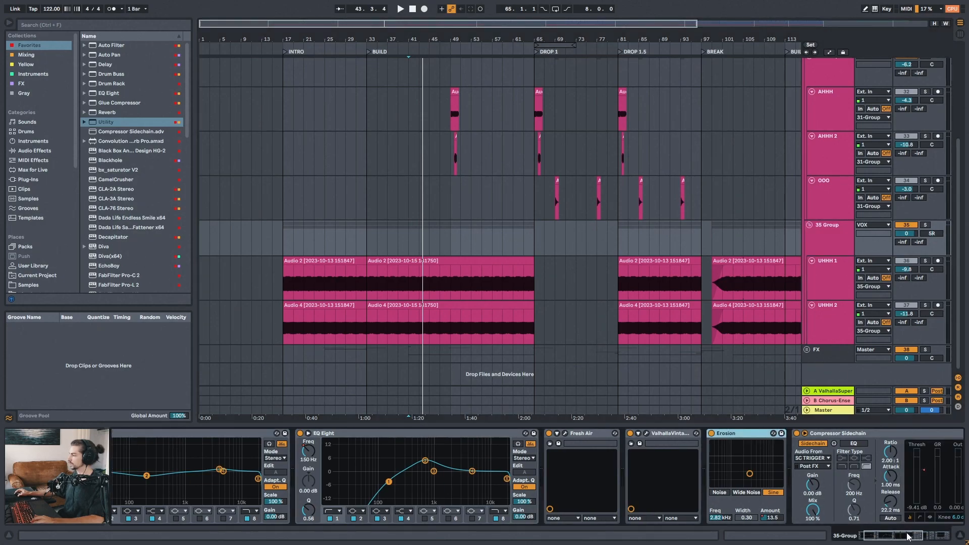
key(s)
key(space)
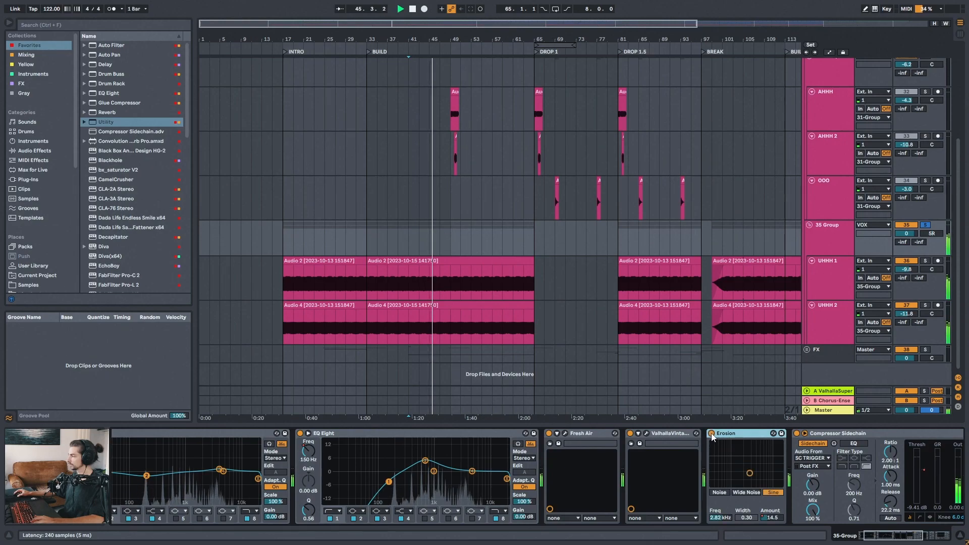
Compare the soloed 35 Group with Fresh Air on and bypassed, playing from bar 41 with the plugin window open.
click(564, 433)
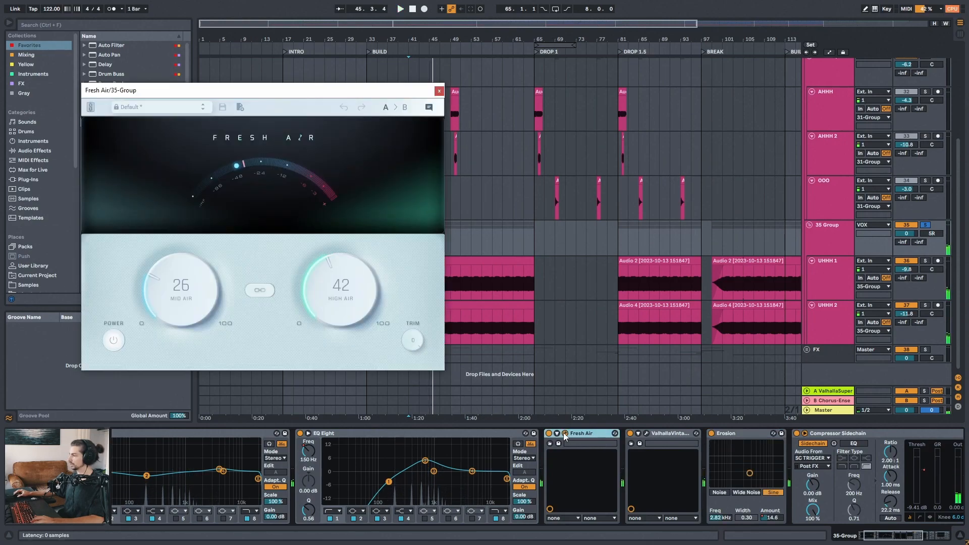
drag(379, 90, 305, 89)
key(space)
click(549, 434)
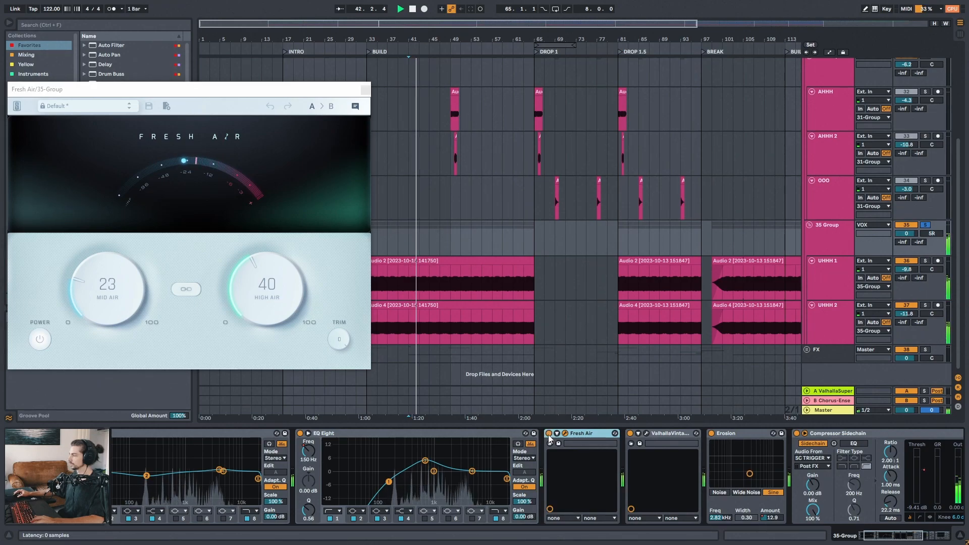
click(549, 435)
click(549, 434)
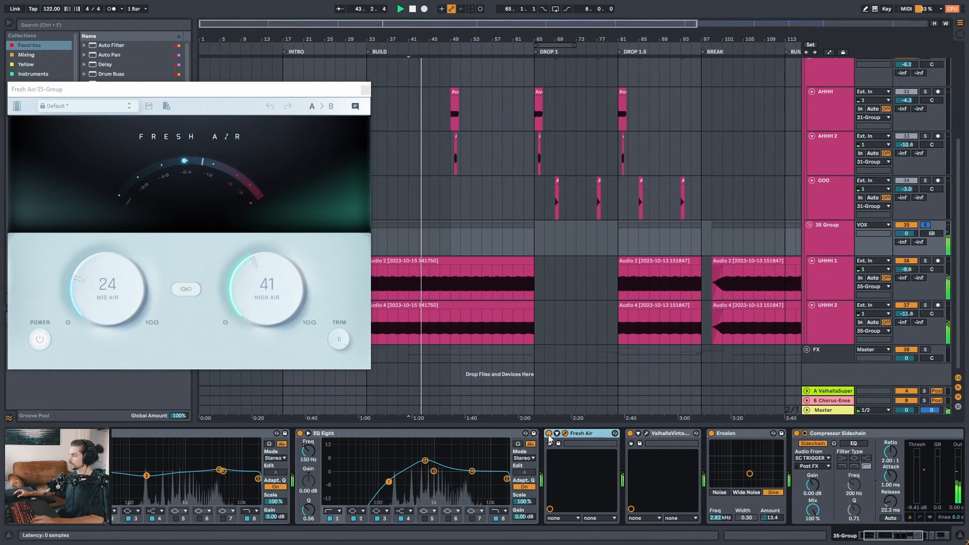
click(365, 90)
drag(387, 38, 388, 21)
key(space)
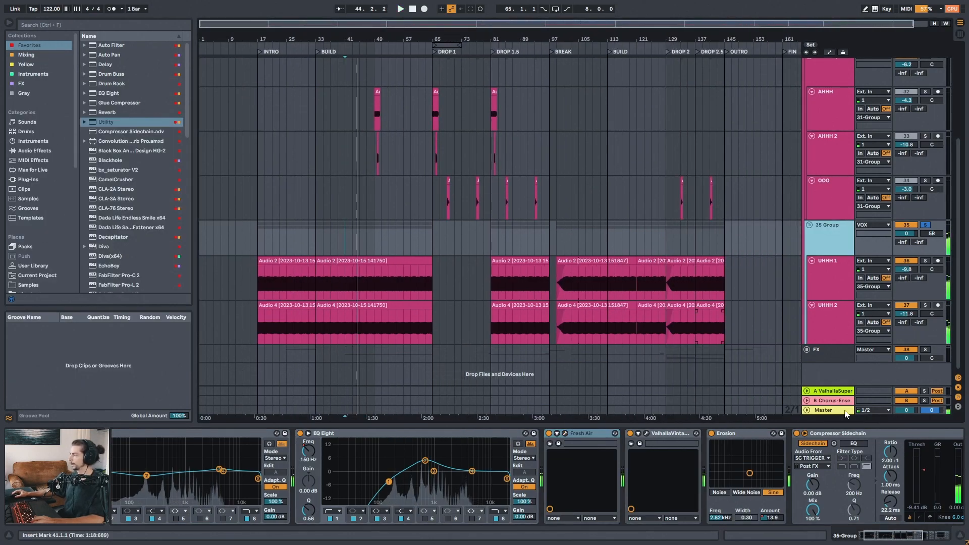
drag(889, 536, 863, 538)
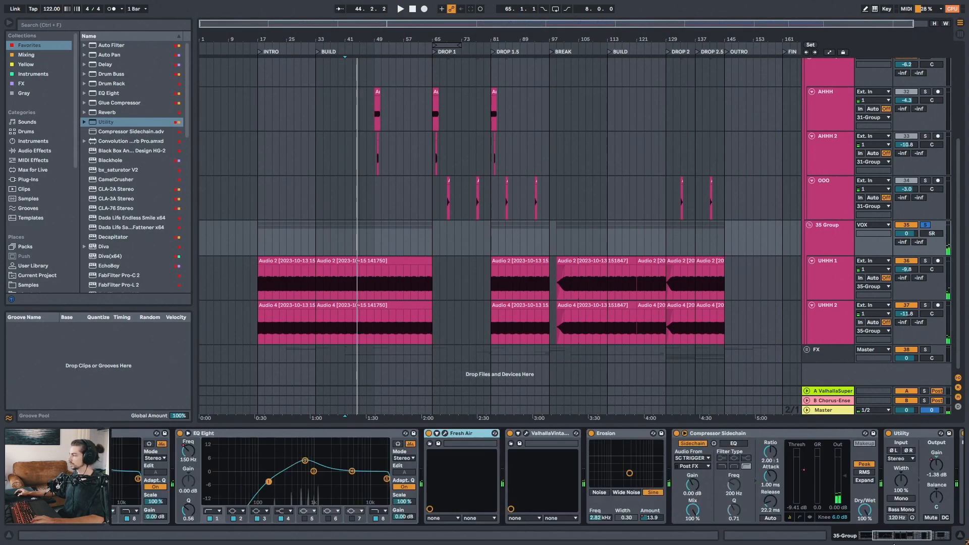
Inspect the ValhallaVintageVerb reverb settings on the UHHH 1 track and close the plugin.
click(289, 269)
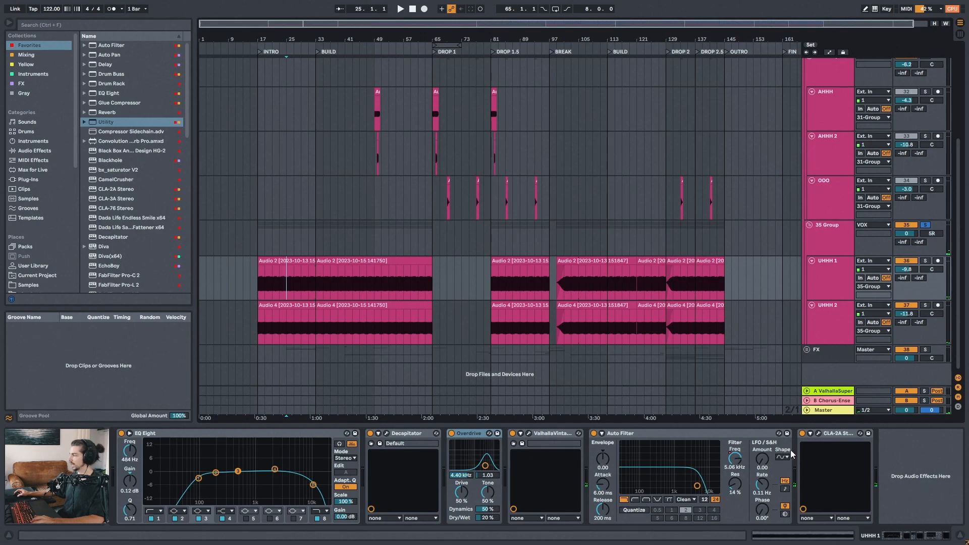
click(528, 432)
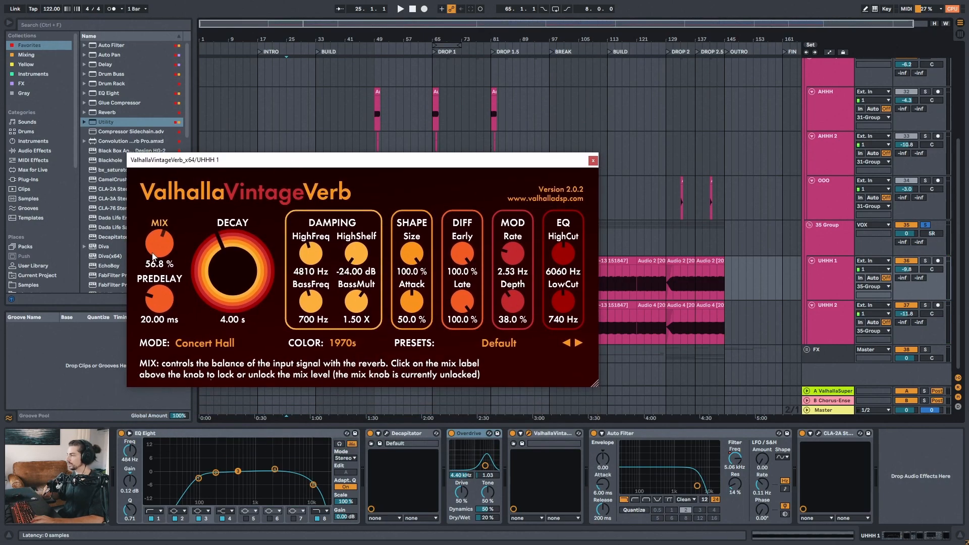
click(593, 161)
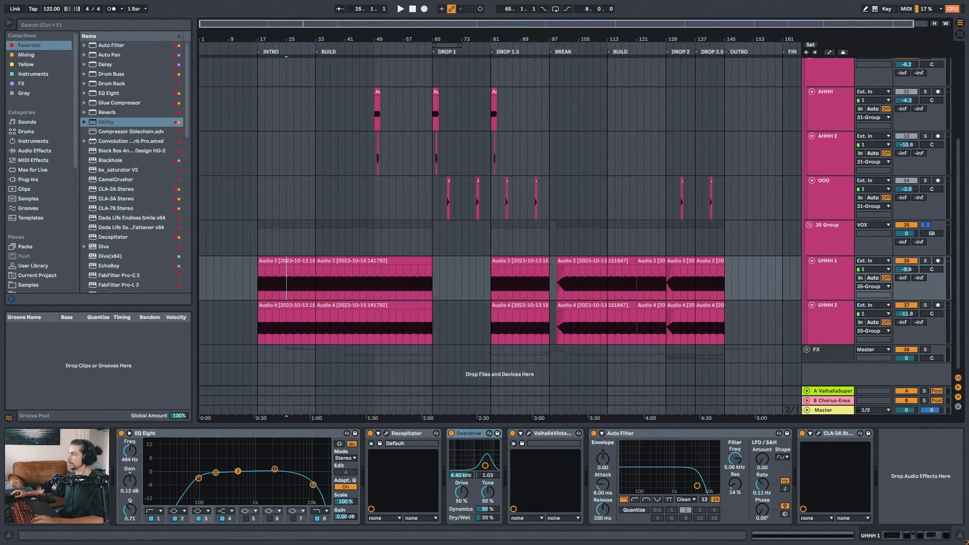
Play the AHHH vocal clip at bar 49 soloed and check the OTT device in its effect chain.
drag(348, 39, 414, 105)
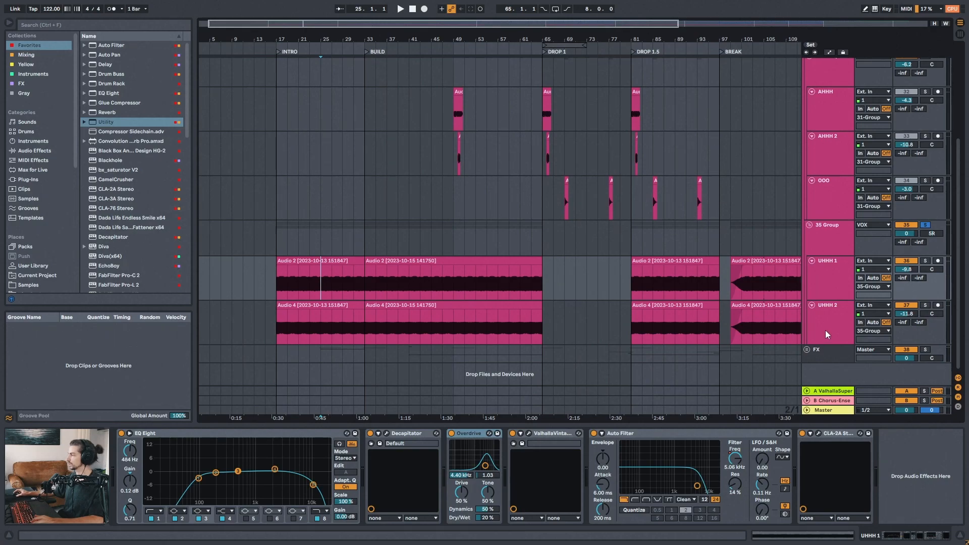
drag(520, 40, 512, 5)
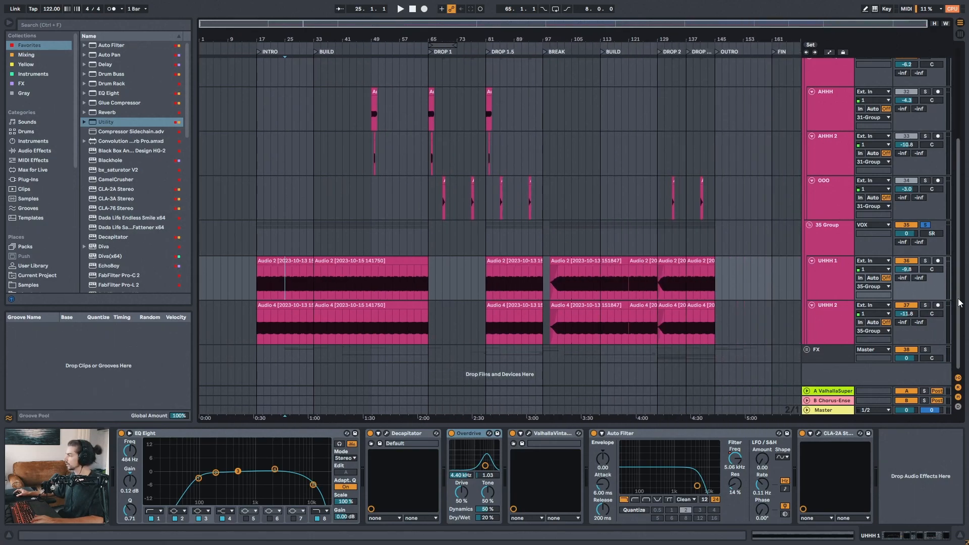
drag(959, 314, 958, 298)
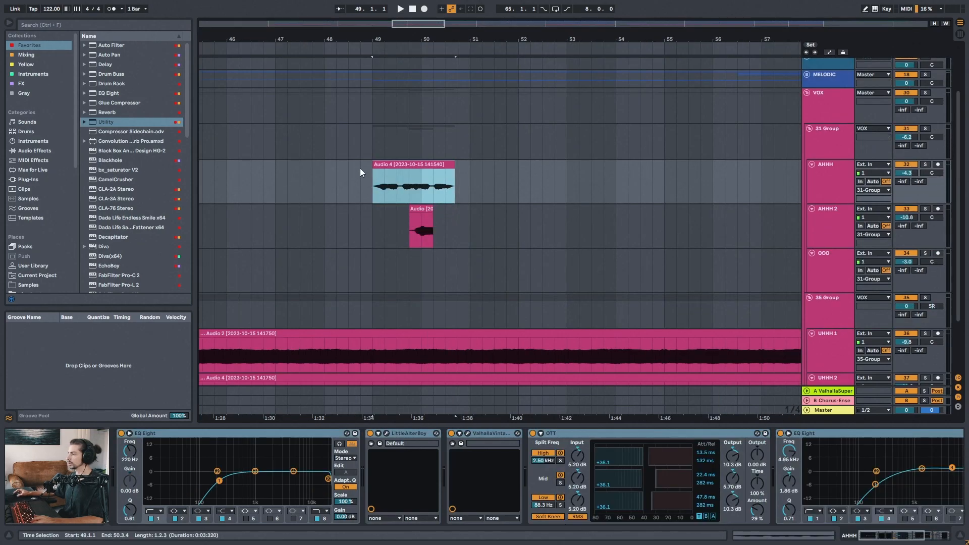
click(389, 168)
click(387, 165)
key(space)
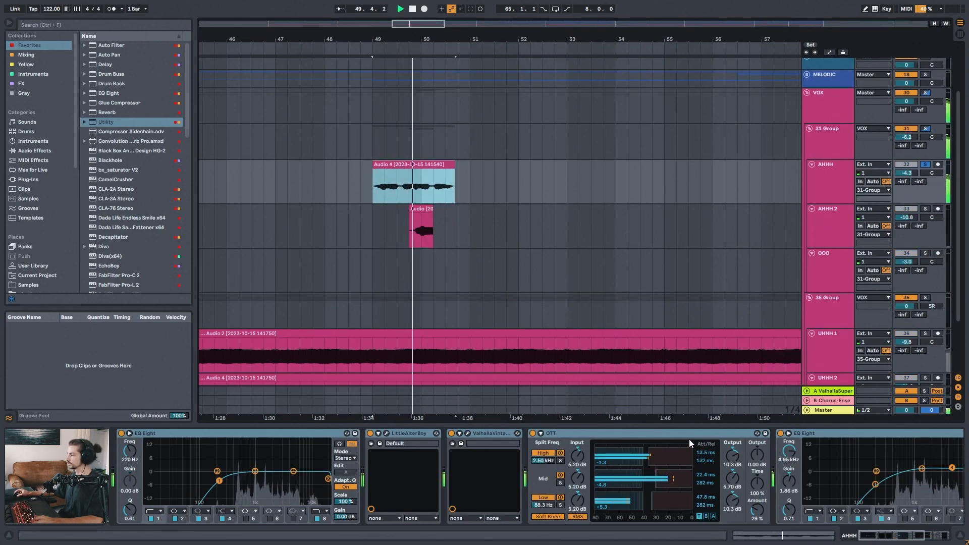
click(699, 442)
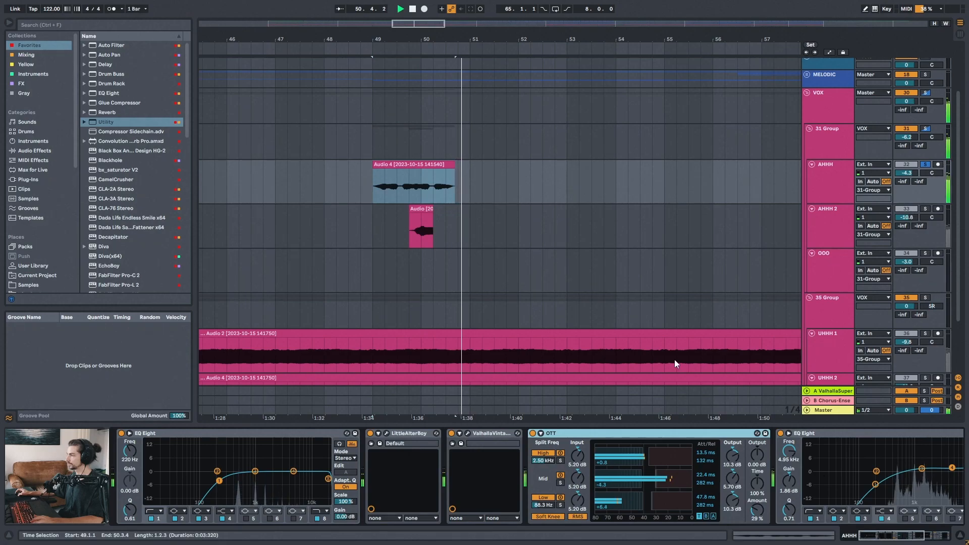
Inspect LittleAlterBoy on the AHHH track and compare the clip at bar 49 with the plugin on and bypassed, closing its window.
click(420, 435)
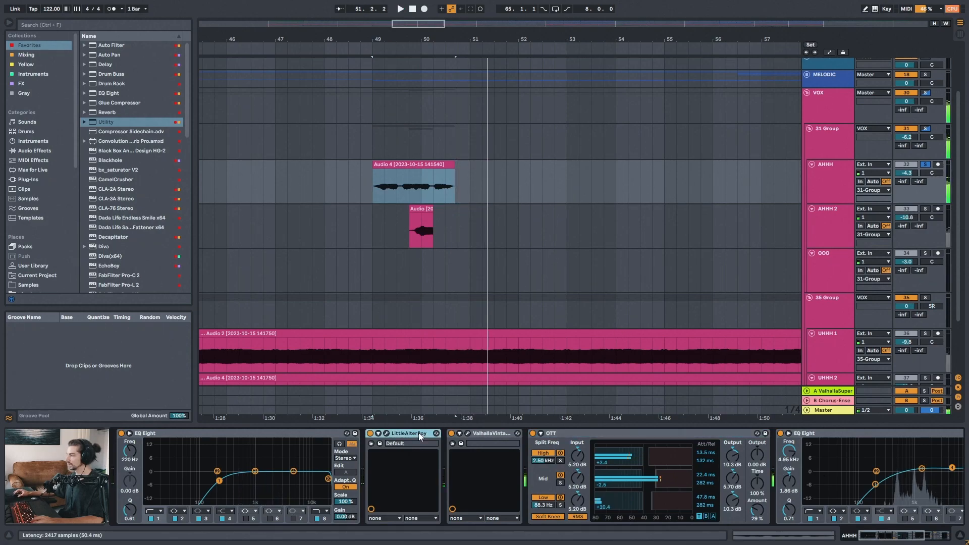
click(387, 434)
drag(312, 190, 318, 171)
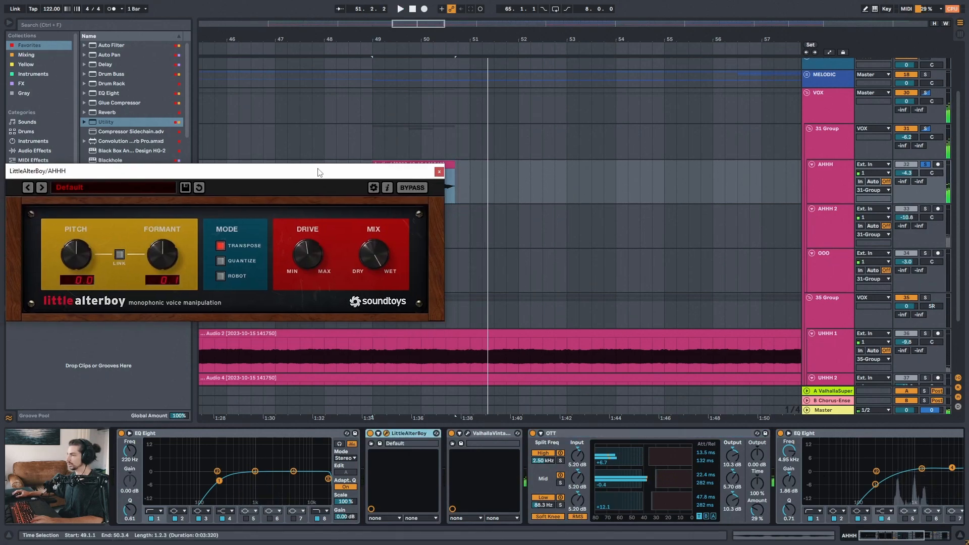
mouse_move(398, 172)
mouse_down()
mouse_move(398, 218)
mouse_move(400, 162)
mouse_up()
click(397, 165)
key(space)
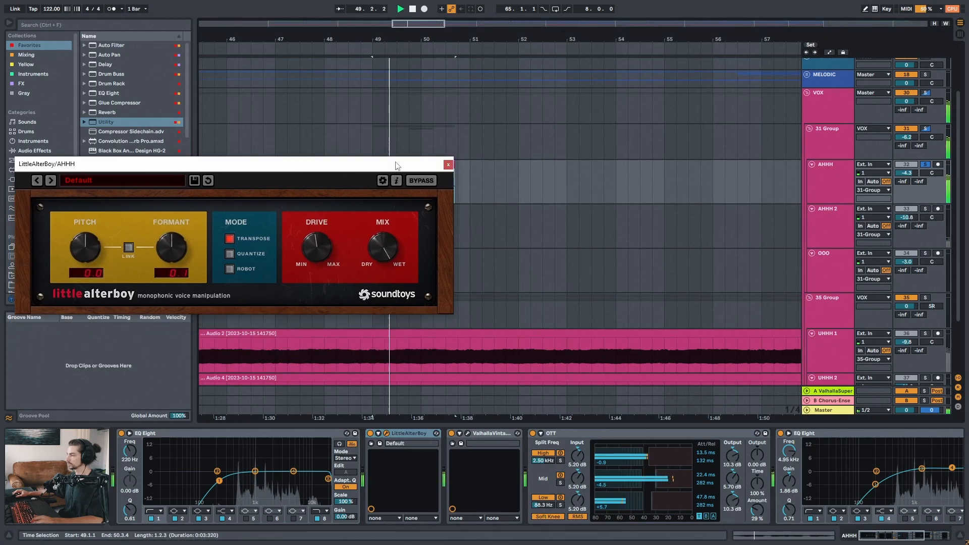
click(371, 434)
key(space)
click(370, 434)
click(447, 164)
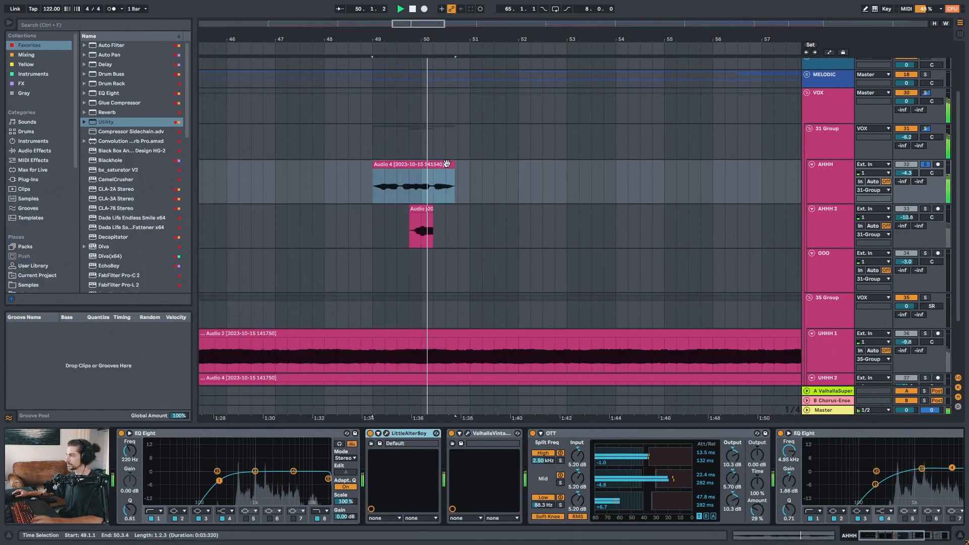
Check ValhallaVintageVerb on the AHHH track, stop playback and review the remaining chain through OTT, EQ Eight and Compressor Sidechain.
click(467, 434)
click(524, 178)
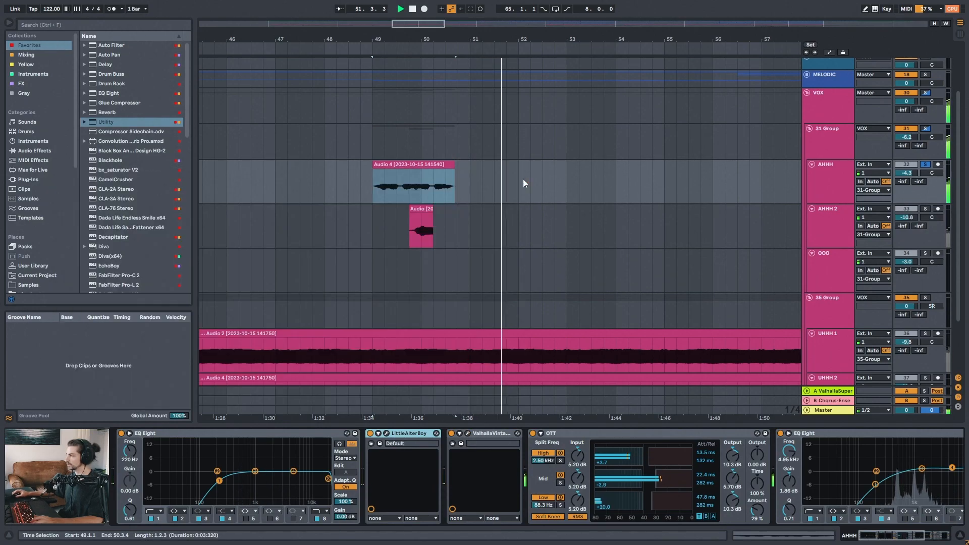
drag(530, 39, 444, 20)
key(space)
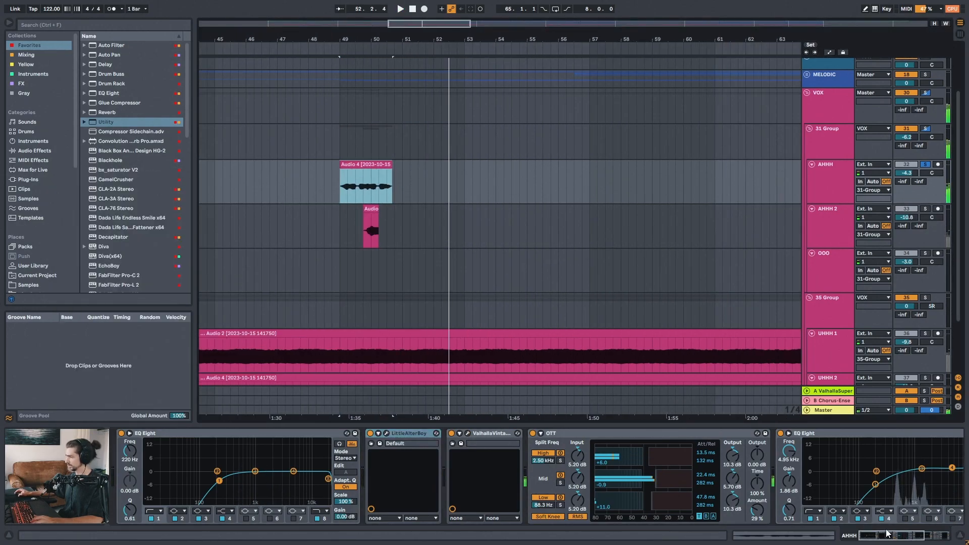
click(918, 536)
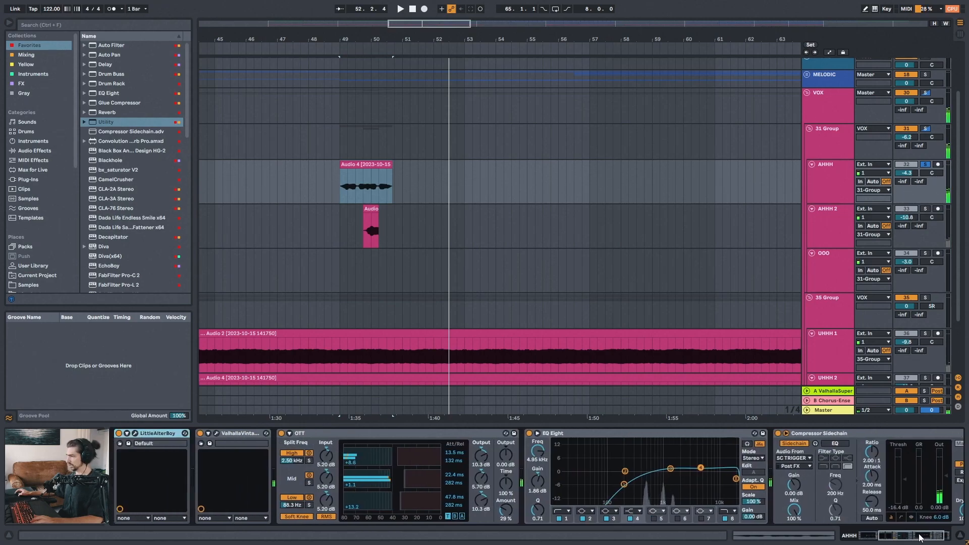
click(425, 436)
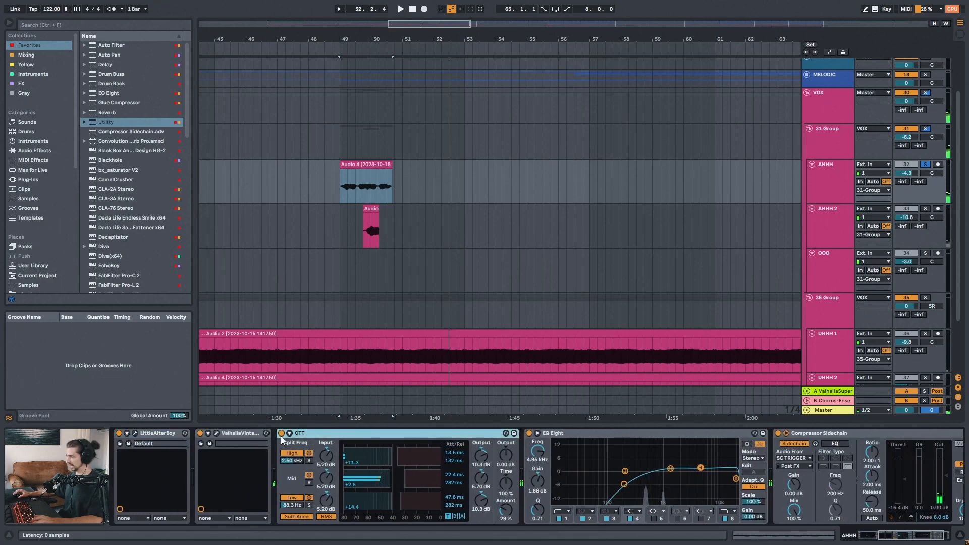
drag(912, 536, 934, 540)
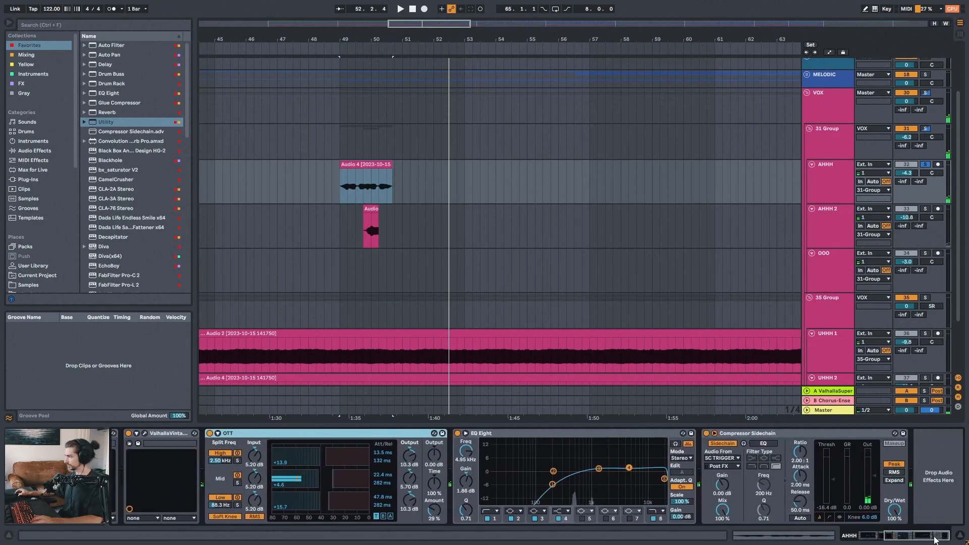
Play the AHHH 2 clip at bar 49.4 soloed and view the track's device chain.
click(841, 242)
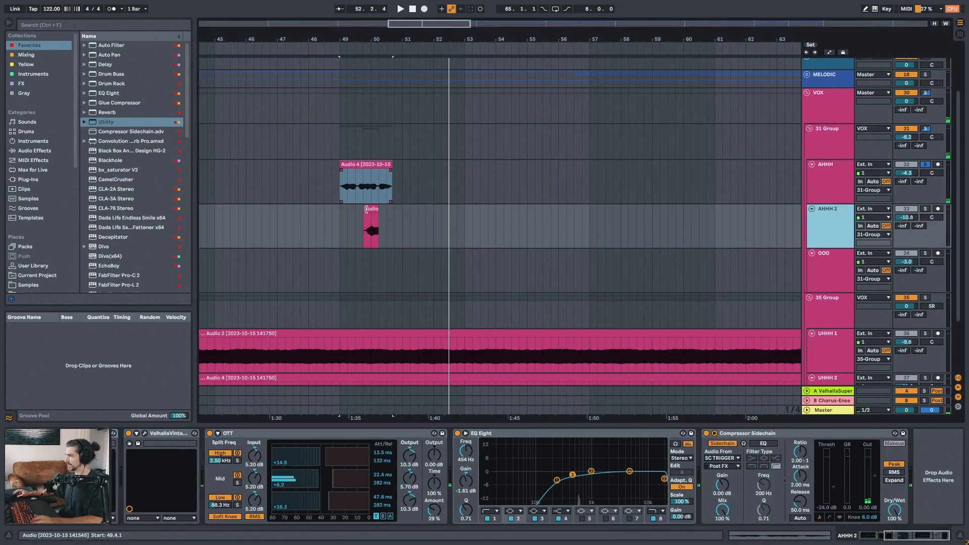
click(366, 208)
key(space)
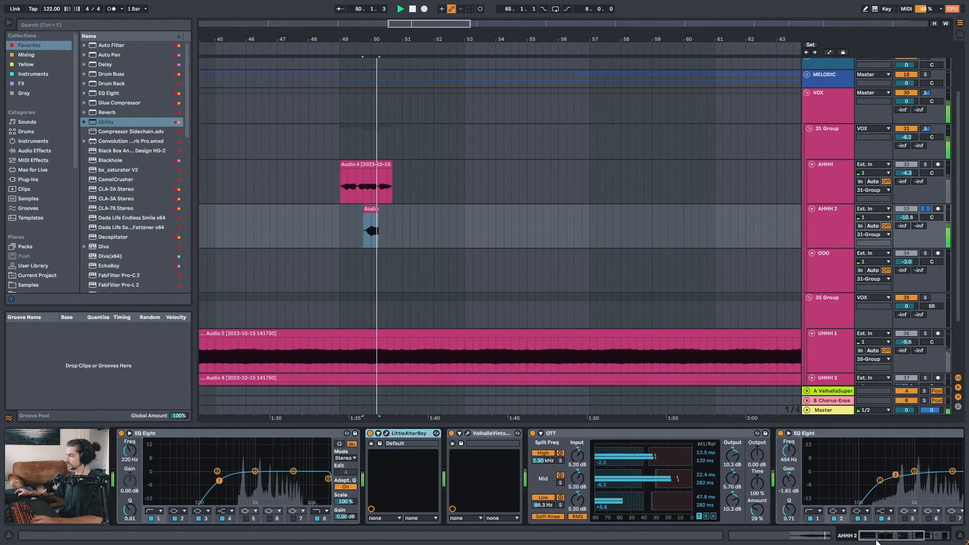
drag(386, 42, 447, 35)
key(space)
key(space)
key(space)
Solo the 31 Group, review its device chain up to Overdrive and play the group from bar 49.
click(833, 136)
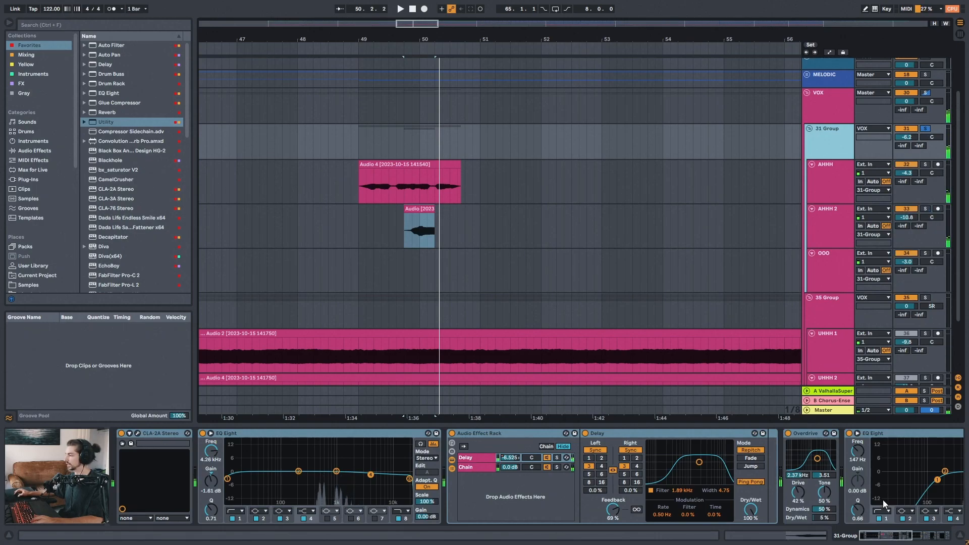
click(807, 435)
mouse_move(885, 535)
mouse_down()
mouse_move(932, 535)
mouse_move(889, 534)
mouse_up()
key(space)
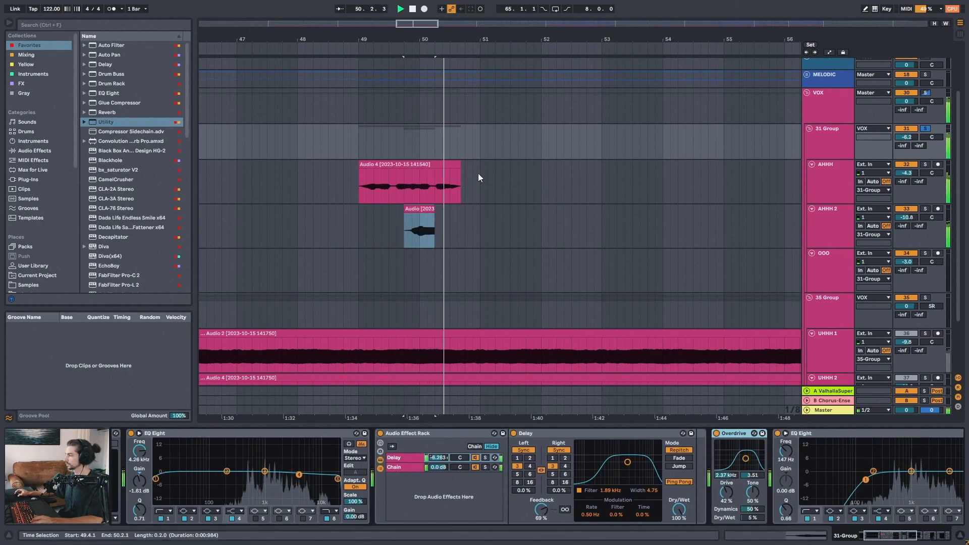
click(362, 135)
key(space)
key(space)
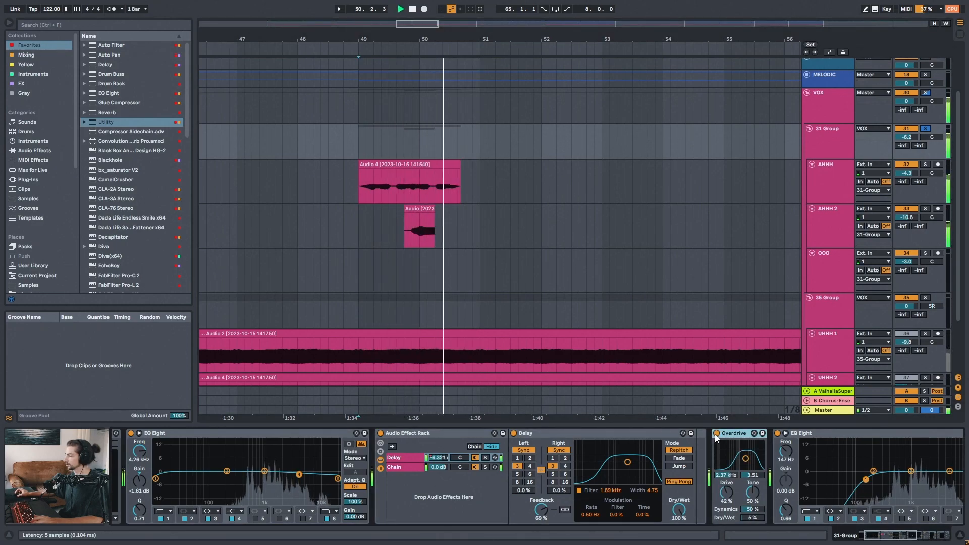
Inspect the ShaperBox 2 volume curve at the end of the 31 Group chain, close the plugin and stop playback.
drag(878, 535, 915, 536)
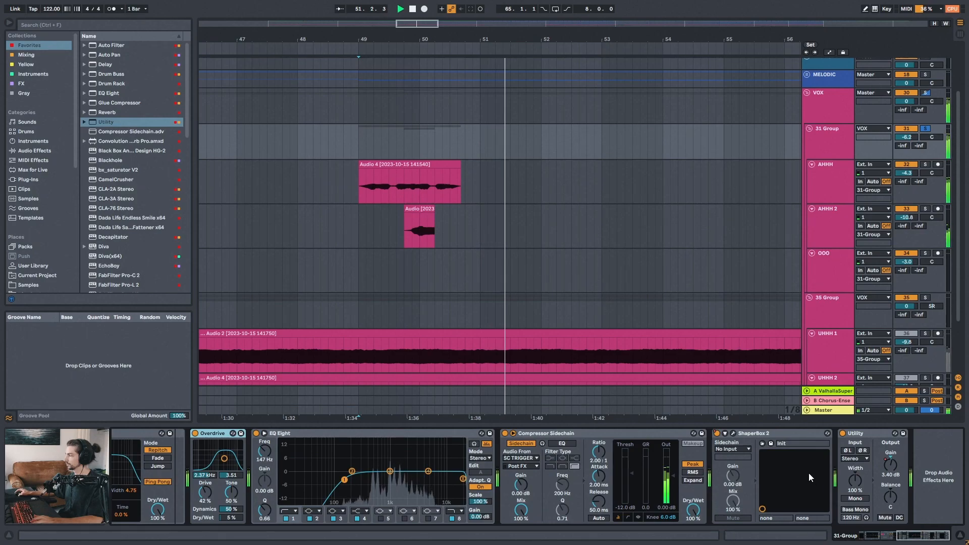
click(735, 433)
drag(646, 231, 623, 185)
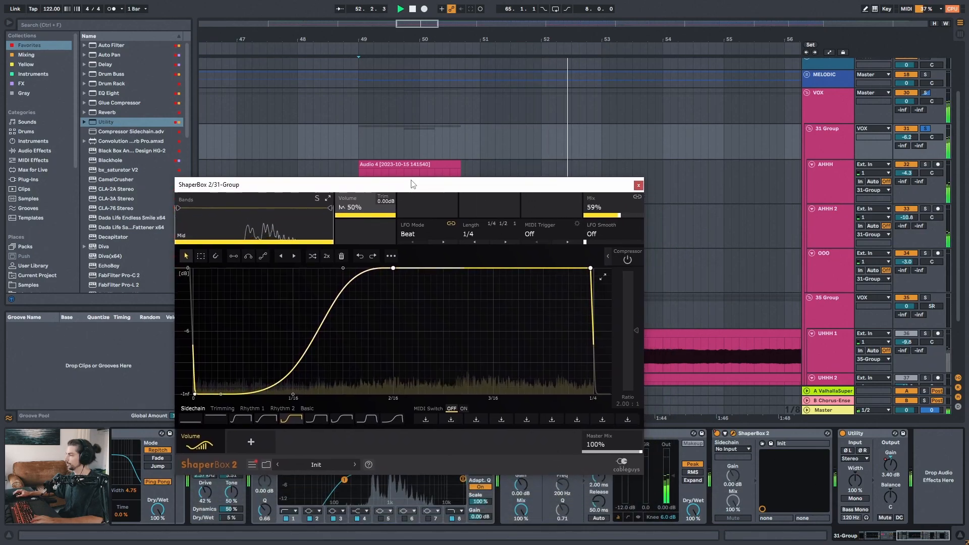
click(639, 185)
drag(578, 36, 494, 5)
key(space)
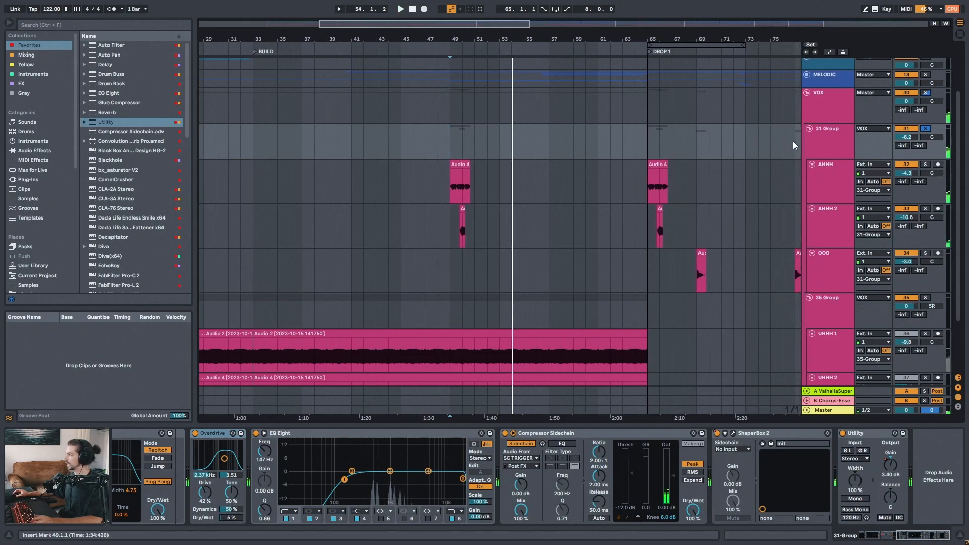
Bypass every device on the 31 Group and AHHH tracks for a dry comparison.
click(828, 140)
click(919, 537)
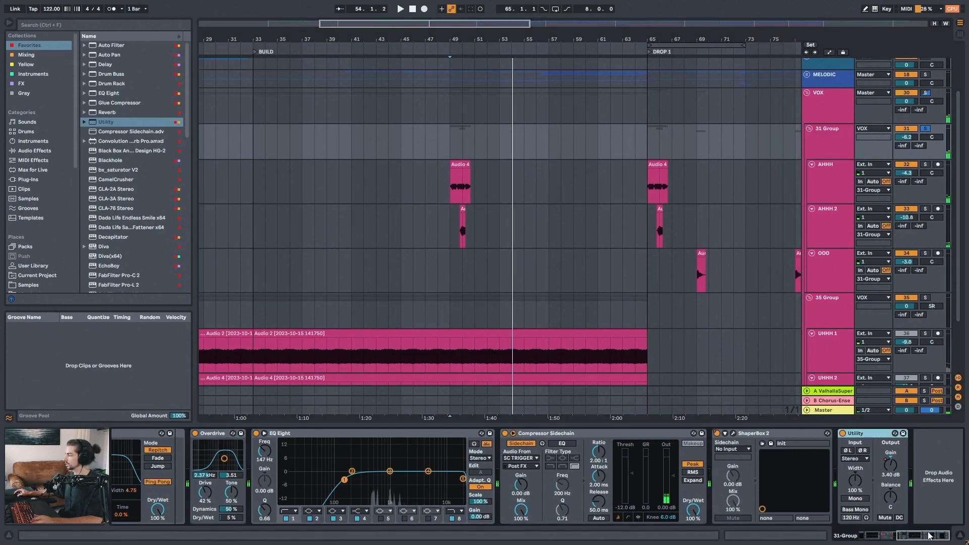
drag(930, 535, 858, 539)
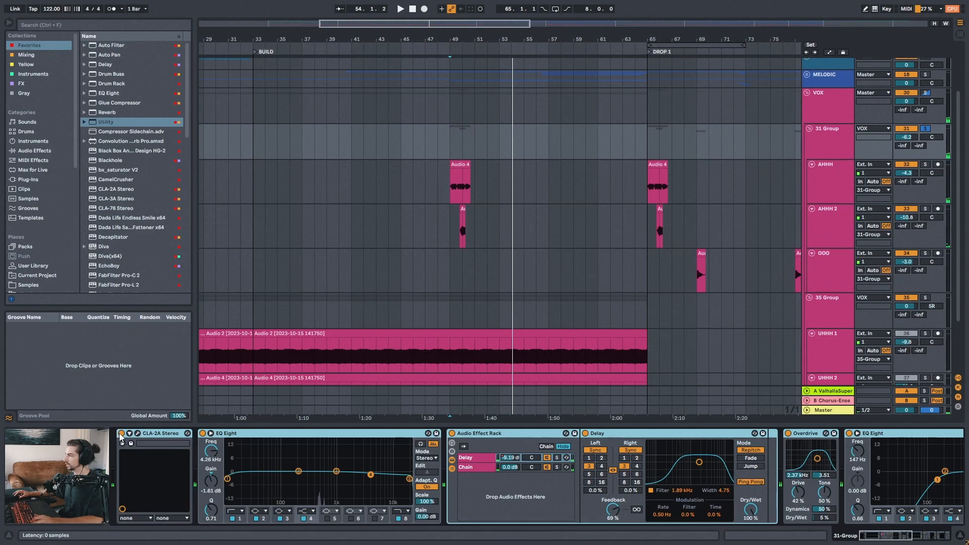
click(838, 179)
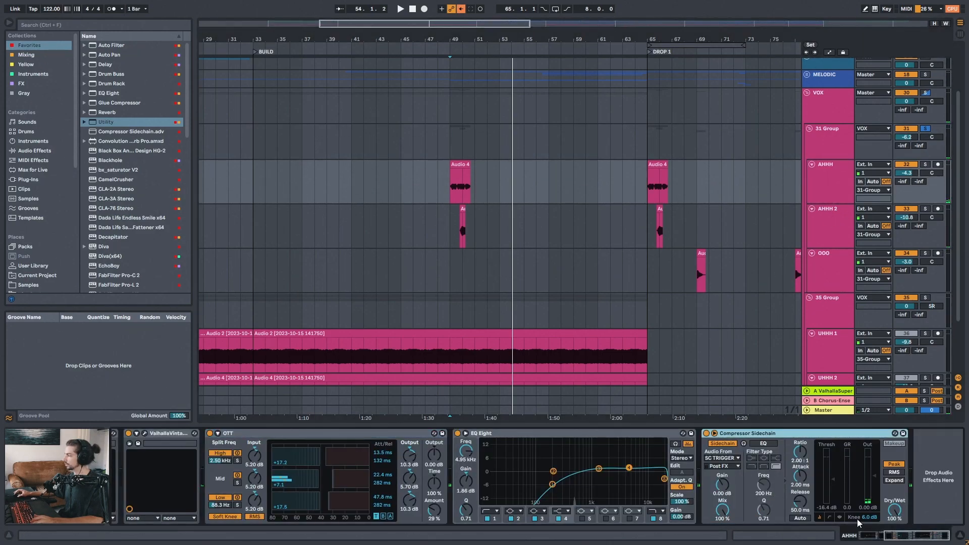
click(876, 538)
click(237, 435)
key(ctrl+a)
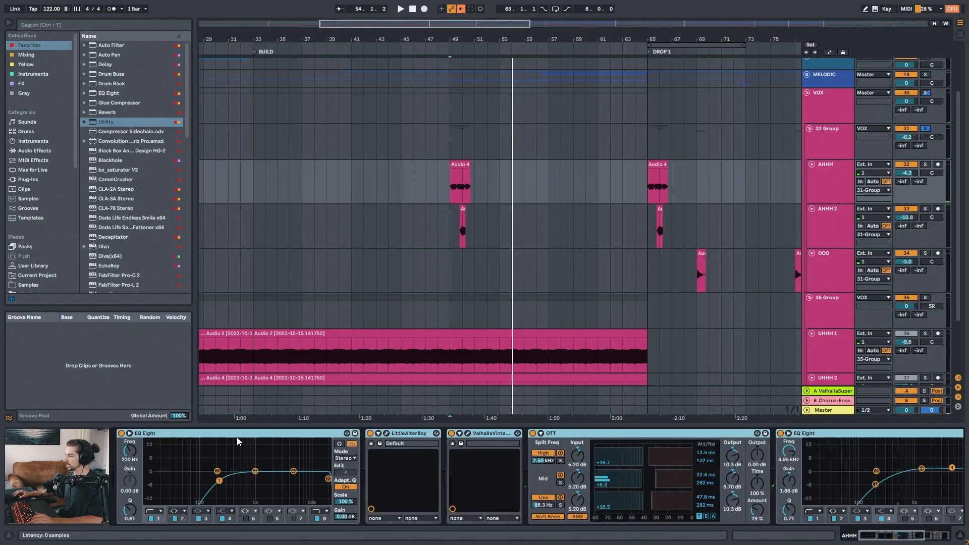
click(122, 433)
Bypass every device on AHHH 2 and play the dry vocal layers from bar 49.
click(835, 232)
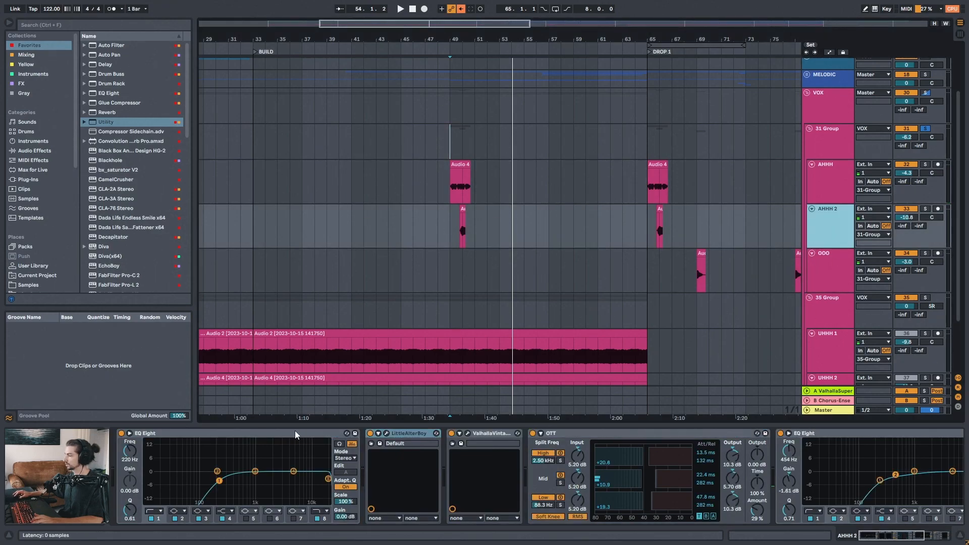
scroll(889, 517, right, 5)
click(764, 434)
key(ctrl+a)
click(706, 433)
drag(482, 42, 482, 40)
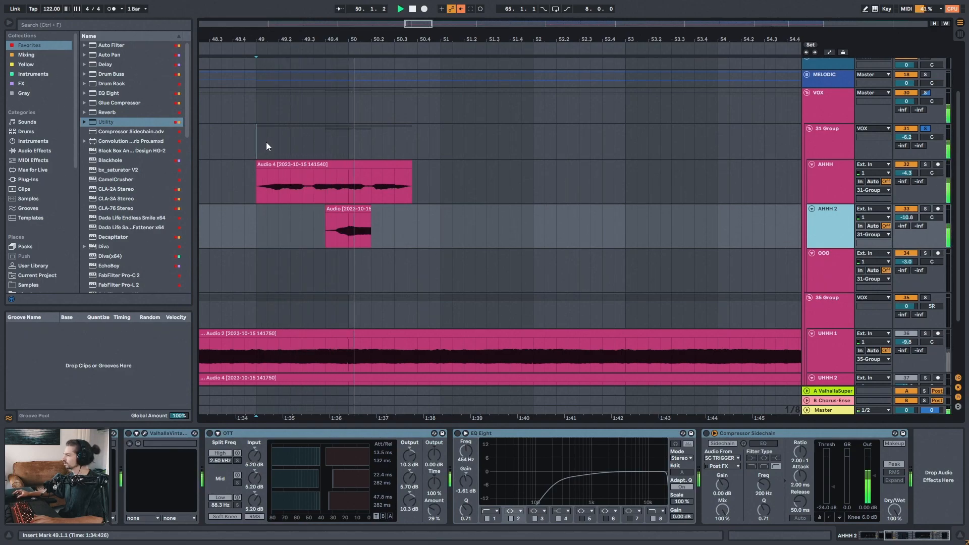
Play the OOO vocal clip at bar 69 soloed with its effect chain active.
drag(431, 44, 432, 41)
key(space)
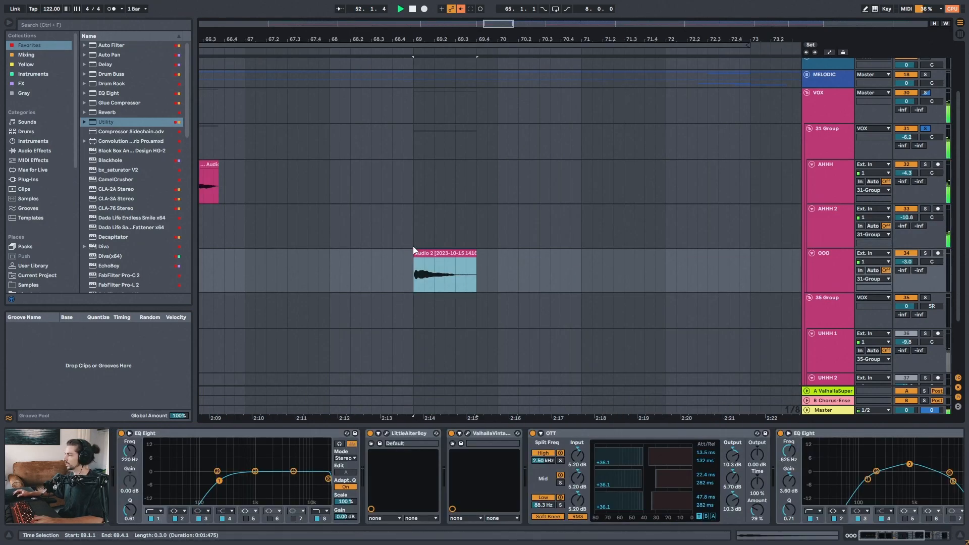
drag(901, 536, 868, 537)
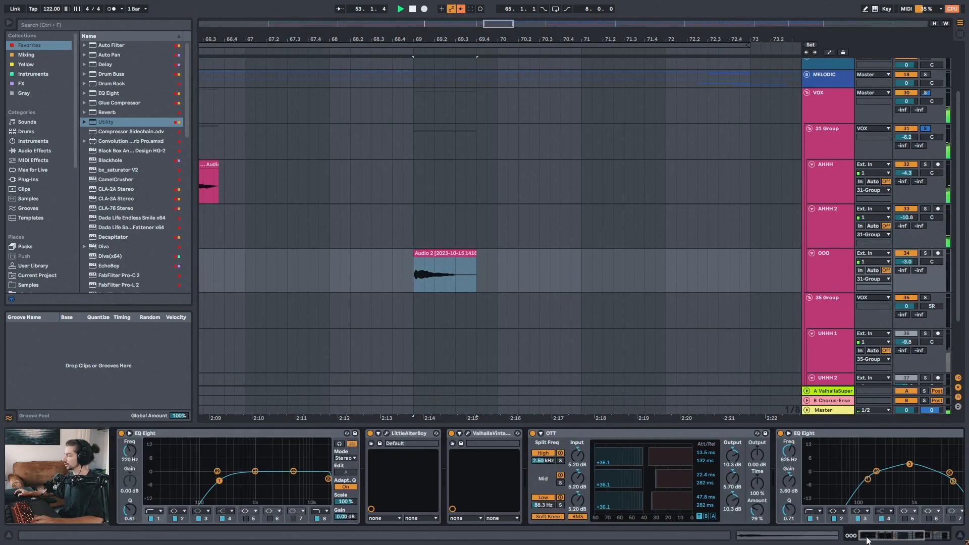
key(space)
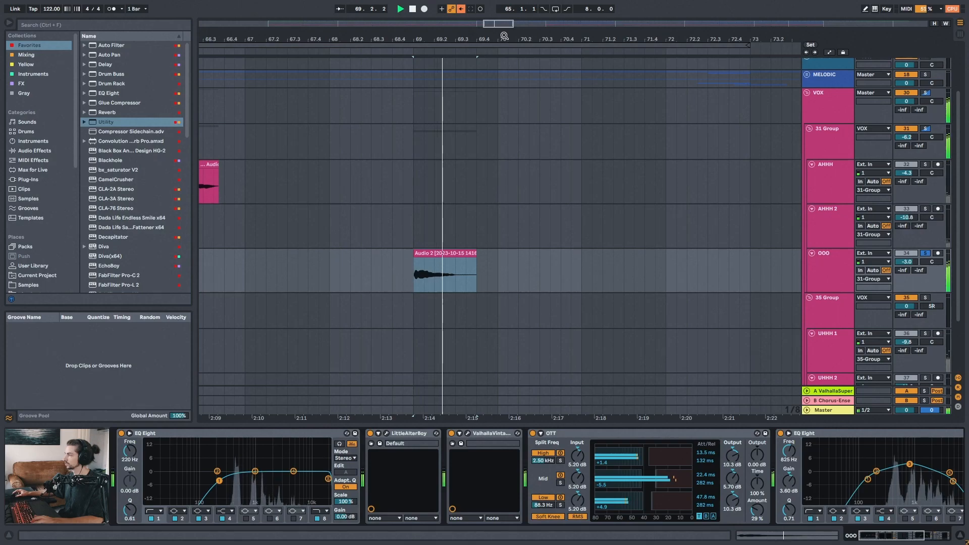
scroll(504, 62, down, 2)
key(space)
key(space)
drag(473, 40, 473, 33)
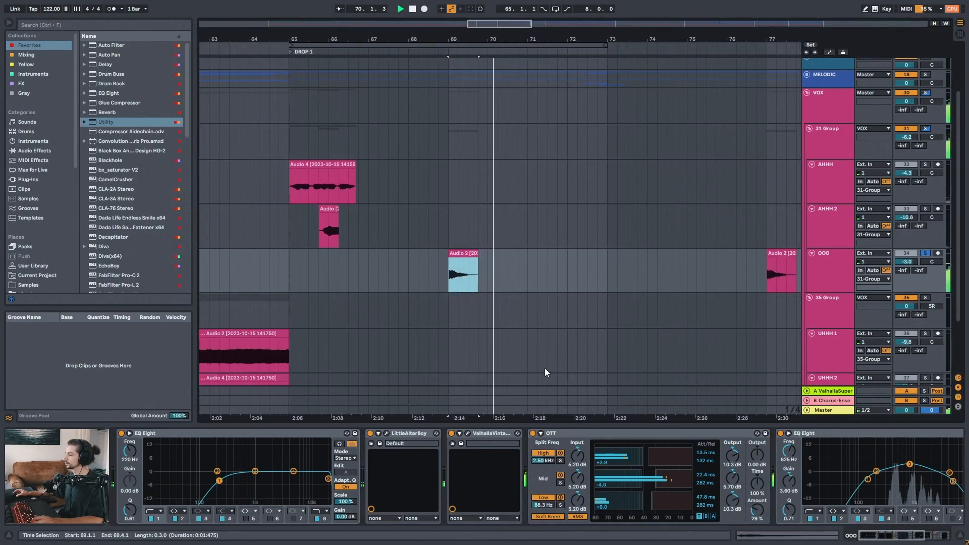
Compare the soloed OOO clip with all its devices bypassed and switched back on, replaying it from bar 69.
click(932, 539)
click(806, 436)
key(ctrl+a)
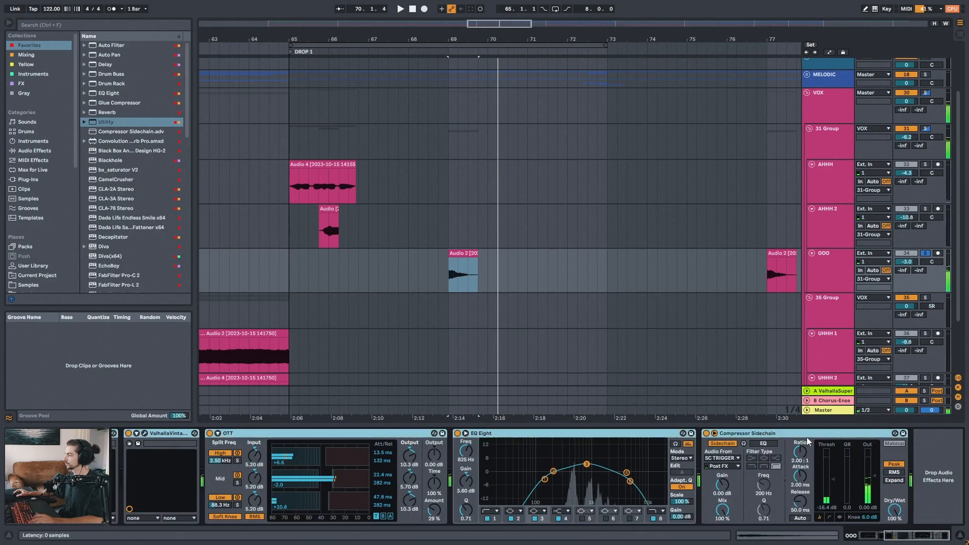
click(706, 435)
key(space)
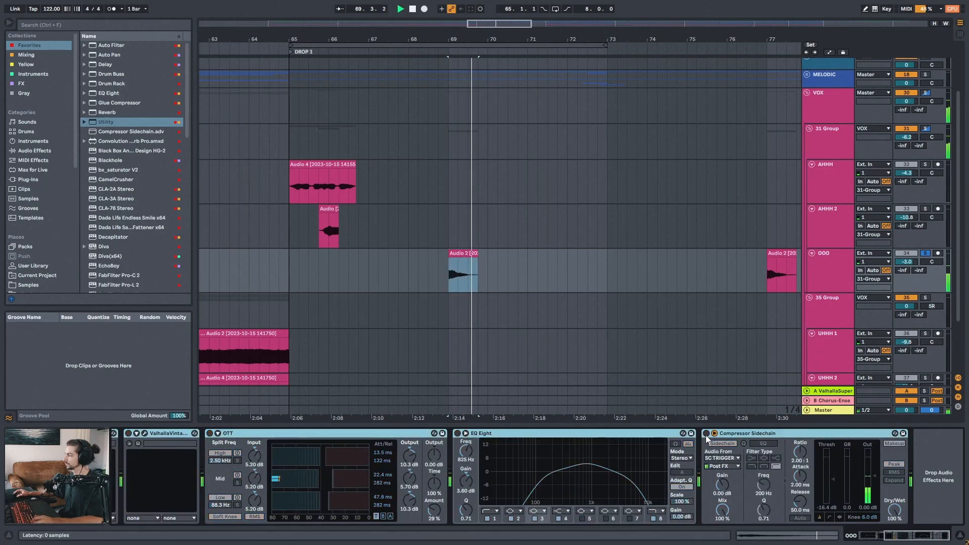
key(space)
key(space)
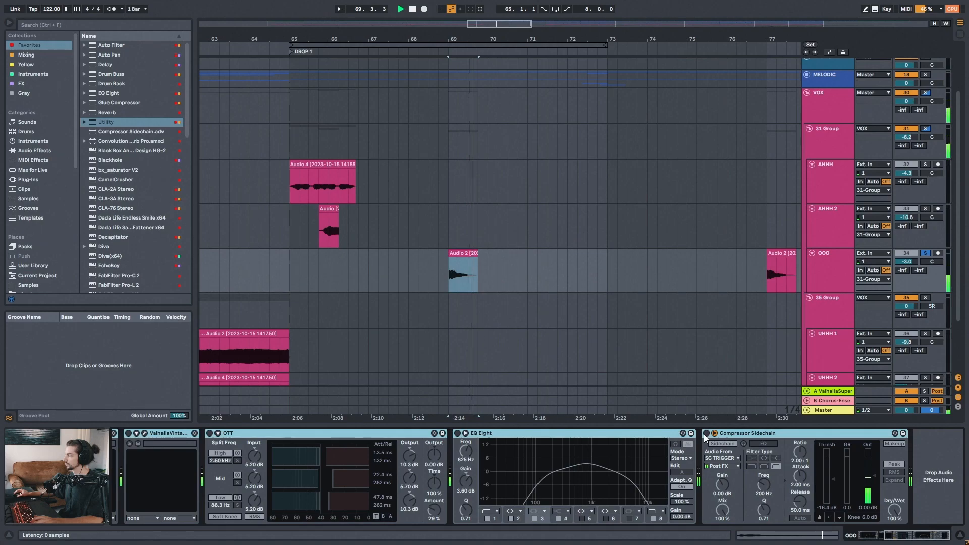
click(705, 434)
key(space)
key(space)
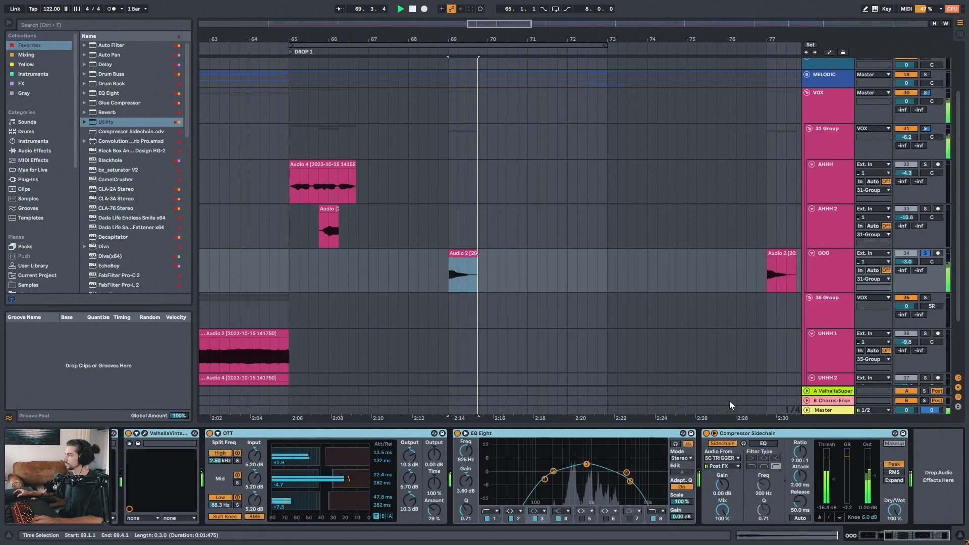
key(space)
Play Drop 1 from bar 65 without the vocal solos and solo the VOX group during playback.
scroll(358, 127, down, 2)
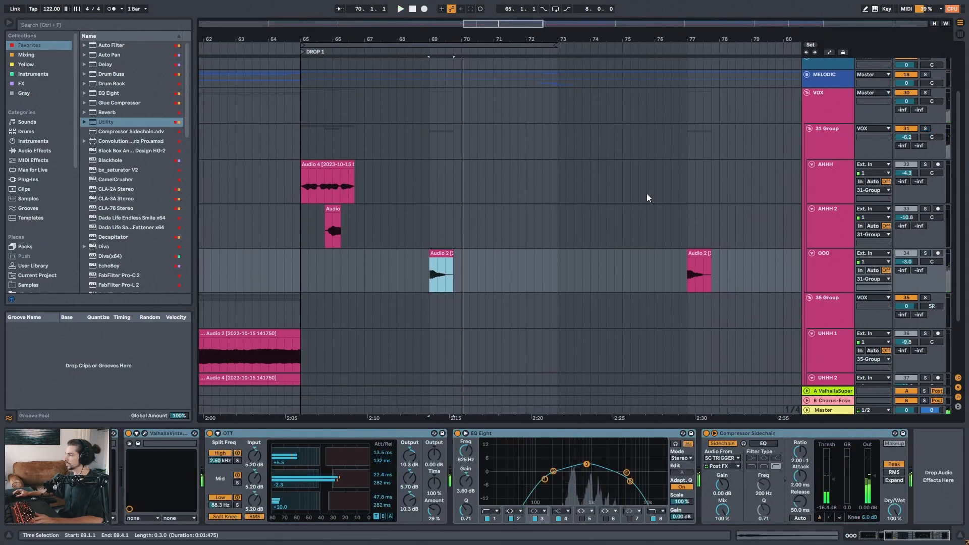
drag(353, 39, 433, 25)
scroll(555, 131, right, 3)
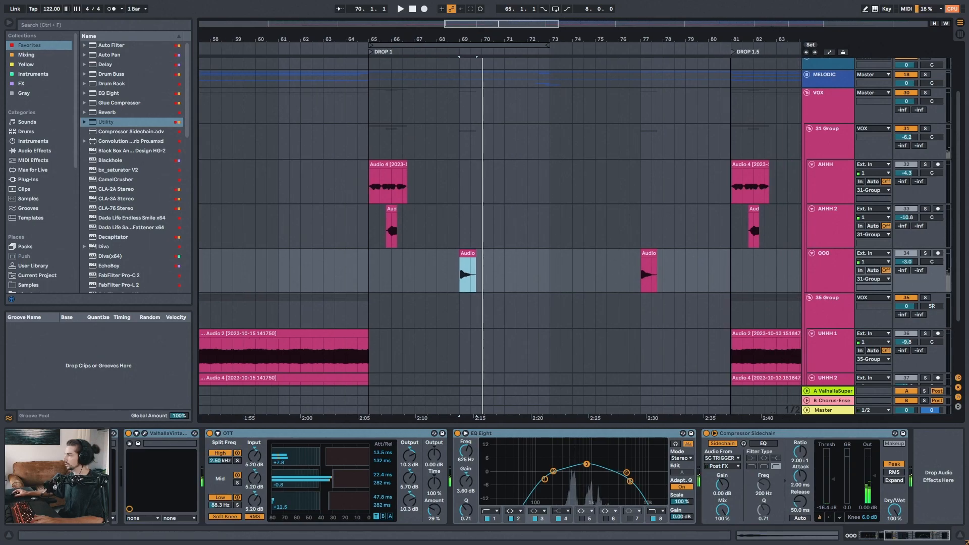
click(349, 138)
key(space)
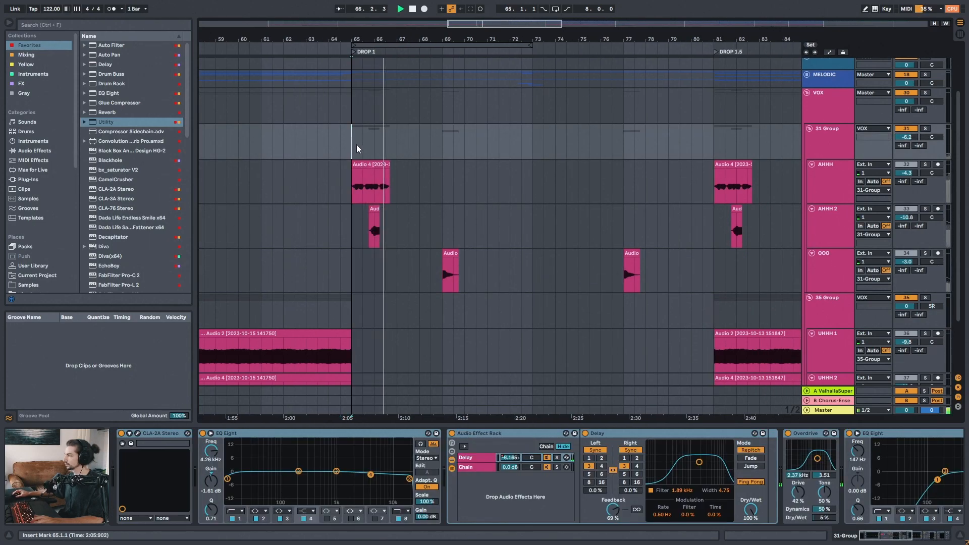
click(926, 94)
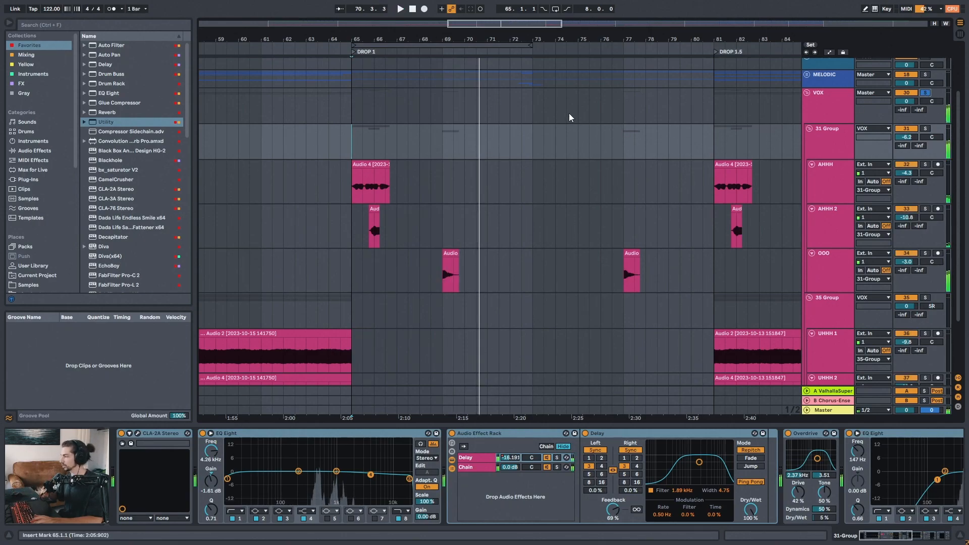
Replay Drop 1 from bar 65 with the VOX group soloed and unfold the FX group's tracks.
key(space)
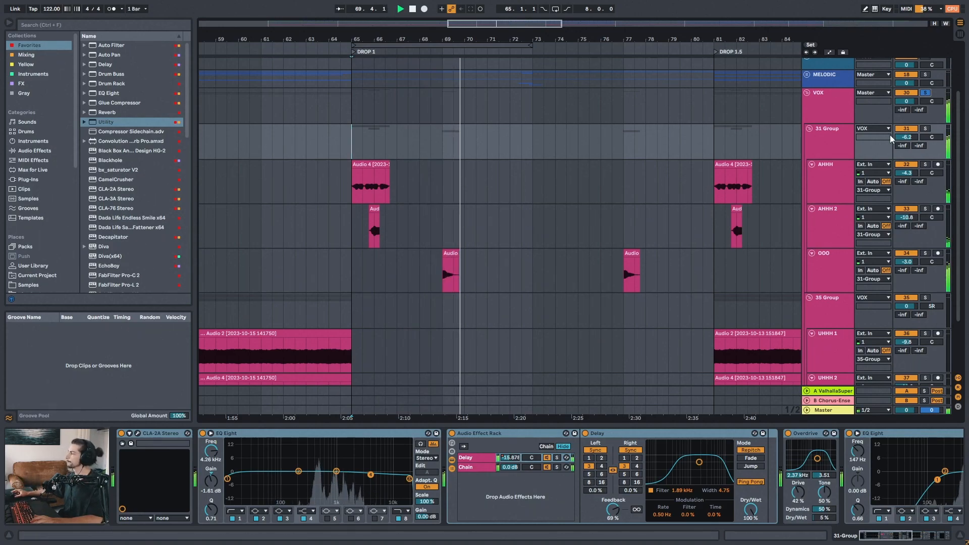
drag(551, 39, 496, 20)
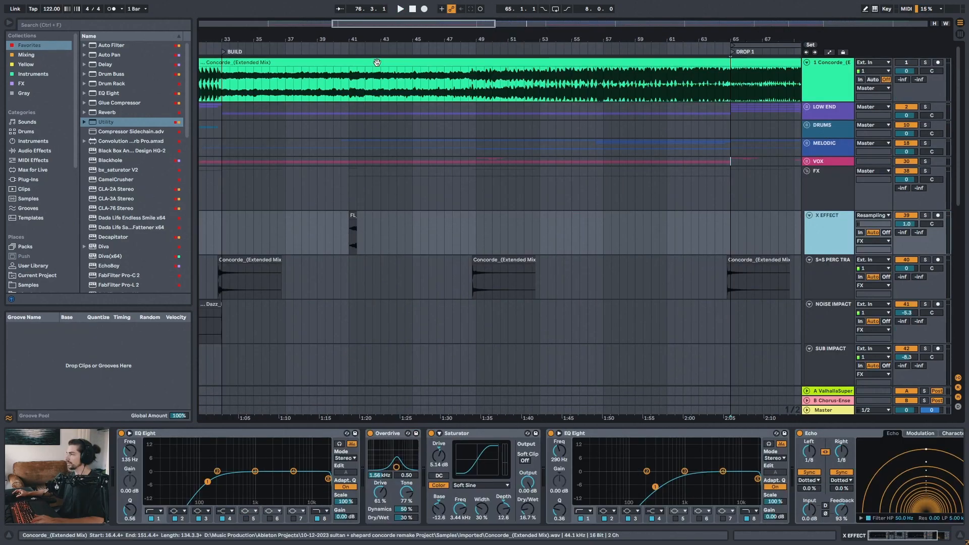
key(minus)
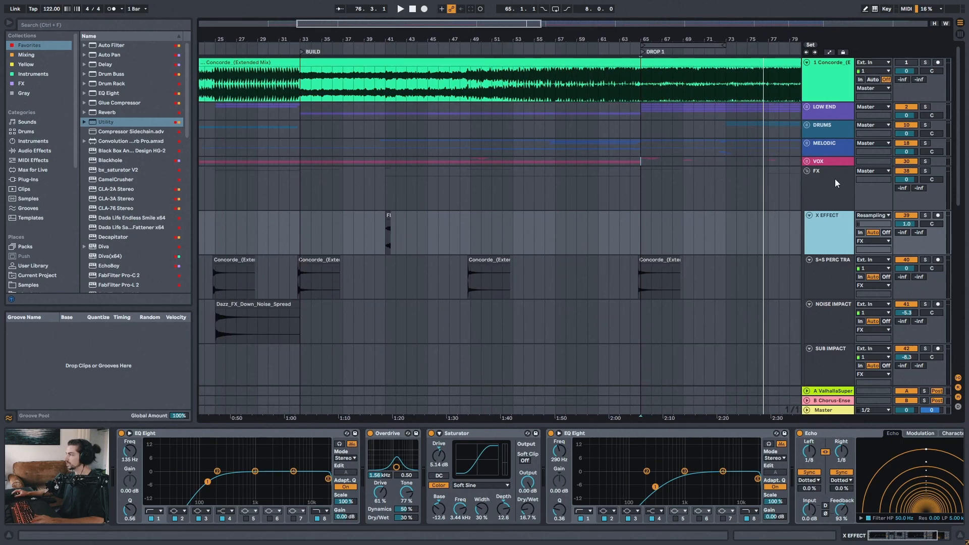
key(minus)
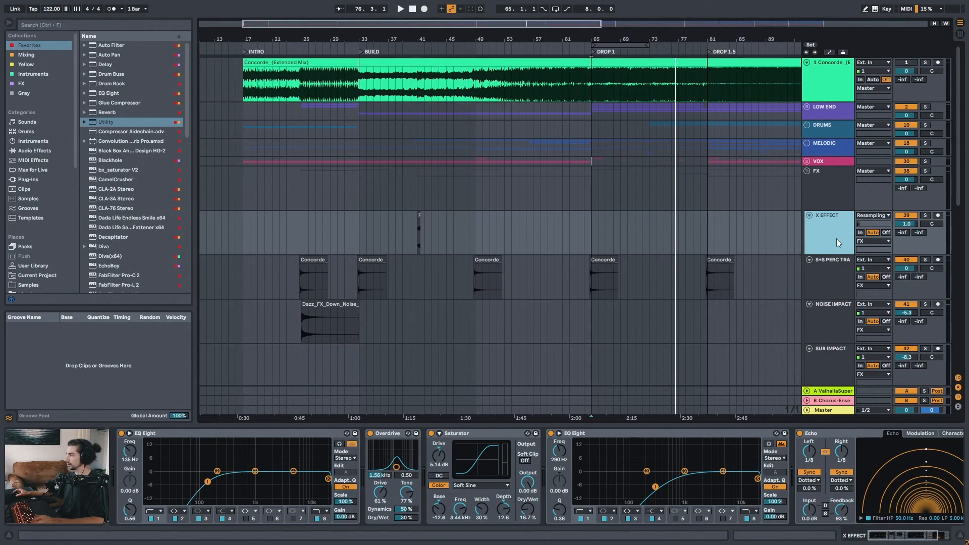
Select the X EFFECT clip at bar 41 and play it soloed.
drag(424, 42, 407, 200)
click(405, 216)
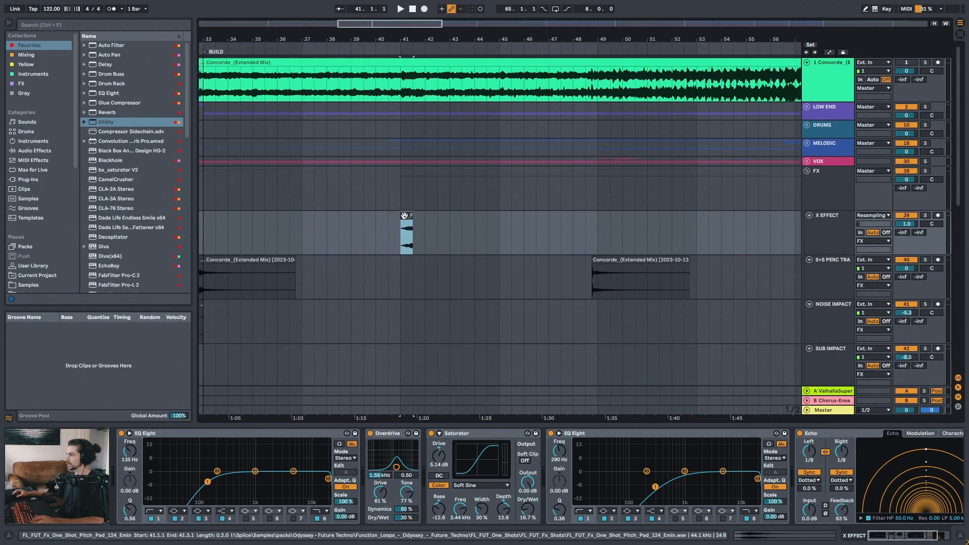
key(space)
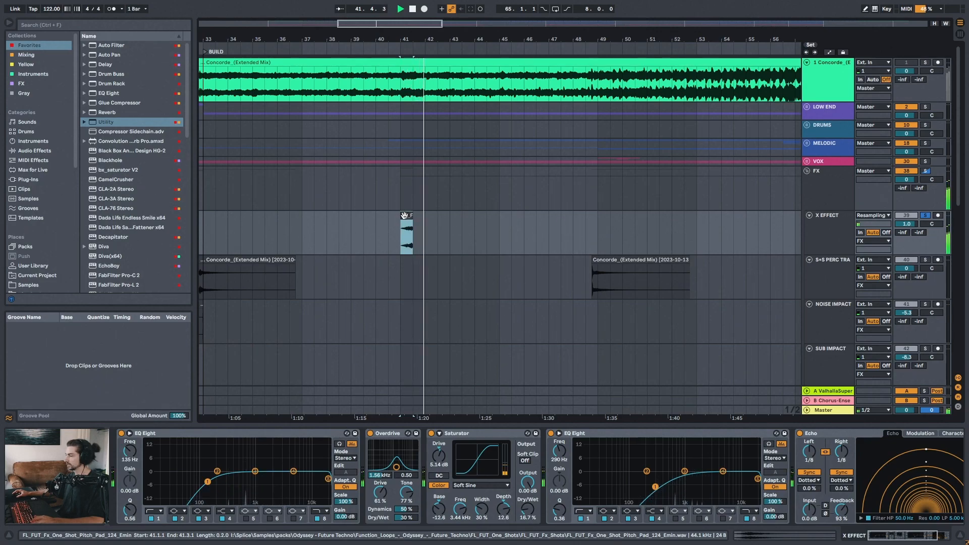
key(plus)
key(minus)
key(minus)
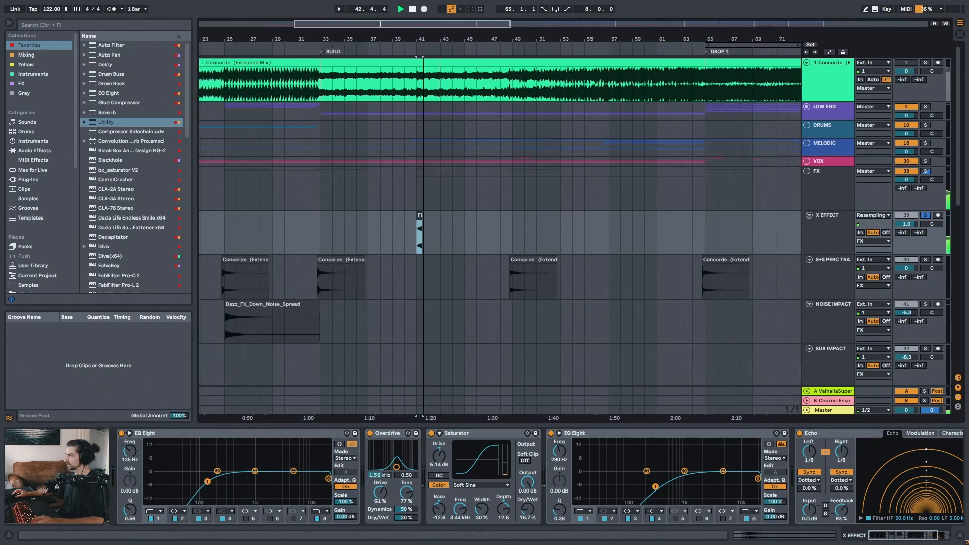
drag(422, 36, 422, 88)
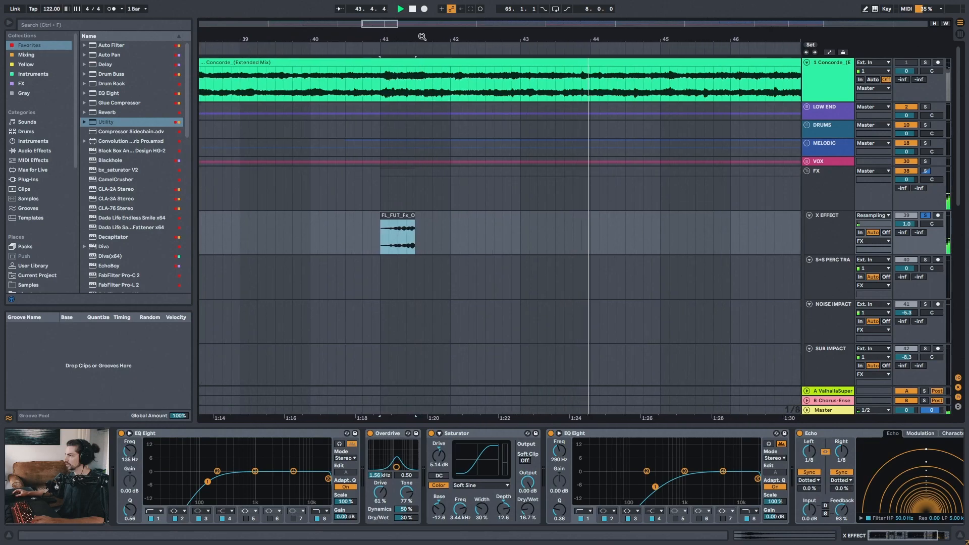
drag(396, 39, 396, 48)
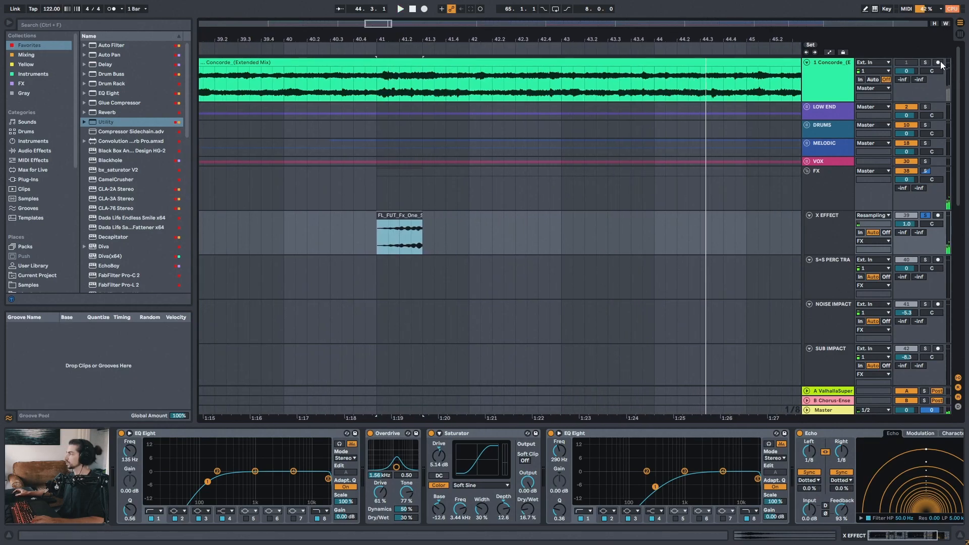
key(plus)
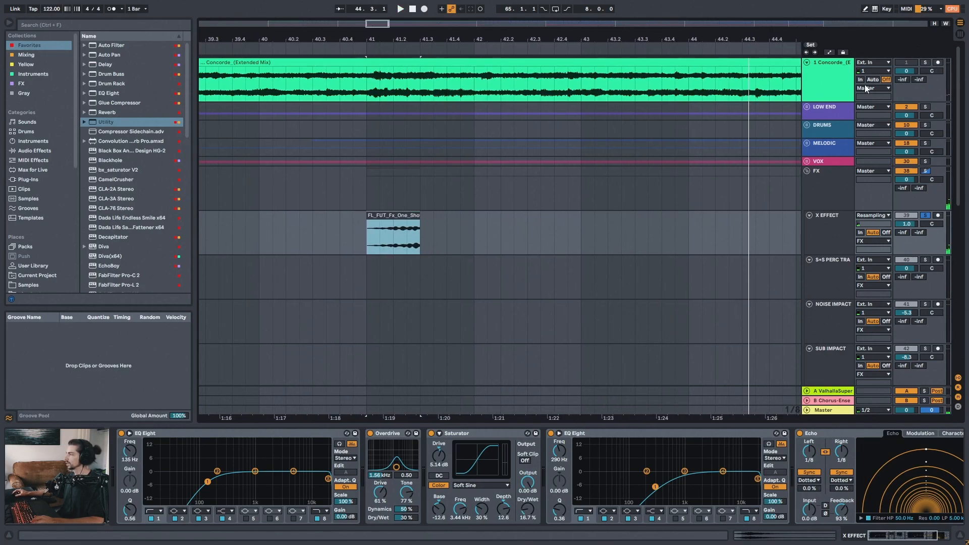
Compare the original Concorde track soloed at bar 41 with the soloed X EFFECT clip.
click(924, 62)
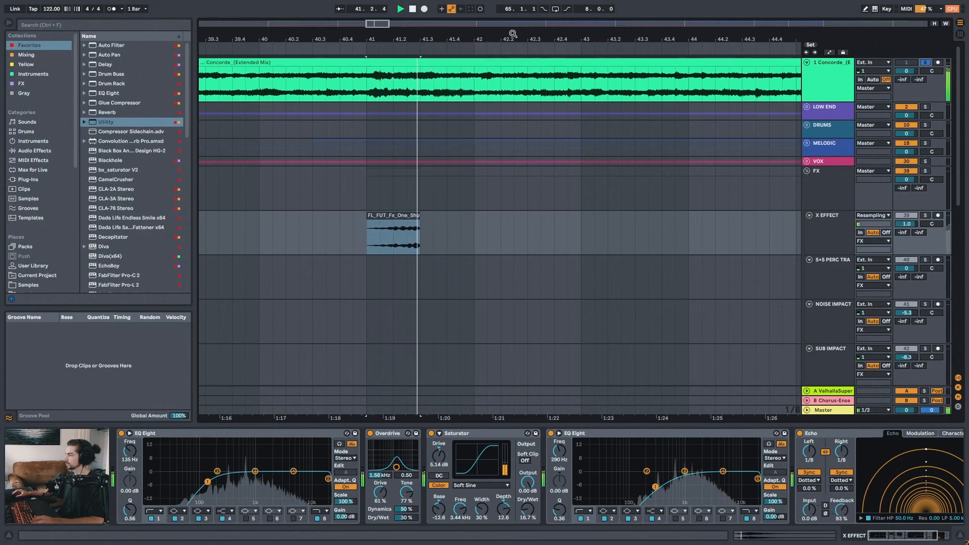
key(minus)
key(space)
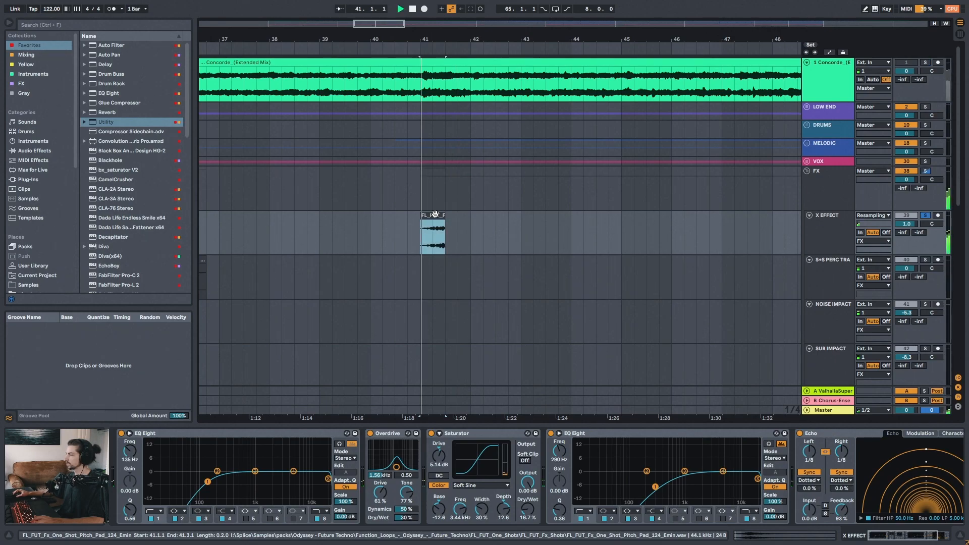
Inspect the X EFFECT track's Overdrive, Saturator and Echo devices during playback.
drag(490, 37, 484, 12)
click(389, 433)
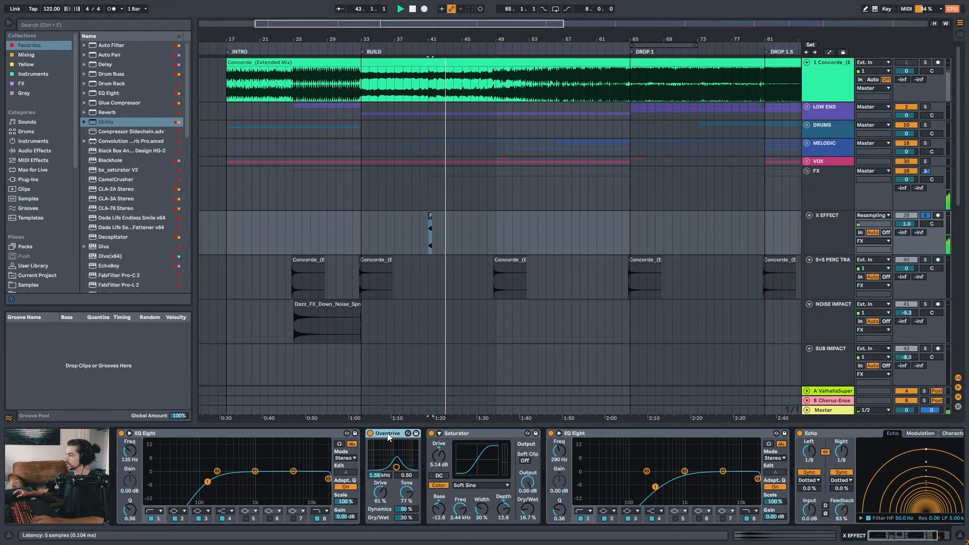
click(457, 433)
click(925, 536)
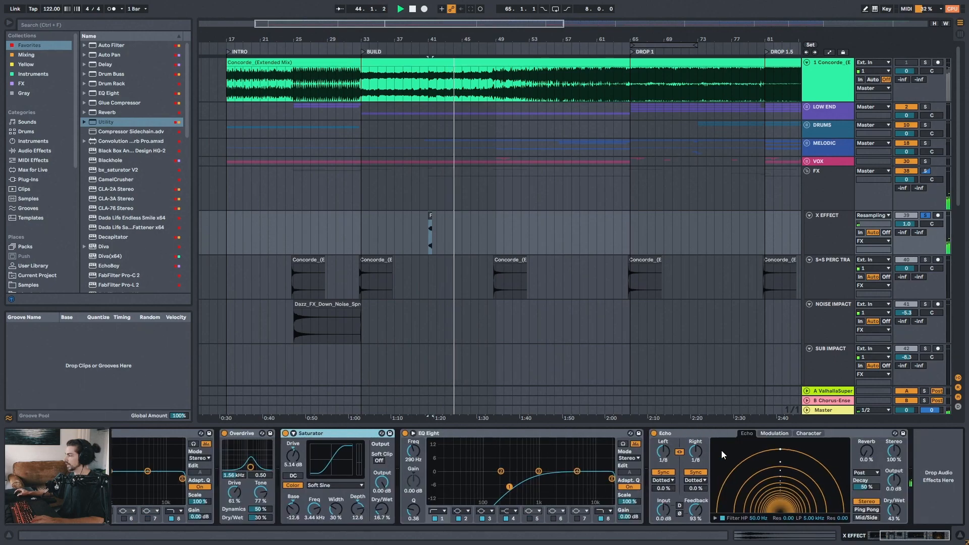
Play the first S+S PERC TRANSITION clip, just before bar 25, with its track soloed.
drag(427, 39, 432, 33)
click(329, 259)
key(space)
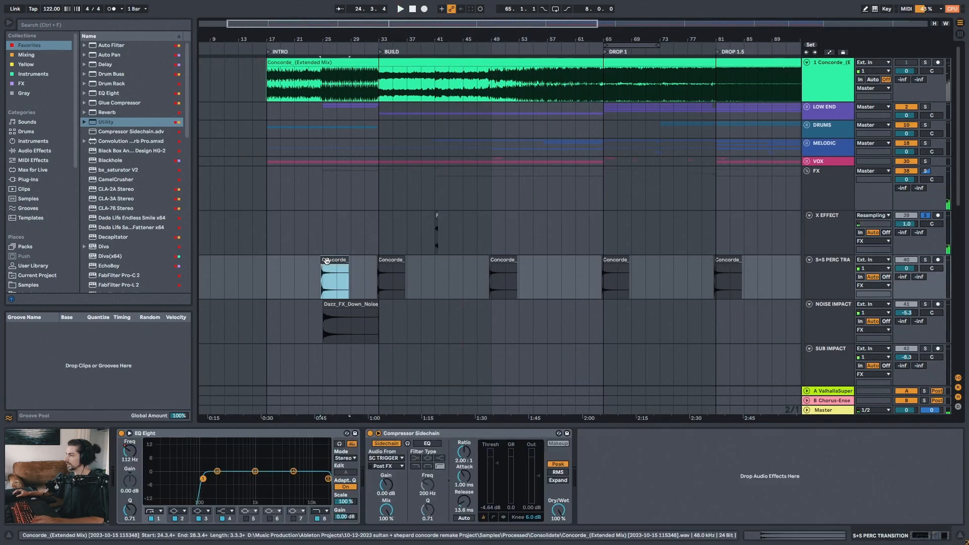
drag(343, 38, 287, 37)
click(925, 260)
key(space)
drag(519, 39, 444, 35)
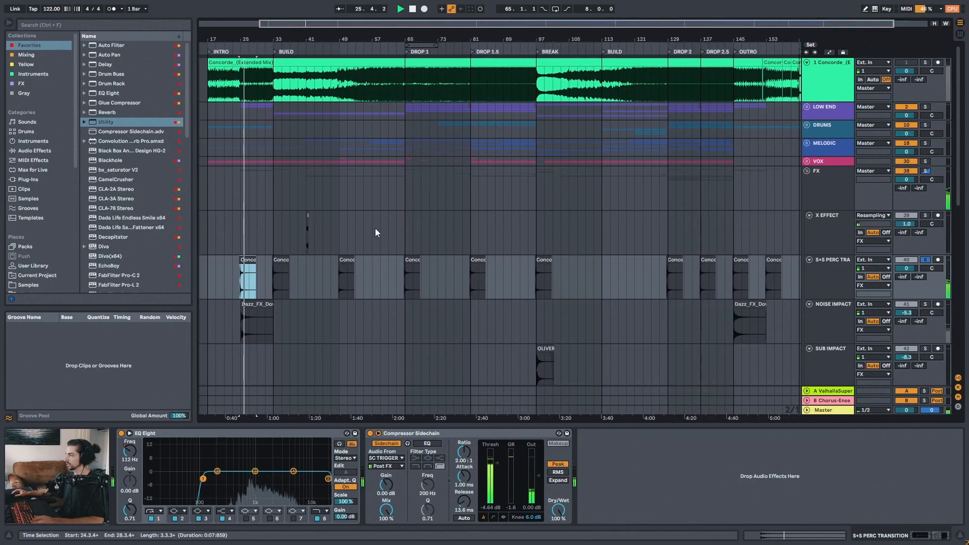
drag(720, 40, 702, 36)
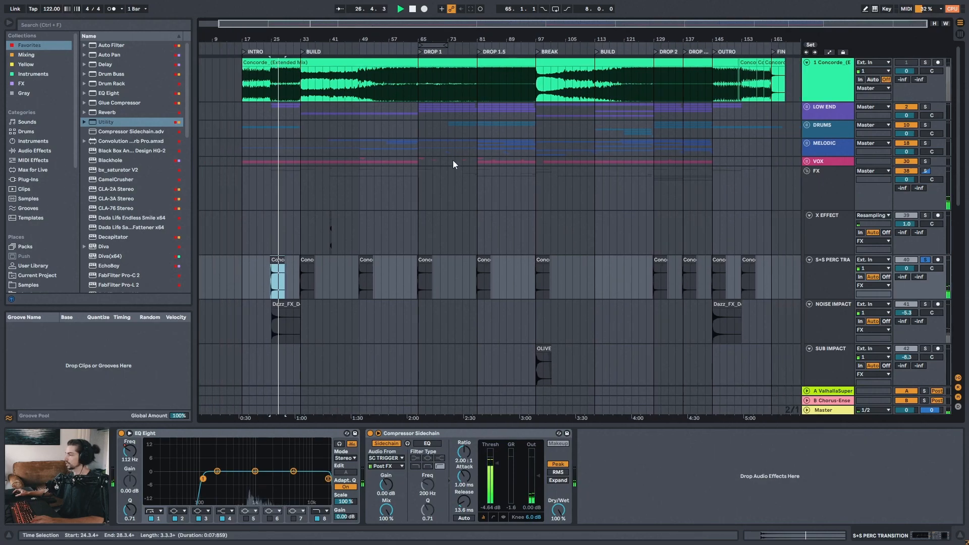
Play the soloed S+S PERC TRANSITION clip that leads into Drop 1 from bar 64.4.
drag(312, 34, 300, 226)
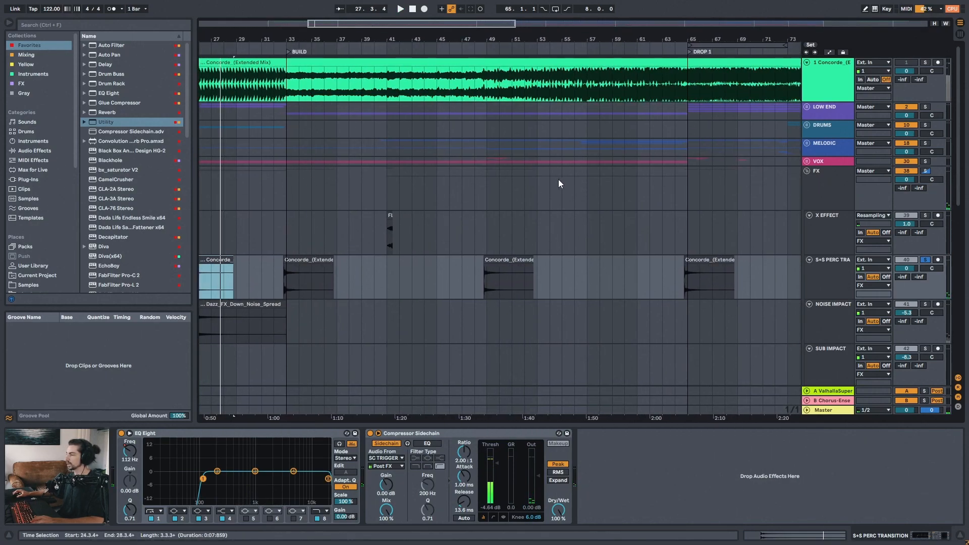
drag(561, 35, 297, 59)
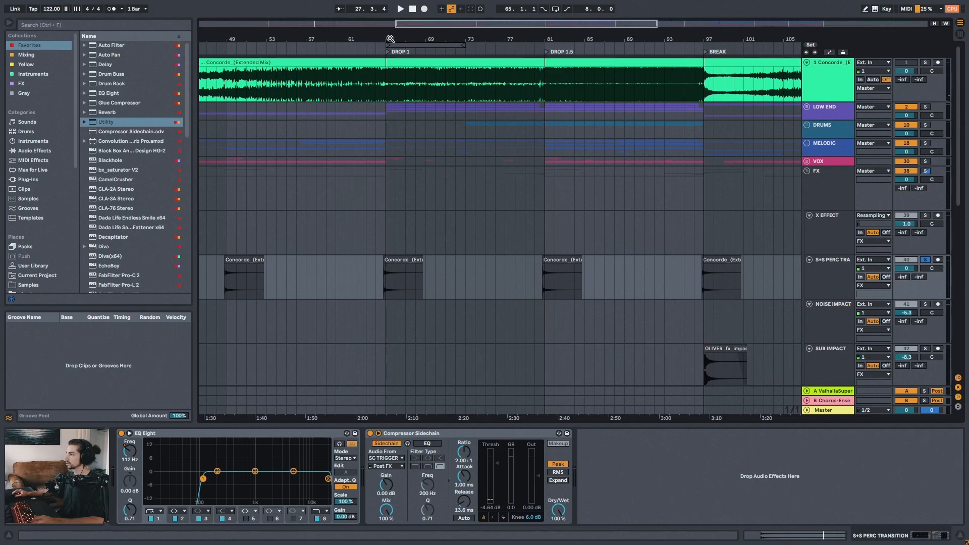
click(392, 261)
key(space)
drag(530, 39, 480, 39)
key(space)
key(space)
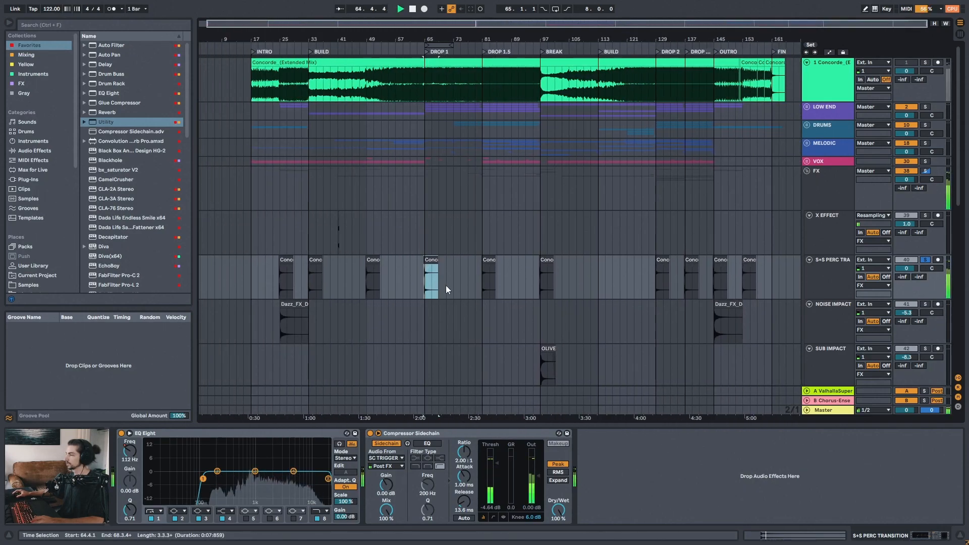
key(space)
Select the Dazz_FX_Down_Noise_Spread clip at bar 25 on the NOISE IMPACT track and play it soloed.
drag(316, 39, 326, 62)
scroll(291, 256, down, 2)
click(283, 259)
key(space)
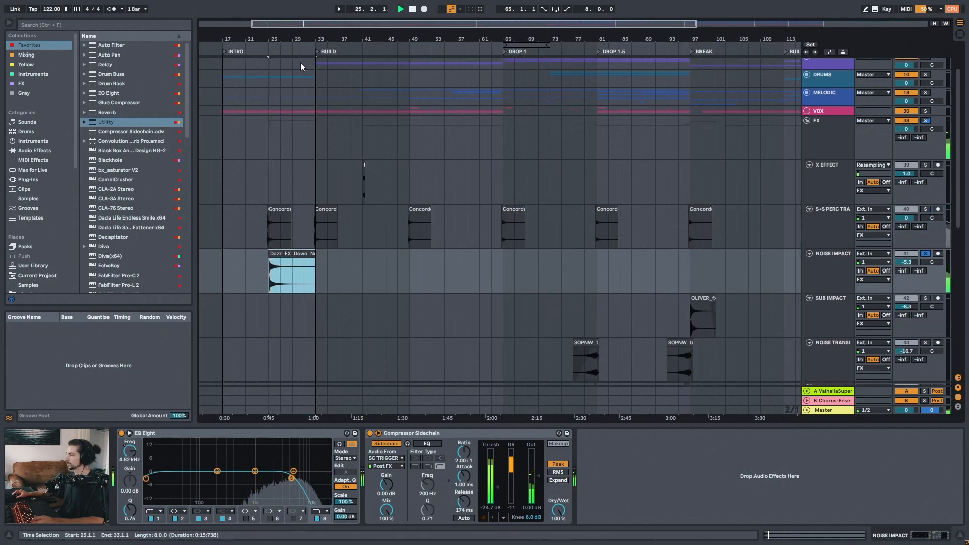
Replay the NOISE IMPACT clip from bar 25 in the full mix with the solos removed.
drag(273, 40, 310, 47)
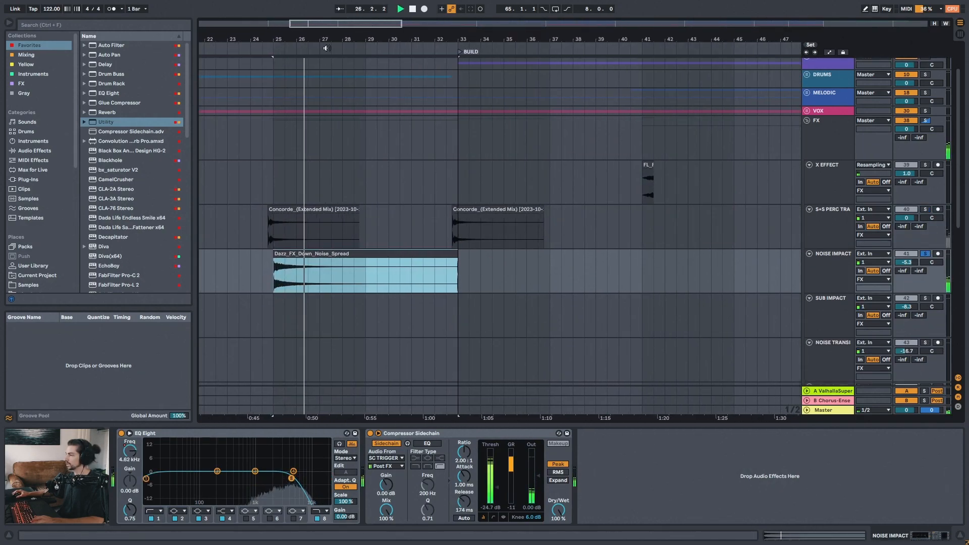
drag(392, 38, 314, 19)
key(space)
key(s)
key(space)
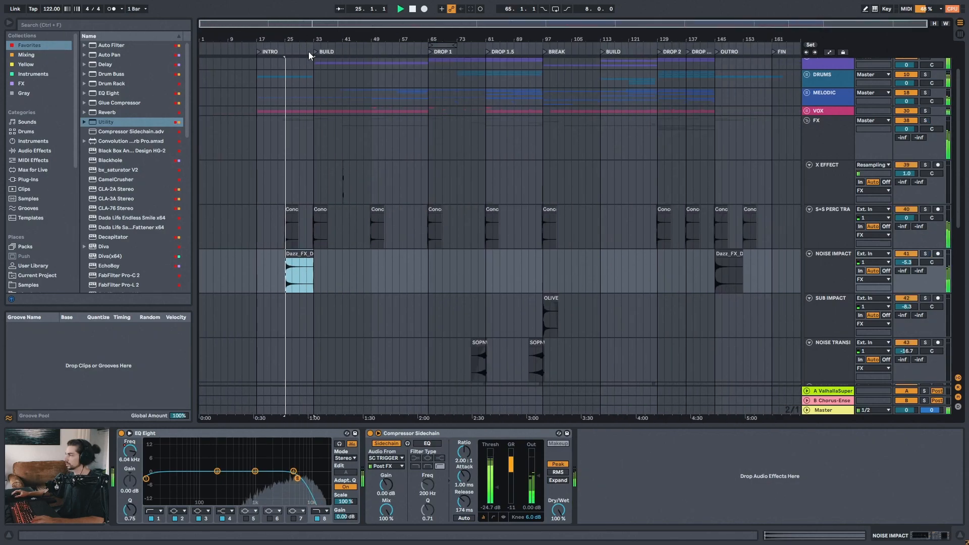
drag(507, 42, 505, 44)
drag(729, 36, 722, 37)
scroll(719, 274, down, 5)
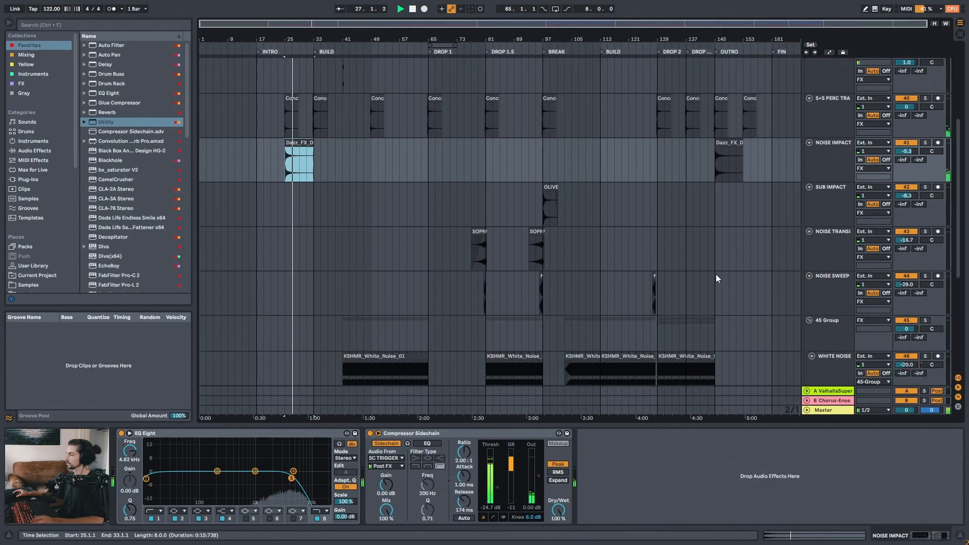
scroll(715, 277, down, 1)
Play the NOISE TRANSITION clip from bar 79 soloed, followed by the soloed NOISE SWEEP UP clip before Drop 1.5.
drag(518, 36, 518, 39)
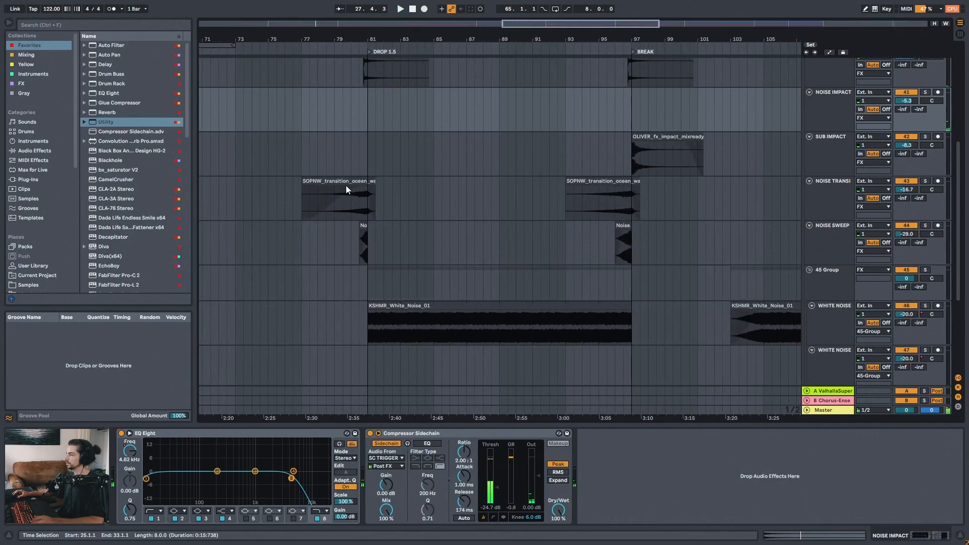
click(344, 199)
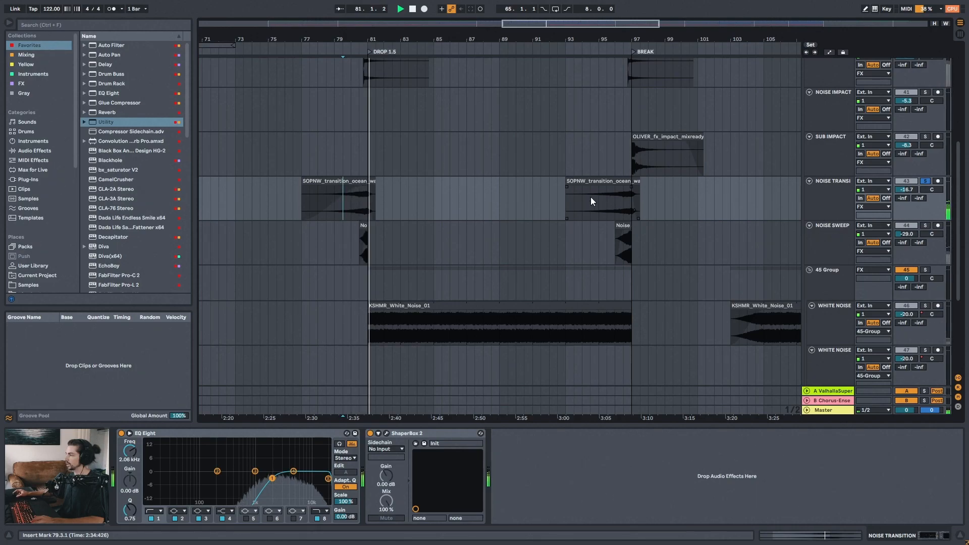
click(364, 226)
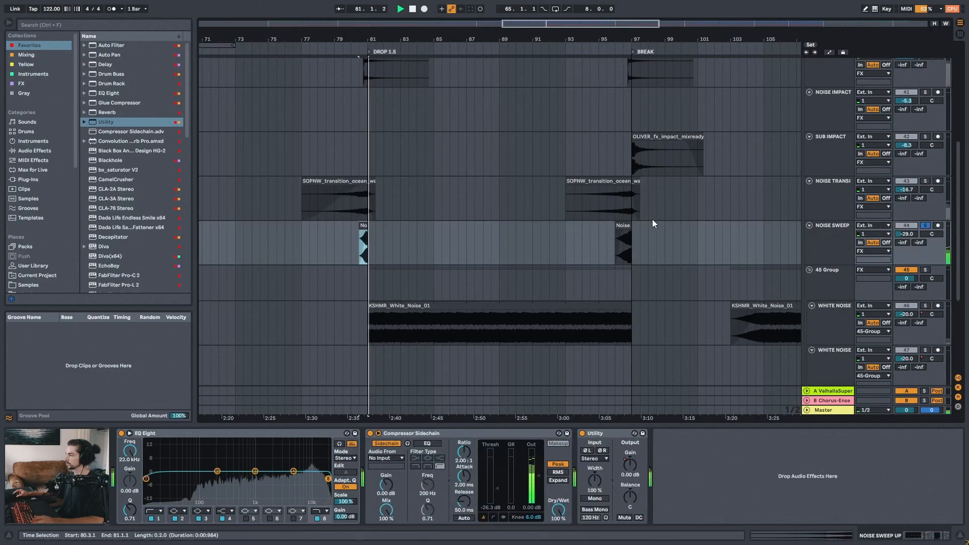
Select the OLIVER impact clip on the SUB IMPACT track at the Break and play it soloed.
click(656, 157)
drag(511, 37, 496, 34)
key(space)
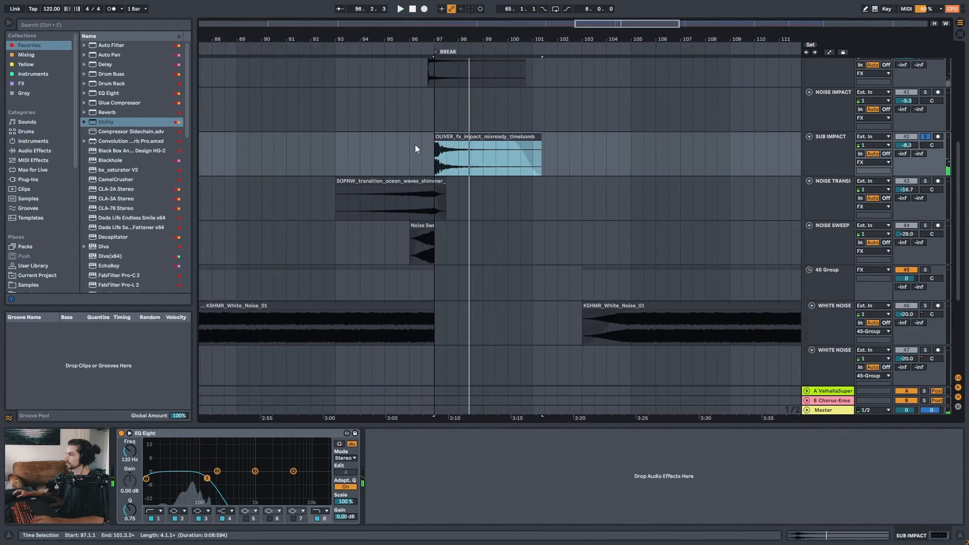
Play the transition into the Break from bar 96 with no tracks soloed.
click(408, 146)
key(space)
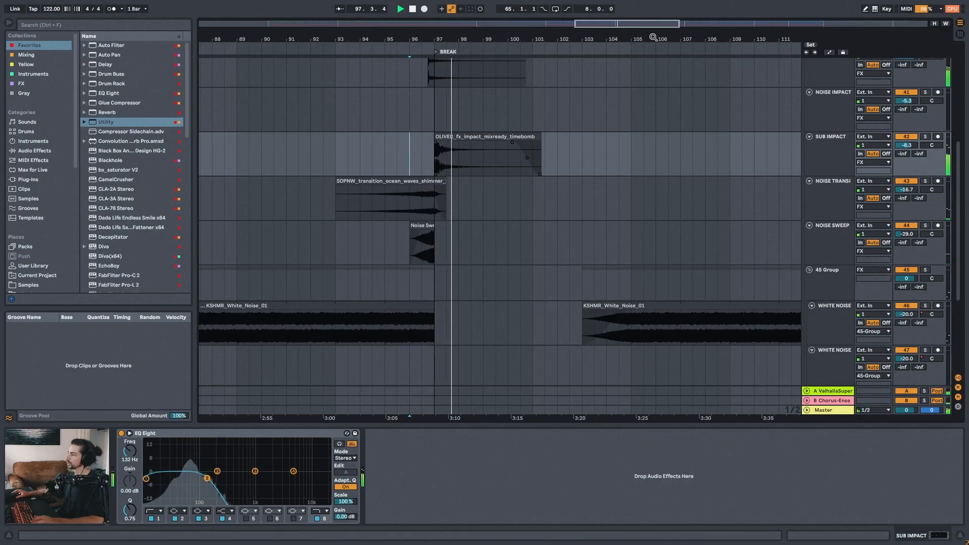
drag(636, 38, 626, 8)
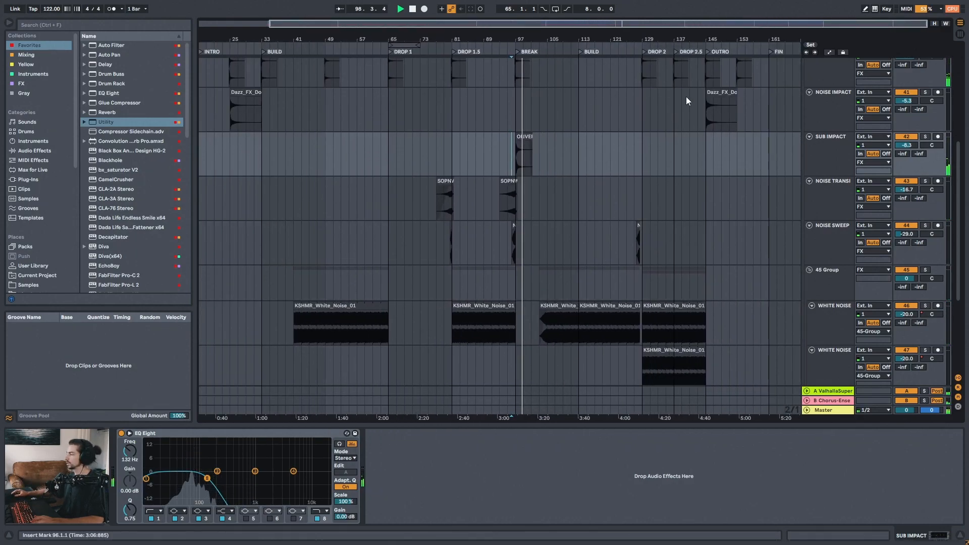
Select the KSHMR_White_Noise_01 clip at bar 41 on the WHITE NOISE track and play that section.
drag(960, 233, 961, 286)
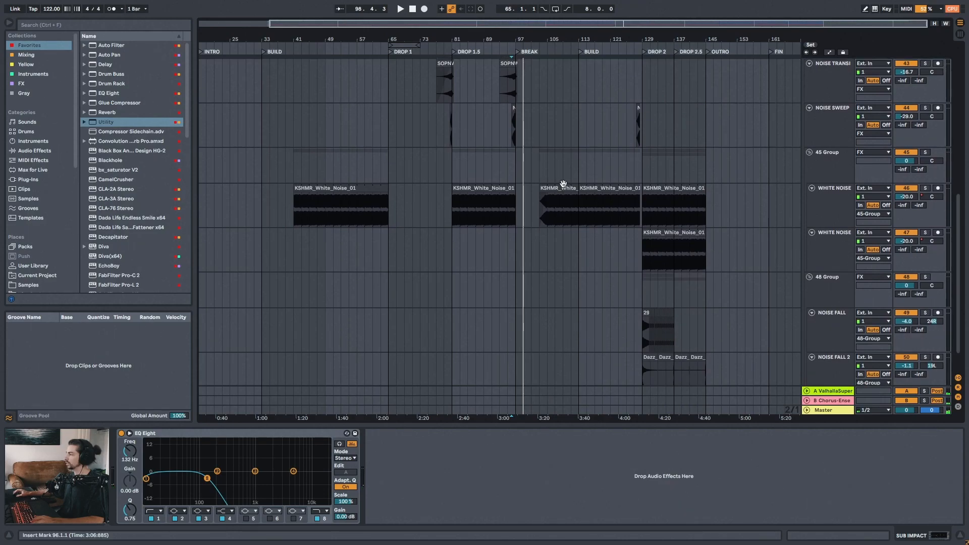
drag(348, 38, 418, 72)
click(361, 187)
click(380, 57)
key(space)
Show the automation lanes and examine the Utility Gain curve on the WHITE NOISE clip leading into Drop 1.
key(a)
click(460, 191)
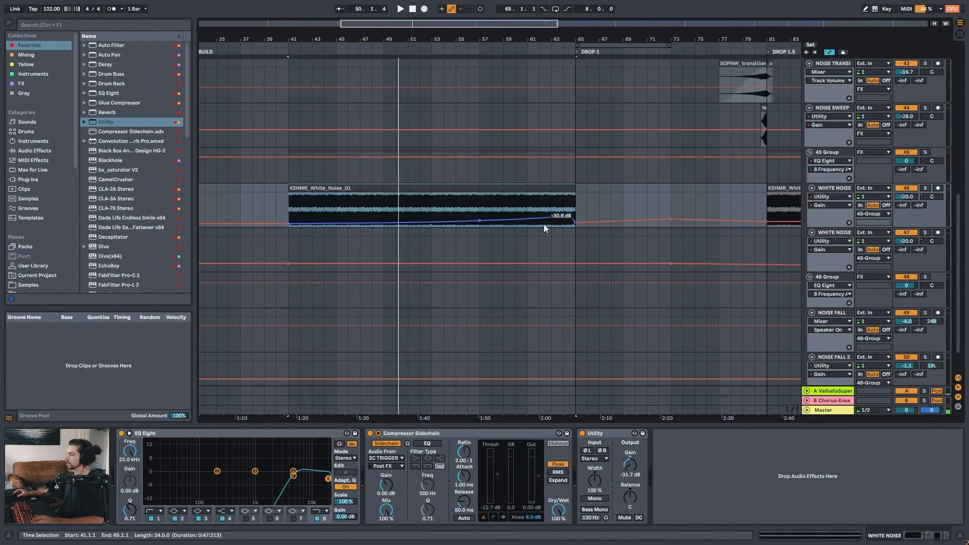
drag(537, 42, 527, 87)
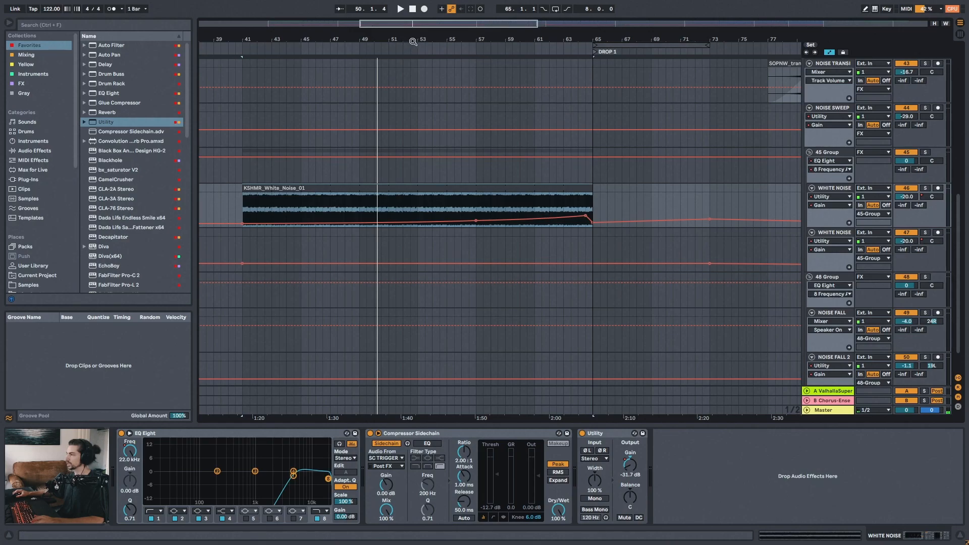
drag(437, 39, 442, 15)
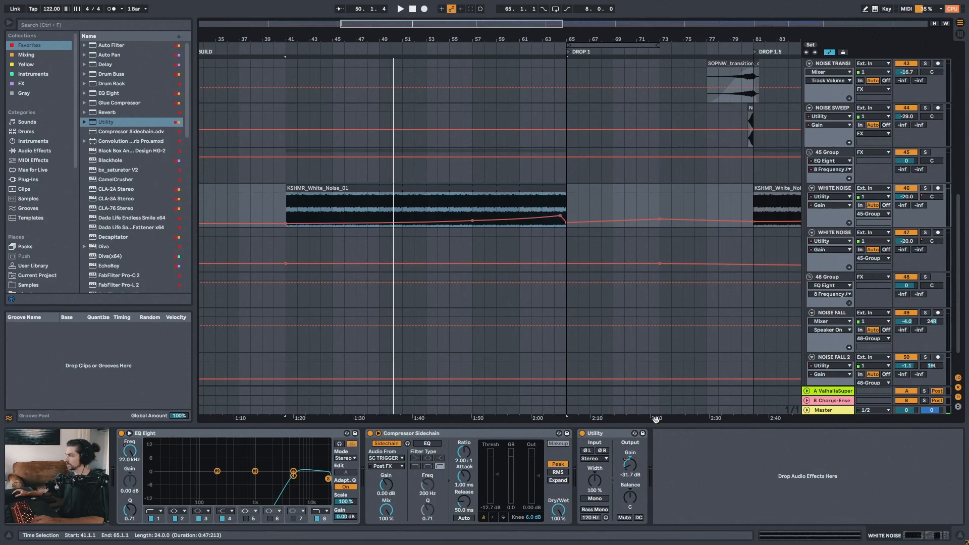
click(630, 464)
drag(640, 38, 562, 37)
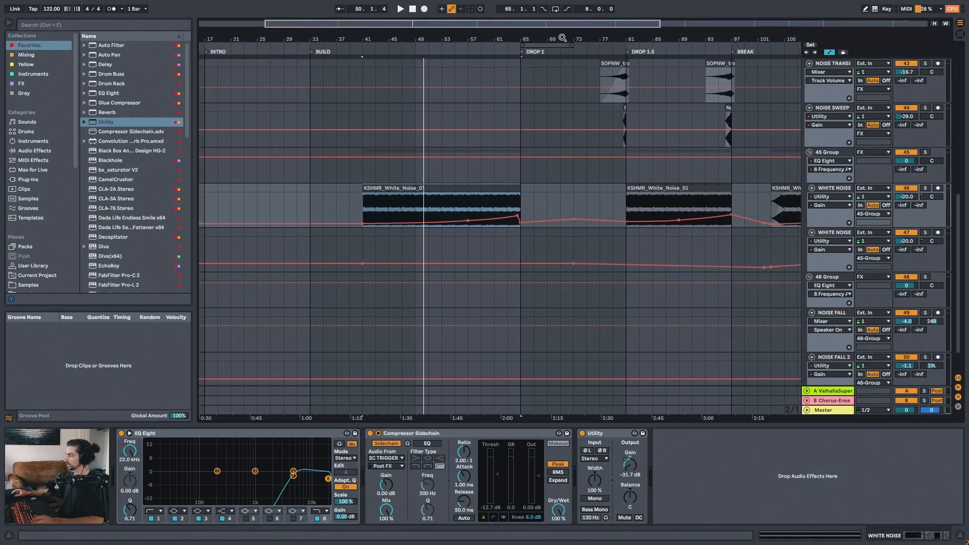
Play the KSHMR_White_Noise_01 build-up on the WHITE NOISE track from bar 41 and again from bar 57.
click(471, 183)
key(space)
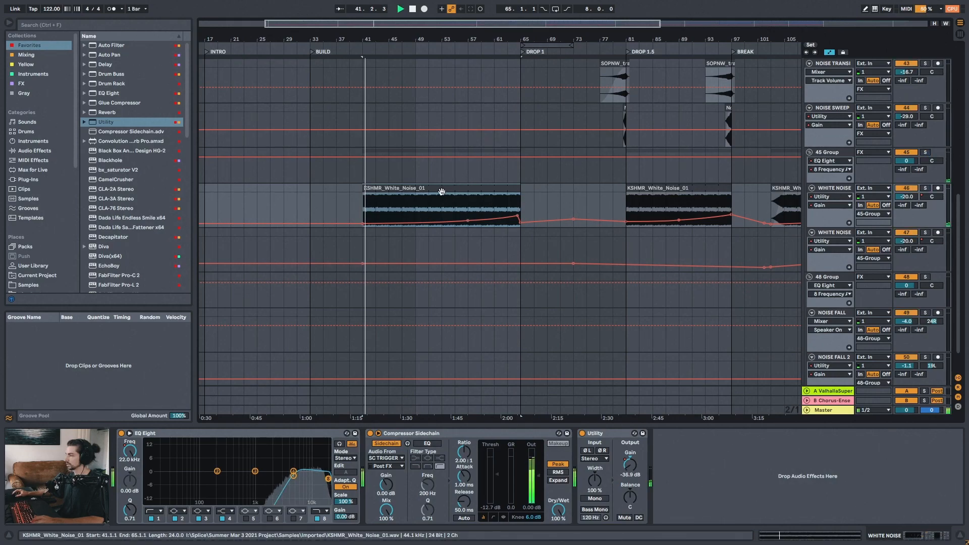
key(space)
key(space)
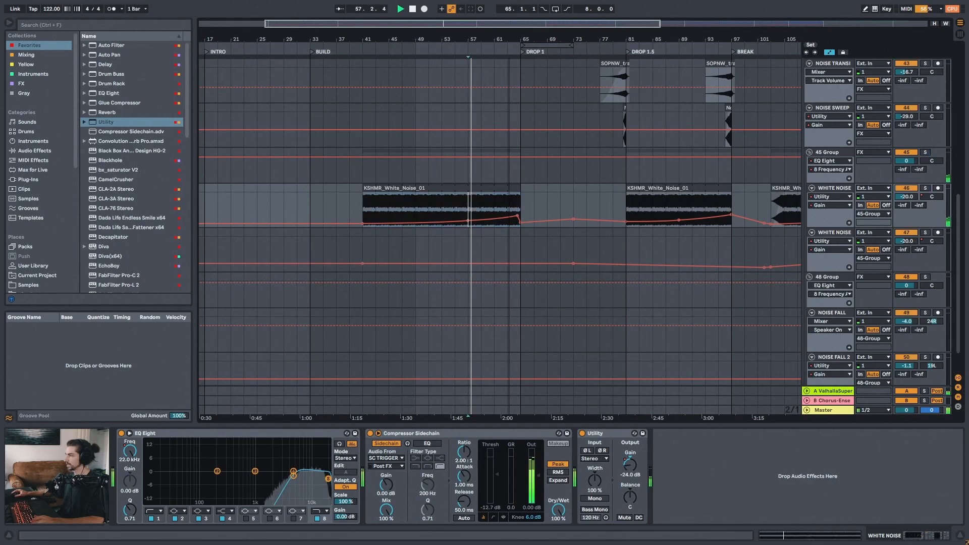
drag(489, 39, 475, 31)
key(space)
click(501, 153)
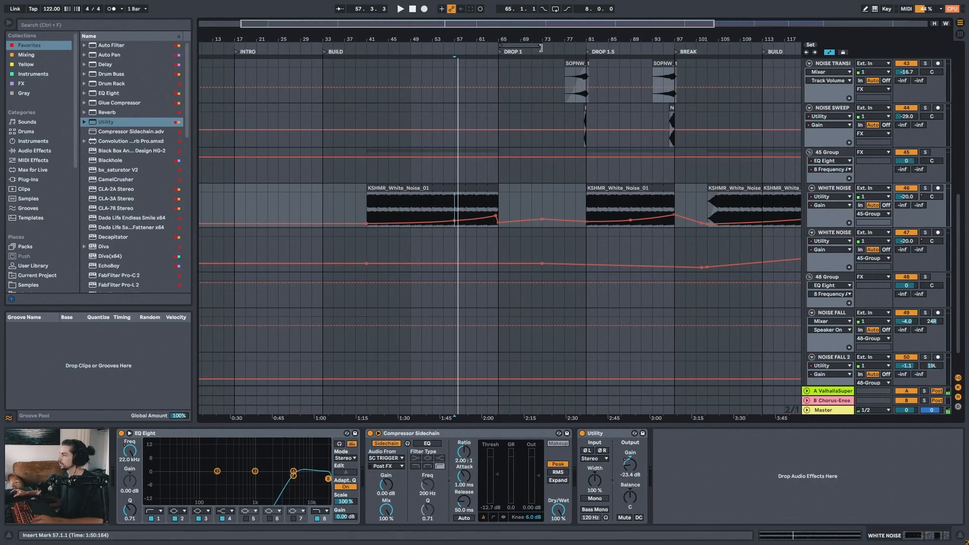
Select the KSHMR_White_Noise_01 clip starting at Drop 2 on each of the two WHITE NOISE tracks in turn.
drag(523, 38, 483, 36)
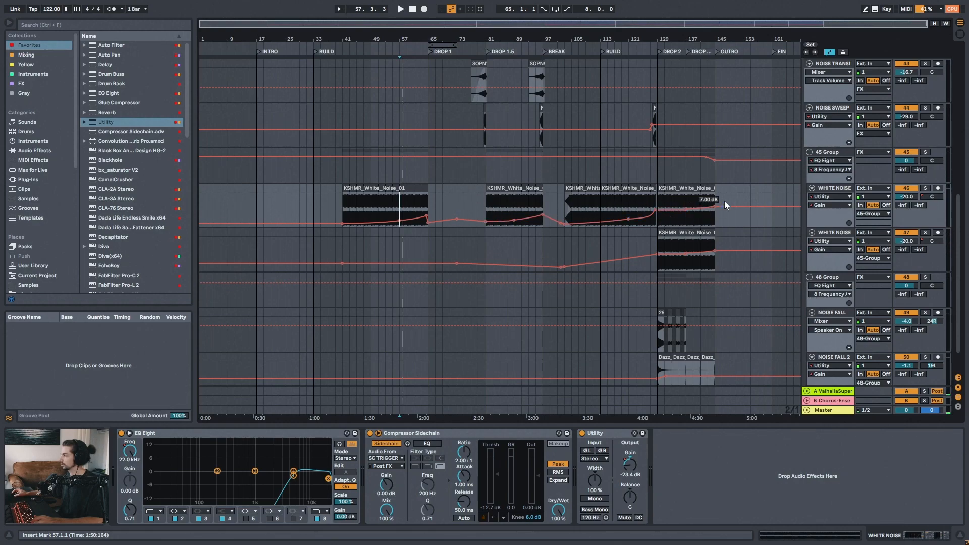
drag(711, 37, 580, 66)
drag(402, 41, 471, 127)
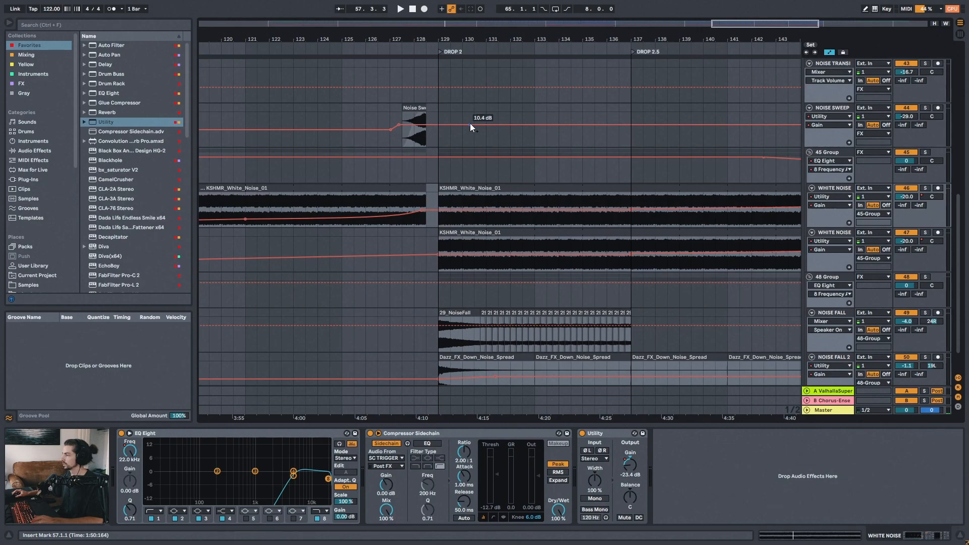
drag(476, 42, 407, 41)
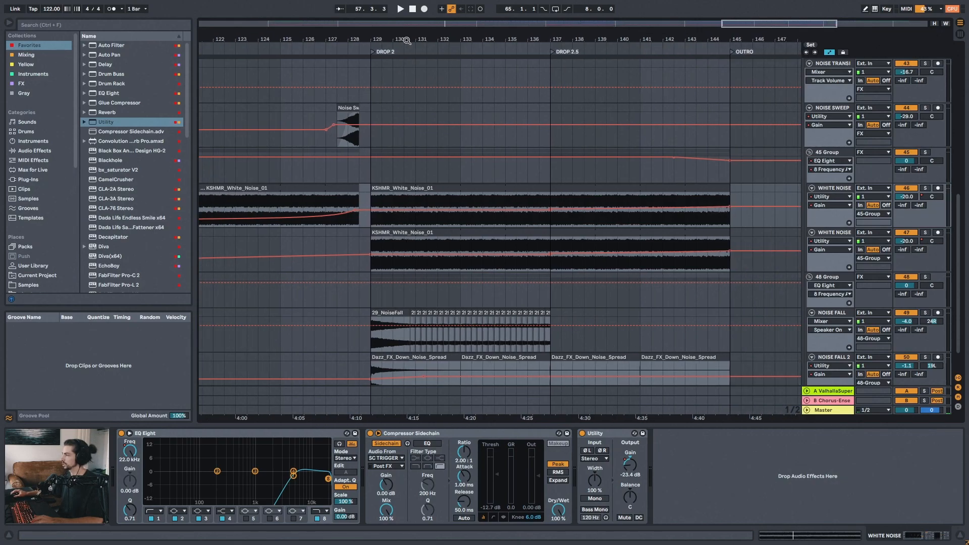
click(425, 232)
click(437, 188)
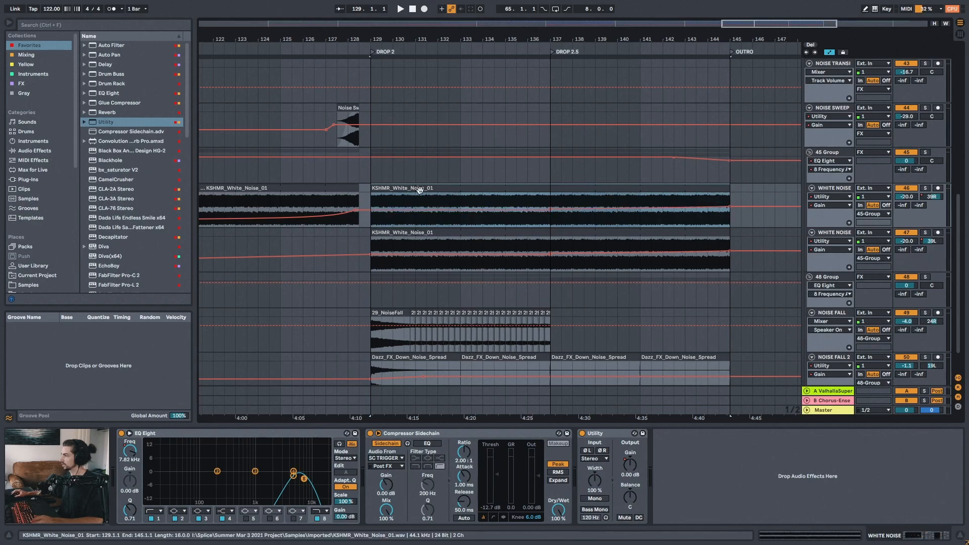
Play the first WHITE NOISE track soloed from bar 124 towards Drop 2.
drag(397, 46, 429, 38)
click(362, 202)
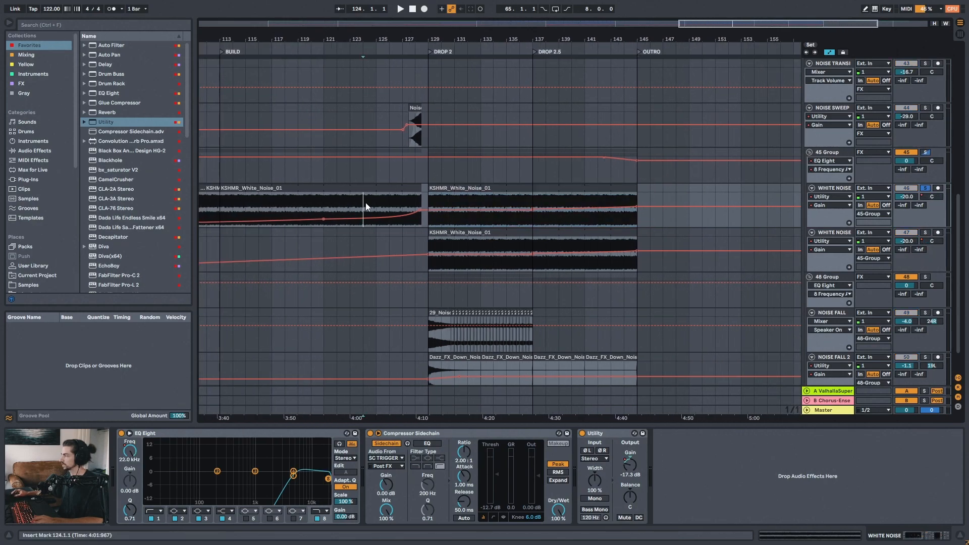
key(space)
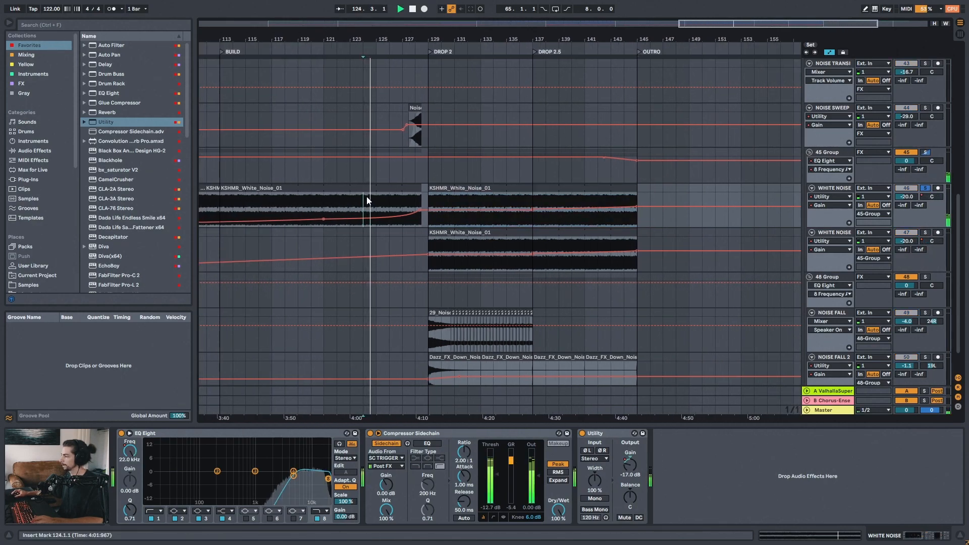
mouse_move(444, 39)
mouse_down()
mouse_move(493, 30)
mouse_move(426, 43)
mouse_up()
Play the two layered white noise tracks from bar 129 with the 45 Group soloed.
click(435, 174)
key(space)
key(space)
drag(557, 38, 537, 48)
key(space)
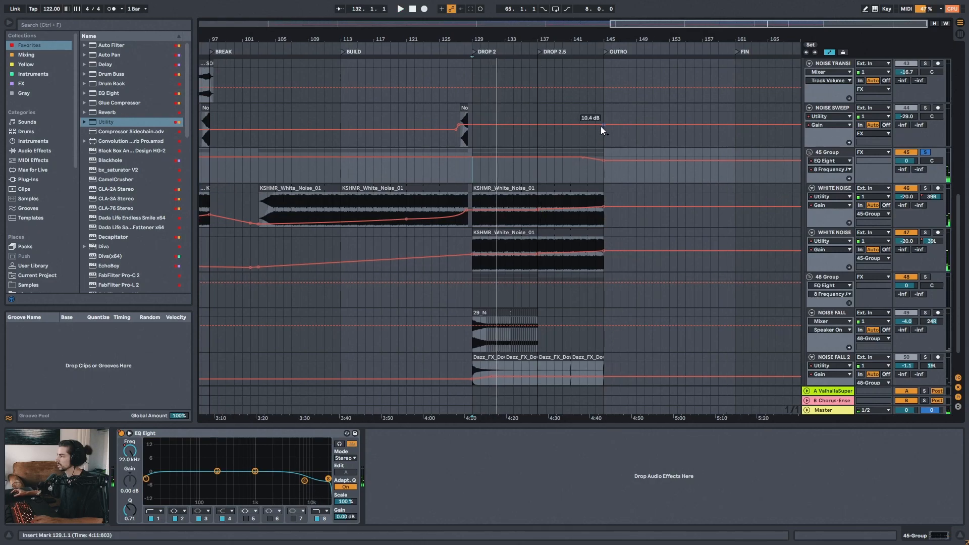
click(592, 129)
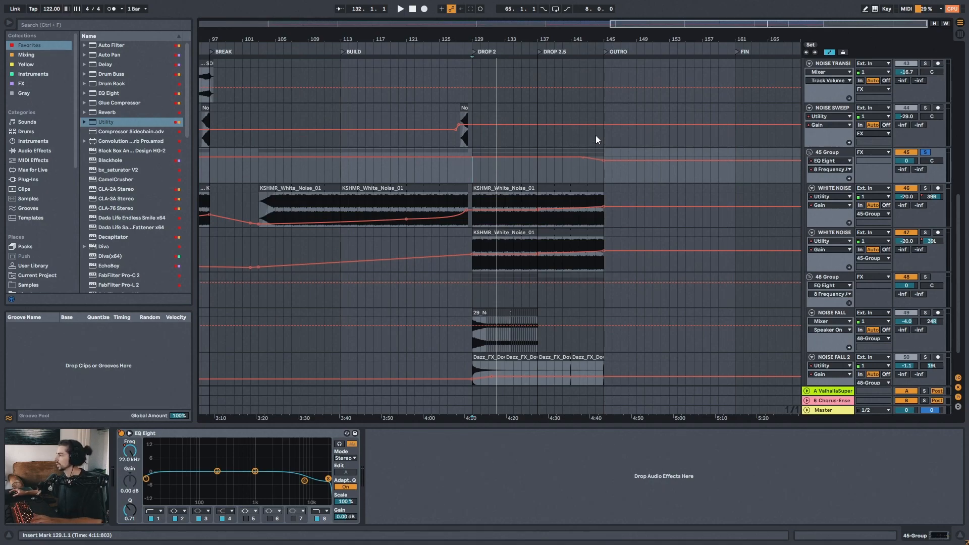
Select the 29_NoiseFall clip on the NOISE FALL track at Drop 2 and play it soloed.
drag(538, 41, 518, 42)
scroll(576, 245, down, 2)
click(433, 279)
key(s)
key(space)
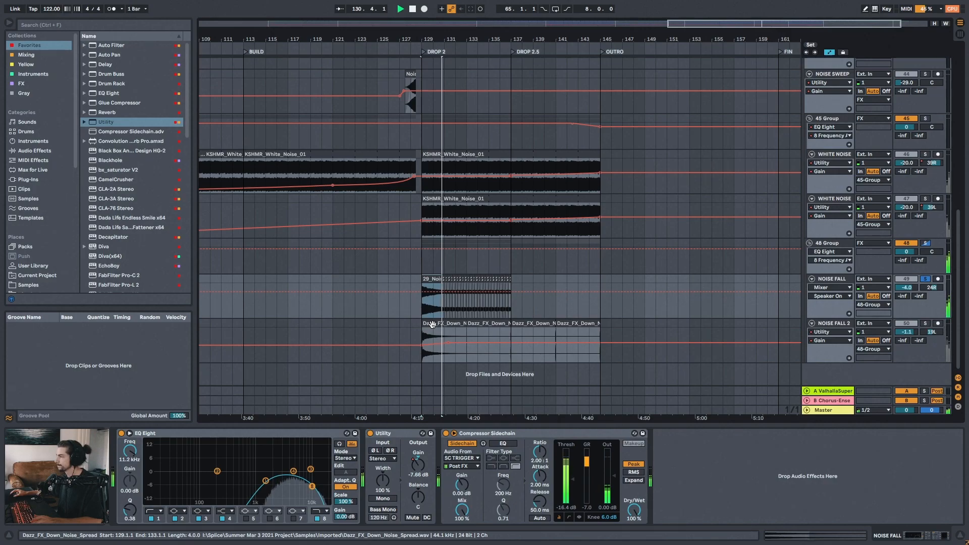
Audition the first Dazz_FX_Down_Noise_Spread clip on NOISE FALL 2 soloed, and play Drop 2 with nothing soloed.
click(432, 324)
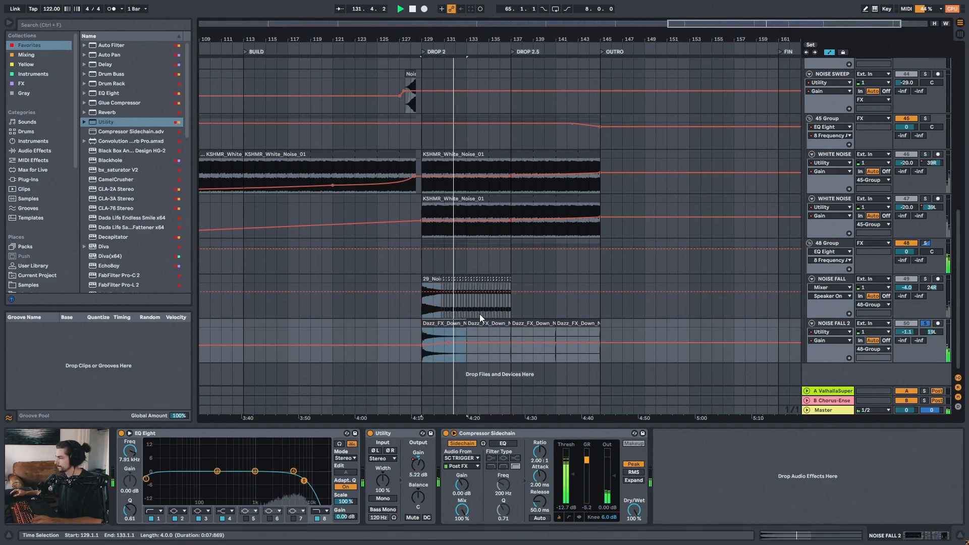
drag(469, 39, 599, 273)
key(space)
click(516, 49)
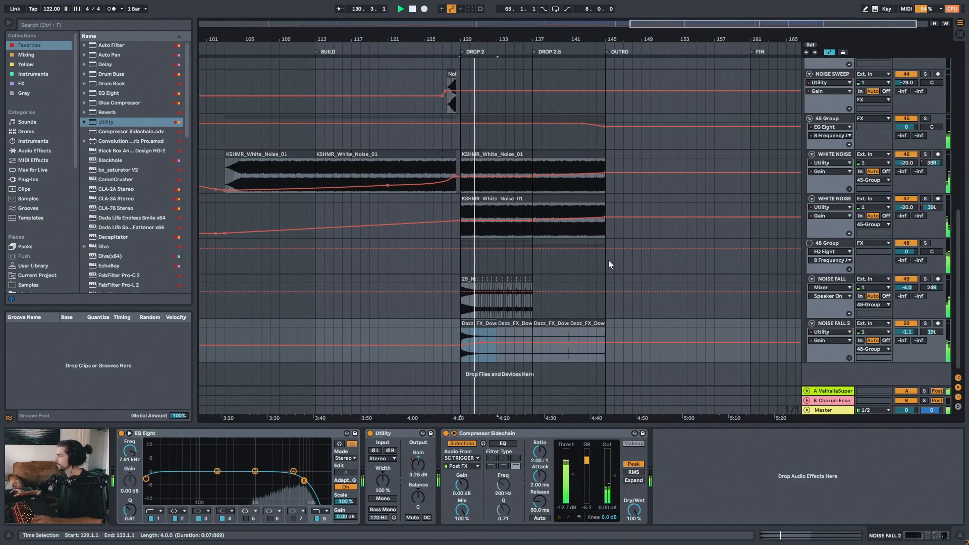
Solo the 48 Group and toggle its OTT device off and on during playback.
click(837, 242)
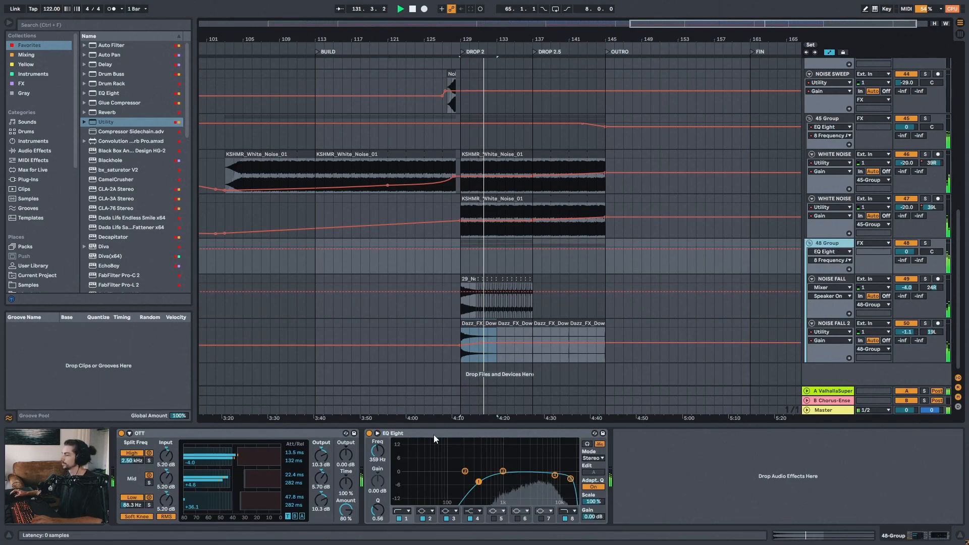
key(s)
click(121, 433)
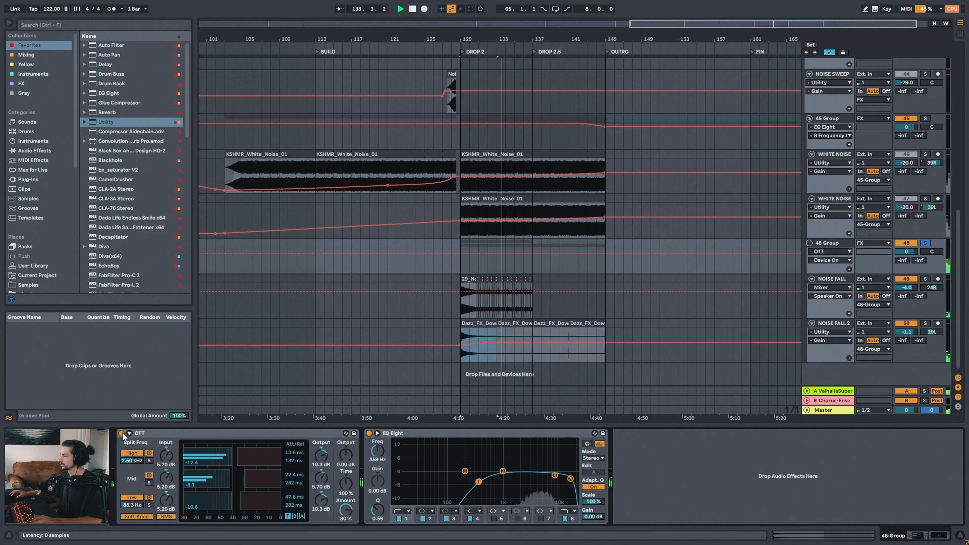
click(121, 433)
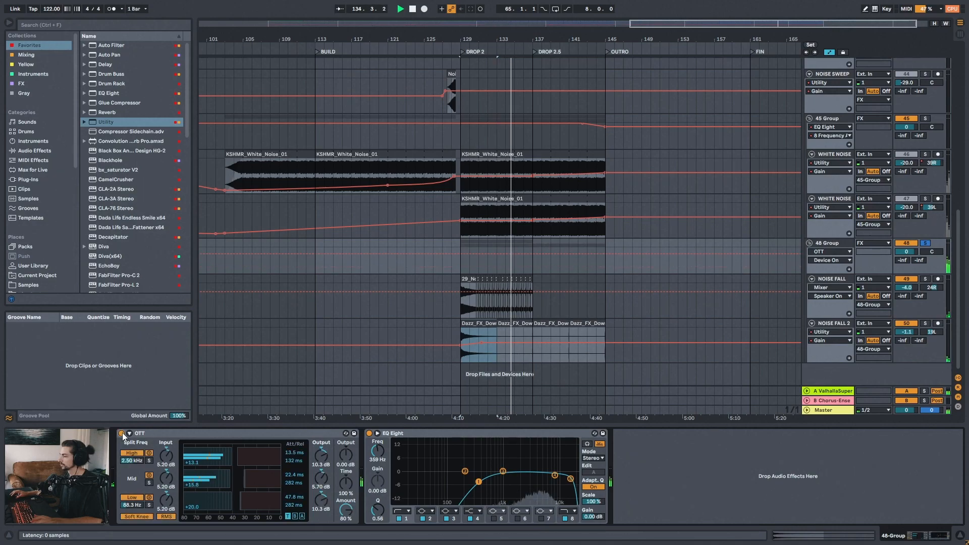
Solo the 45 Group and the whole FX group in turn while Drop 2 plays into Drop 2.5.
click(832, 119)
key(s)
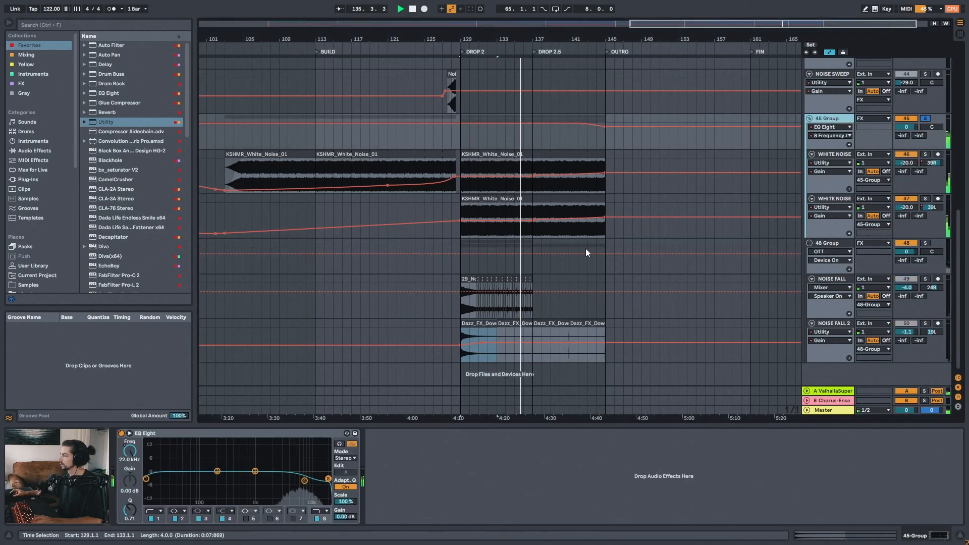
scroll(767, 244, up, 1)
scroll(767, 244, up, 4)
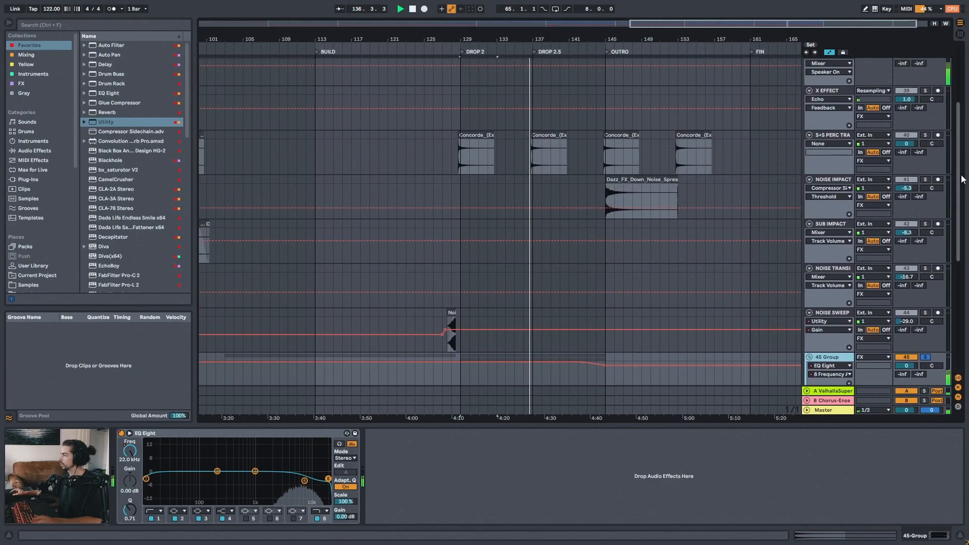
scroll(836, 138, up, 2)
click(832, 153)
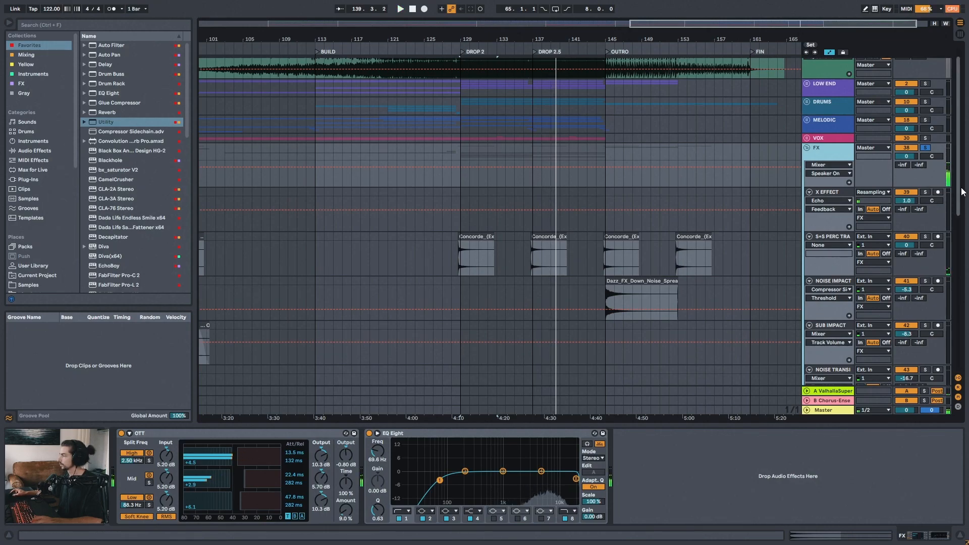
Examine the FX group's clips and automation lanes across the arrangement, from X EFFECT down to NOISE FALL 2.
scroll(940, 336, down, 6)
scroll(940, 335, down, 2)
drag(542, 35, 667, 33)
drag(957, 255, 957, 221)
drag(668, 34, 727, 32)
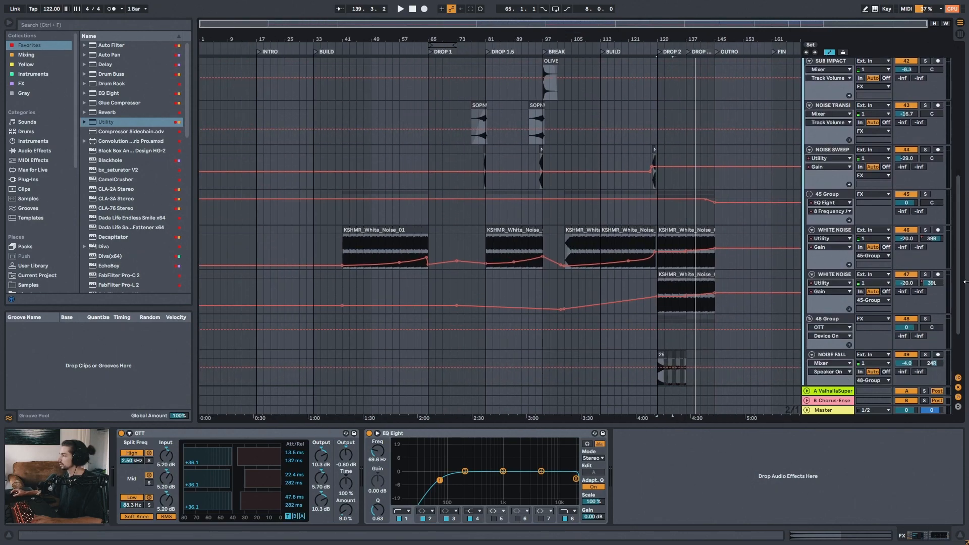
drag(960, 288, 946, 192)
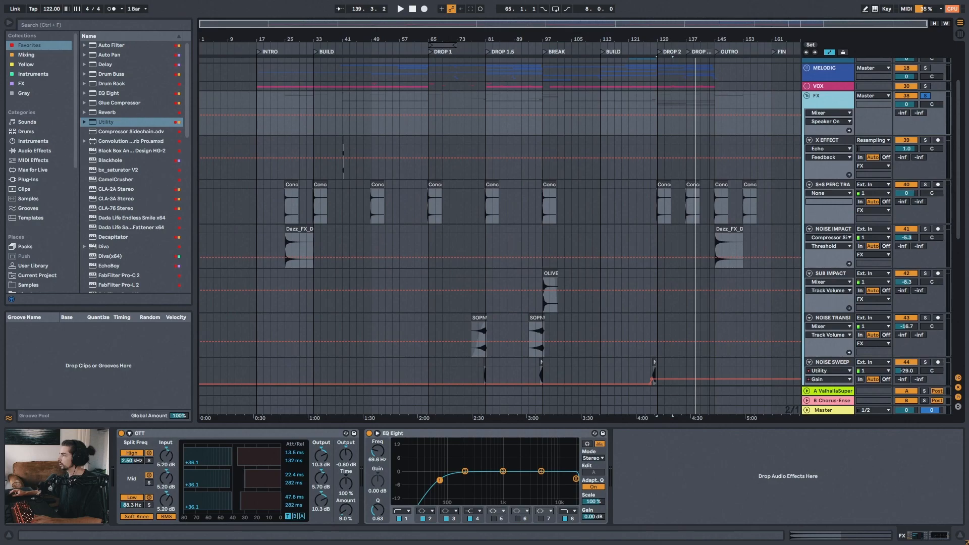
drag(669, 36, 576, 182)
drag(583, 44, 586, 39)
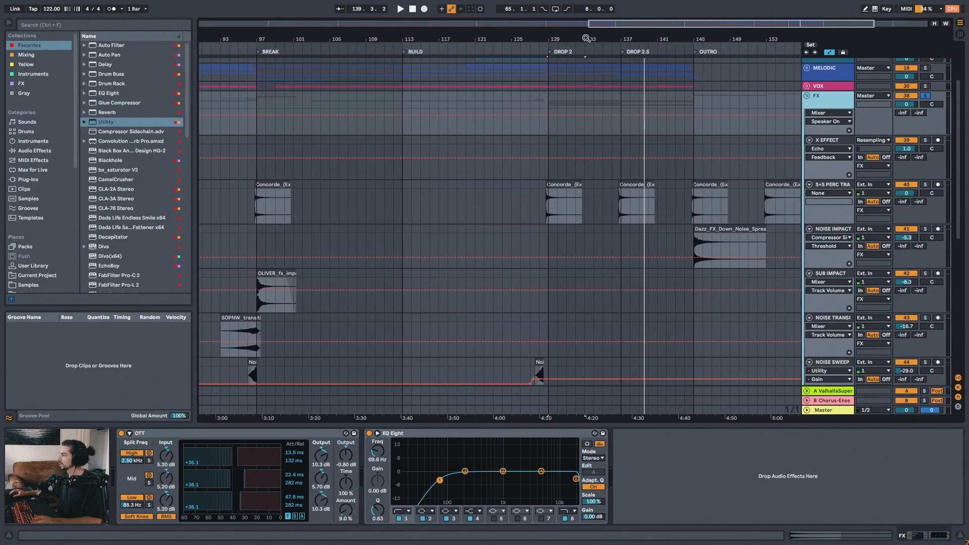
drag(963, 145, 965, 262)
scroll(547, 72, left, 5)
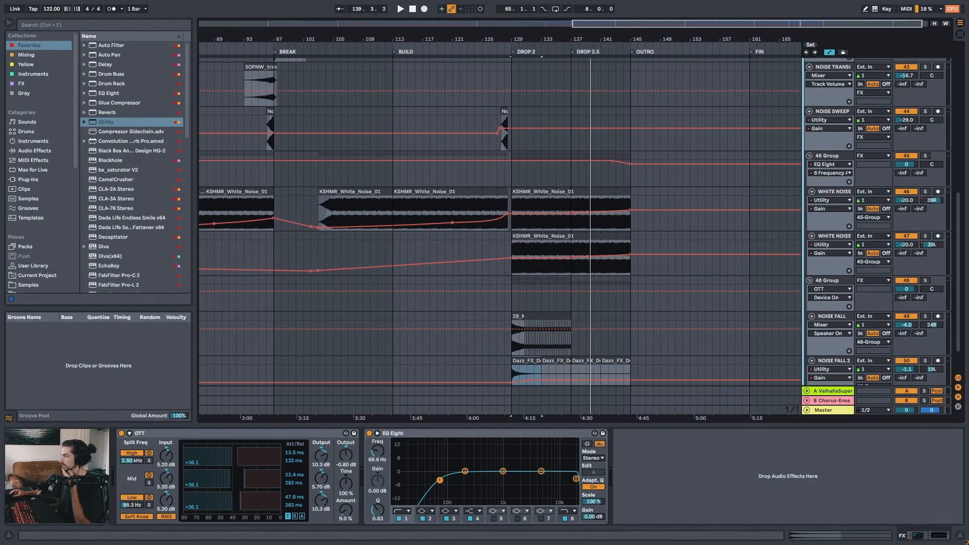
scroll(642, 46, down, 5)
drag(642, 46, 685, 164)
Play Drop 2 from bar 129 in the full mix with no tracks soloed.
drag(710, 46, 598, 39)
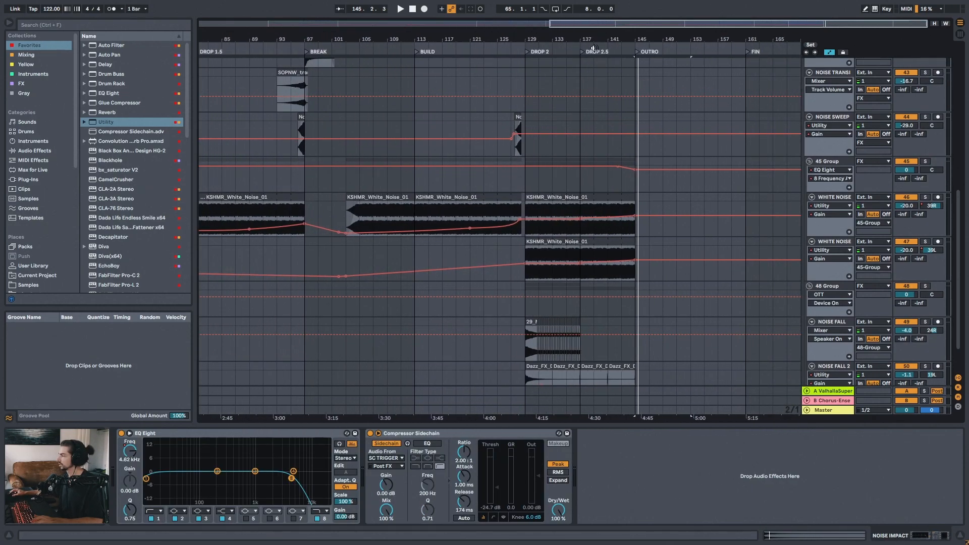
click(528, 182)
key(space)
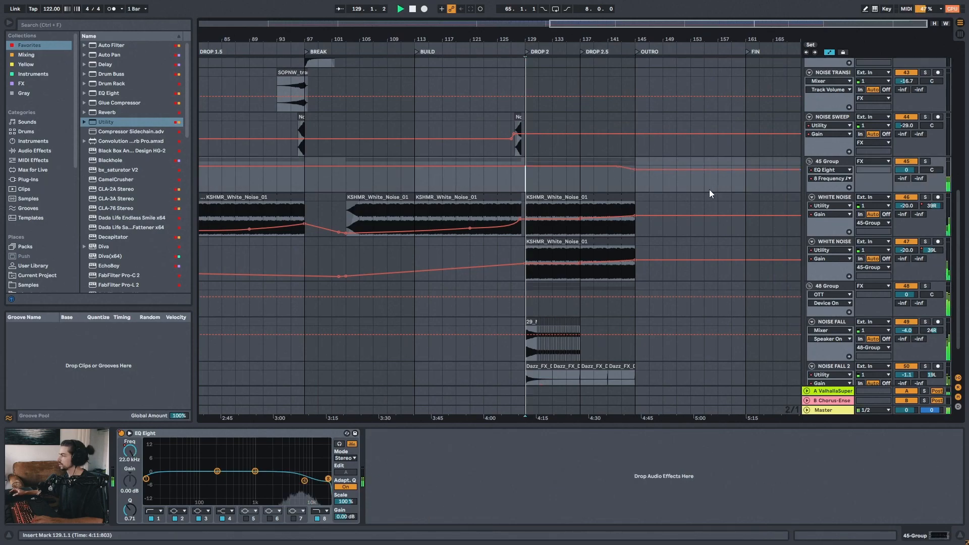
scroll(907, 112, up, 10)
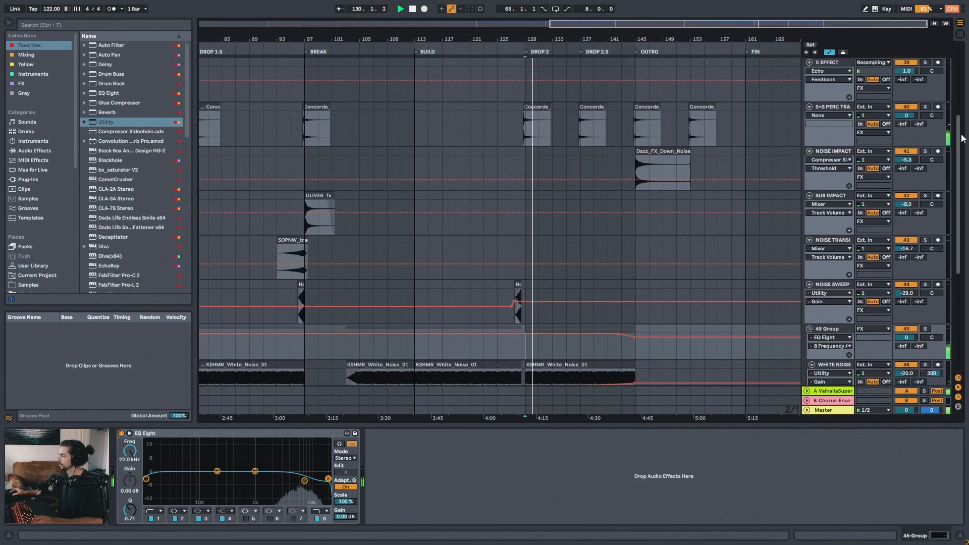
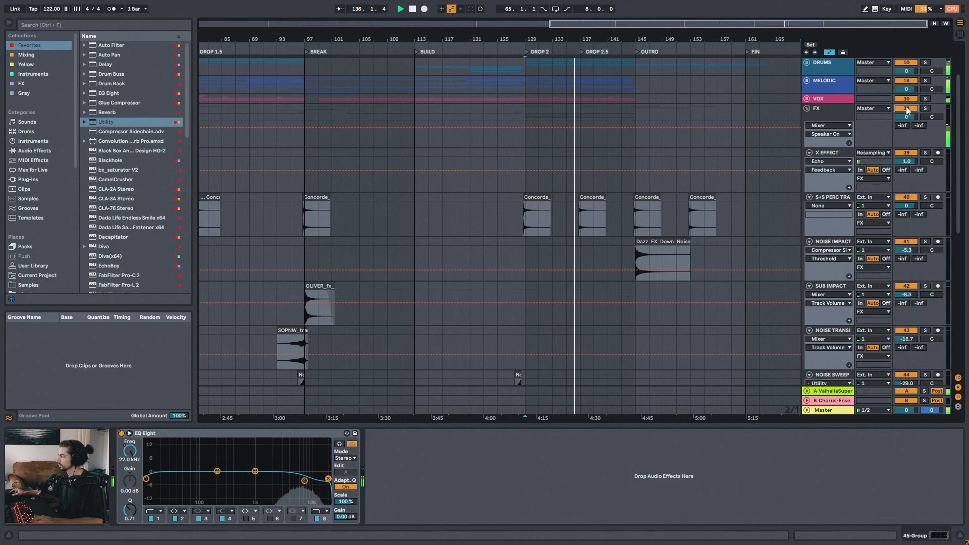
Examine the white noise and noise fall lanes around Drop 2 and back through the earlier drops.
drag(960, 168, 957, 324)
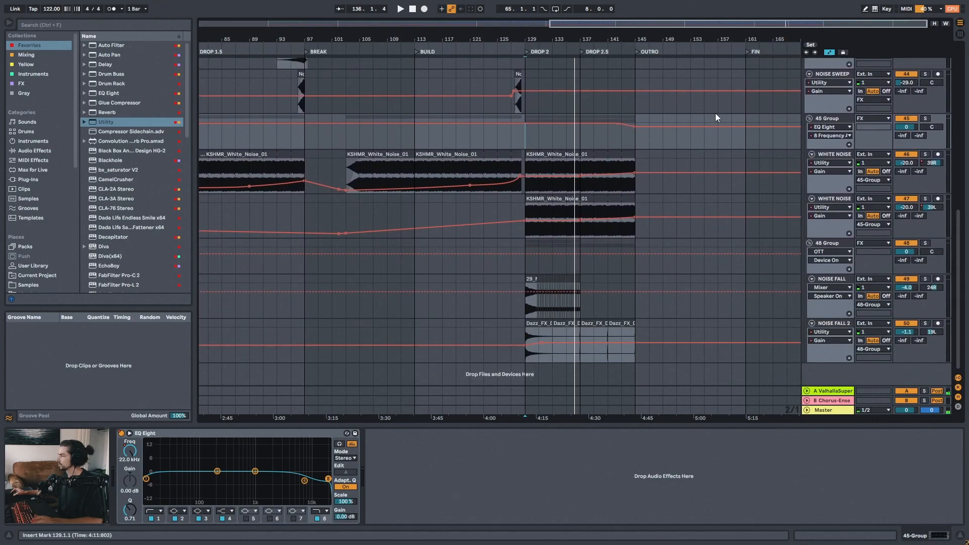
drag(670, 39, 664, 82)
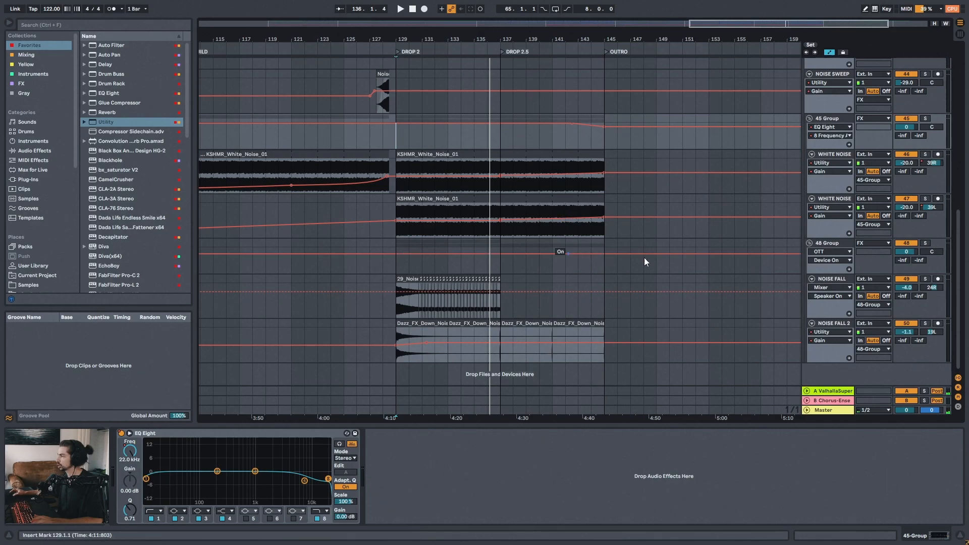
mouse_move(681, 38)
mouse_down()
mouse_move(681, 22)
mouse_move(681, 39)
mouse_up()
drag(382, 37, 383, 50)
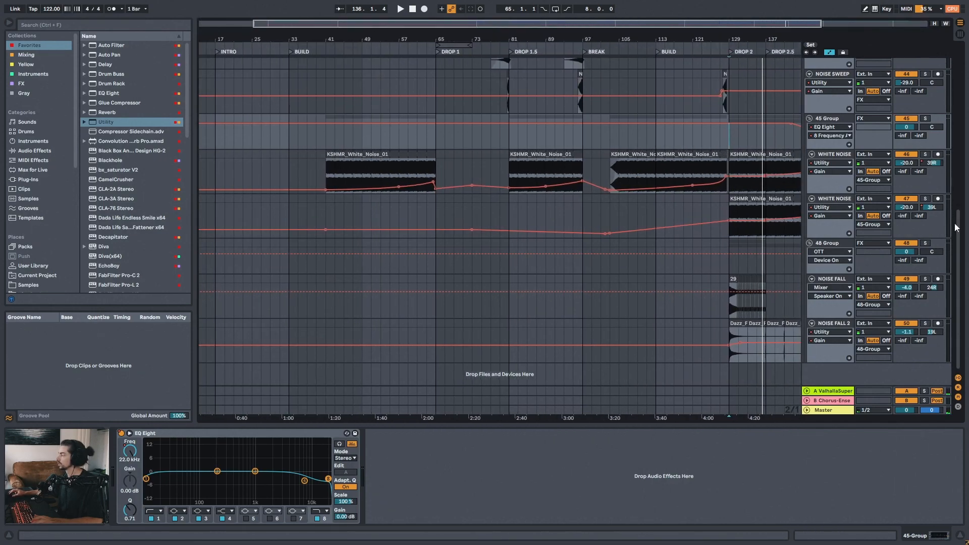
drag(956, 265, 950, 77)
drag(633, 44, 694, 38)
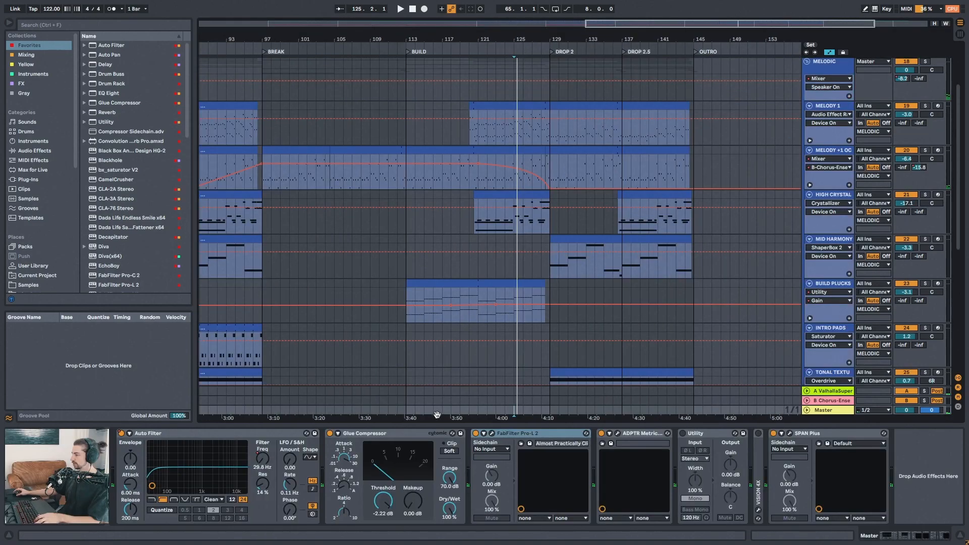
Play from bar 125 into Drop 2 and open the FabFilter Pro-L 2 limiter on the Master track.
click(399, 434)
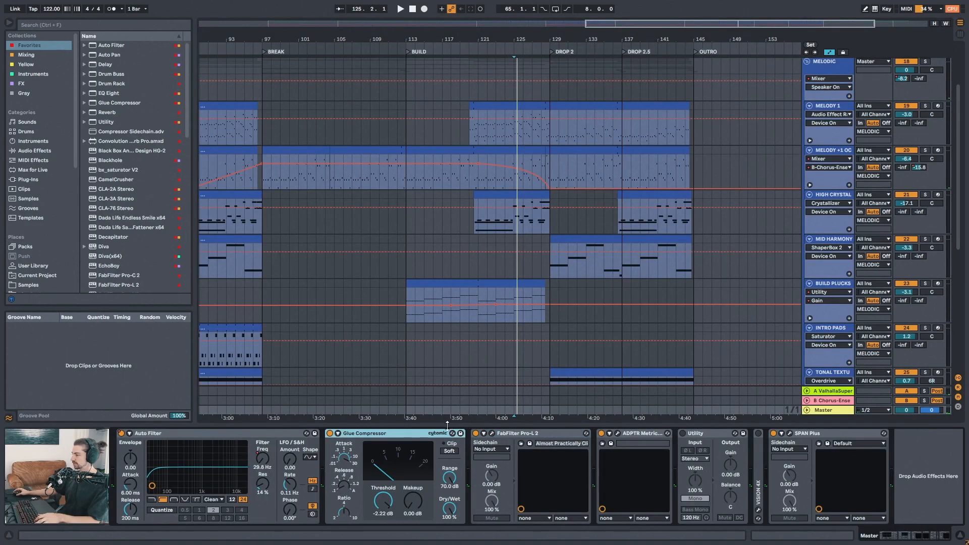
drag(528, 40, 491, 51)
key(space)
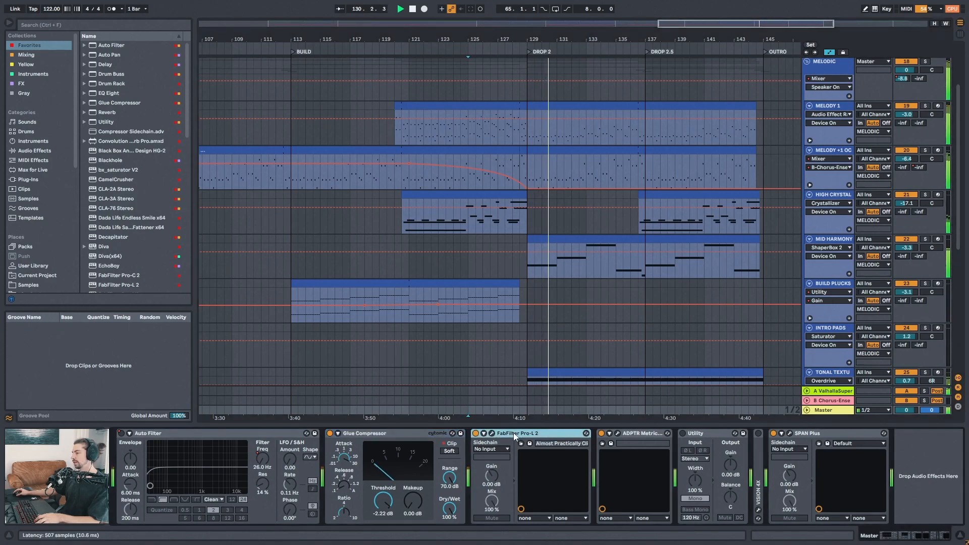
click(492, 433)
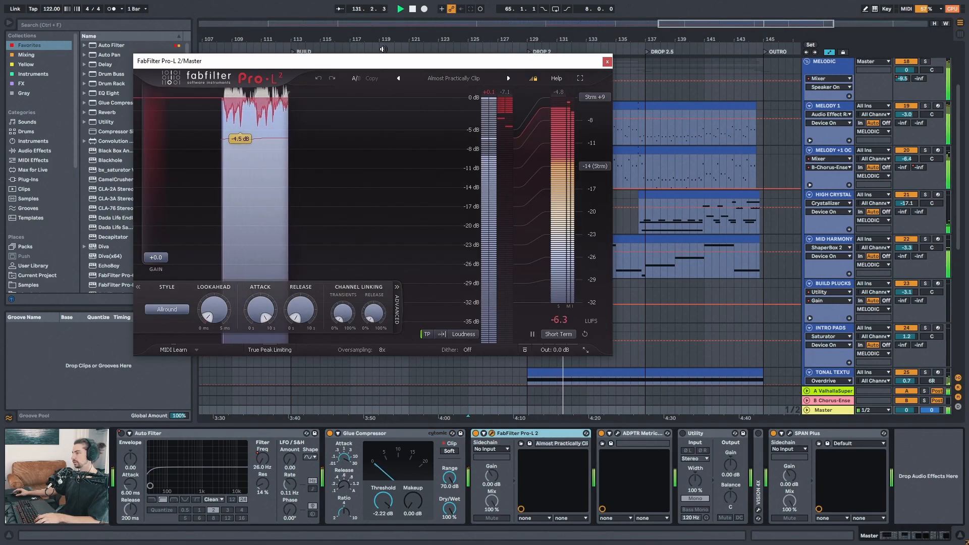
Watch the Pro-L 2 limiter's gain reduction and loudness meters while the full mix plays through Drop 2 and Drop 2.5.
drag(384, 60, 364, 79)
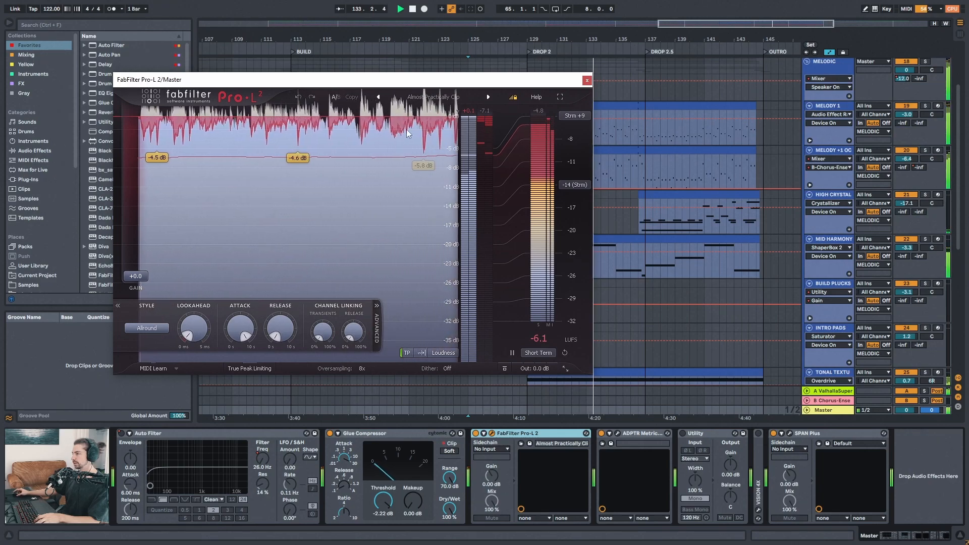
drag(418, 80, 421, 75)
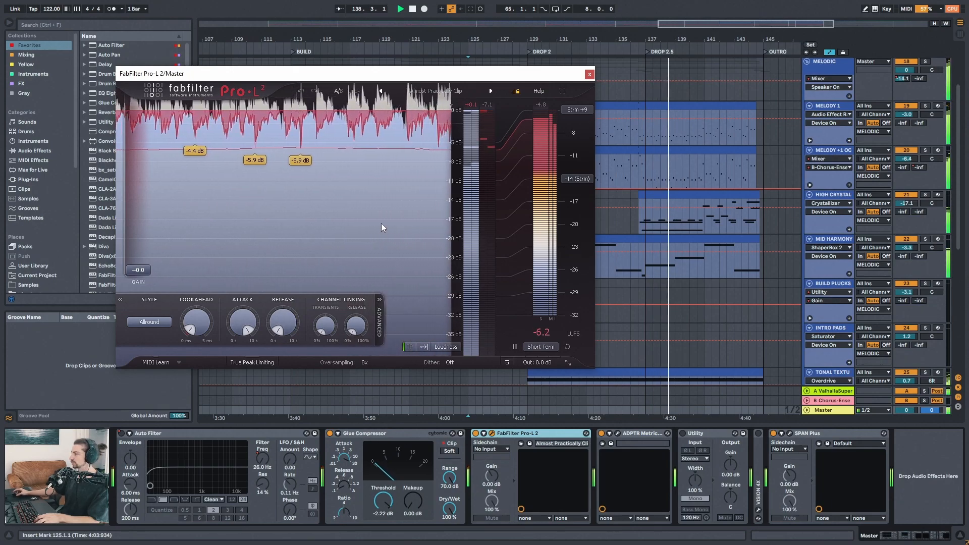
drag(486, 74, 459, 66)
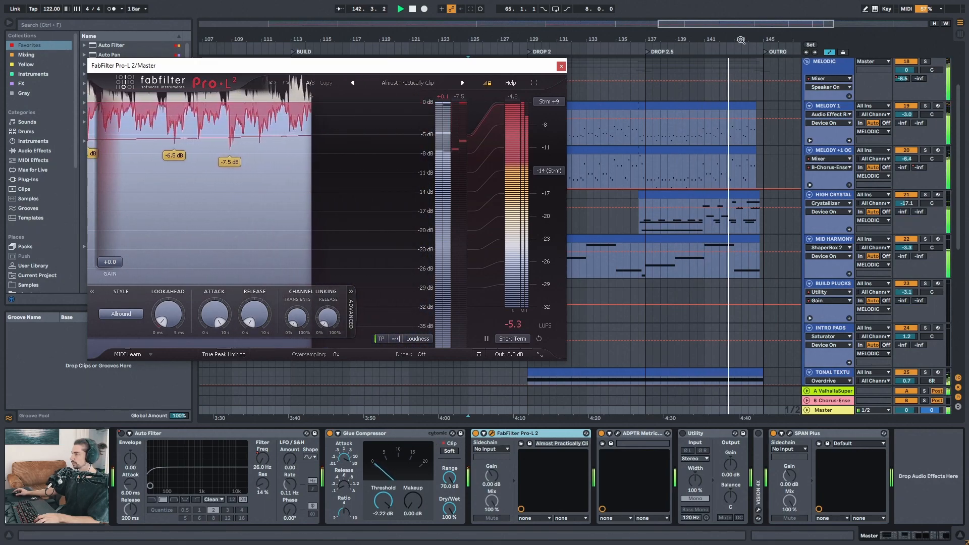
drag(740, 40, 666, 39)
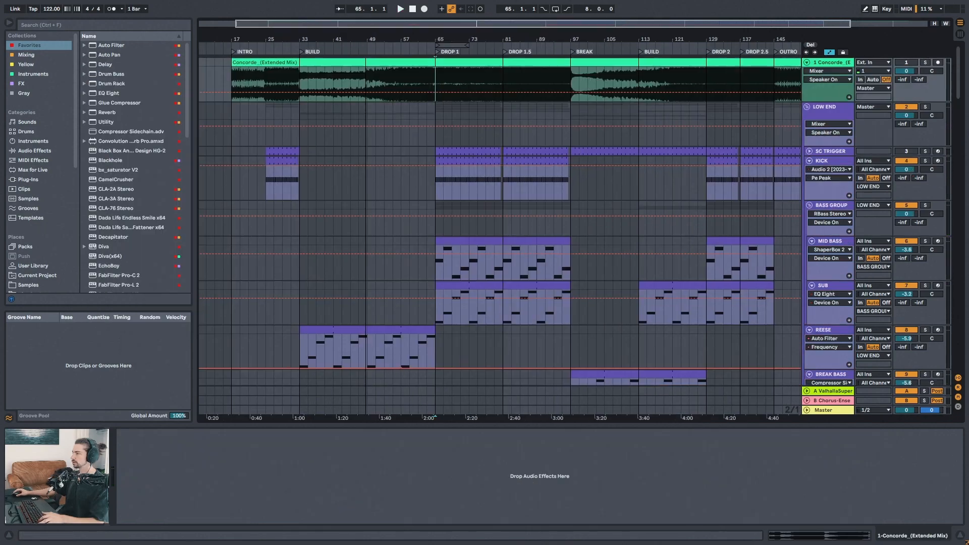
Go to the MELODIC group and play the MELODY 1 track soloed from Drop 1 at bar 65.
drag(655, 39, 663, 42)
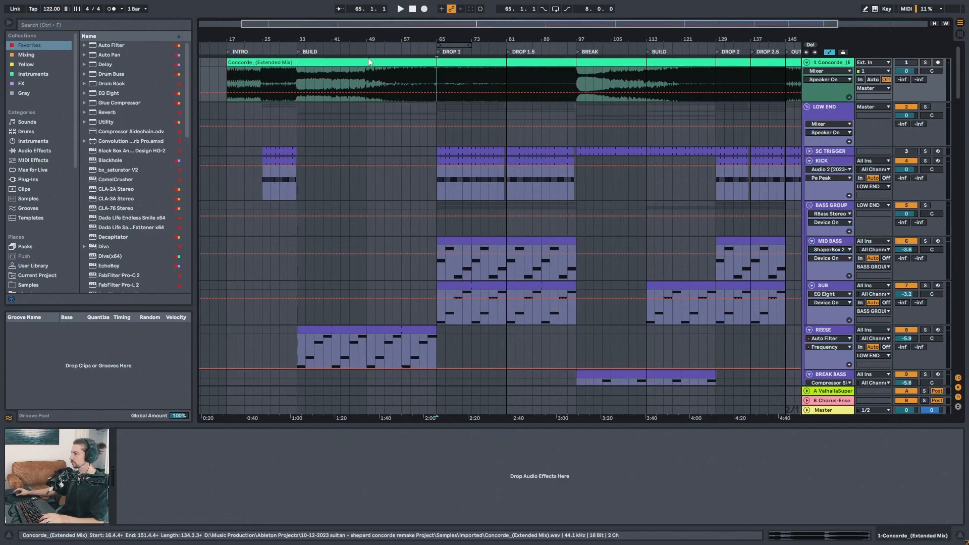
drag(397, 40, 427, 36)
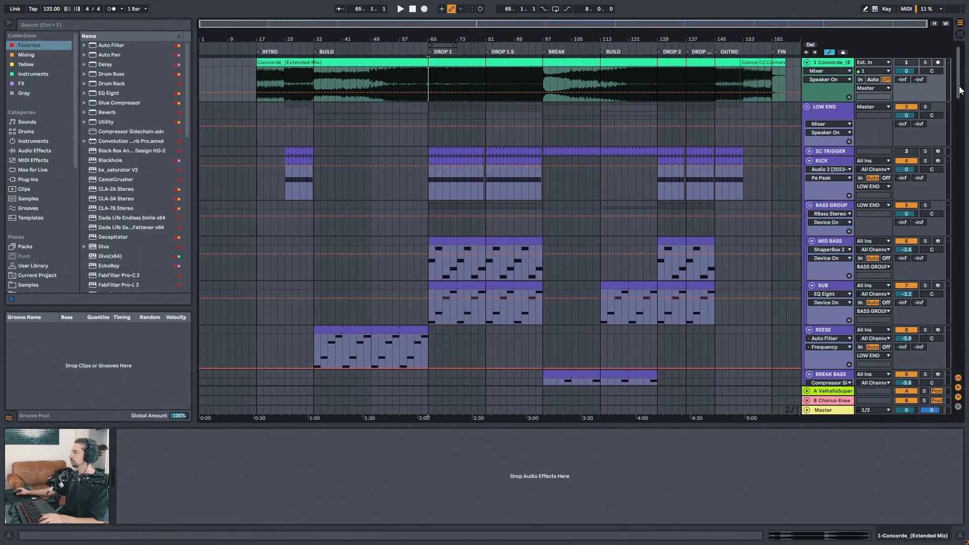
drag(958, 91, 960, 197)
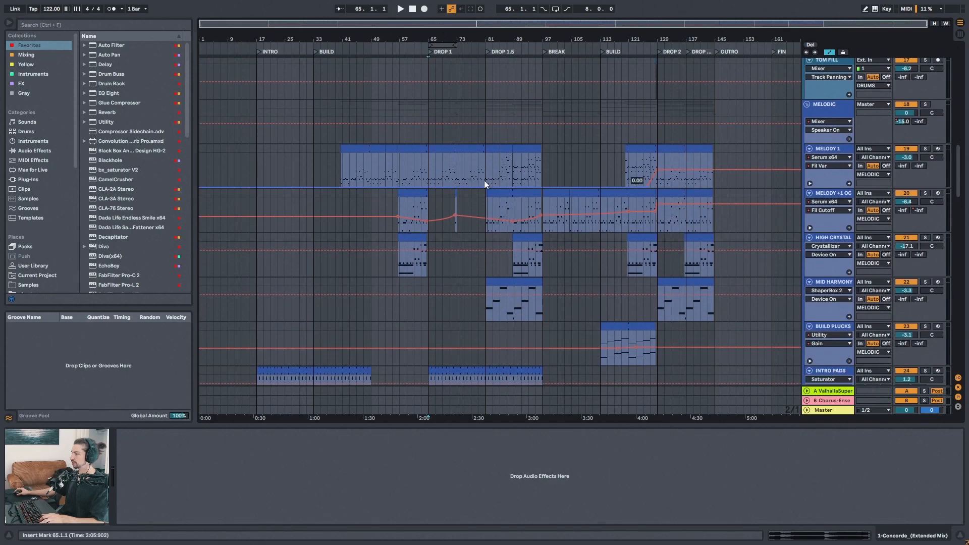
click(431, 170)
key(space)
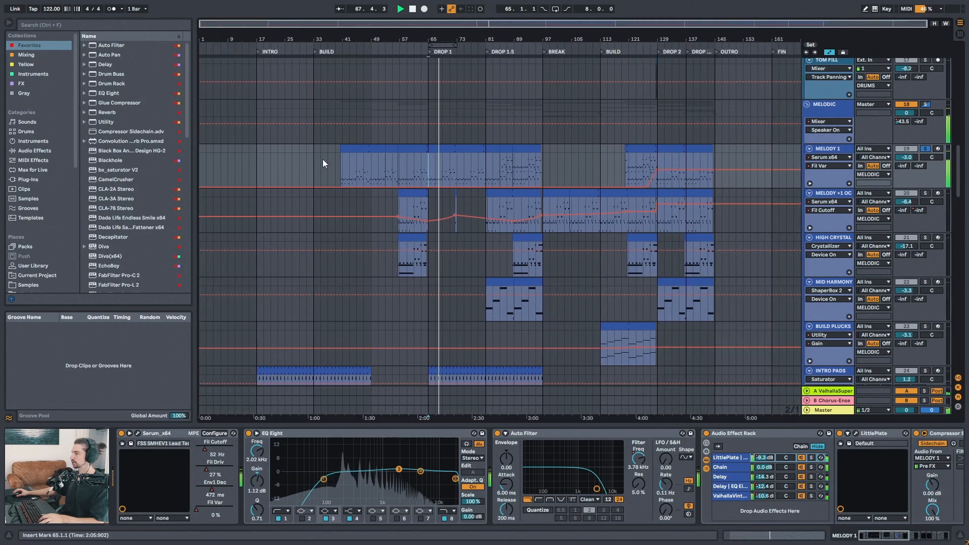
mouse_move(461, 41)
mouse_down()
mouse_move(450, 48)
mouse_move(456, 40)
mouse_up()
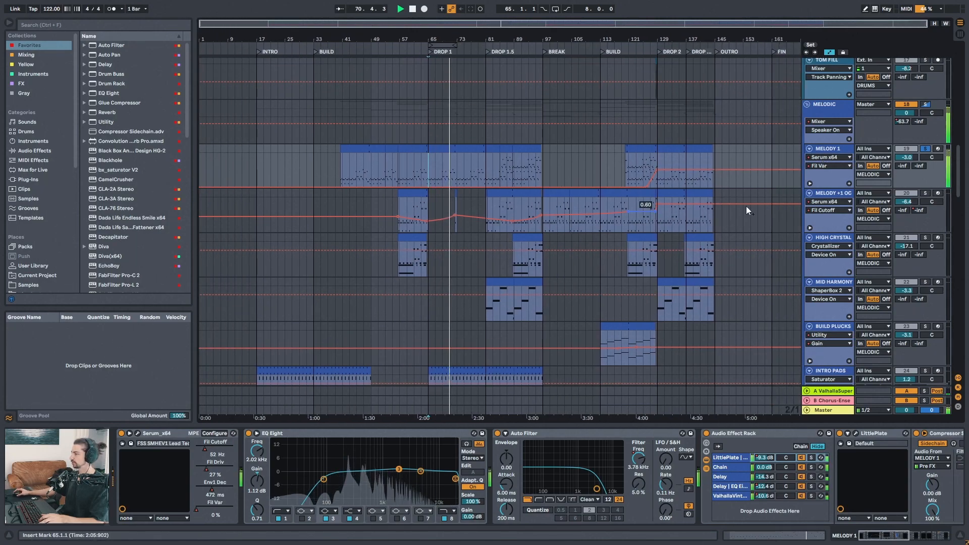
drag(462, 42, 485, 45)
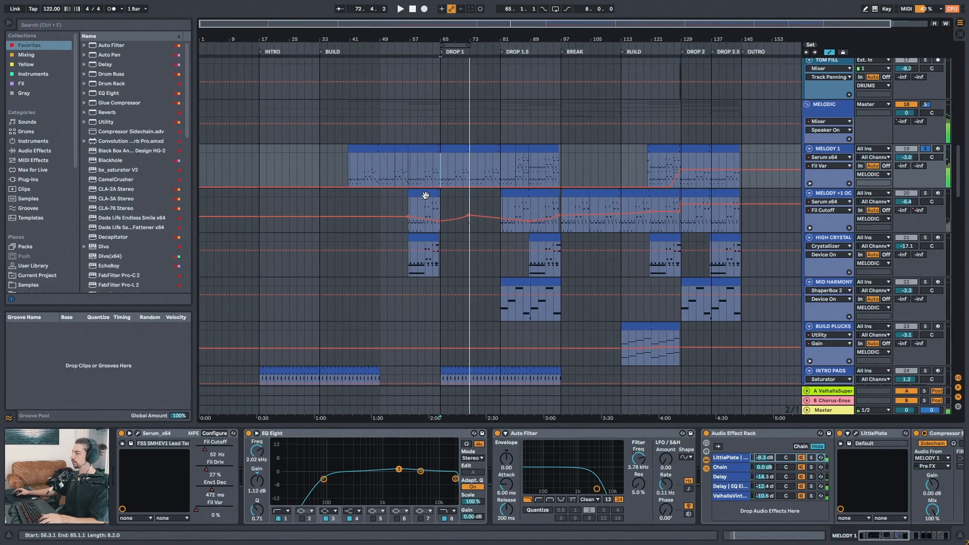
Play the unsoloed mix from bar 59 and open the SPAN Plus analyzer on the Master track.
drag(443, 38, 435, 186)
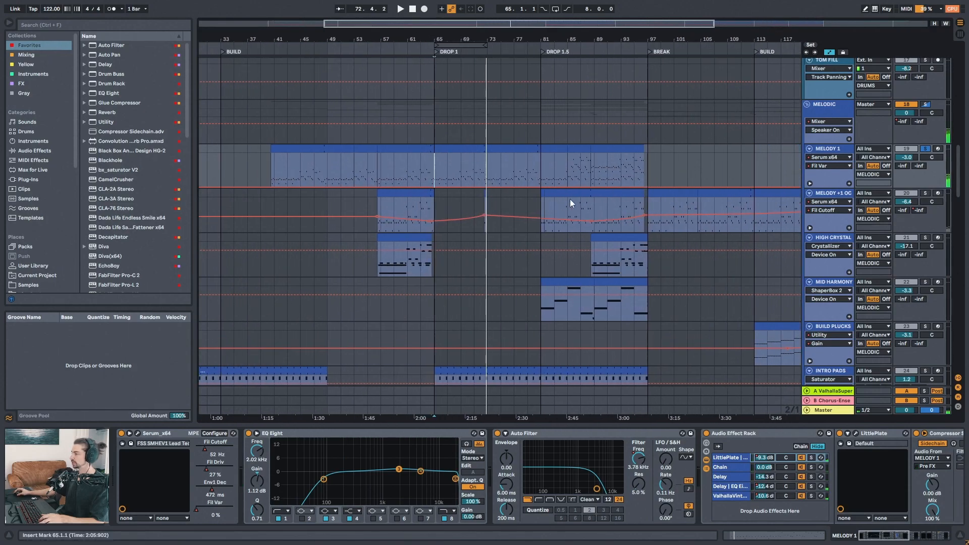
drag(611, 39, 522, 36)
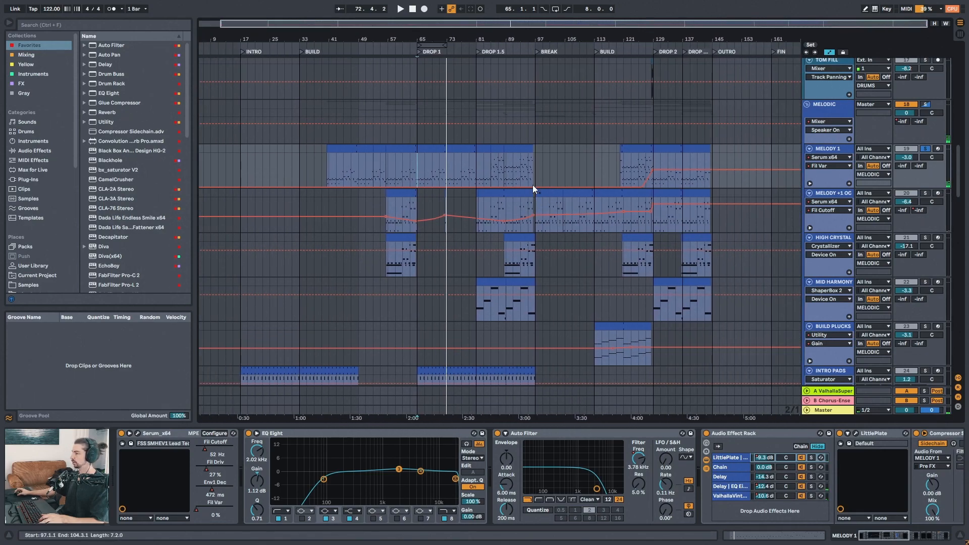
drag(409, 38, 391, 186)
click(386, 204)
key(space)
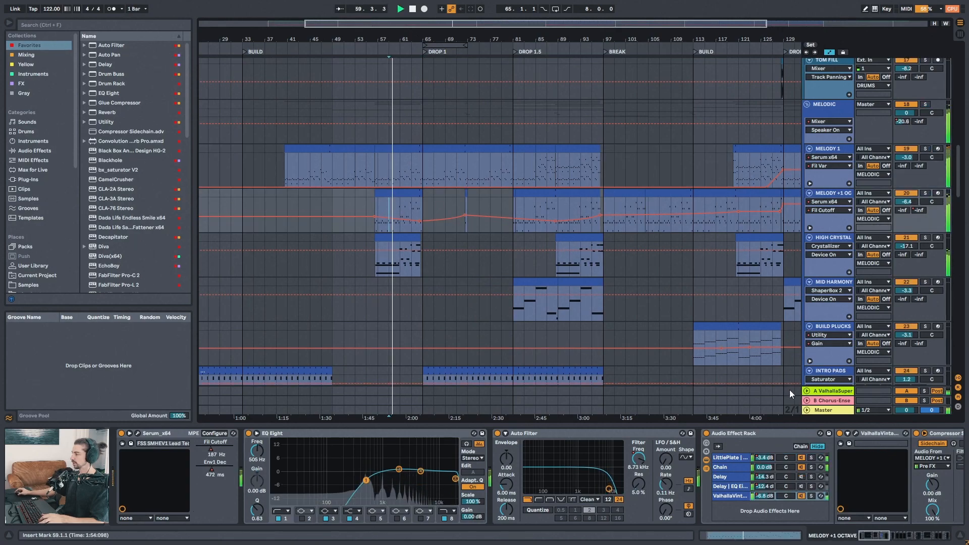
click(819, 409)
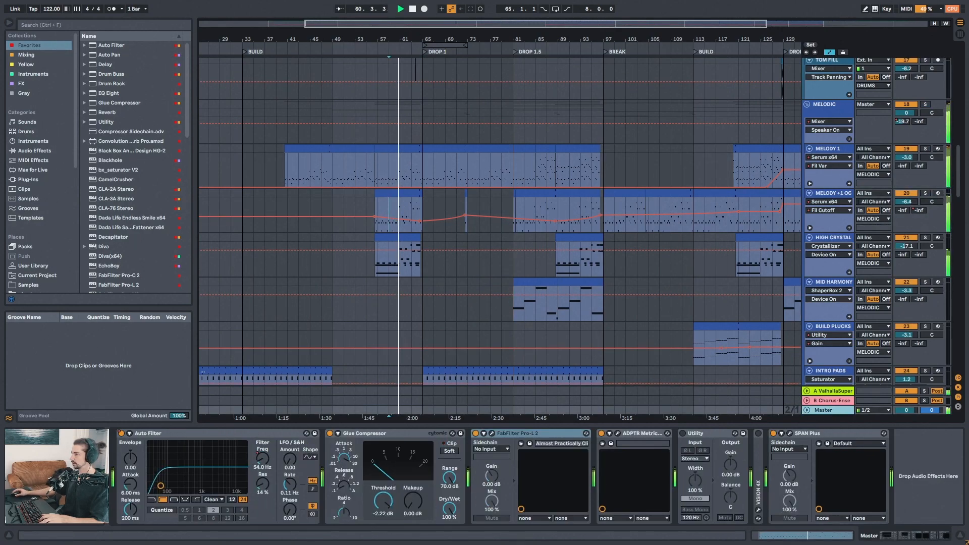
drag(419, 38, 418, 22)
click(790, 433)
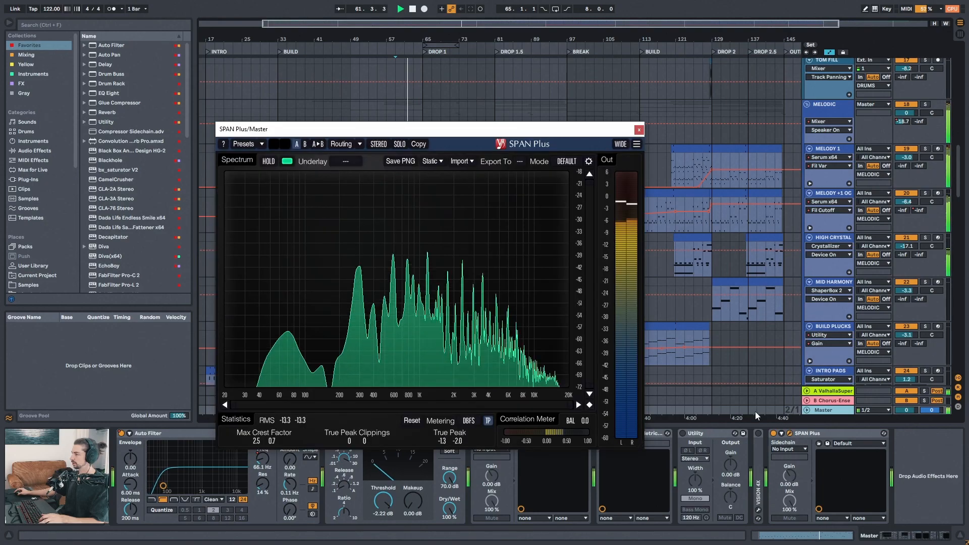
Examine the Master spectrum in SPAN Plus alongside the melodic tracks while Drop 1 and Drop 1.5 play.
drag(453, 130, 370, 168)
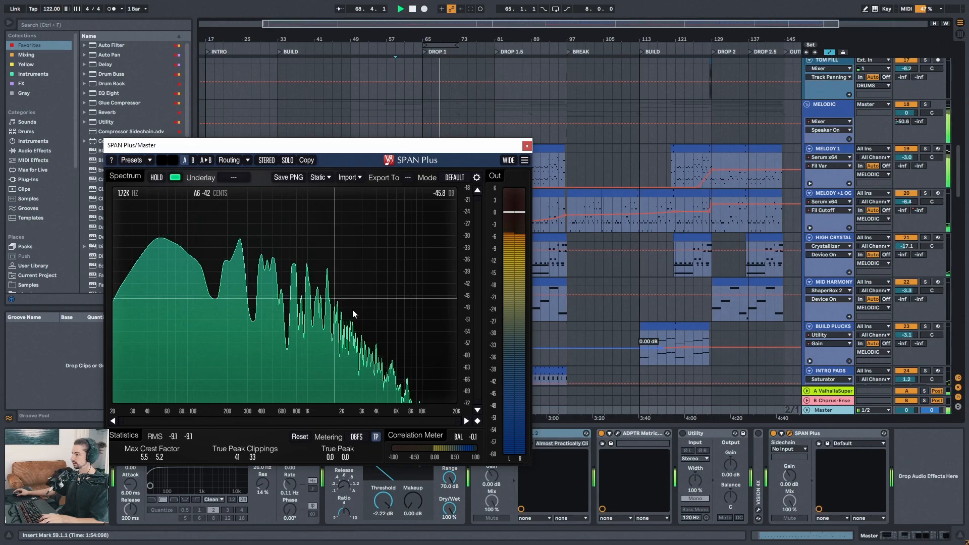
drag(322, 151, 426, 187)
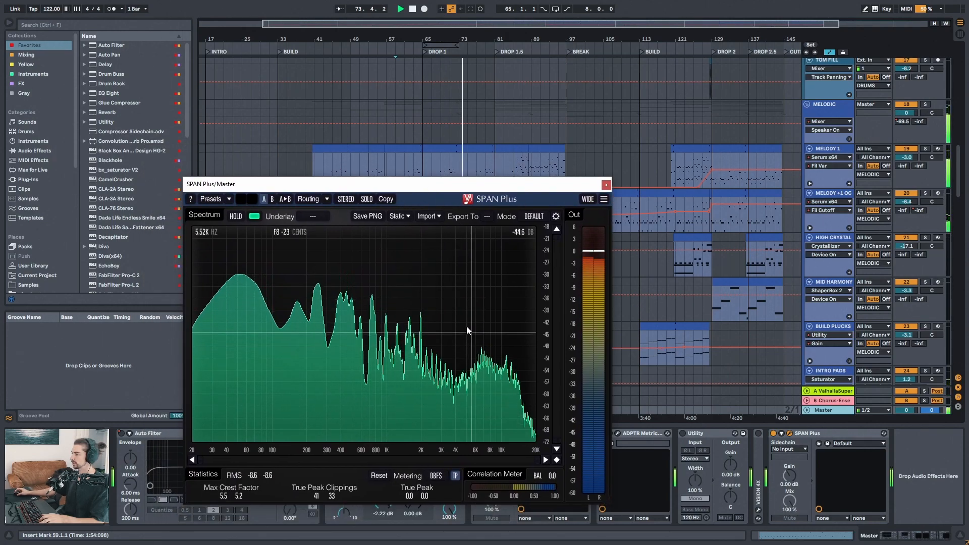
drag(500, 188, 454, 235)
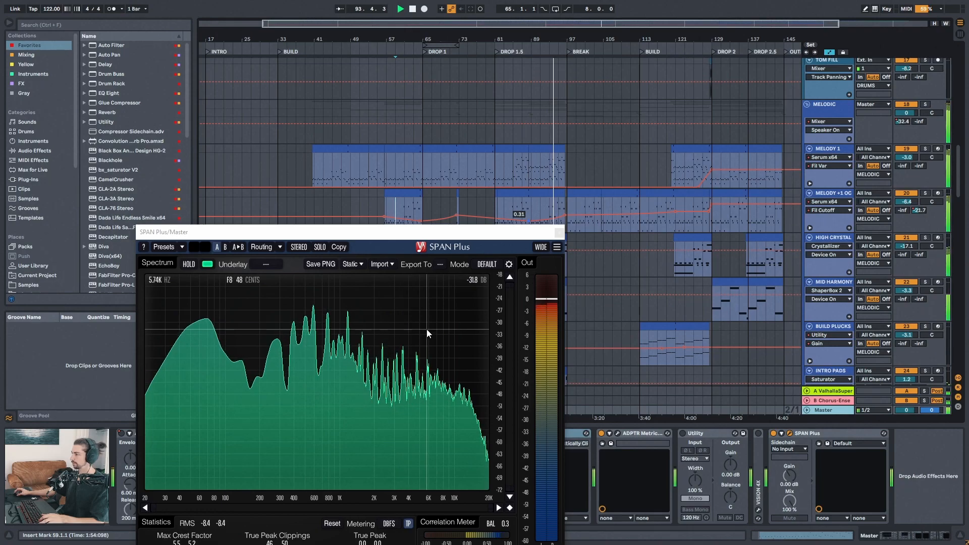
scroll(690, 219, down, 5)
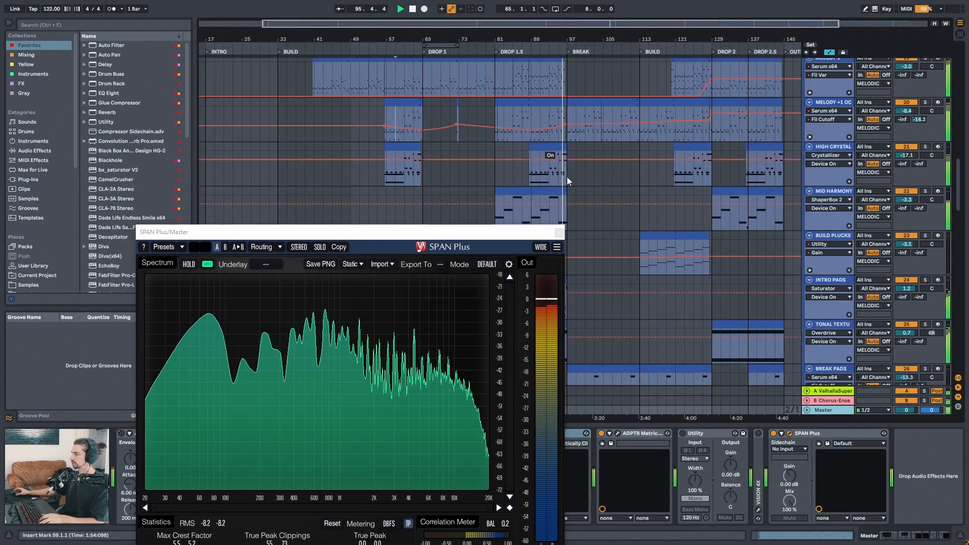
scroll(605, 214, up, 3)
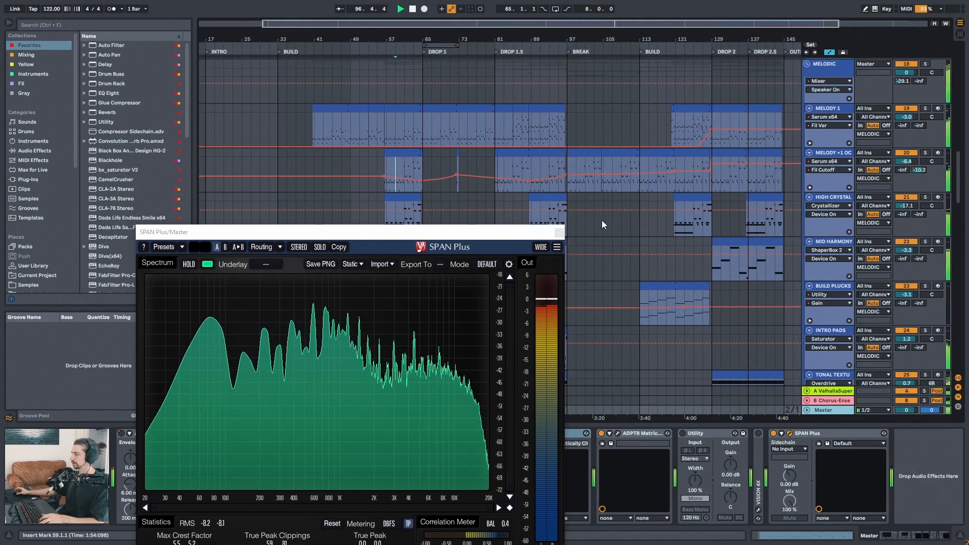
drag(454, 237, 451, 187)
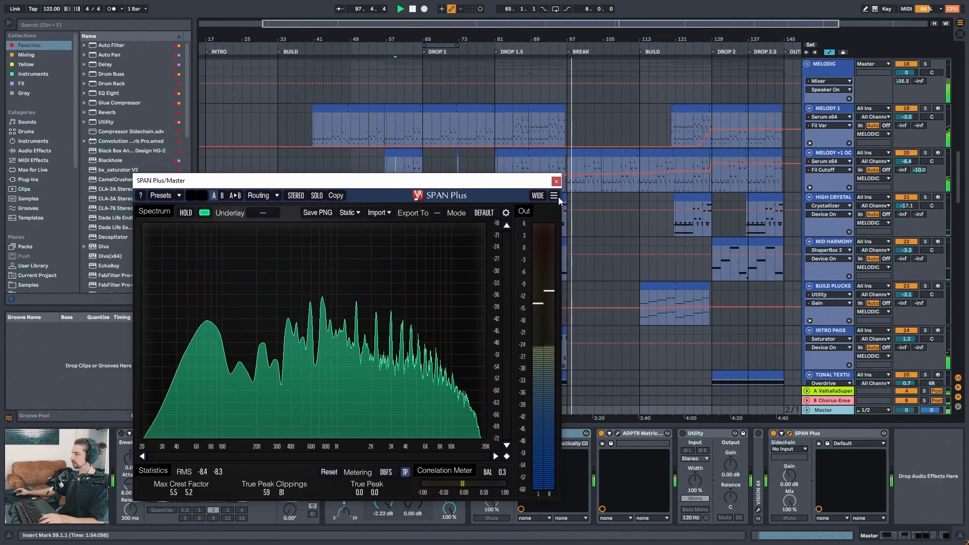
Compare the Master spectrum through the break and build into Drop 2, and close SPAN Plus.
drag(673, 39, 652, 38)
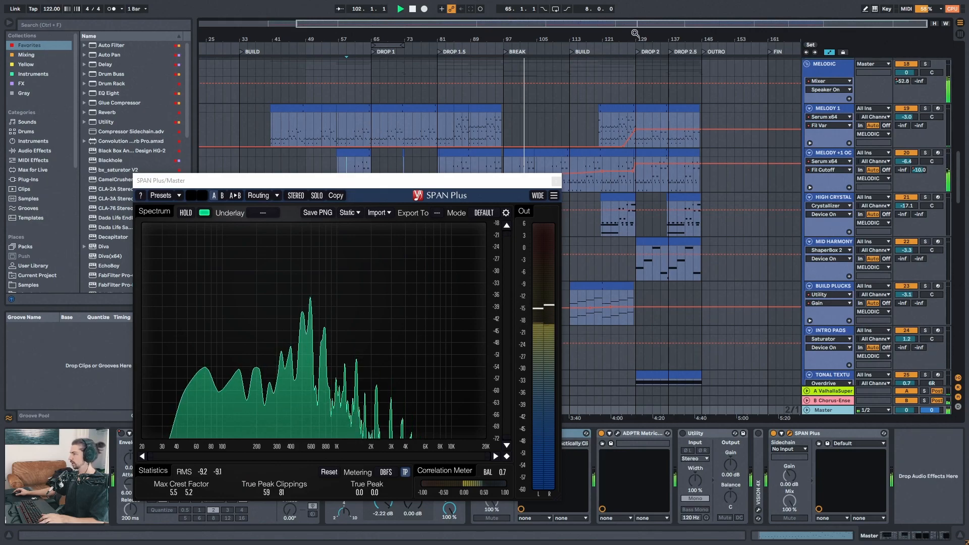
drag(639, 38, 621, 71)
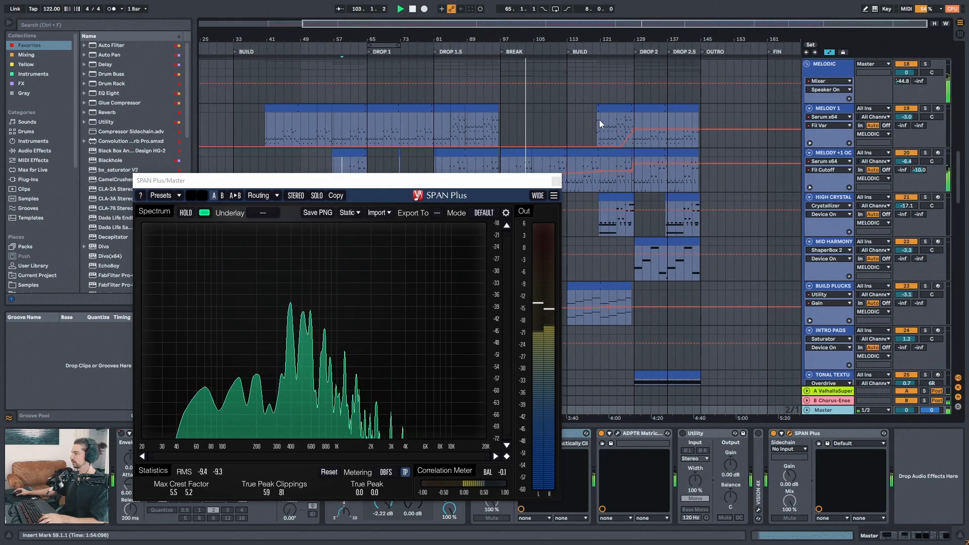
drag(618, 39, 606, 48)
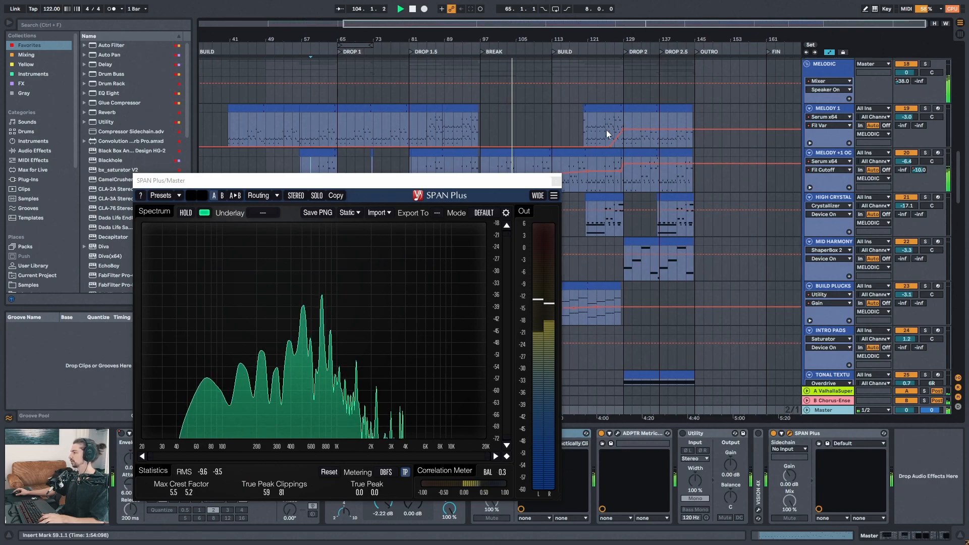
click(608, 47)
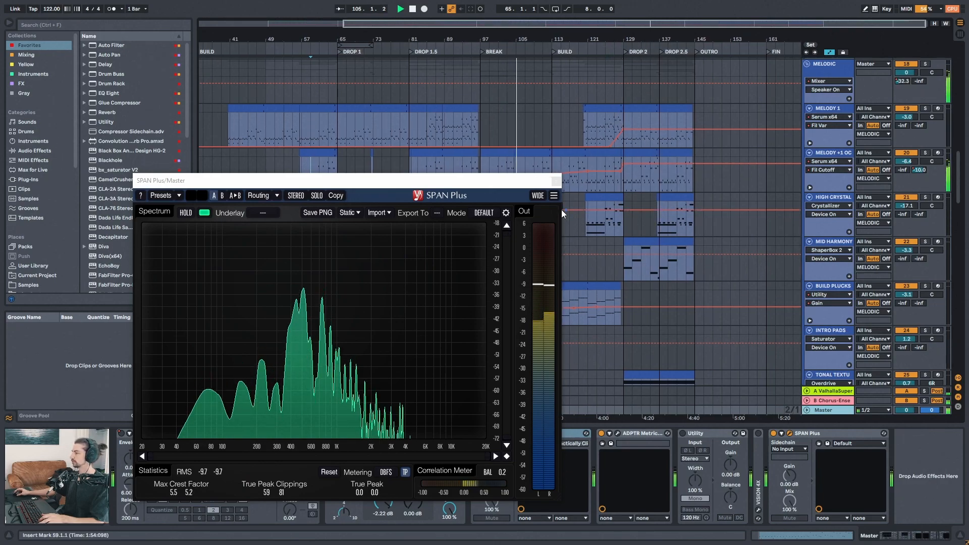
drag(488, 181, 499, 151)
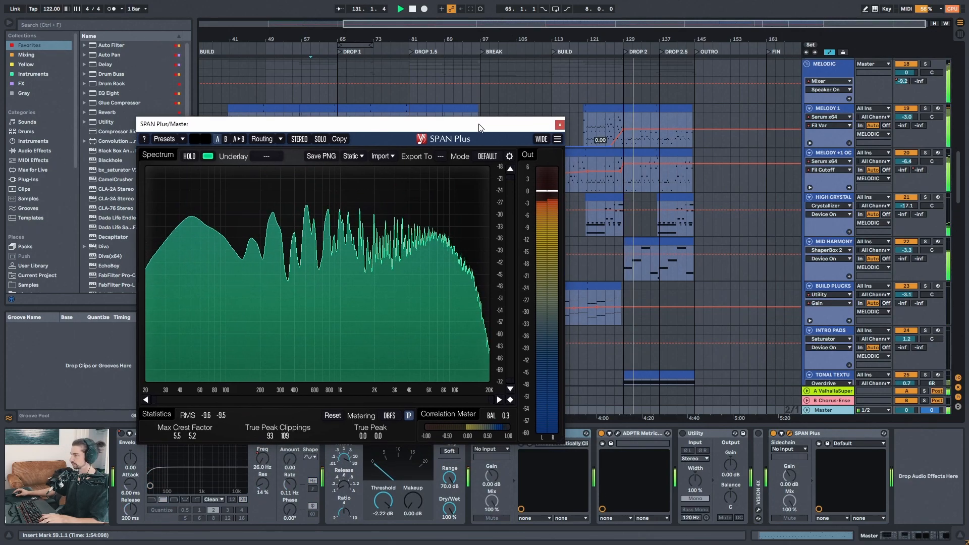
click(566, 151)
Show the start of MELODY 1's device chain and play the track soloed from bar 57 before Drop 1.
scroll(961, 171, down, 3)
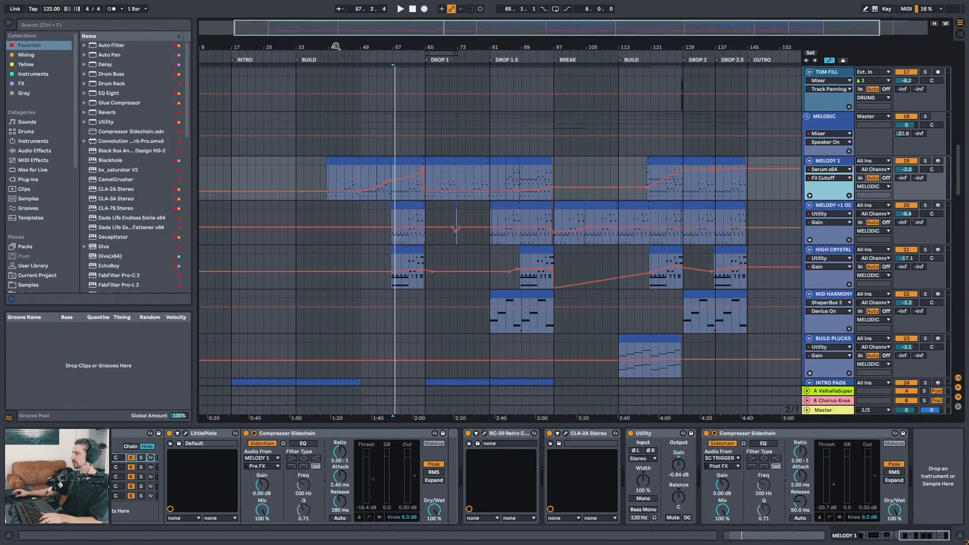
key(plus)
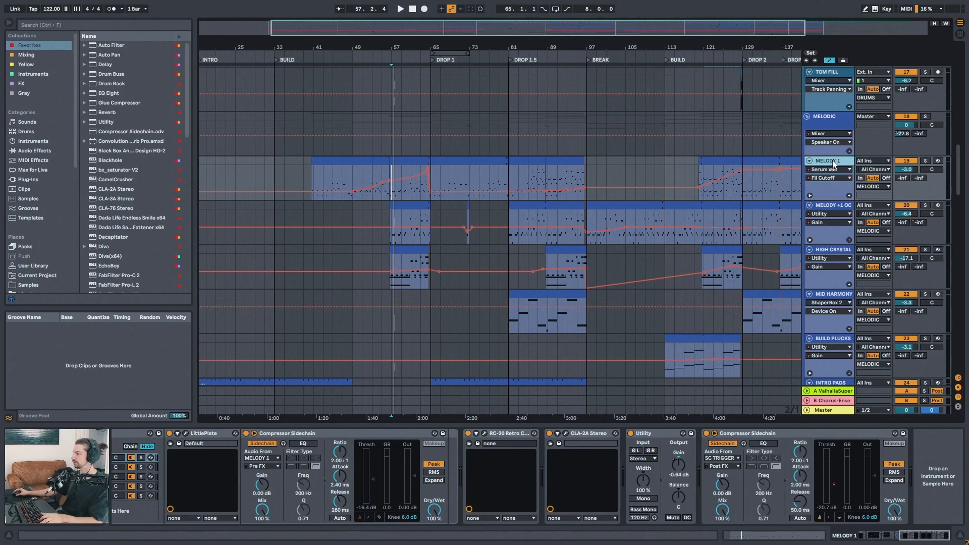
drag(914, 540, 770, 537)
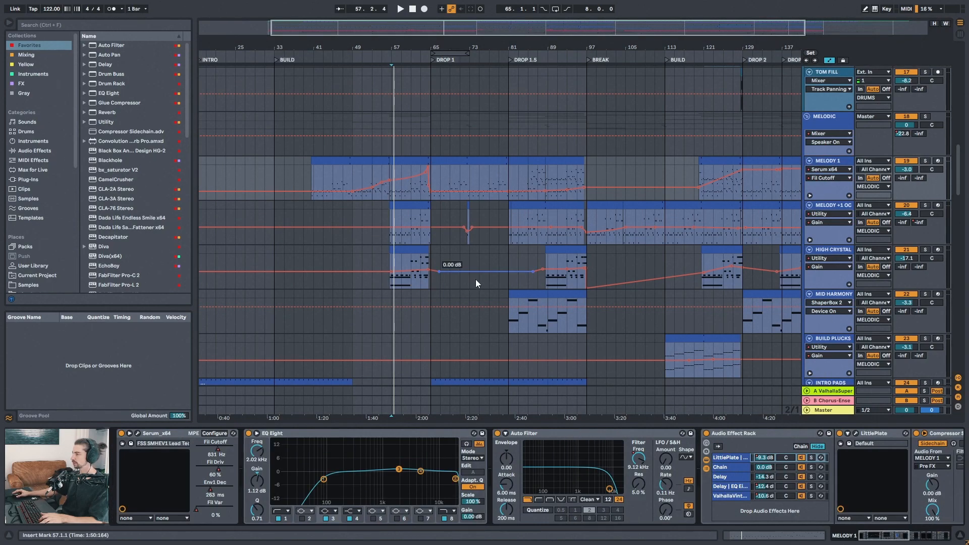
key(space)
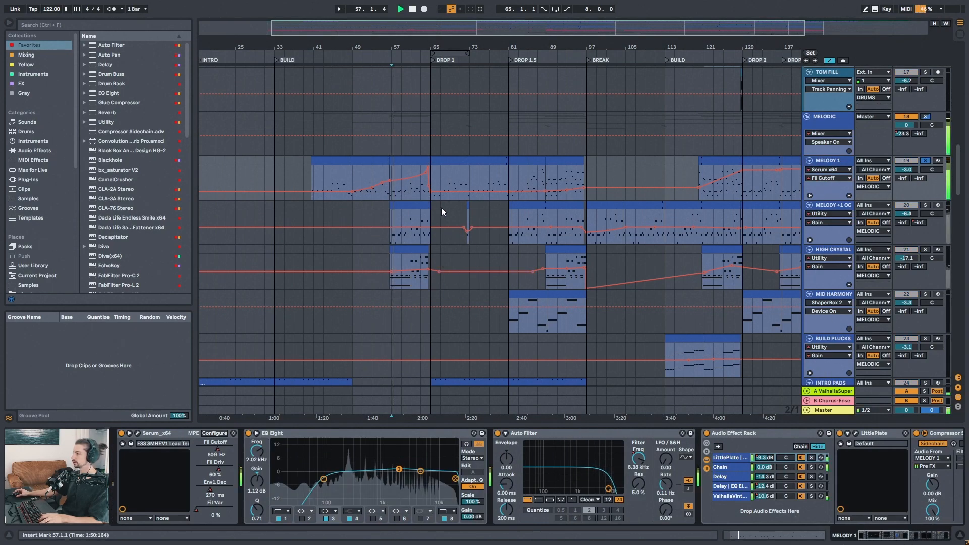
Audition the soloed MELODY 1 from bar 69 in Drop 1 and bar 95 in Drop 1.5, reviewing its Serum Fil Cutoff automation.
click(449, 176)
key(space)
key(space)
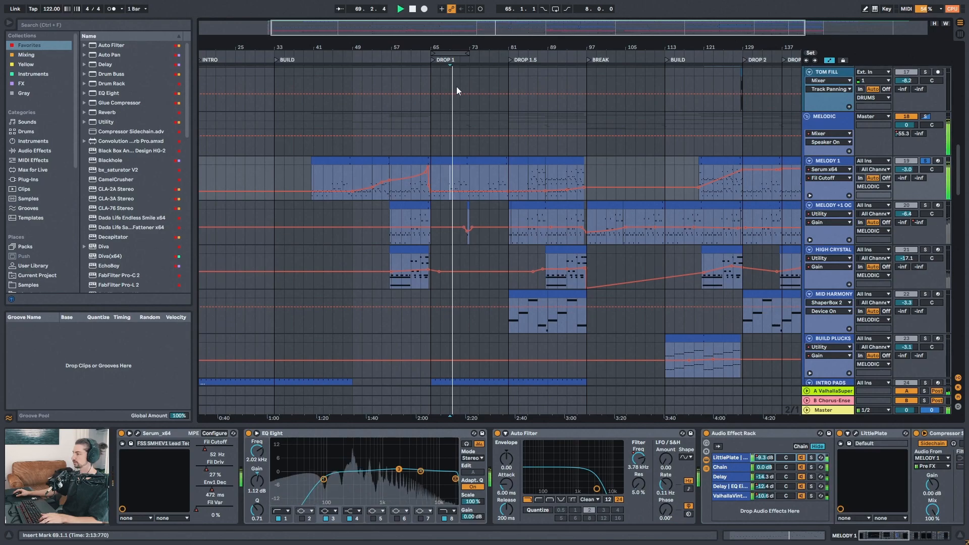
scroll(456, 104, up, 3)
click(577, 168)
click(623, 180)
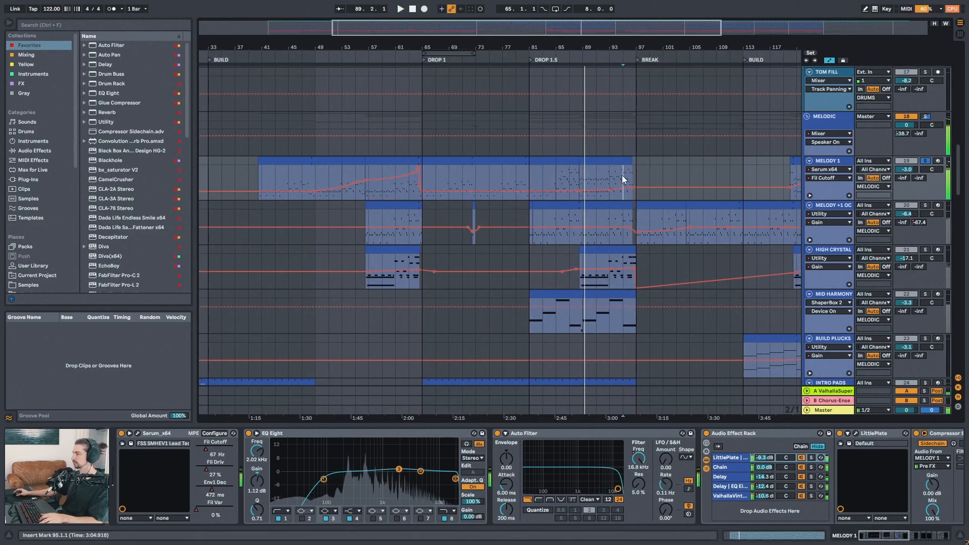
scroll(623, 179, down, 4)
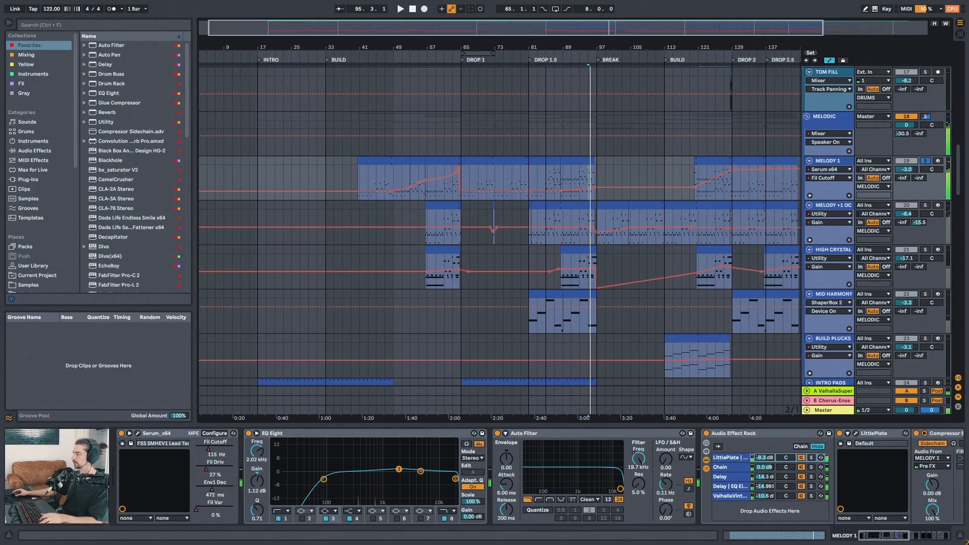
scroll(505, 192, down, 2)
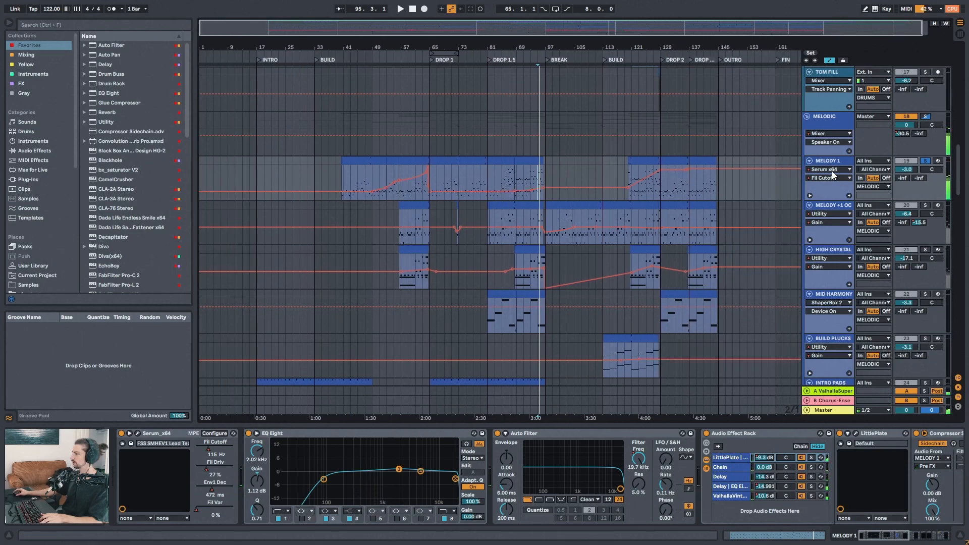
scroll(473, 178, up, 1)
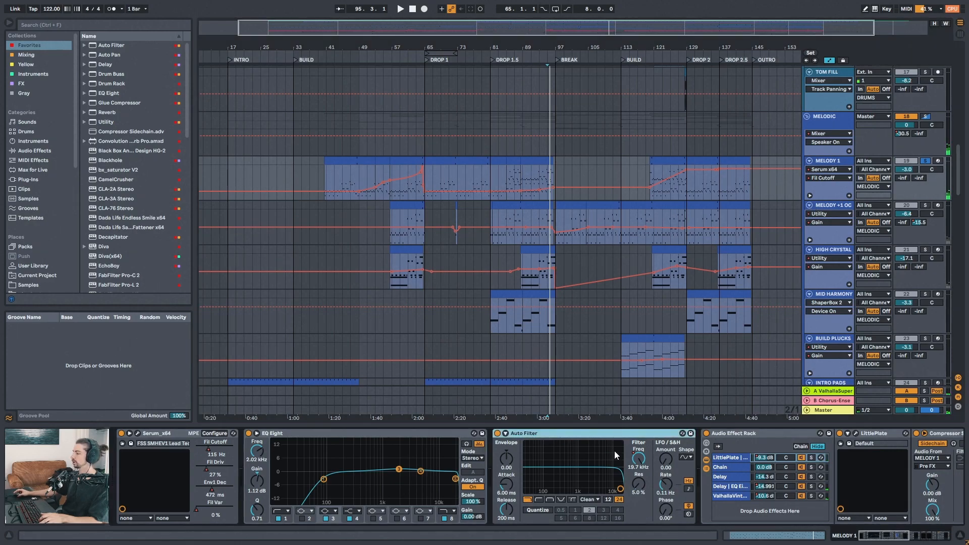
Show MELODY 1's Auto Filter Frequency automation across the sections, followed by its Utility Gain automation.
drag(507, 39, 511, 45)
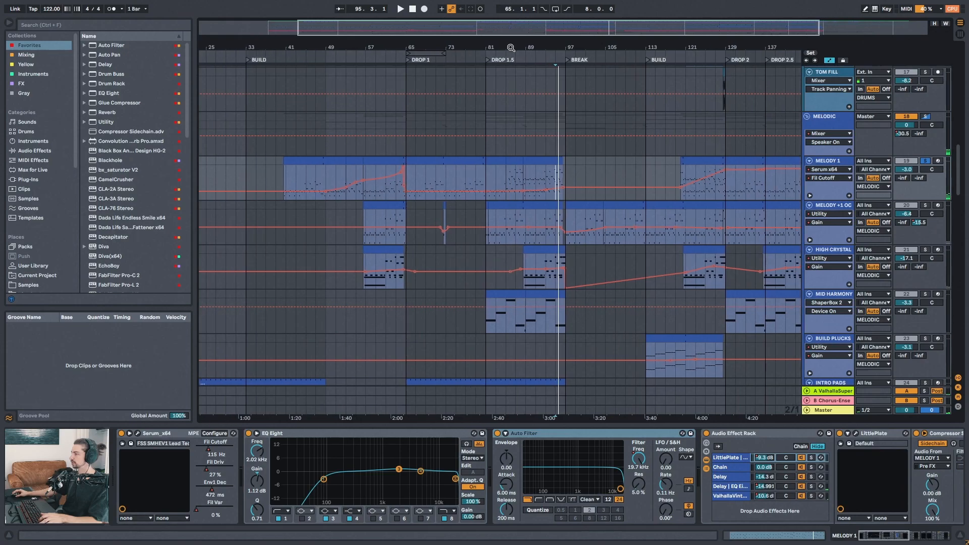
click(640, 458)
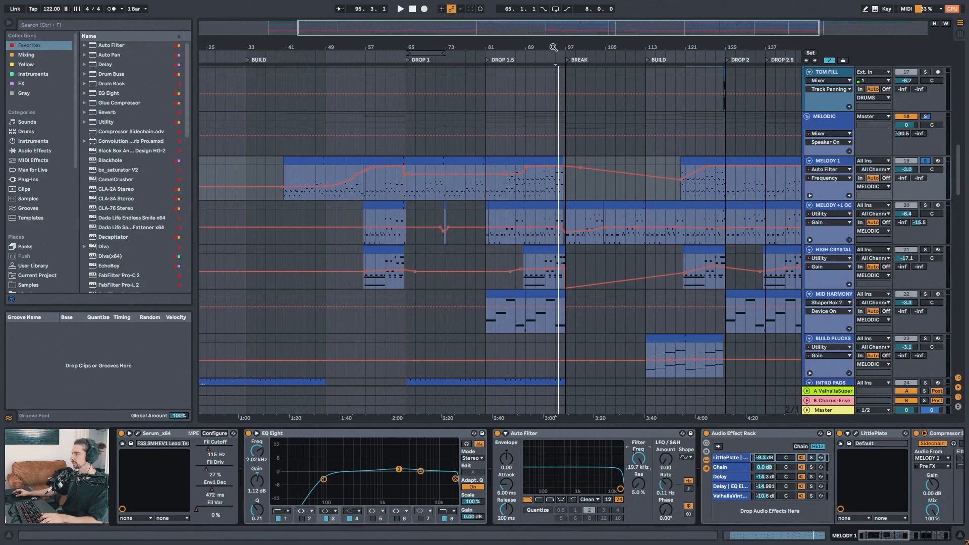
key(minus)
drag(886, 538, 938, 534)
click(678, 464)
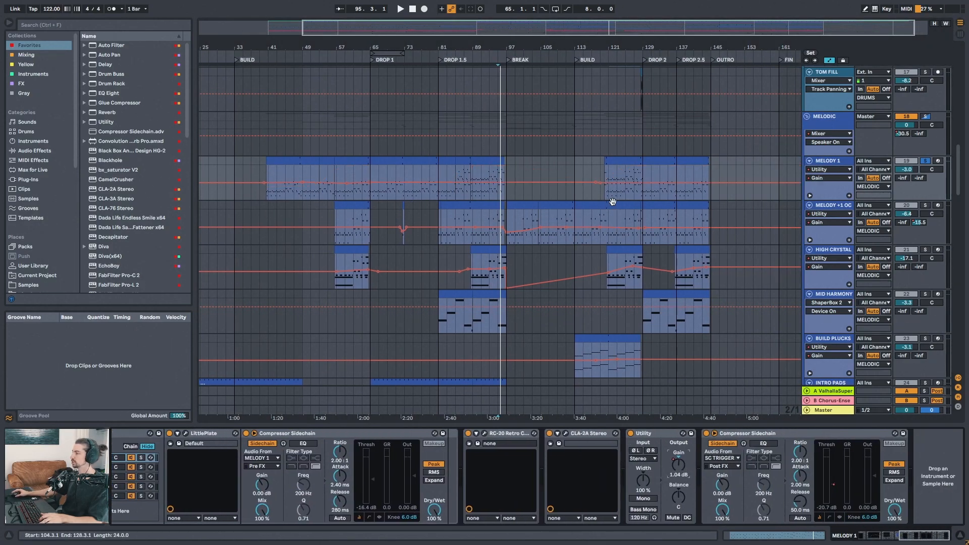
Review the device chains and Utility Gain automation of the MELODY +1 OCTAVE and HIGH CRYSTALS tracks.
click(836, 209)
drag(876, 541, 917, 536)
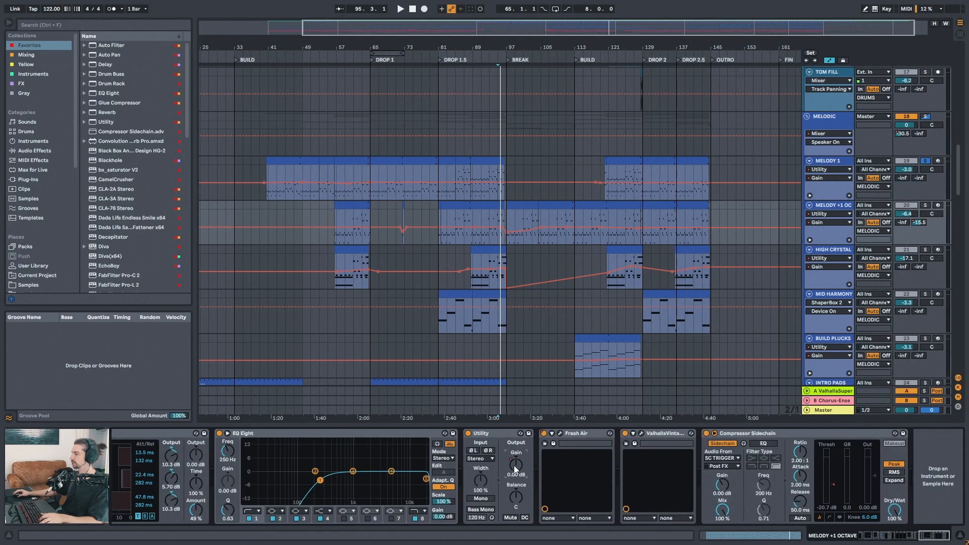
scroll(964, 205, down, 3)
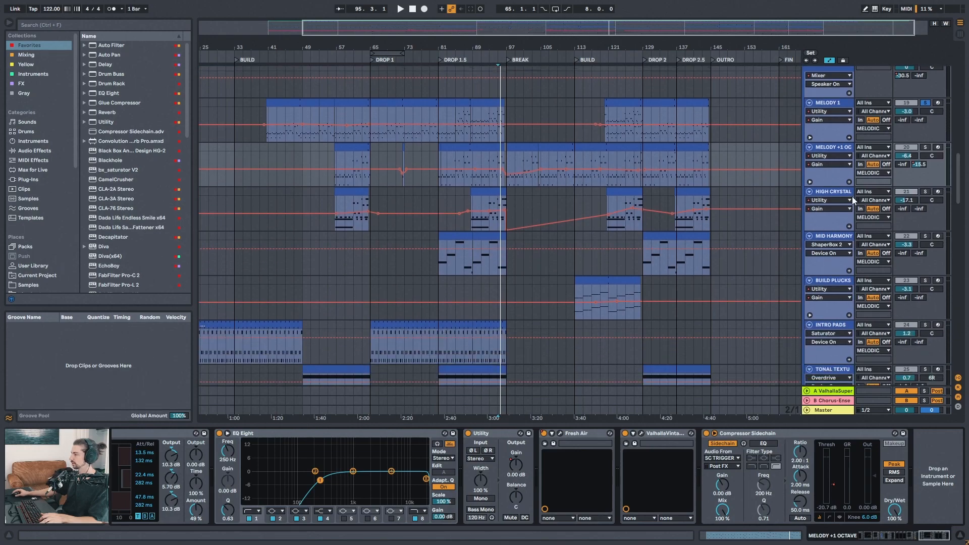
click(817, 199)
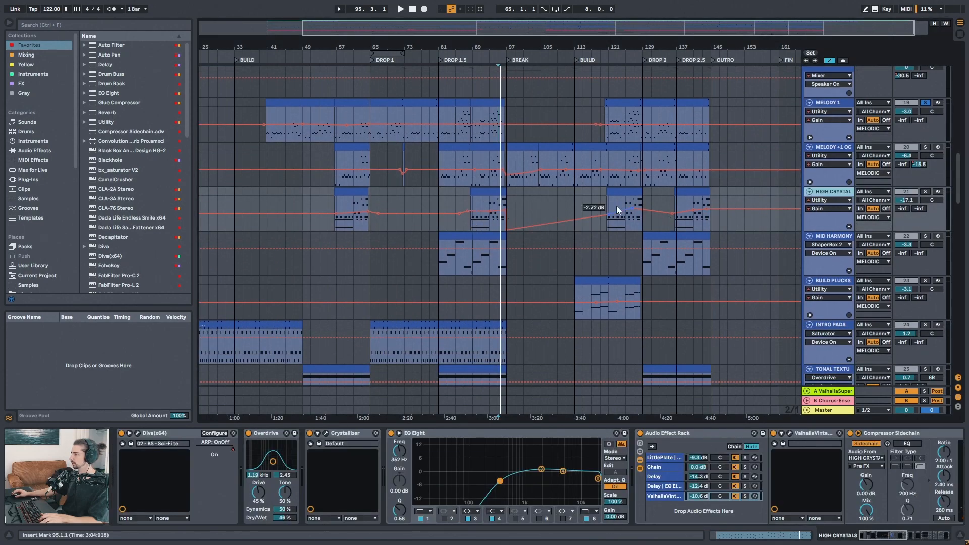
drag(497, 59, 495, 29)
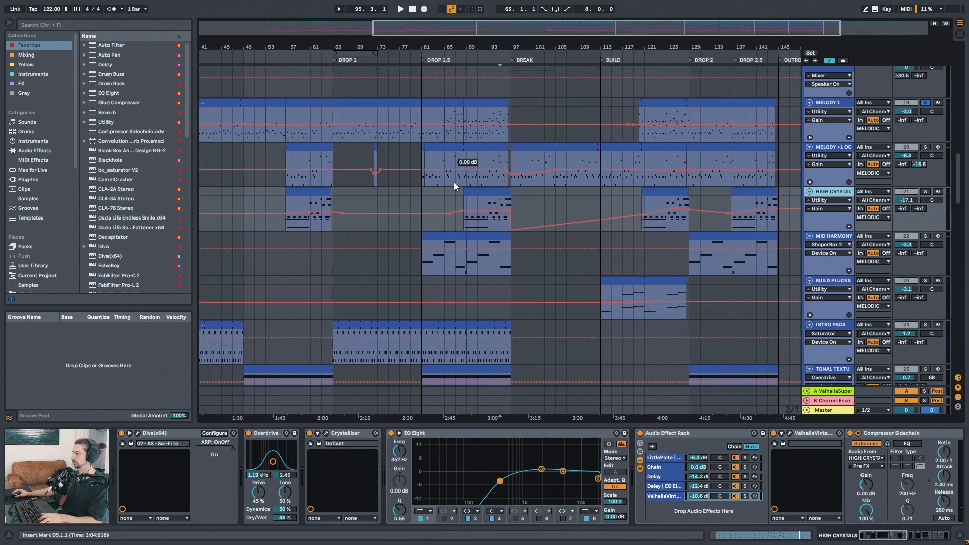
Clear MELODY 1's solo and play from bar 81 in Drop 1.5 while following the HIGH CRYSTALS gain automation.
click(423, 196)
key(space)
drag(445, 49, 426, 42)
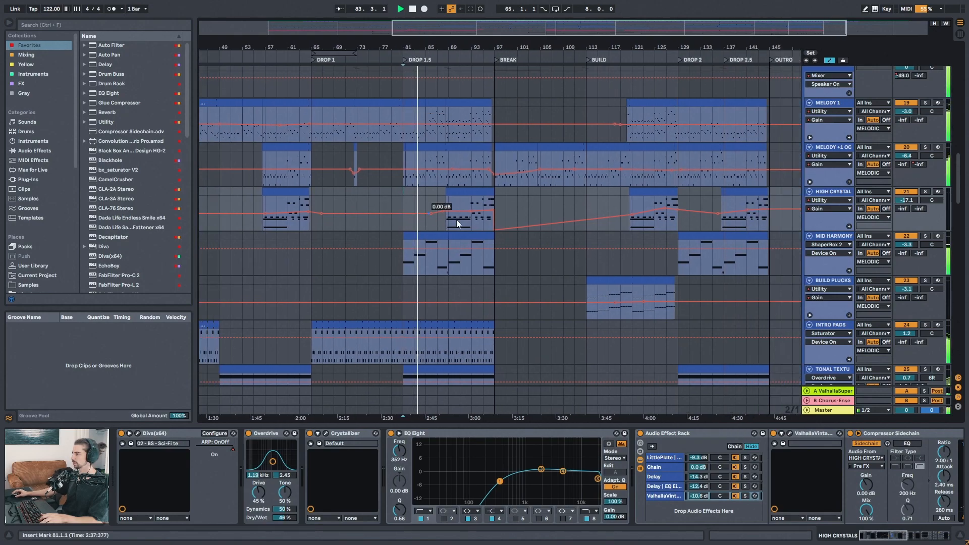
drag(959, 185, 959, 188)
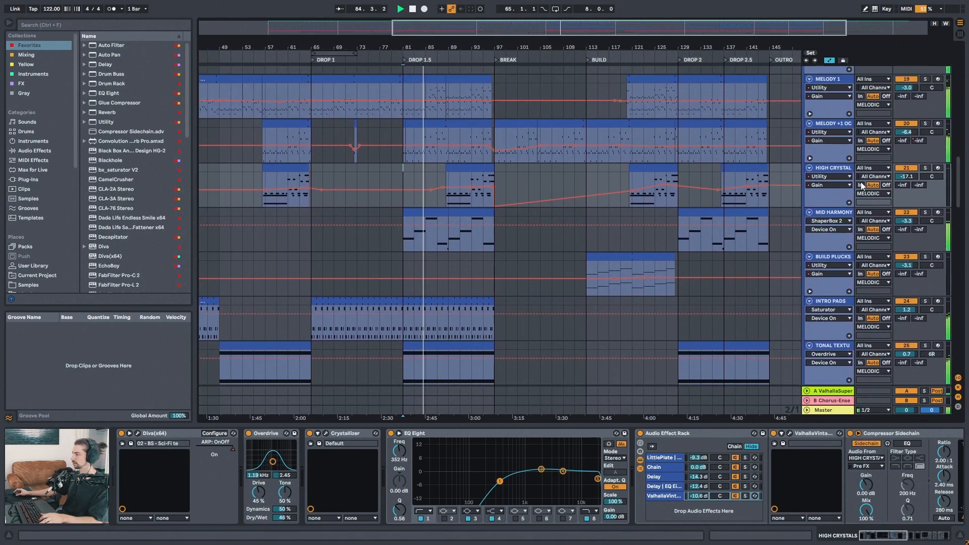
drag(458, 47, 458, 42)
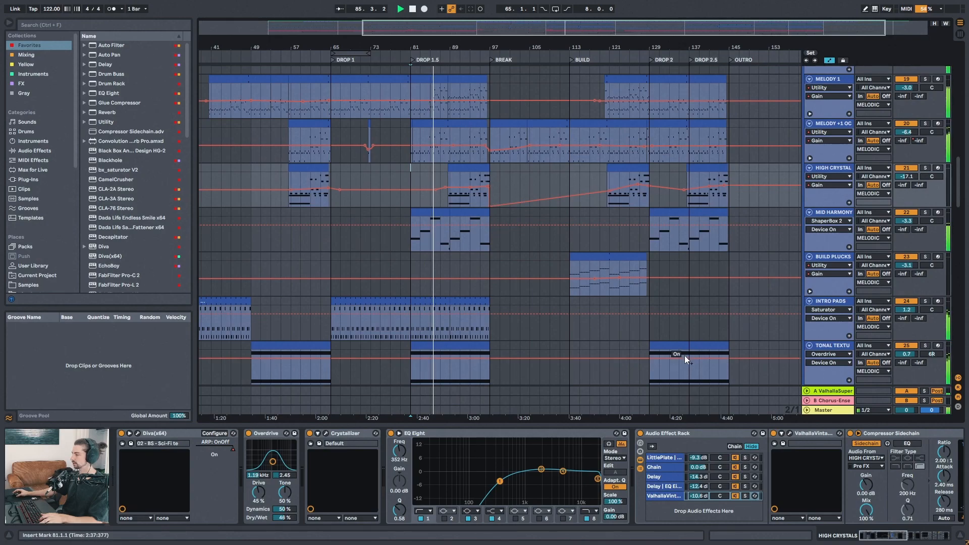
Review the Utility automation on the vocal 35 Group and the gain automation on the white noise tracks, and stop playback.
drag(959, 204, 960, 287)
click(798, 217)
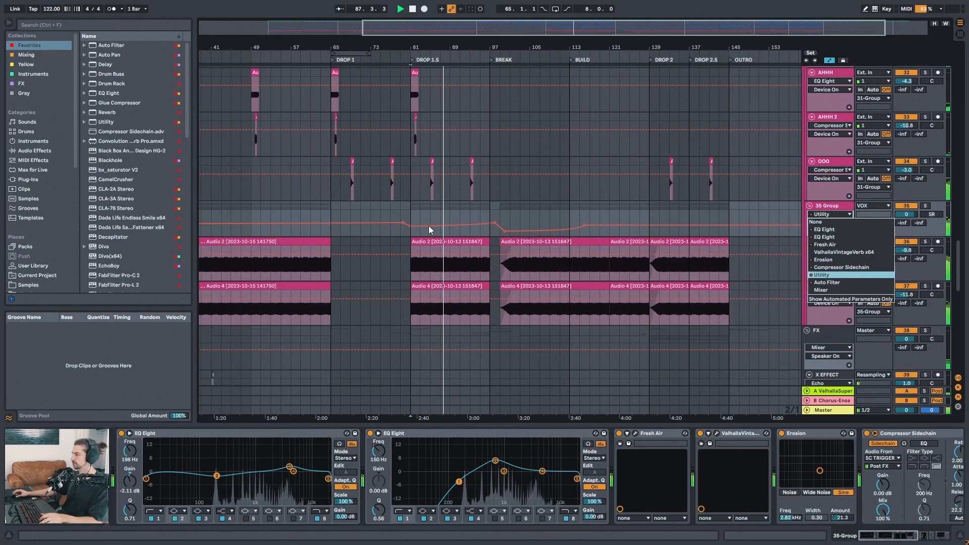
drag(957, 248, 955, 332)
drag(521, 48, 530, 25)
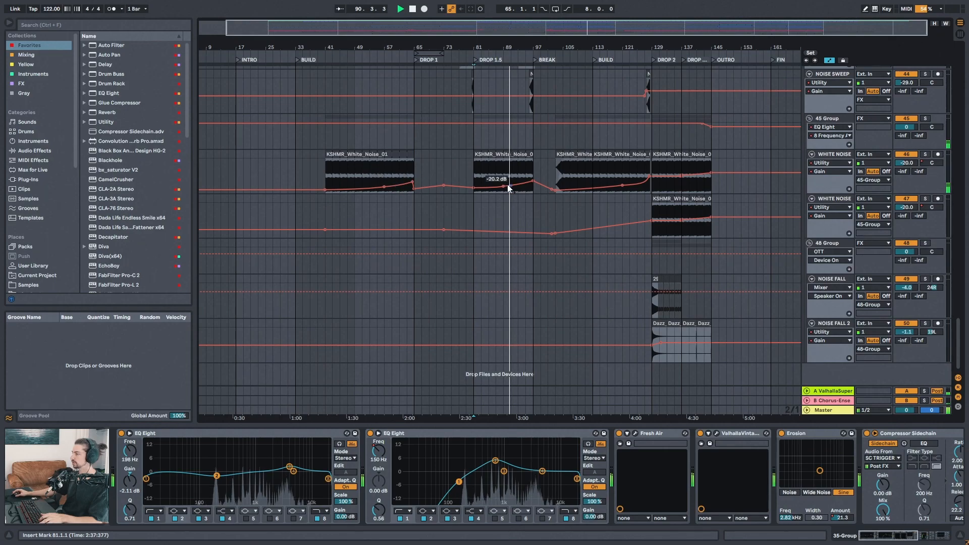
drag(643, 50, 649, 44)
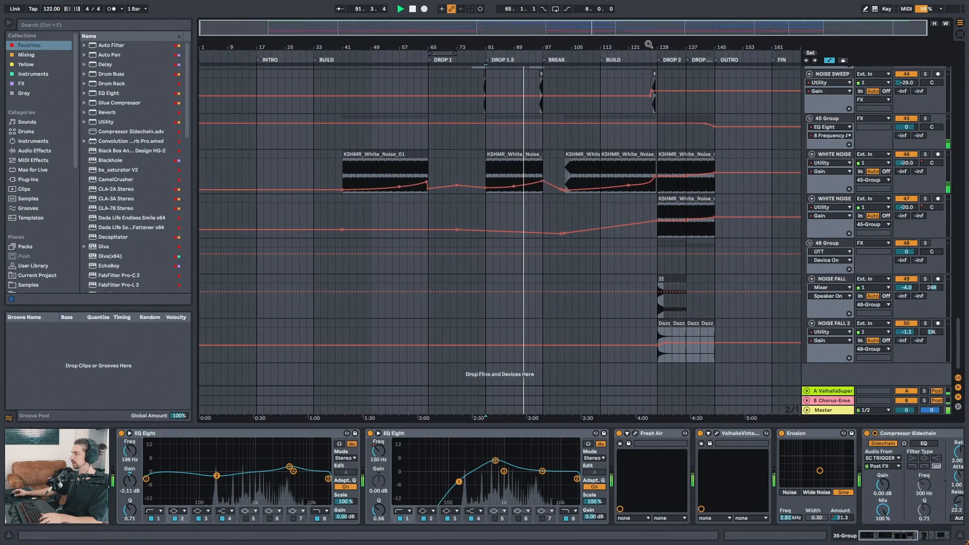
drag(962, 348, 966, 237)
key(space)
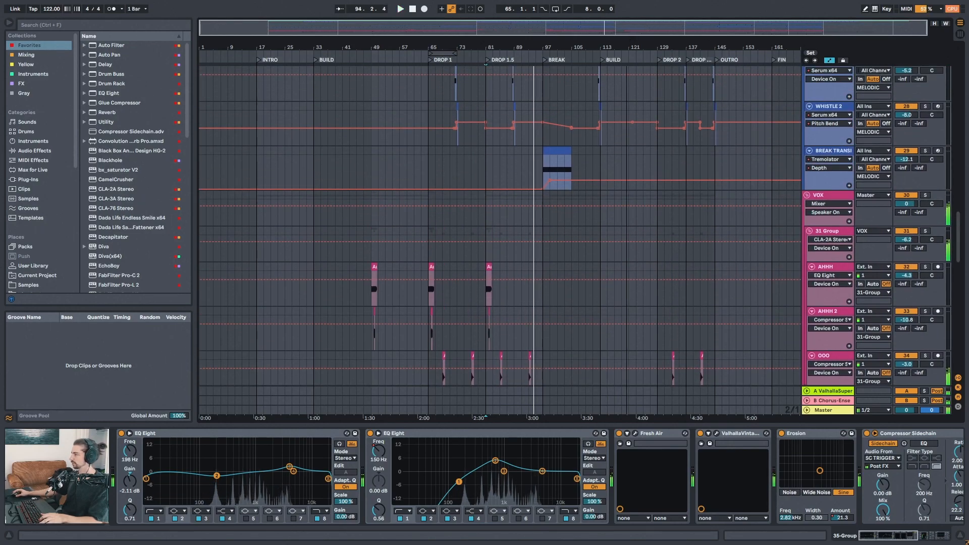
Open ValhallaSupermassive on return track A, examine its HydraHarp preset settings, and close the plugin window.
click(821, 393)
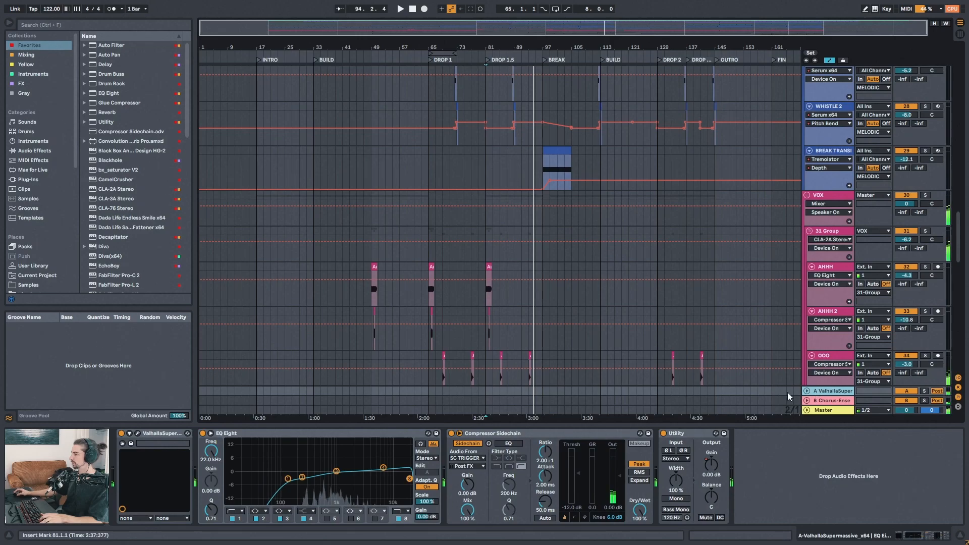
click(137, 433)
drag(307, 45, 304, 119)
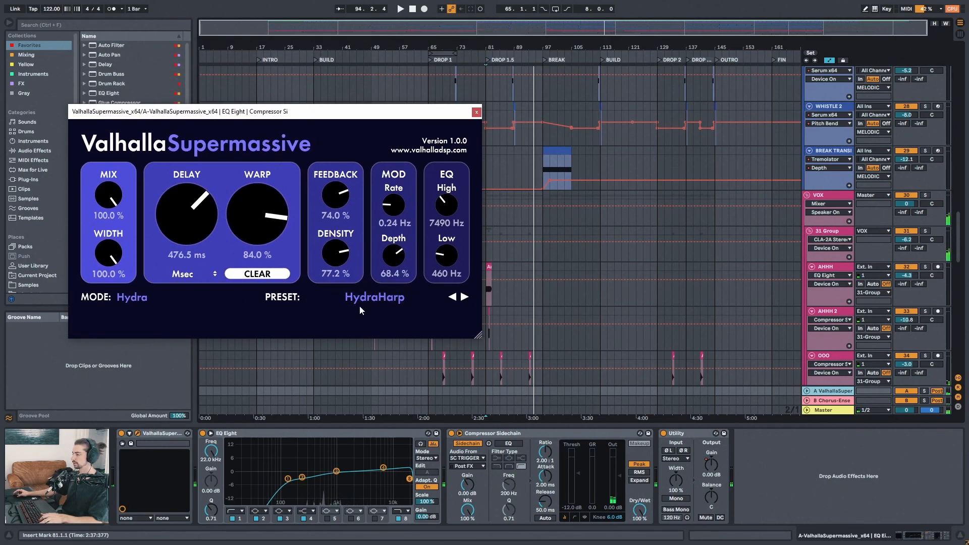
drag(417, 110, 384, 102)
click(496, 98)
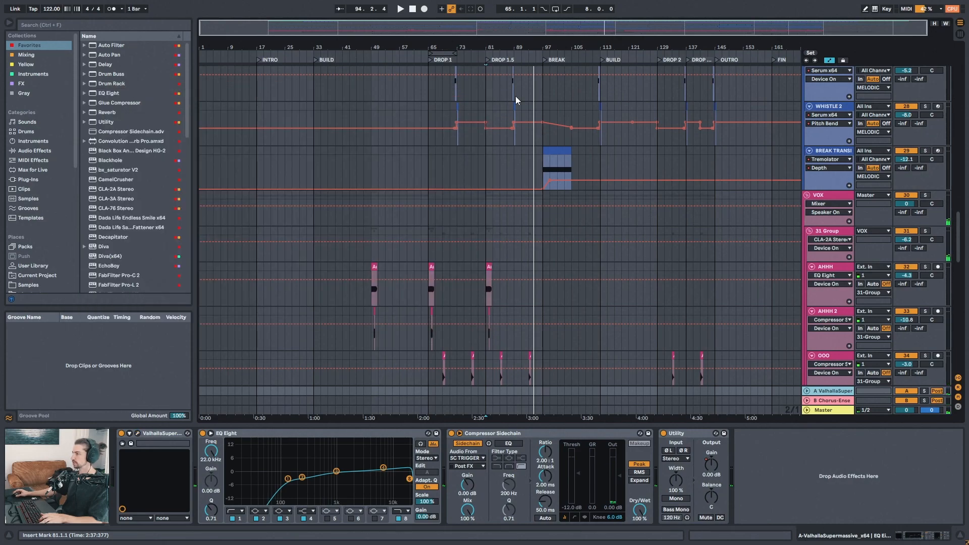
Review the MELODIC group's automation of its send to return A across the arrangement.
drag(624, 51, 621, 48)
drag(961, 240, 949, 161)
drag(599, 45, 565, 47)
click(902, 206)
click(837, 196)
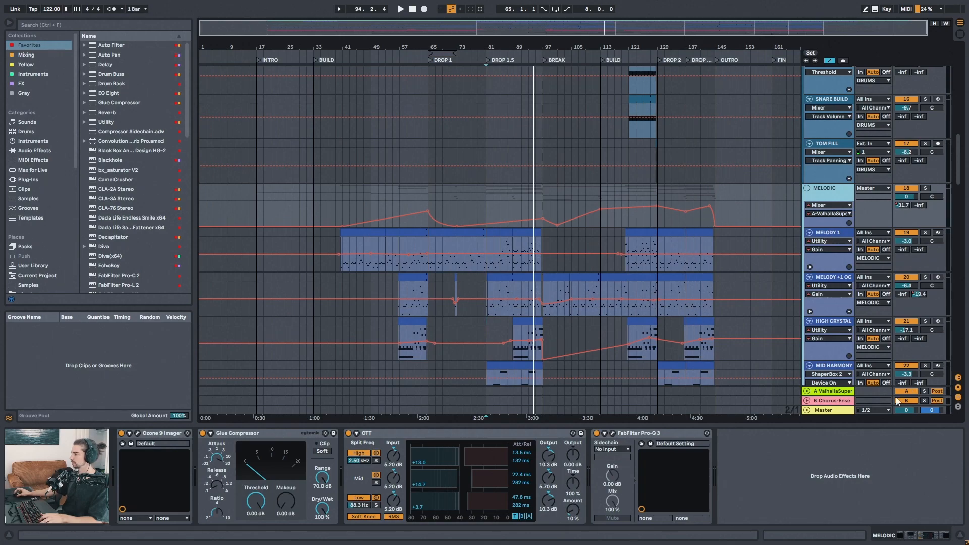
Solo return A and play from bar 57 to hear only the MELODIC group's reverb send building toward Drop 1.
click(836, 393)
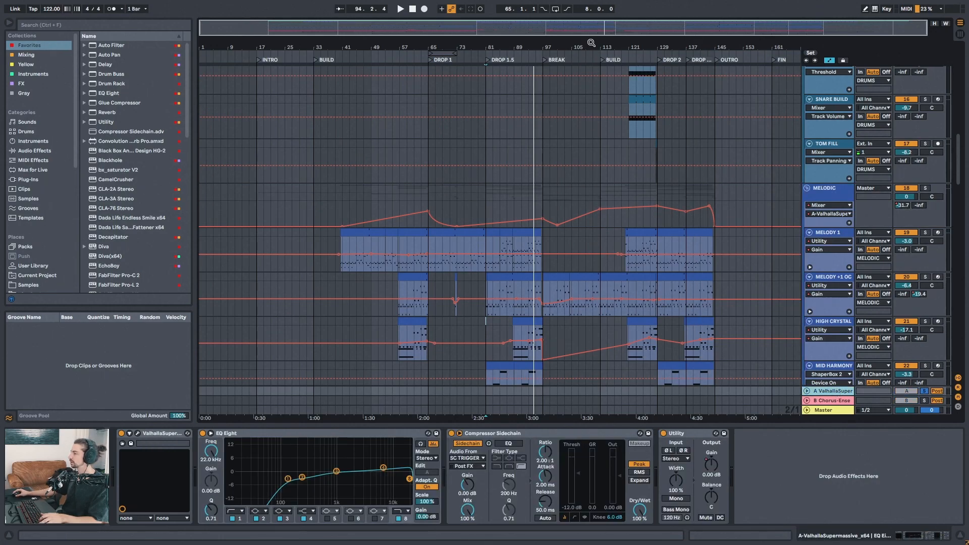
click(624, 225)
click(402, 224)
key(space)
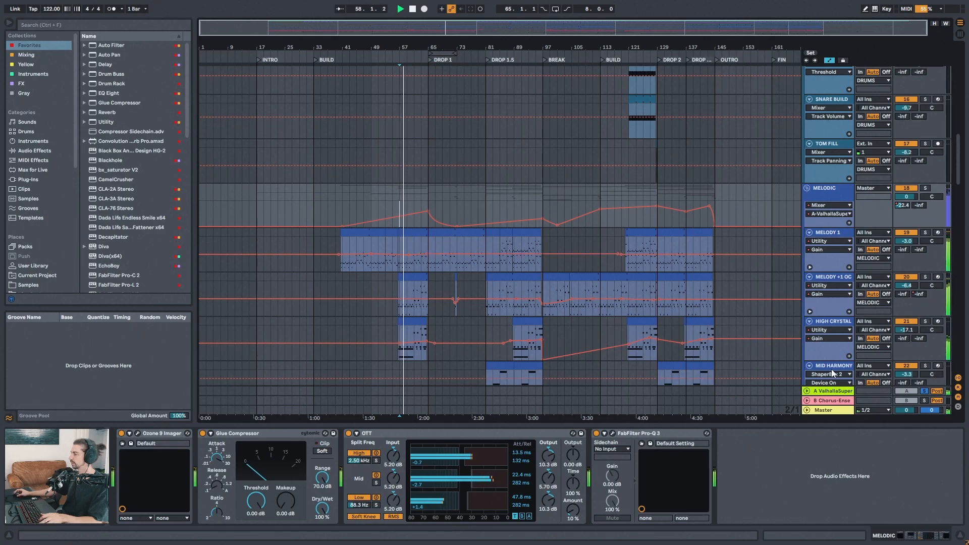
Unsolo return A and keep playing into Drop 1 while following the MELODIC send automation.
click(832, 392)
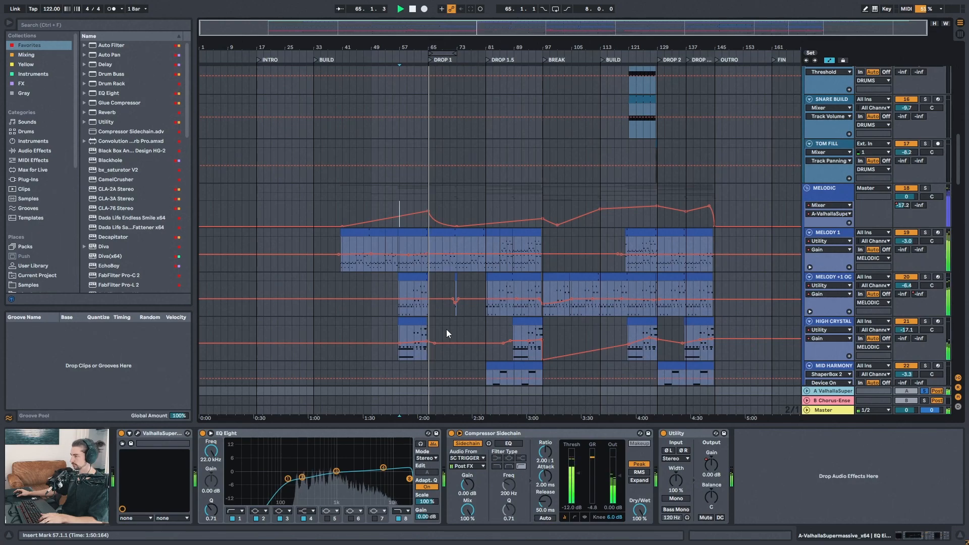
drag(461, 47, 430, 57)
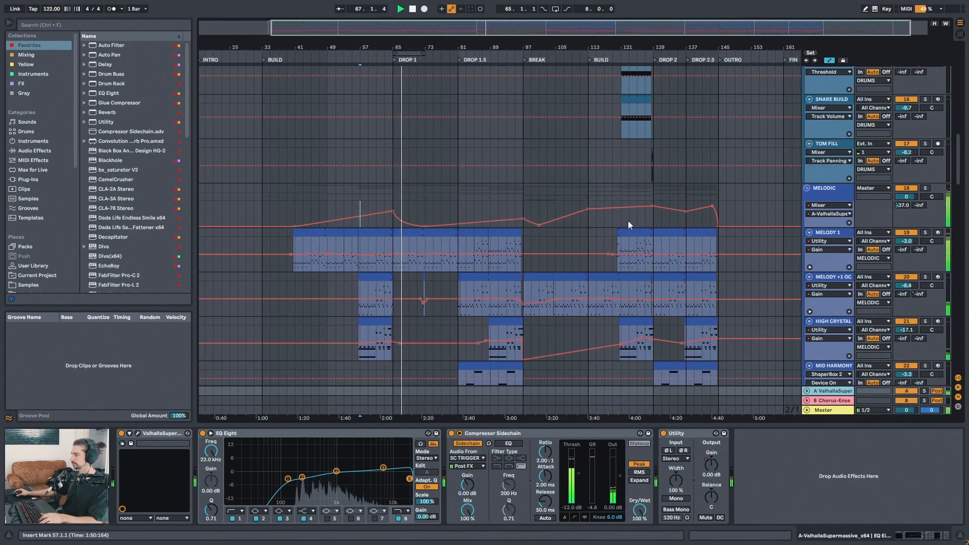
scroll(602, 162, right, 3)
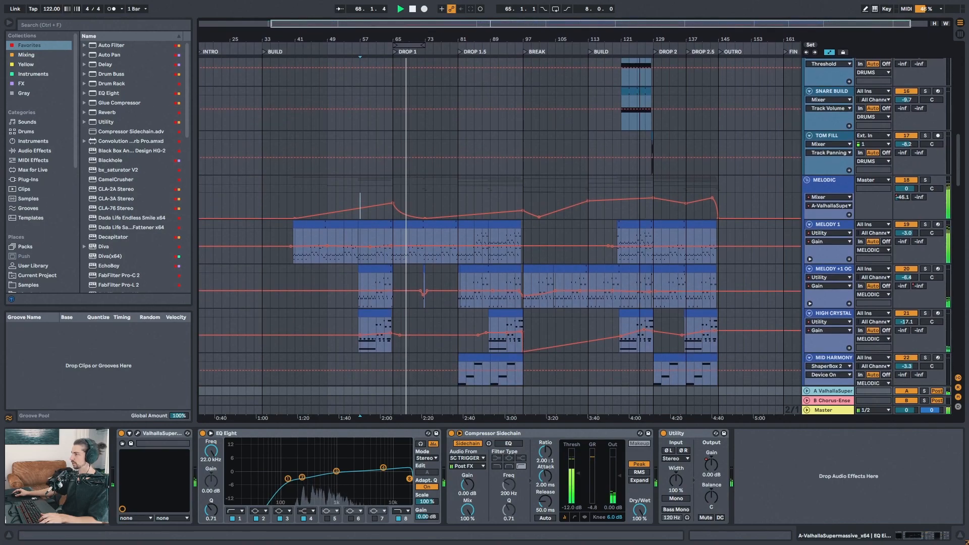
Play from bar 121 in the second build into Drop 2, toggling return A off and on to compare the reverb.
click(555, 214)
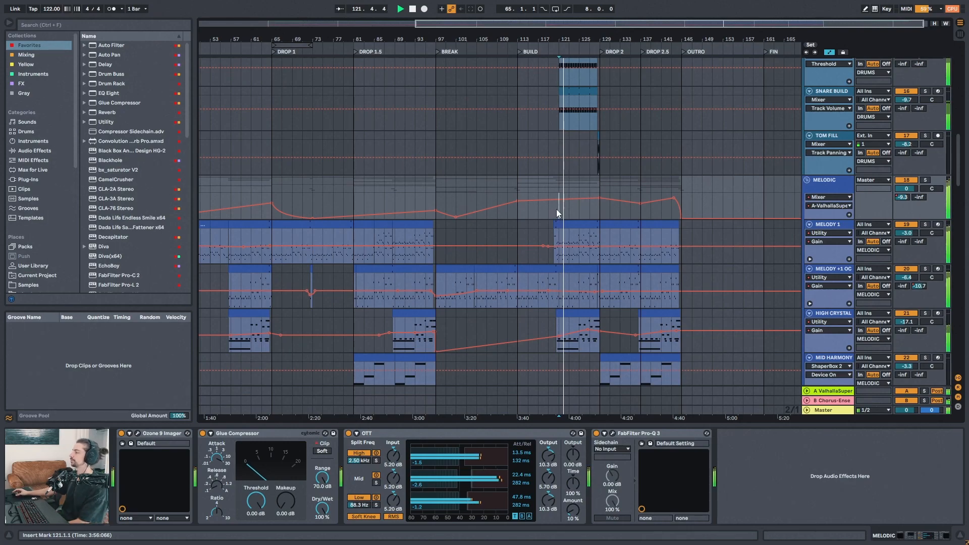
click(910, 391)
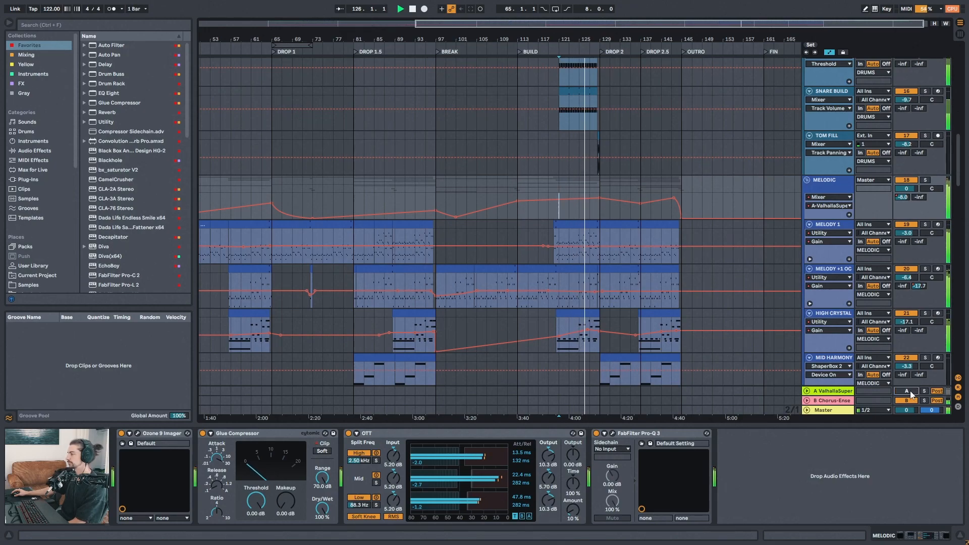
click(909, 391)
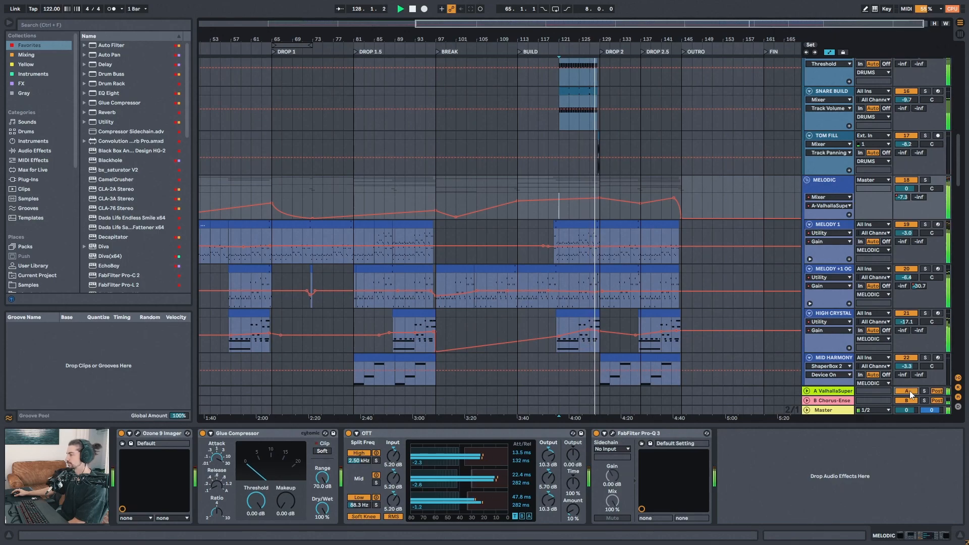
click(910, 390)
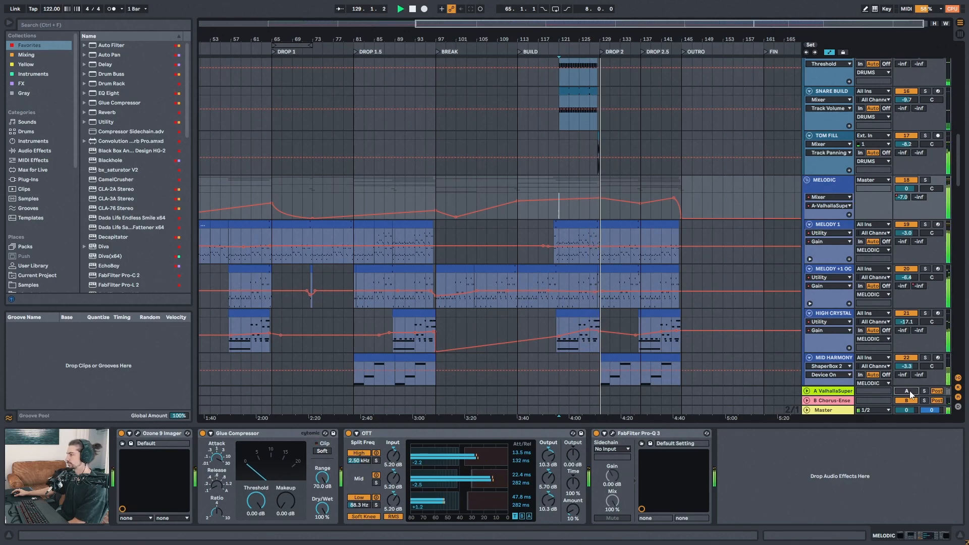
click(910, 391)
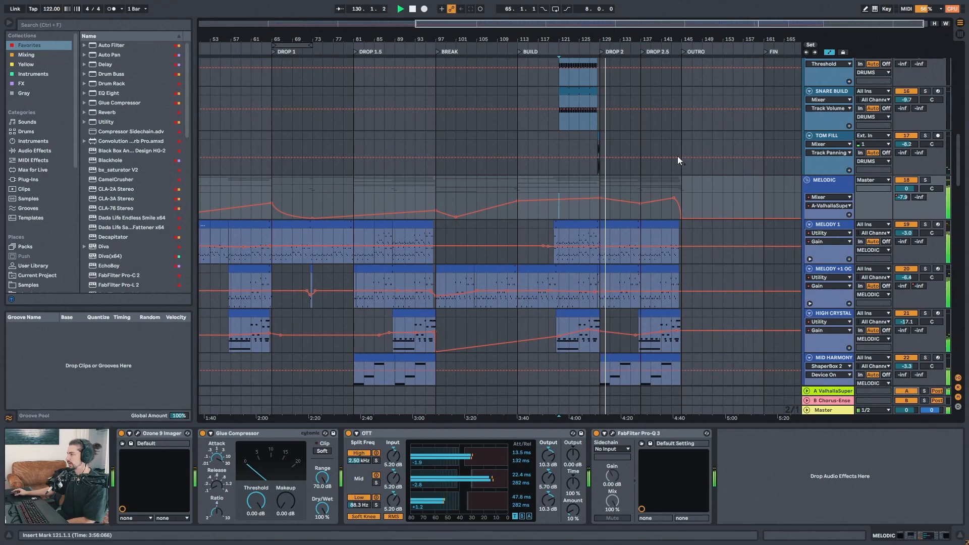
Stop playback and inspect return A's device chain alongside the MELODIC send automation around Drop 2 and the outro.
drag(627, 35, 622, 189)
click(834, 390)
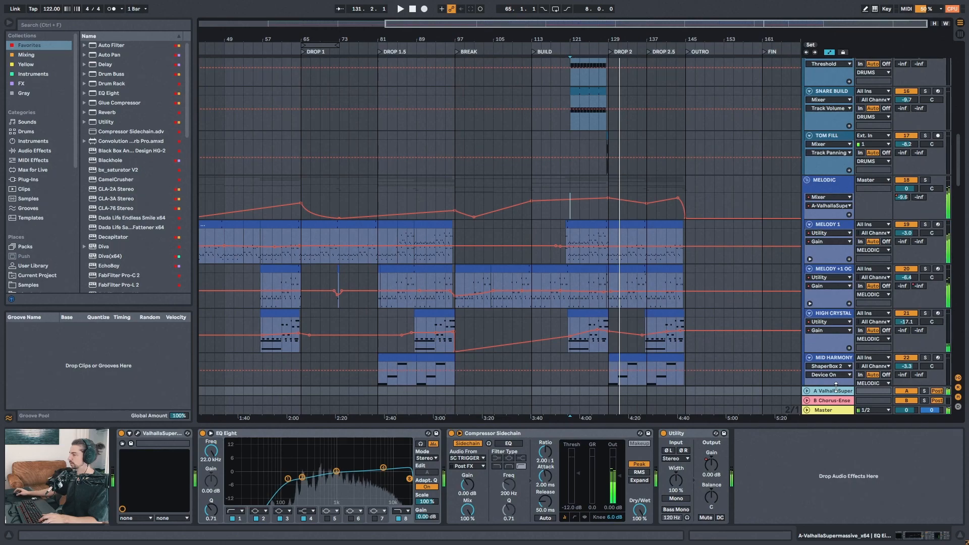
drag(664, 39, 510, 214)
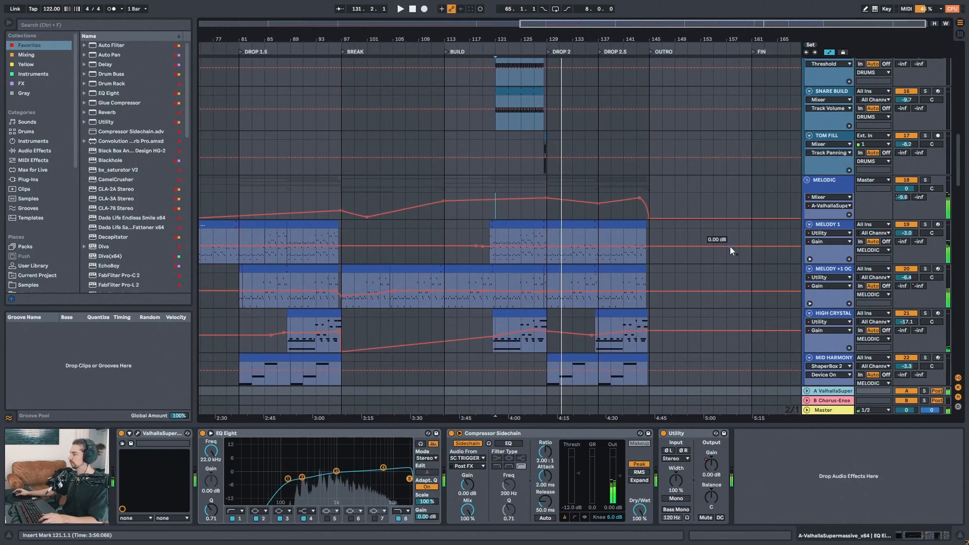
click(137, 433)
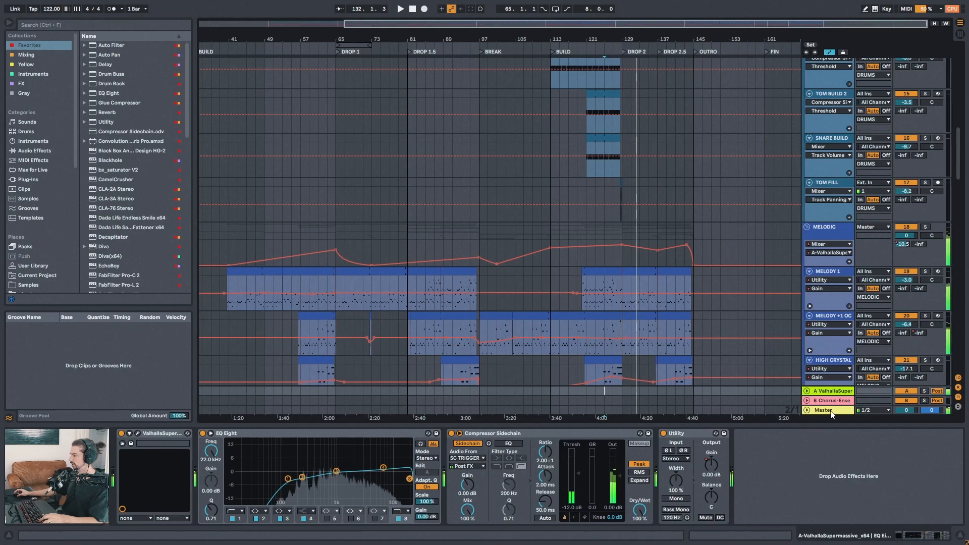
Show the Master's Auto Filter Frequency automation and unfold the Master lane in the arrangement.
click(830, 410)
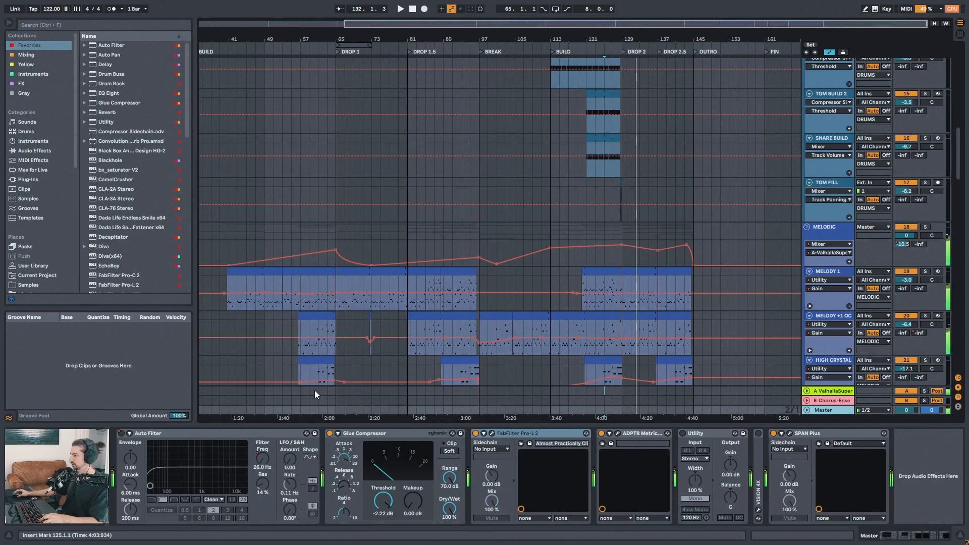
click(169, 437)
scroll(482, 370, down, 8)
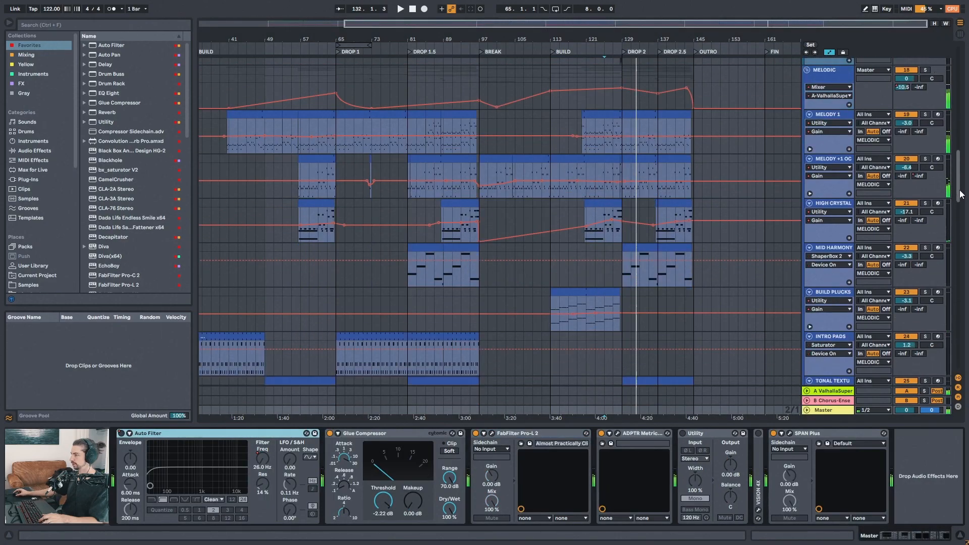
drag(349, 40, 367, 48)
click(267, 462)
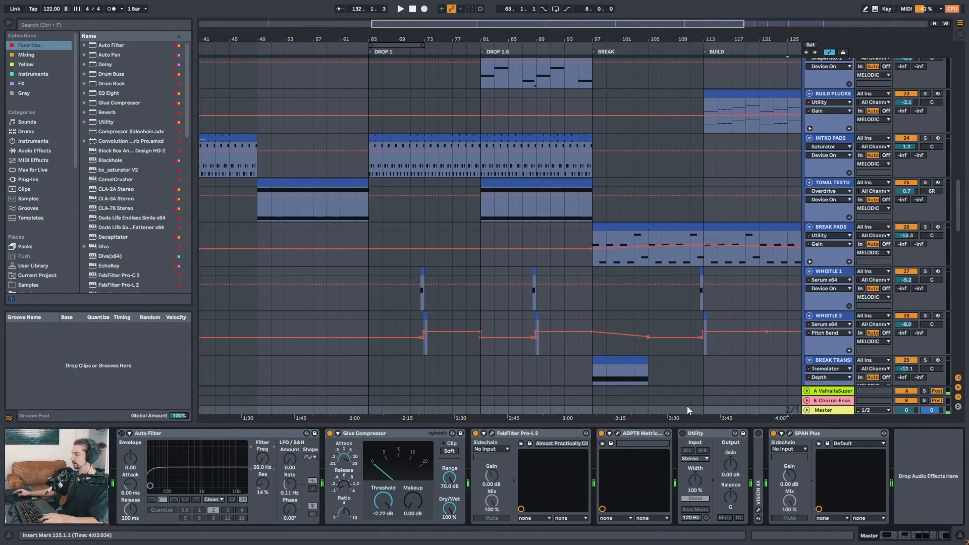
click(807, 409)
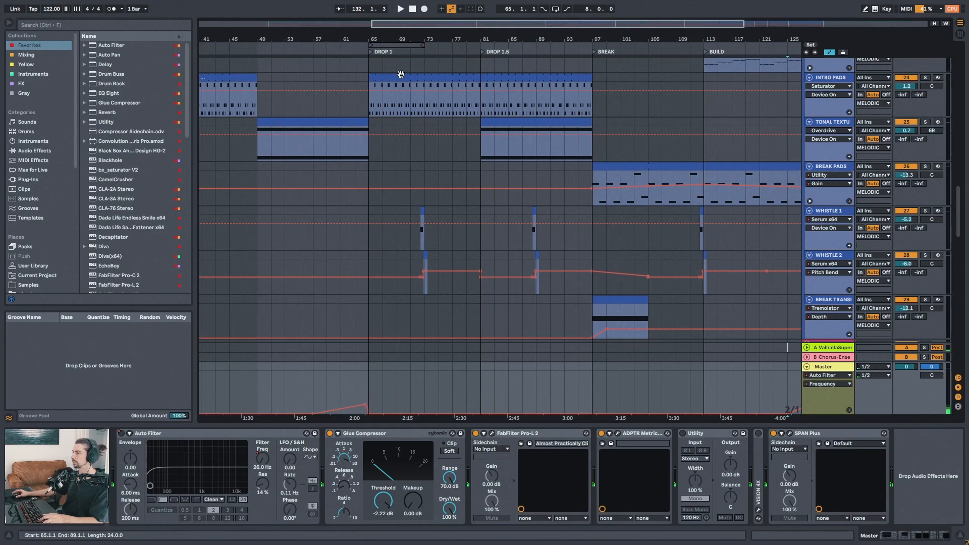
Examine the Master's Auto Filter Frequency ramp before Drop 1 and start playback from bar 61.
drag(376, 38, 376, 43)
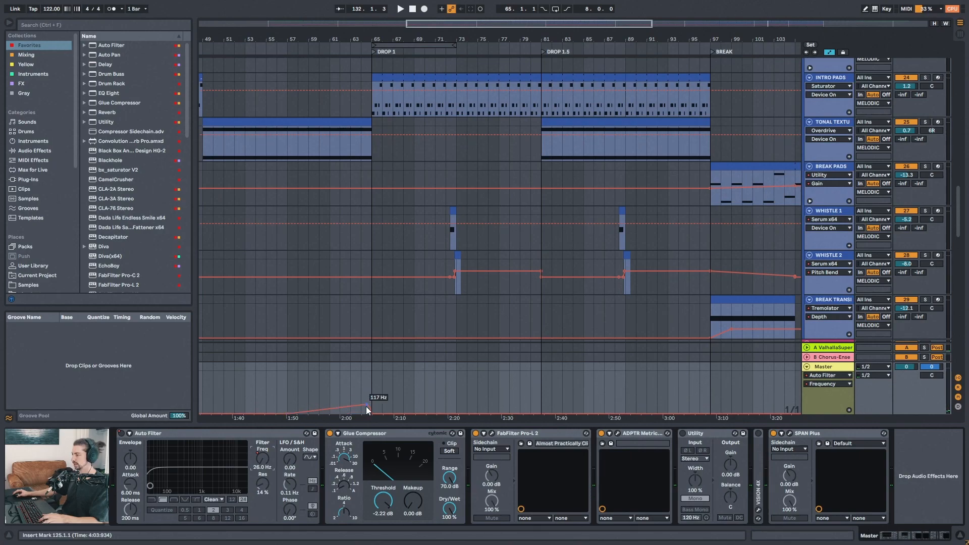
drag(478, 39, 436, 26)
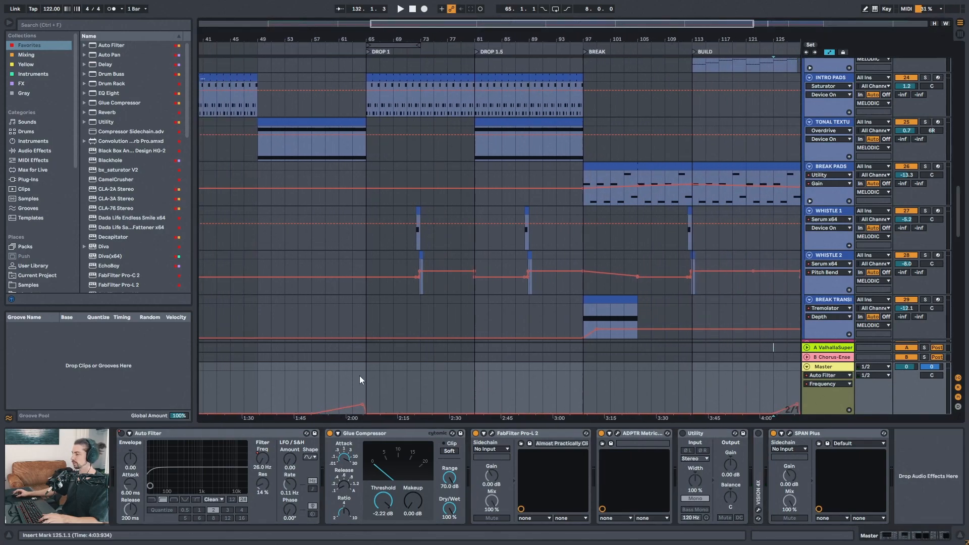
drag(378, 36, 371, 79)
click(314, 388)
key(space)
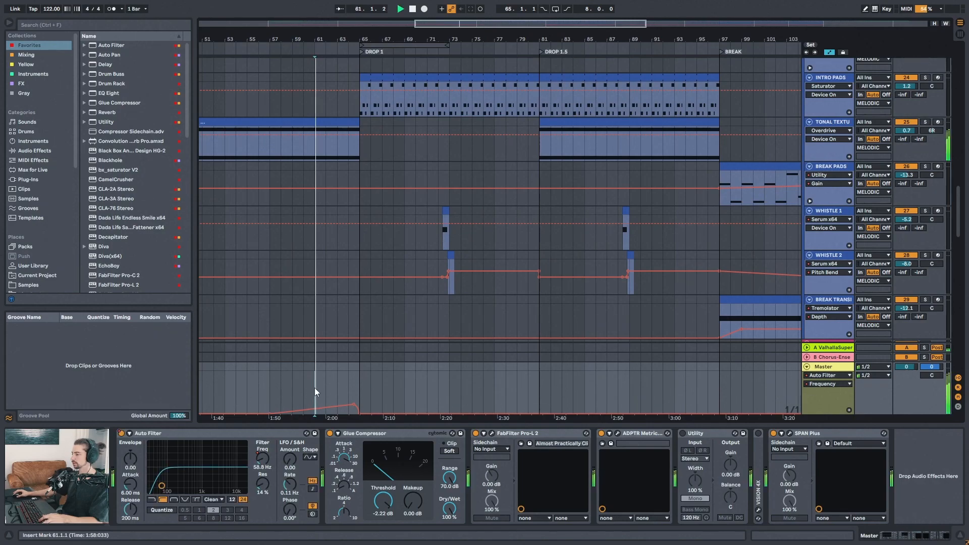
Monitor the Master's bass-band spectrum in MetricAB during the build into Drop 1 and close the plug-in window.
click(617, 433)
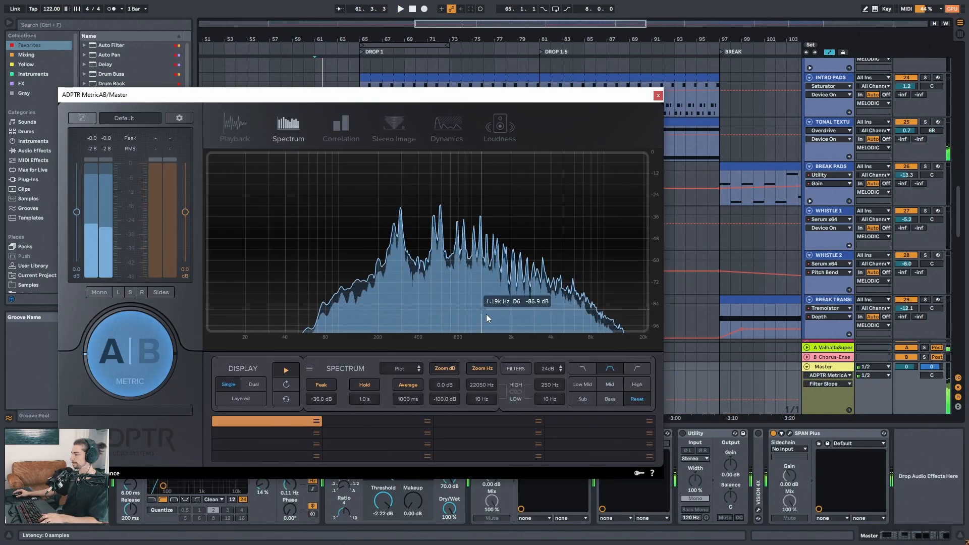
drag(480, 103, 837, 96)
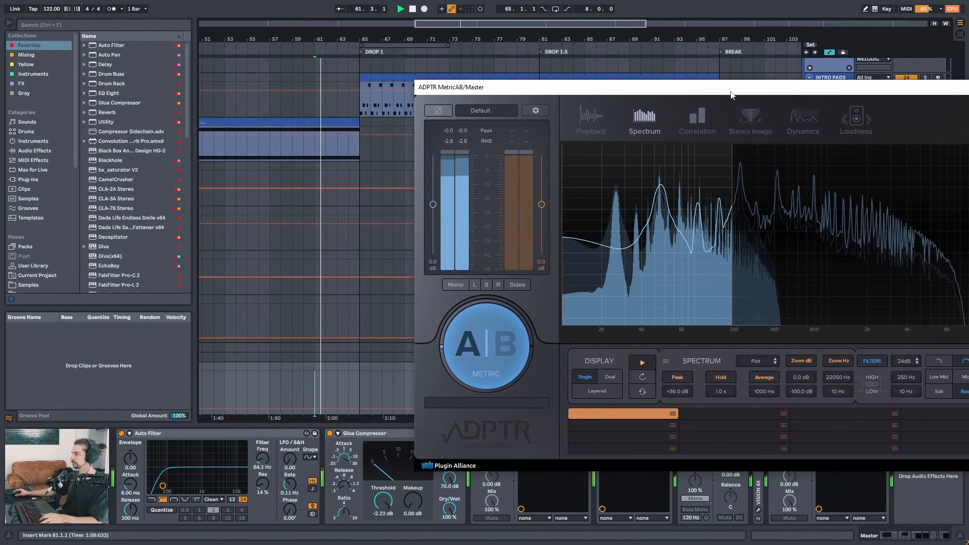
drag(748, 87, 590, 46)
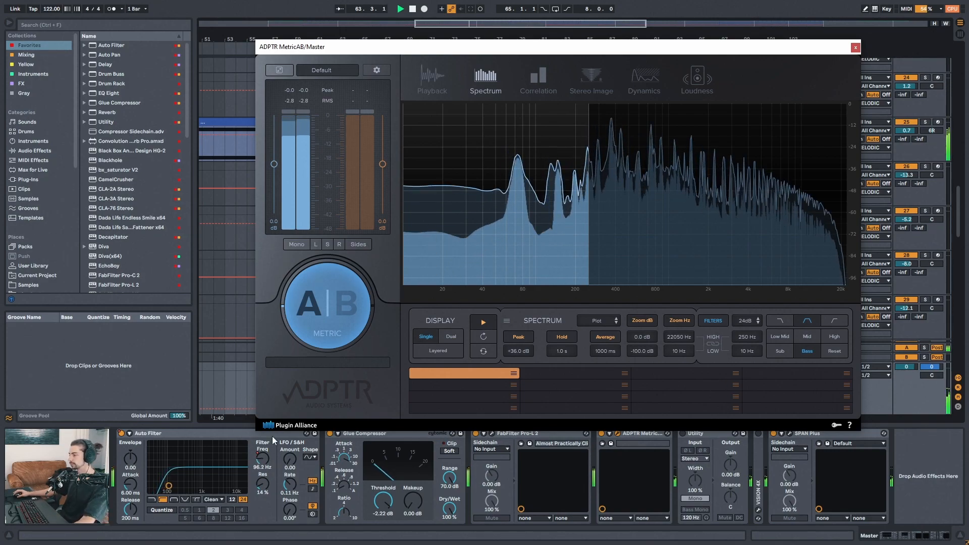
click(854, 47)
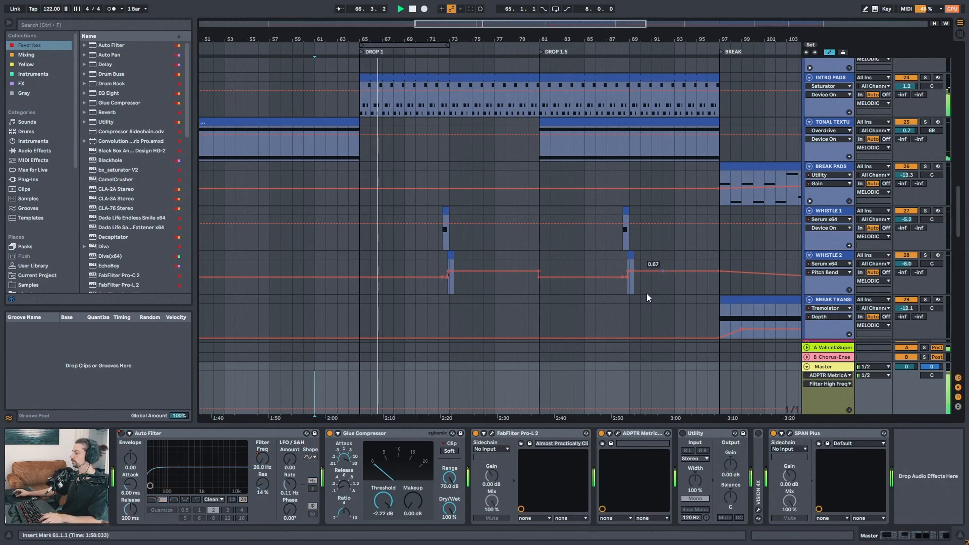
Stop playback and compare the Master's Auto Filter Frequency automation before Drop 1 and before Drop 2.
click(150, 485)
drag(694, 30, 658, 389)
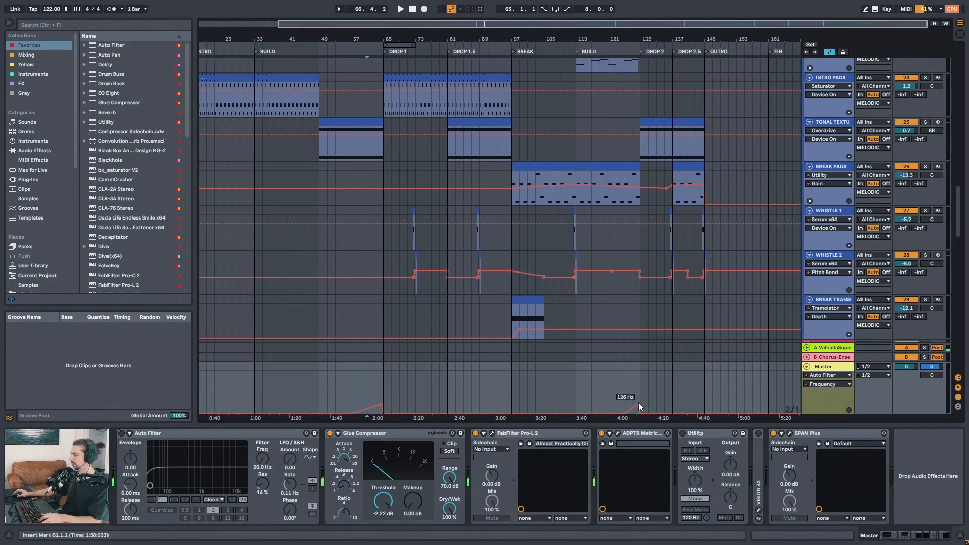
scroll(636, 108, up, 2)
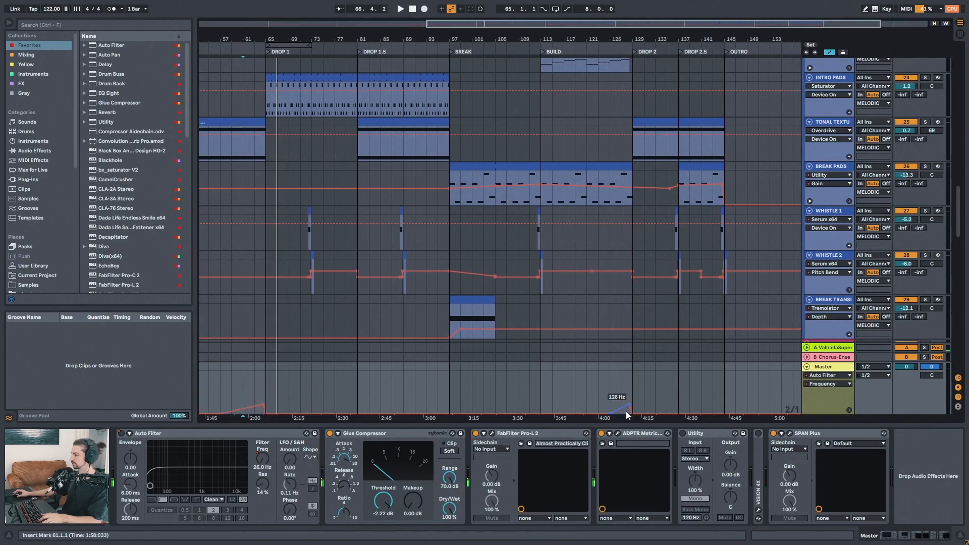
scroll(640, 52, down, 3)
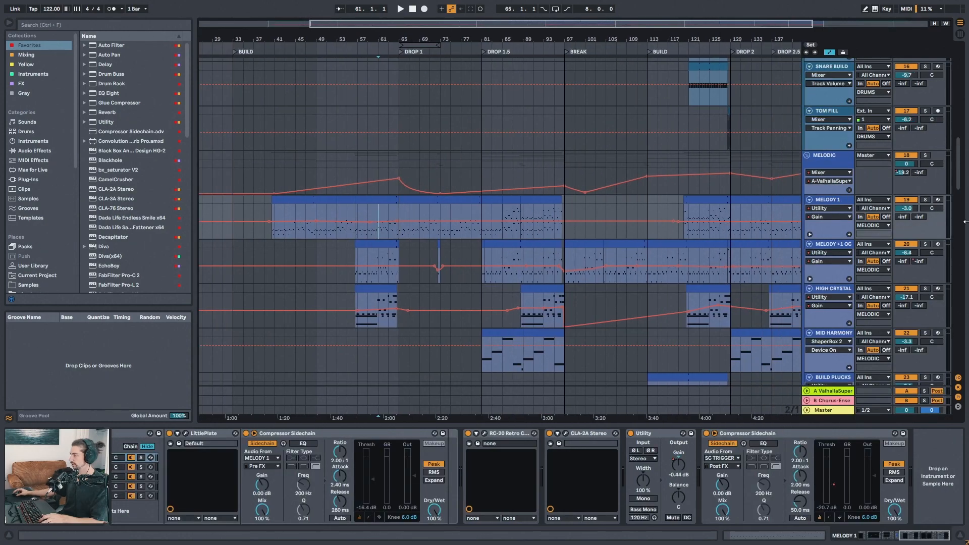
Audition MELODY 1 in solo from bar 56 and review the MELODIC reverb-send automation around Drop 1.
mouse_move(958, 177)
mouse_down()
mouse_move(958, 195)
mouse_move(963, 149)
mouse_move(962, 212)
mouse_move(963, 177)
mouse_move(963, 185)
mouse_up()
drag(389, 38, 398, 37)
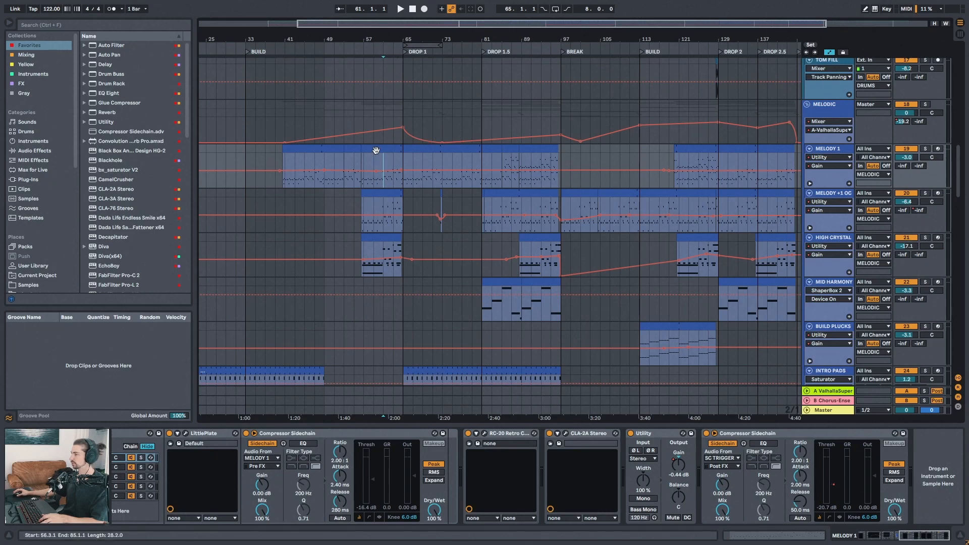
key(space)
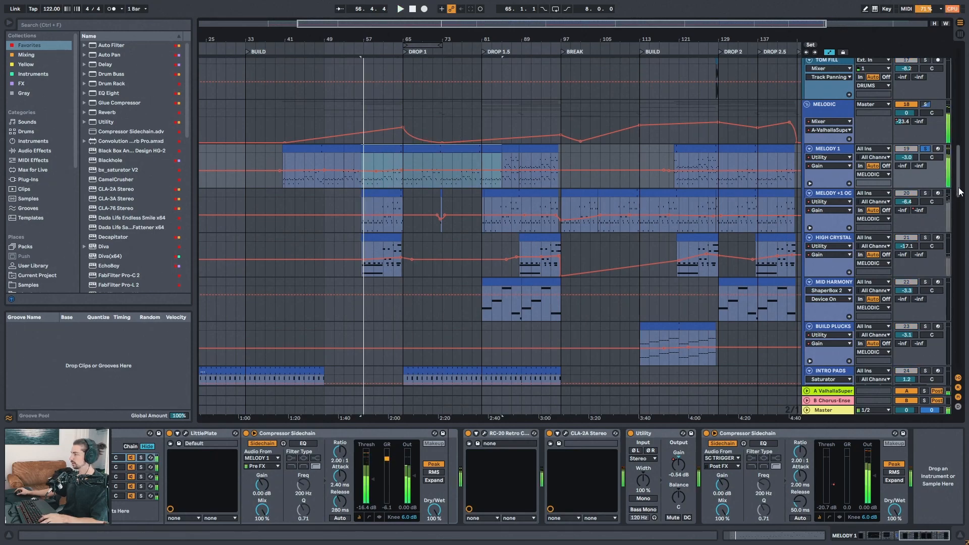
scroll(958, 176, up, 3)
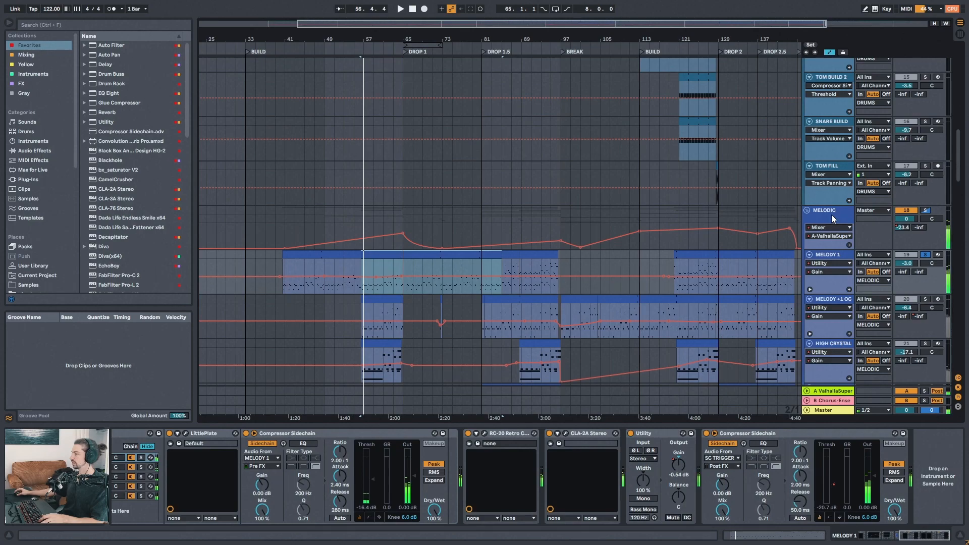
key(minus)
Play the soloed BASS GROUP from bar 65, unsolo it to hear the full mix, and stop playback.
drag(953, 177, 966, 96)
click(826, 142)
click(410, 163)
key(space)
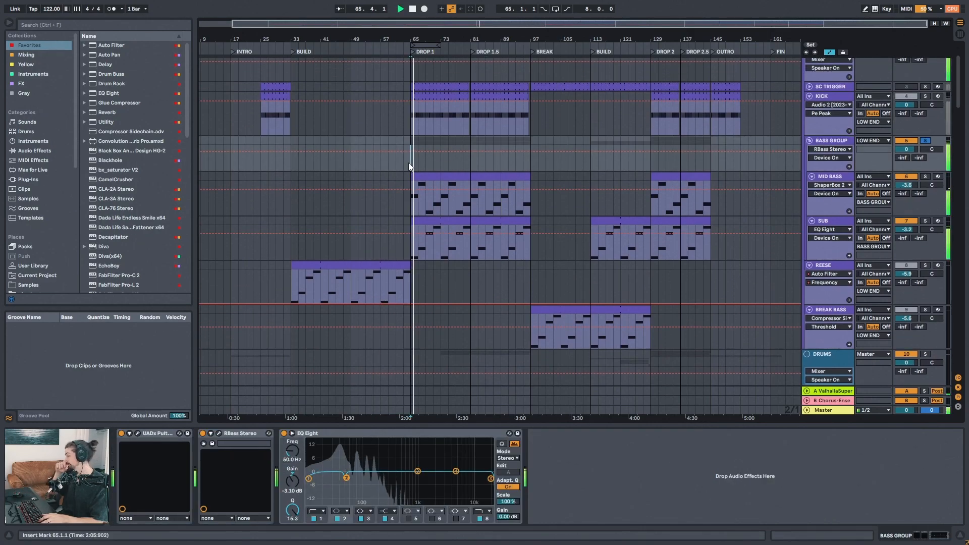
key(s)
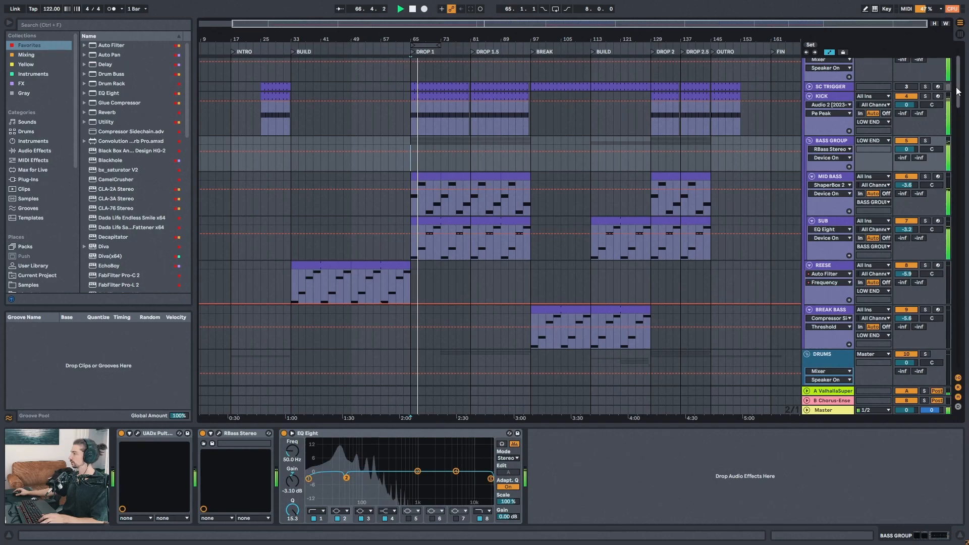
drag(958, 92, 958, 71)
key(space)
drag(455, 34, 468, 36)
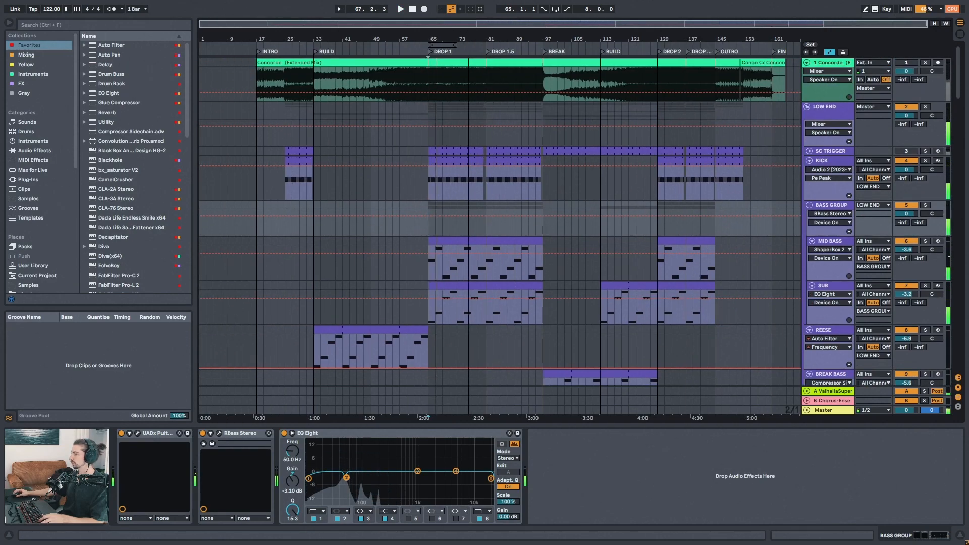
drag(960, 89, 960, 93)
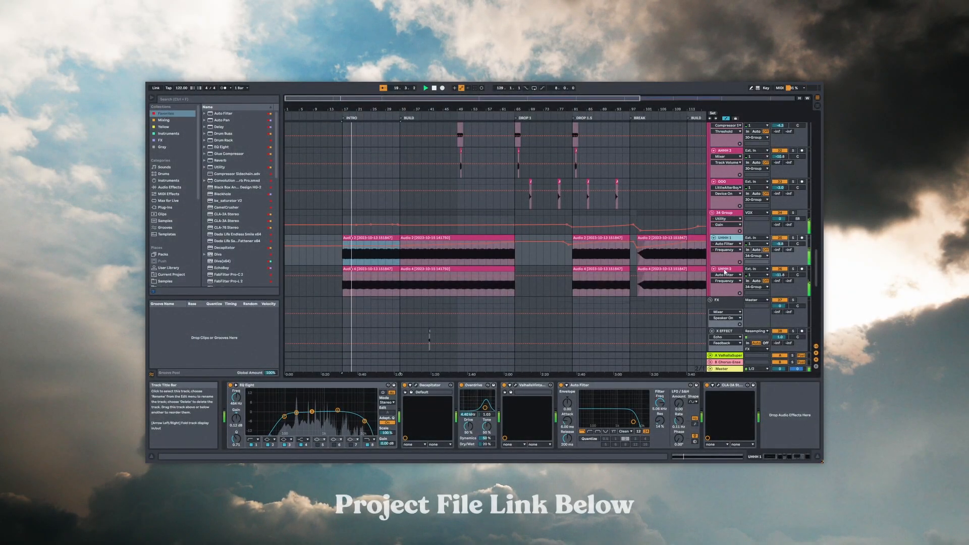
Inspect the device chains of the second 34-Group track and INTRO PADS while the intro plays.
click(724, 270)
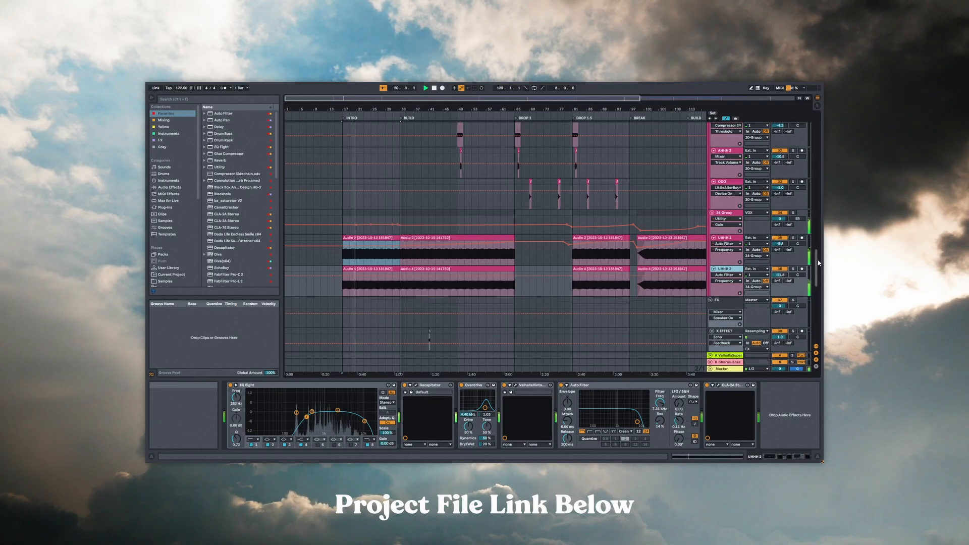
drag(819, 262, 811, 208)
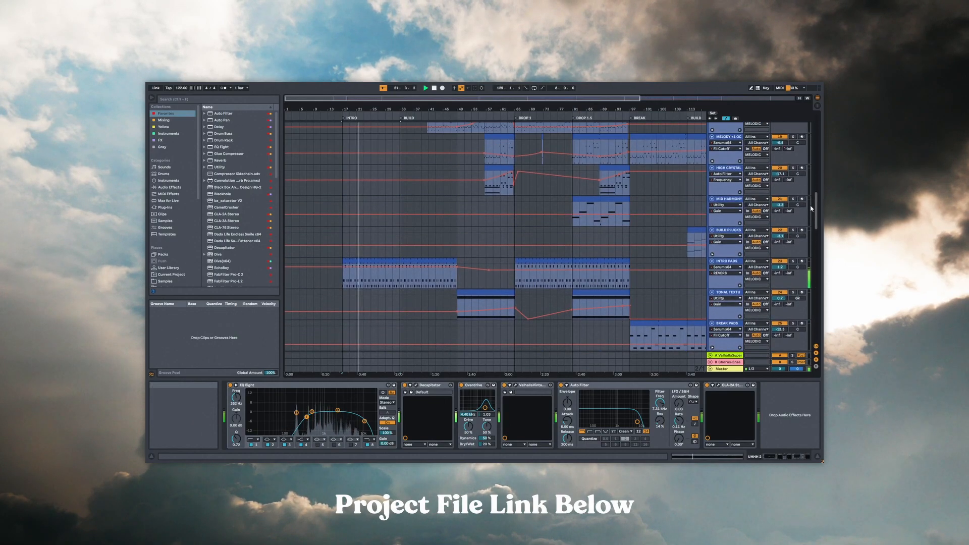
click(730, 262)
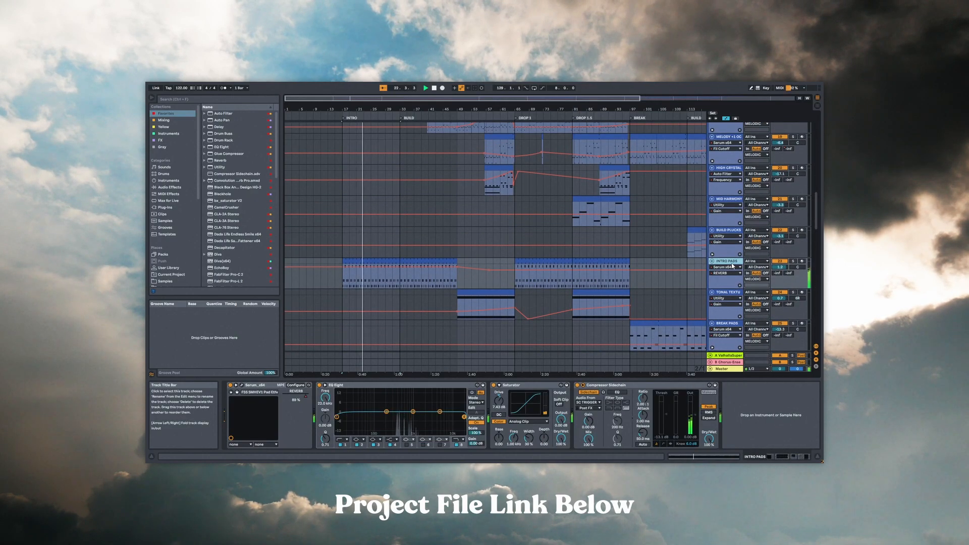
Inspect the KICK and REESE device chains during playback from the intro into the first build.
drag(816, 228, 813, 147)
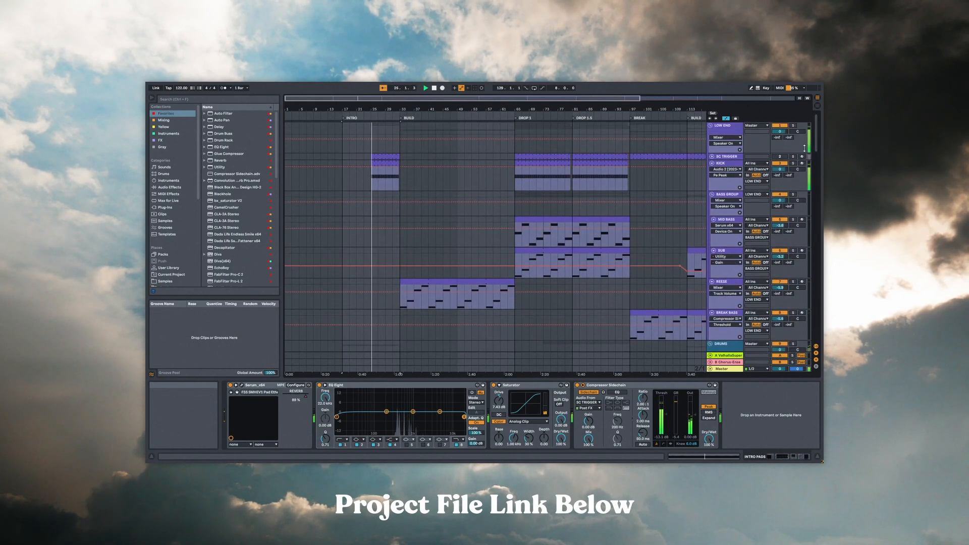
click(735, 164)
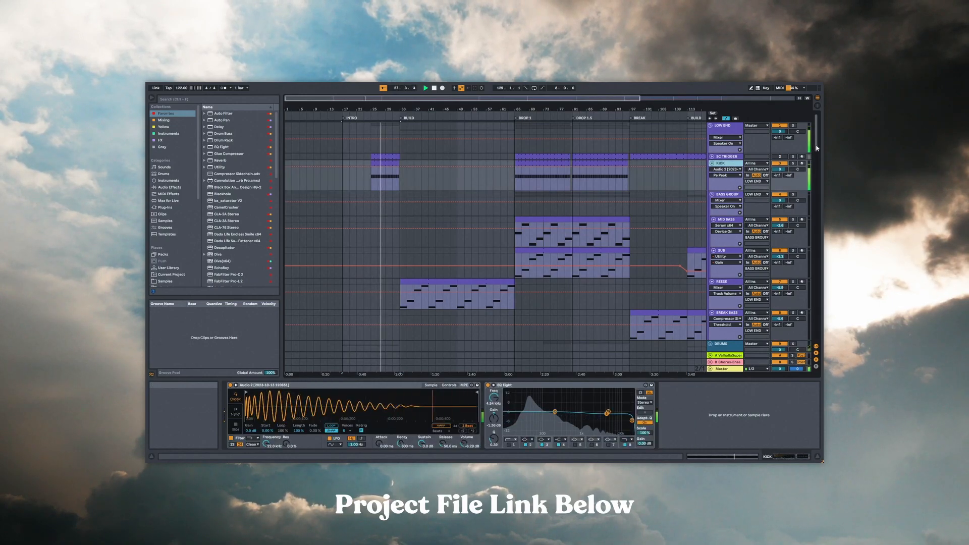
drag(817, 147, 816, 162)
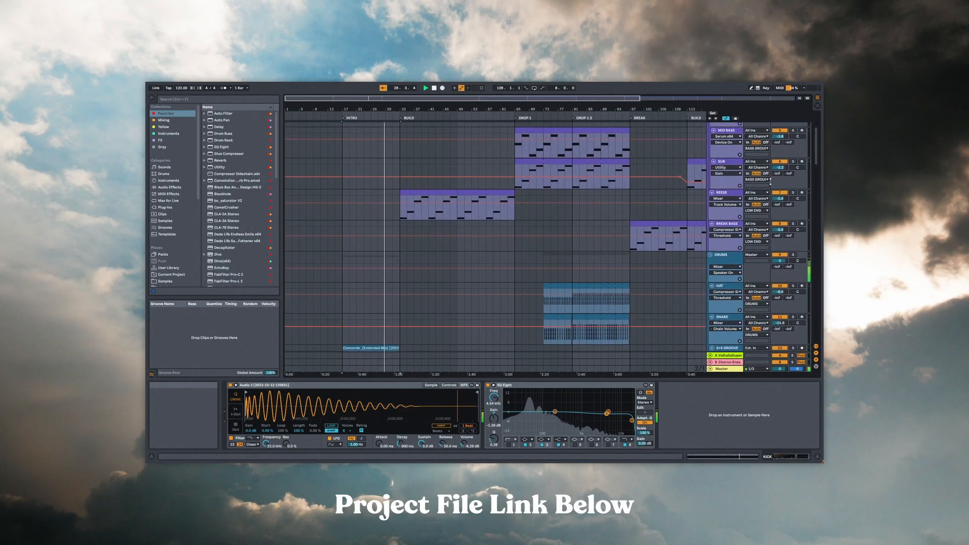
click(726, 193)
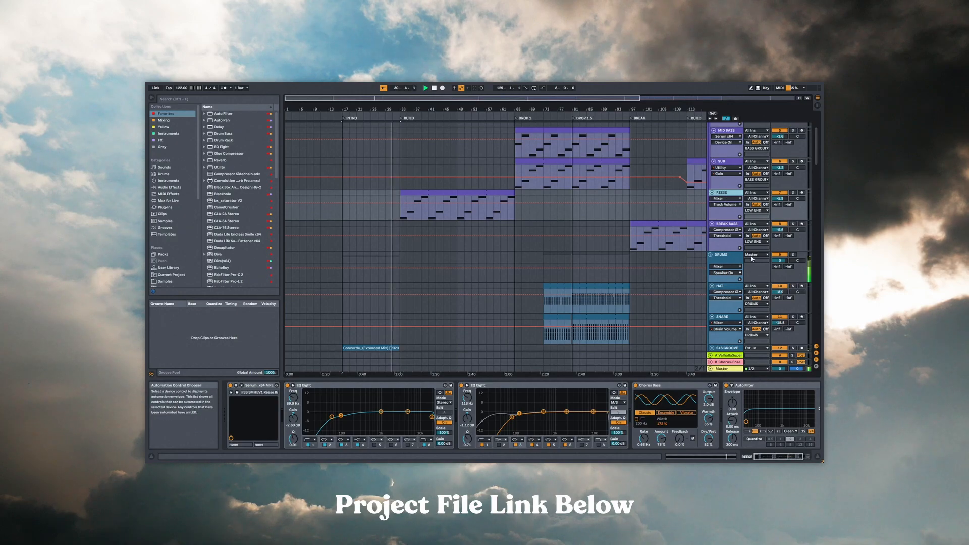
mouse_move(772, 457)
mouse_down()
mouse_move(782, 461)
mouse_move(772, 458)
mouse_up()
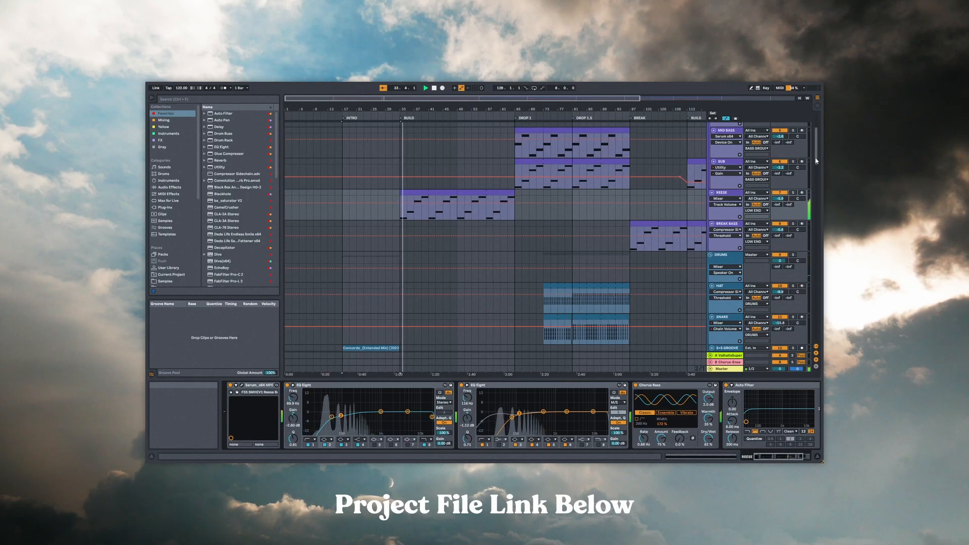
Inspect MELODY 1's device chain during the first build and show its Auto Filter Frequency automation.
drag(816, 160, 815, 212)
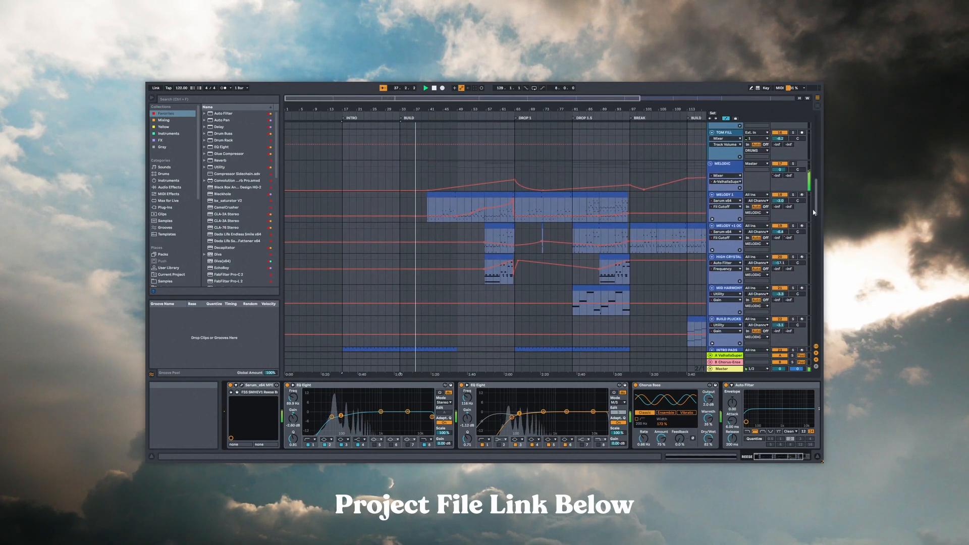
click(730, 197)
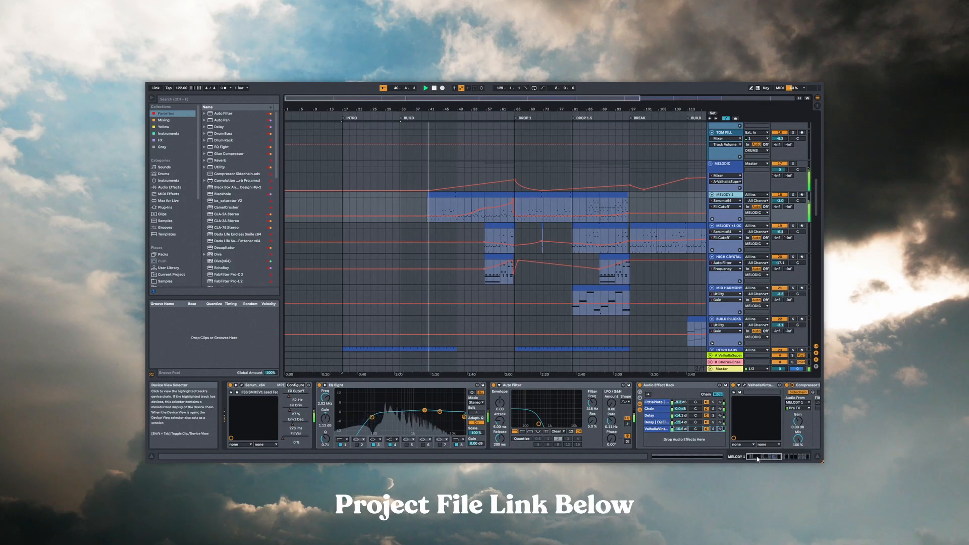
mouse_move(758, 458)
mouse_down()
mouse_move(788, 456)
mouse_move(761, 456)
mouse_up()
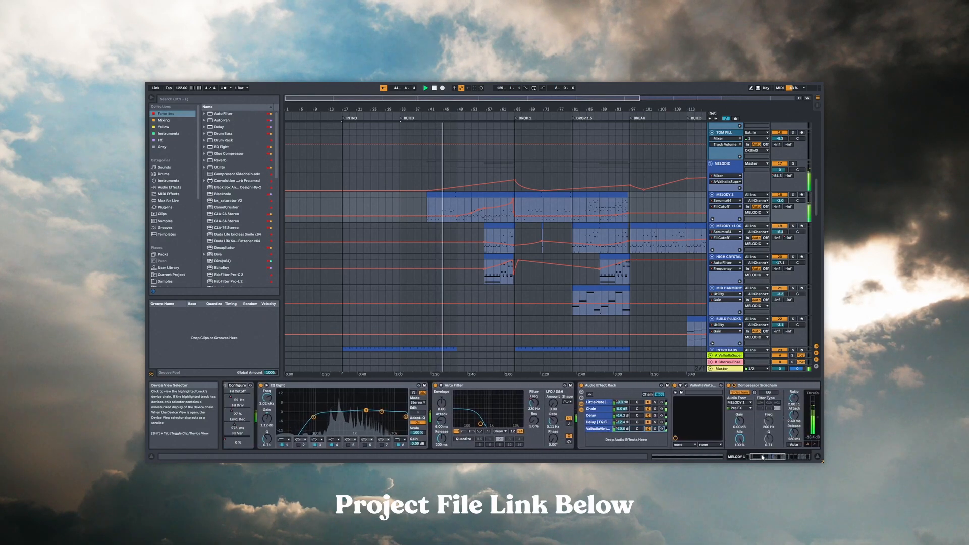
click(534, 404)
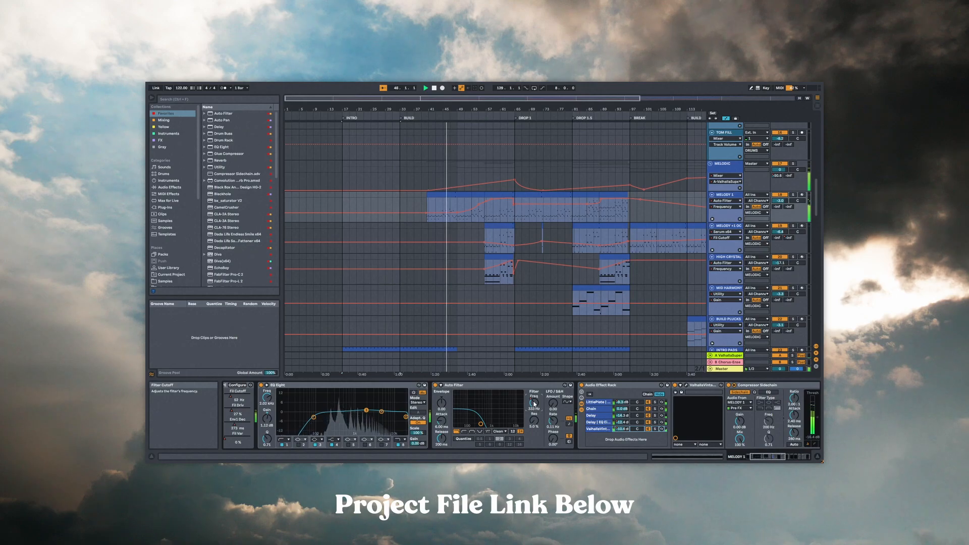
Show MELODY 1's Serum automation for FX Drv, Env1 Dec, FX Ver and FX Cutoff one after another.
click(726, 200)
click(726, 218)
click(726, 206)
click(728, 227)
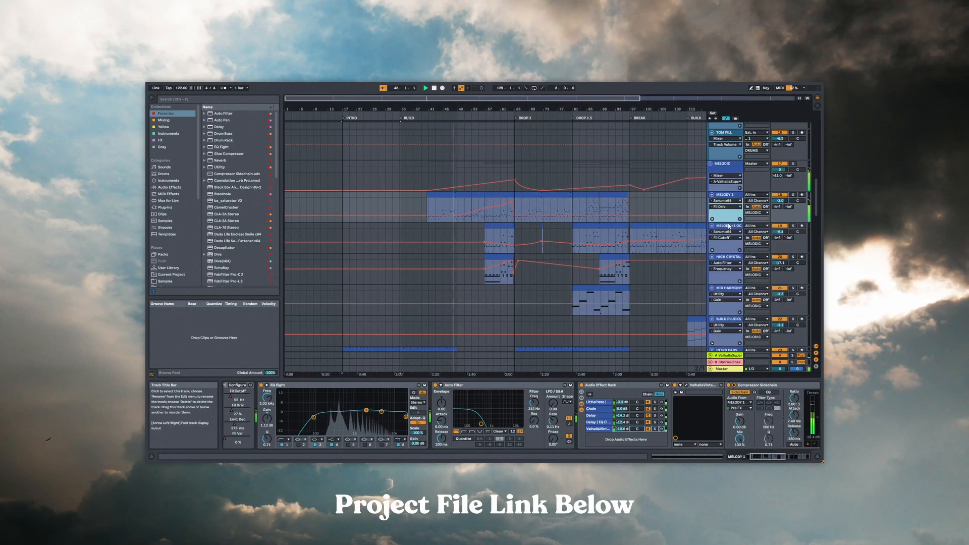
click(727, 207)
click(723, 230)
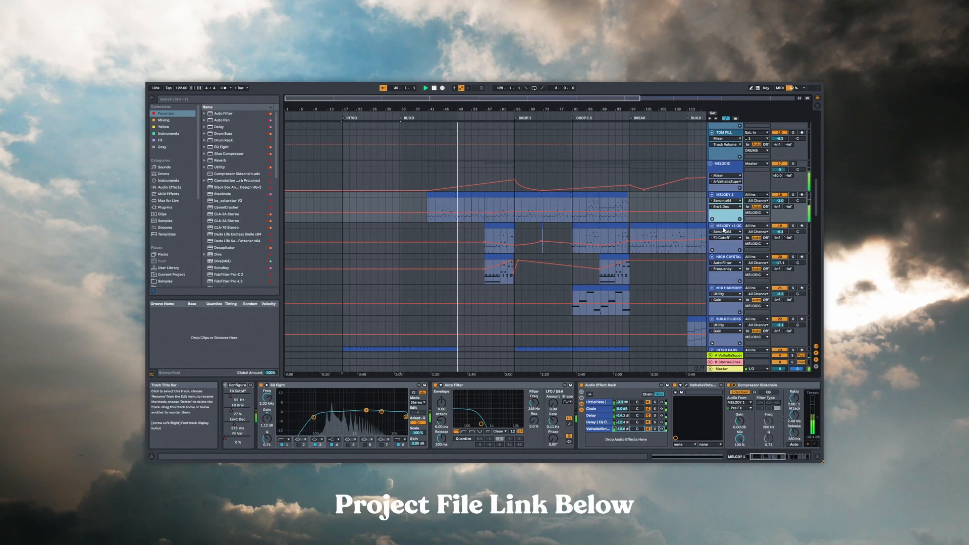
click(726, 207)
click(721, 235)
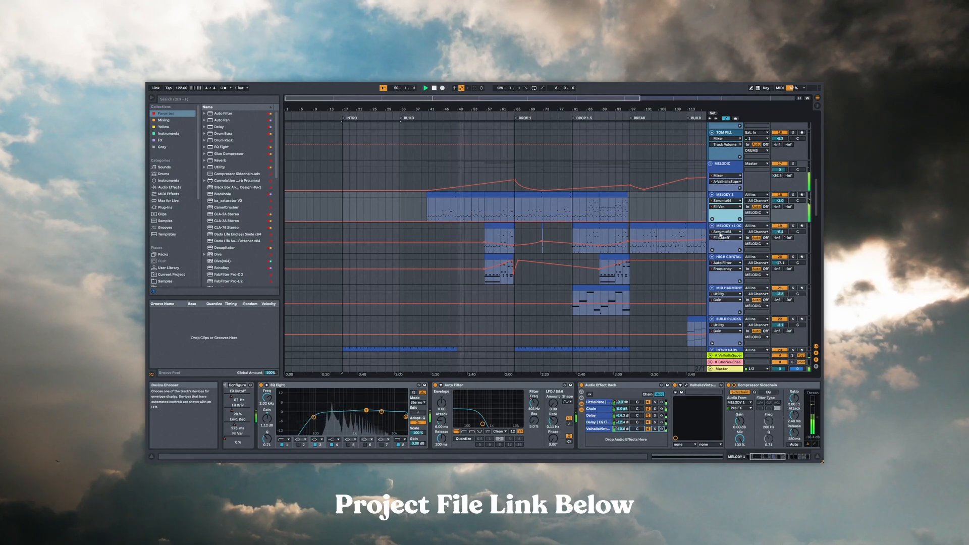
click(724, 205)
click(724, 218)
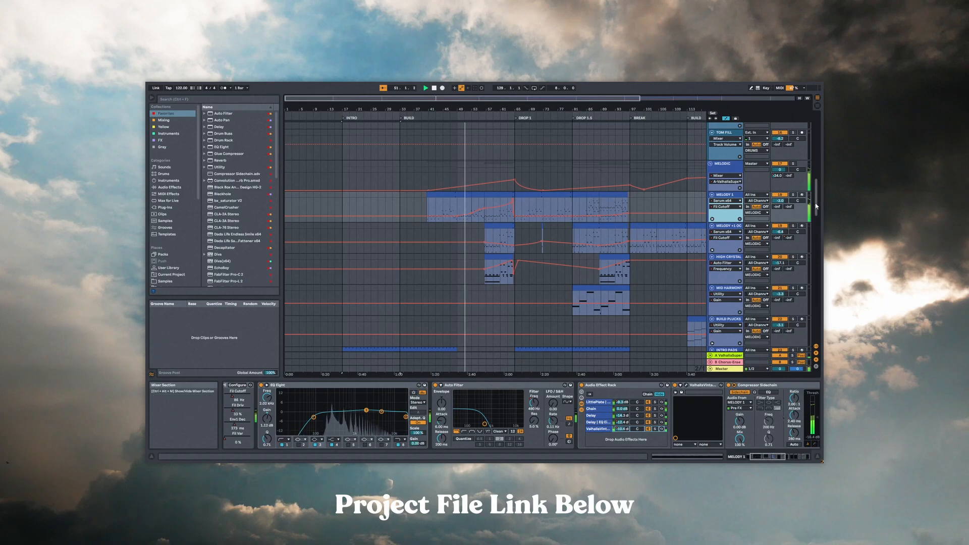
Inspect the device chains of the tonal texture track and MELODY +1 OCTAVE as the first build plays.
scroll(816, 211, down, 1)
scroll(816, 211, down, 10)
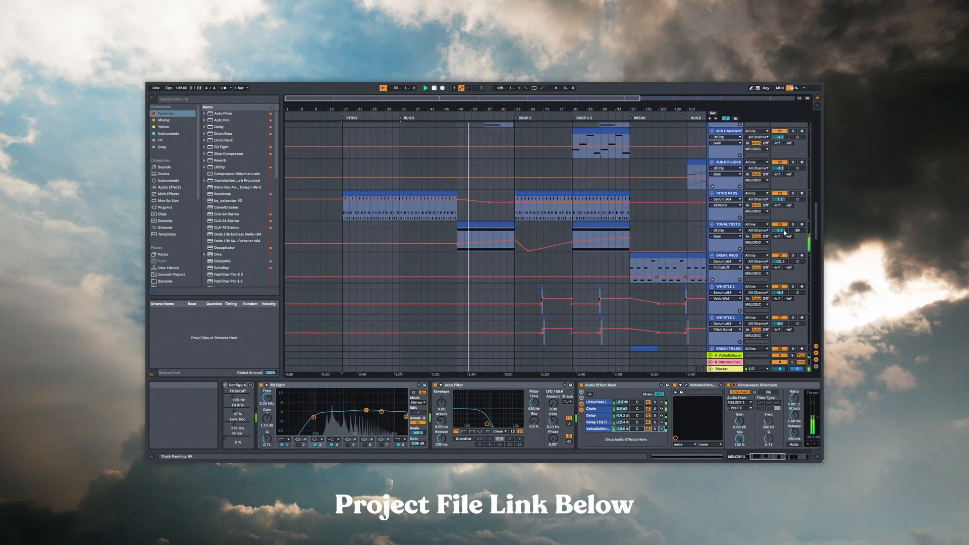
click(731, 226)
mouse_move(817, 233)
mouse_down()
mouse_move(822, 278)
mouse_move(816, 214)
mouse_up()
click(729, 191)
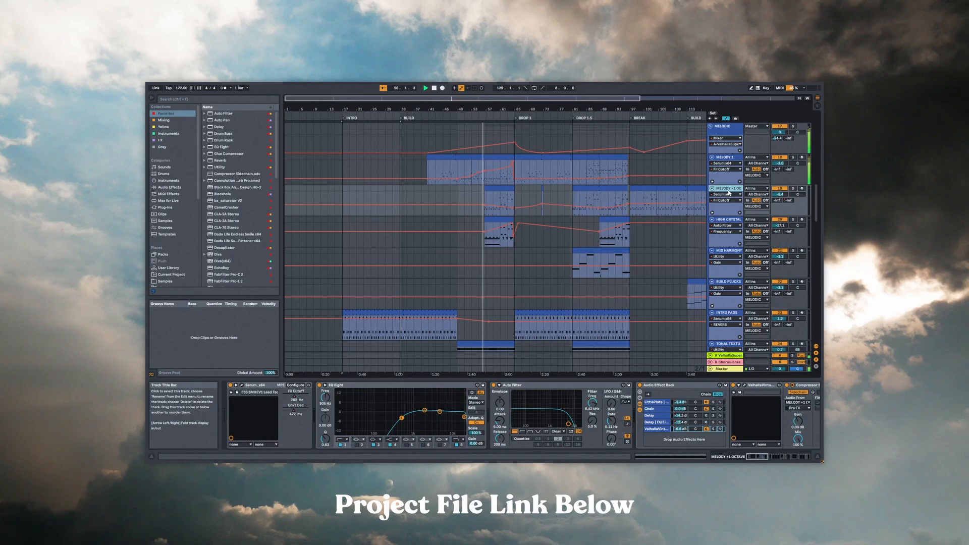
Inspect the full device chains of MELODY +1 OCTAVE and HIGH CRYSTALS as the first build plays toward Drop 1.
click(767, 457)
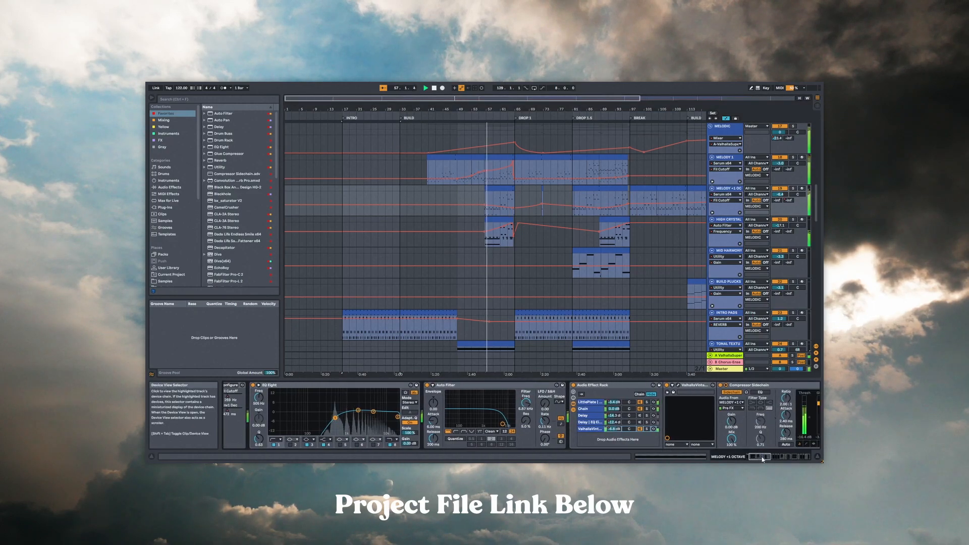
drag(767, 457, 782, 457)
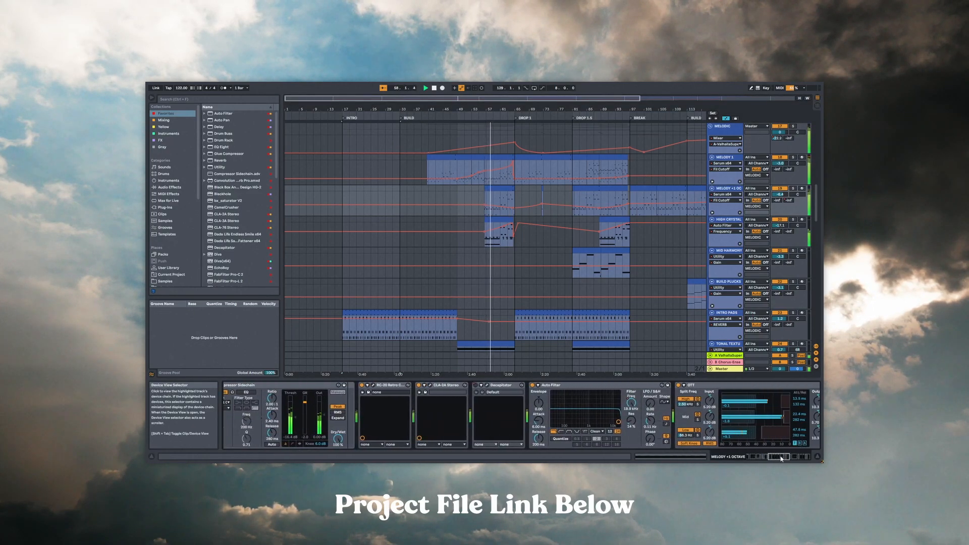
click(733, 221)
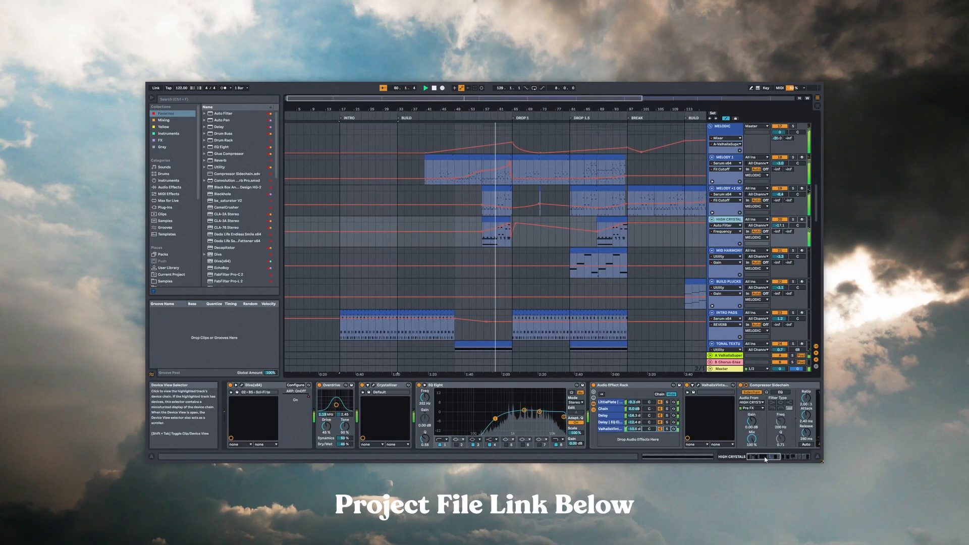
drag(765, 459, 799, 460)
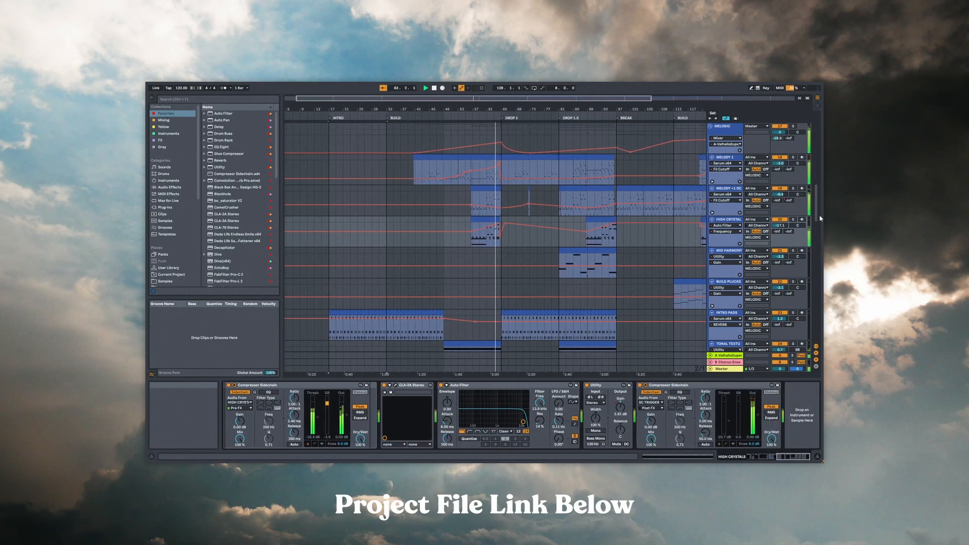
Inspect the device chains of the MID BASS and SUB tracks as playback enters Drop 1.
scroll(799, 162, up, 15)
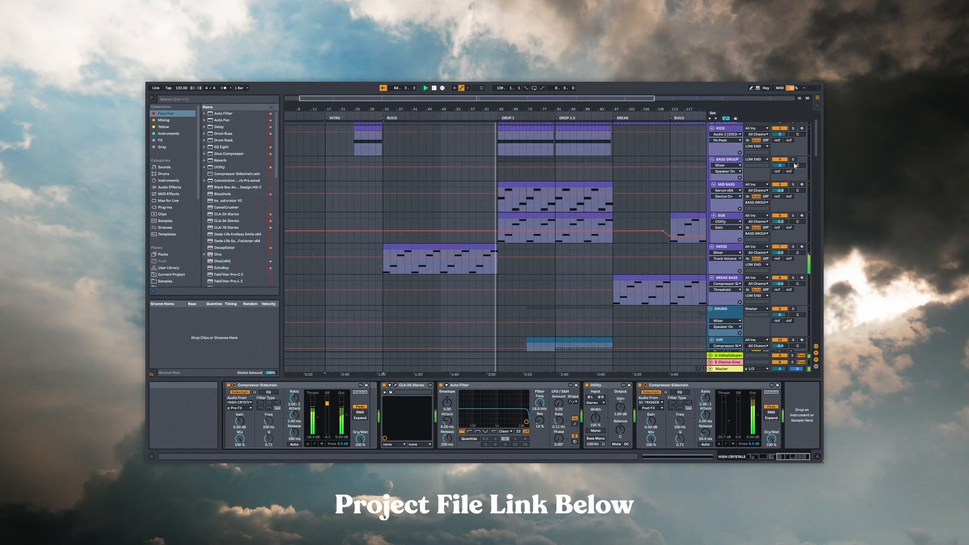
click(732, 185)
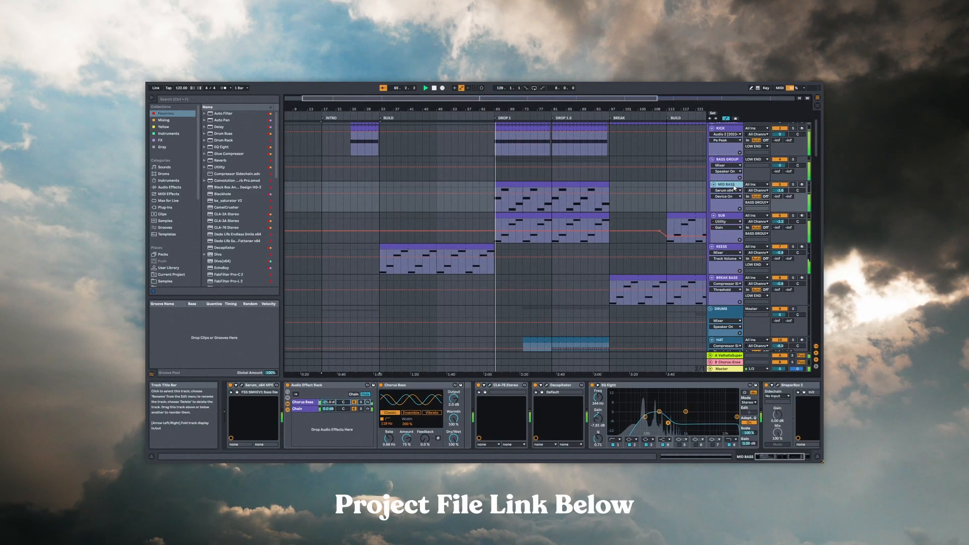
mouse_move(772, 460)
mouse_down()
mouse_move(781, 461)
mouse_move(771, 461)
mouse_up()
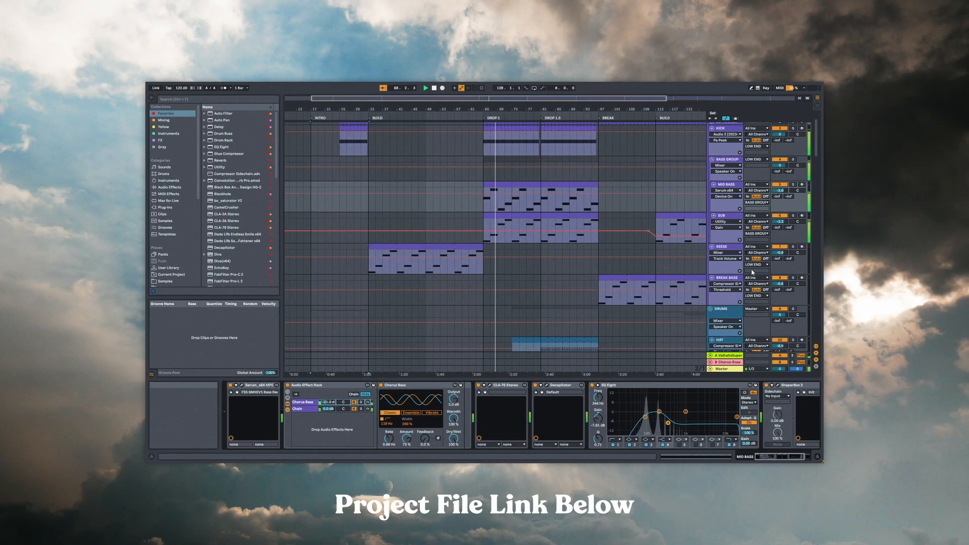
click(730, 217)
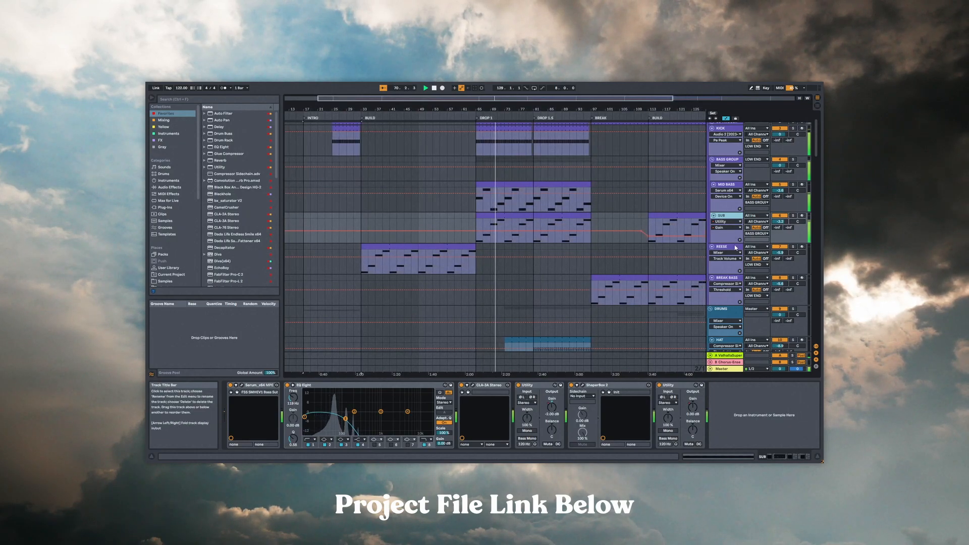
Inspect the device chains of WHISTLE 1 and WHISTLE 2 during Drop 1.
drag(817, 151, 814, 248)
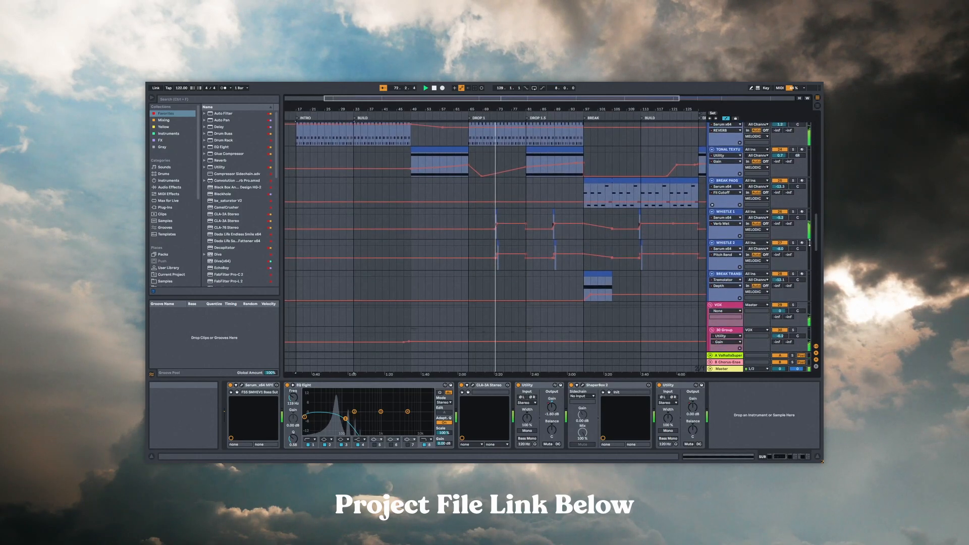
click(739, 212)
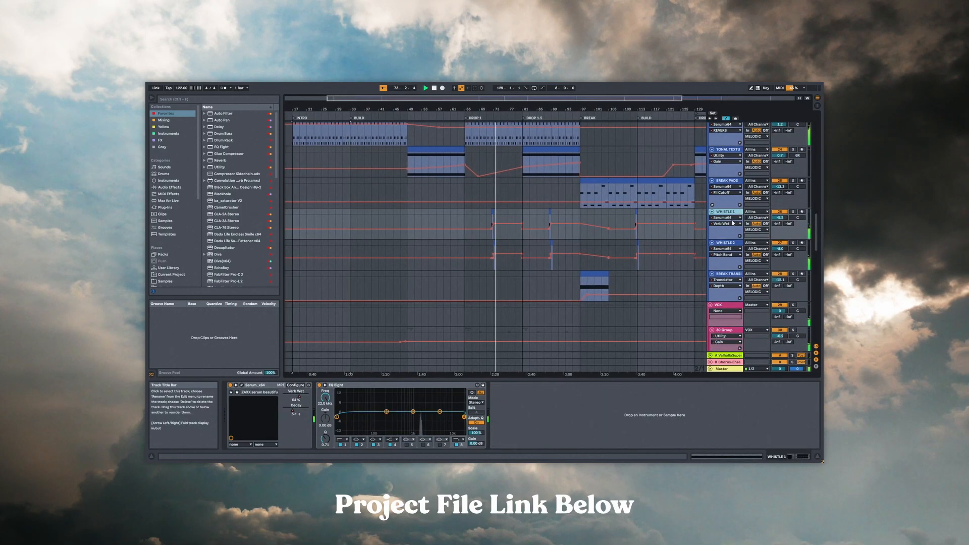
click(727, 244)
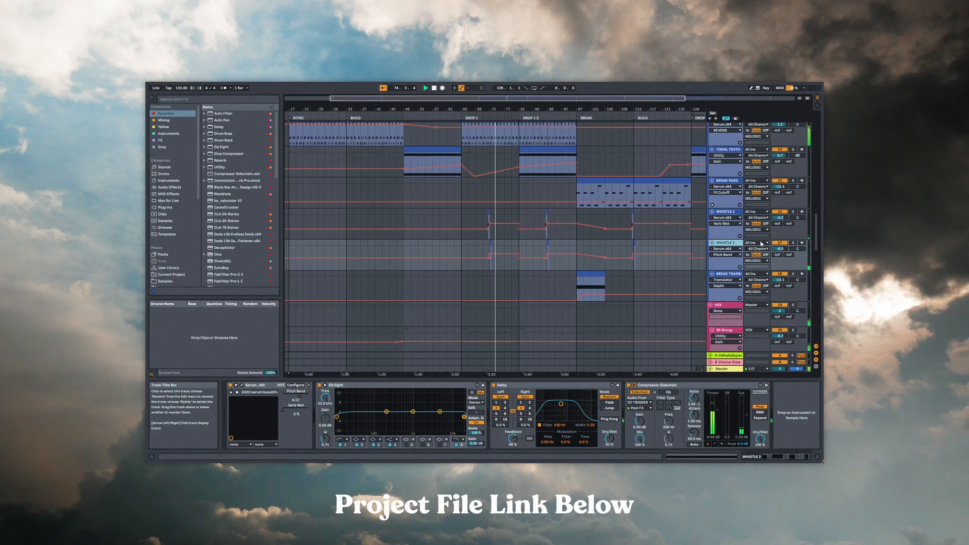
Inspect the HAT and SNARE device chains through to their sidechain compressors as Drop 1 leads into Drop 1.5.
drag(815, 237, 815, 161)
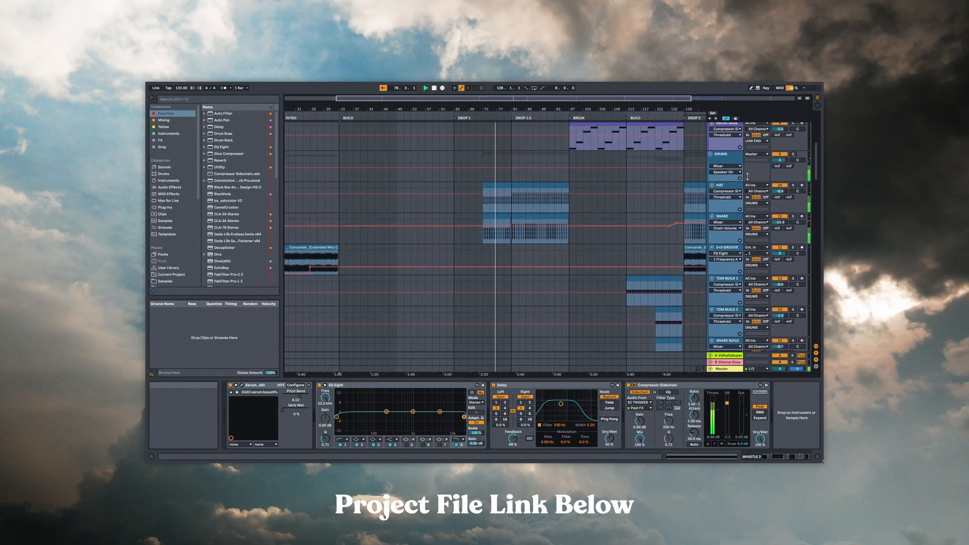
click(729, 190)
drag(768, 451, 791, 459)
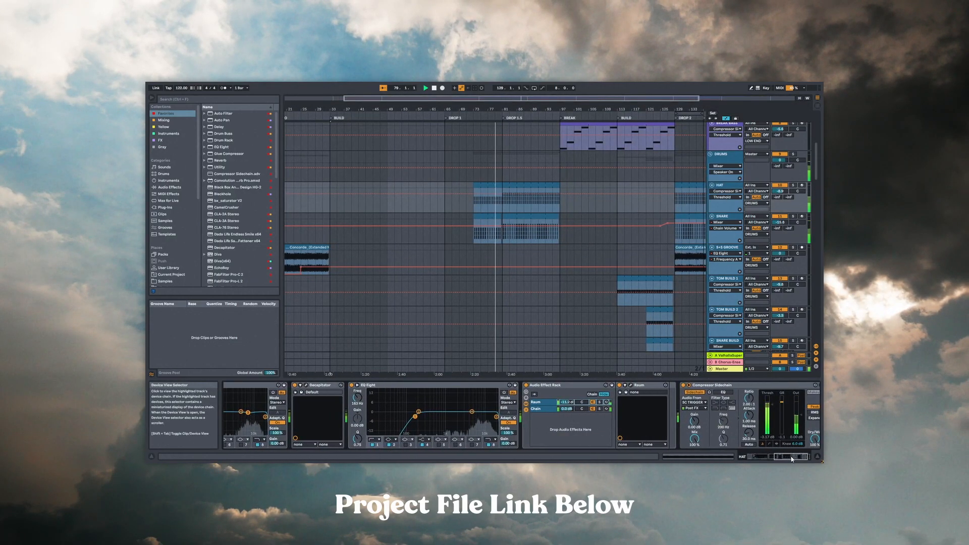
click(722, 216)
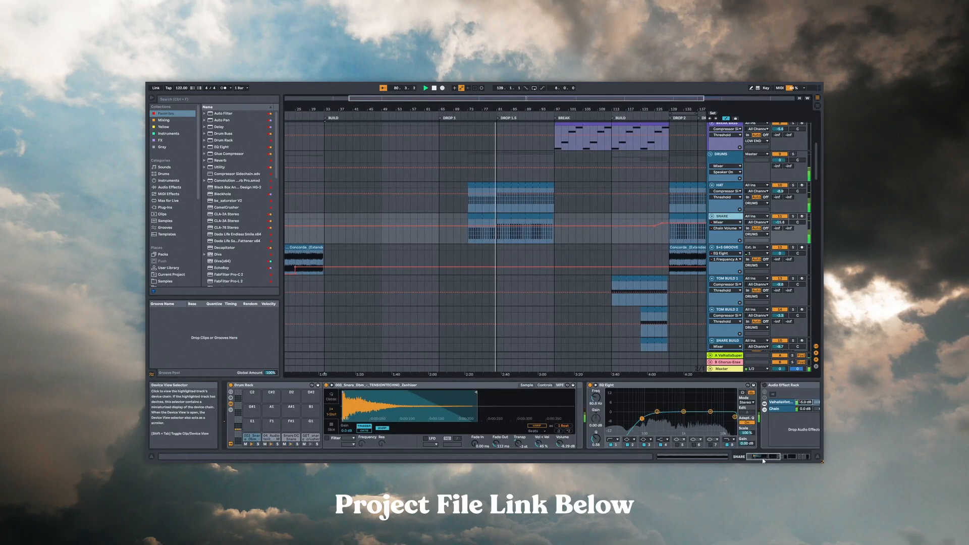
drag(763, 460, 796, 457)
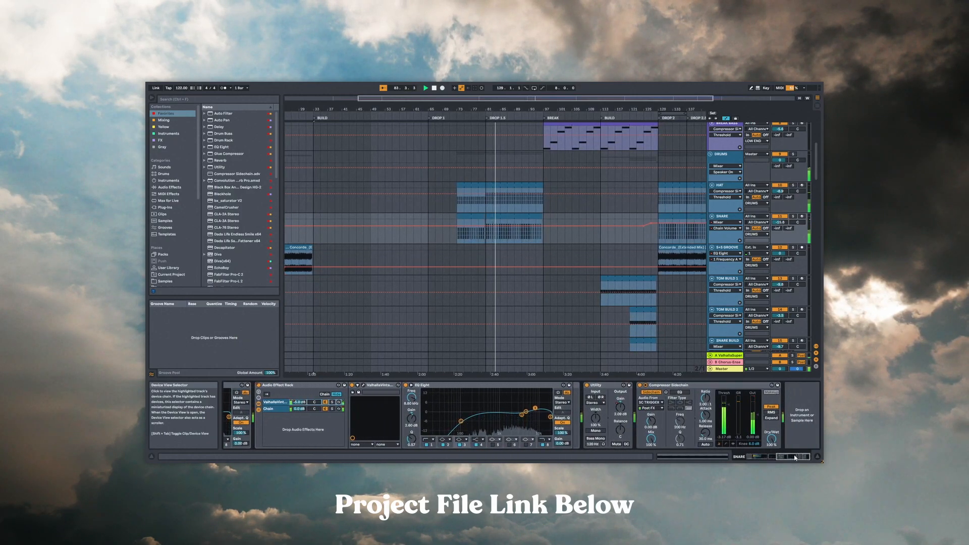
Inspect MID HARMONY PAD's device chain and look over the vocal and FX tracks during Drop 1.5.
scroll(820, 204, down, 5)
scroll(820, 204, down, 3)
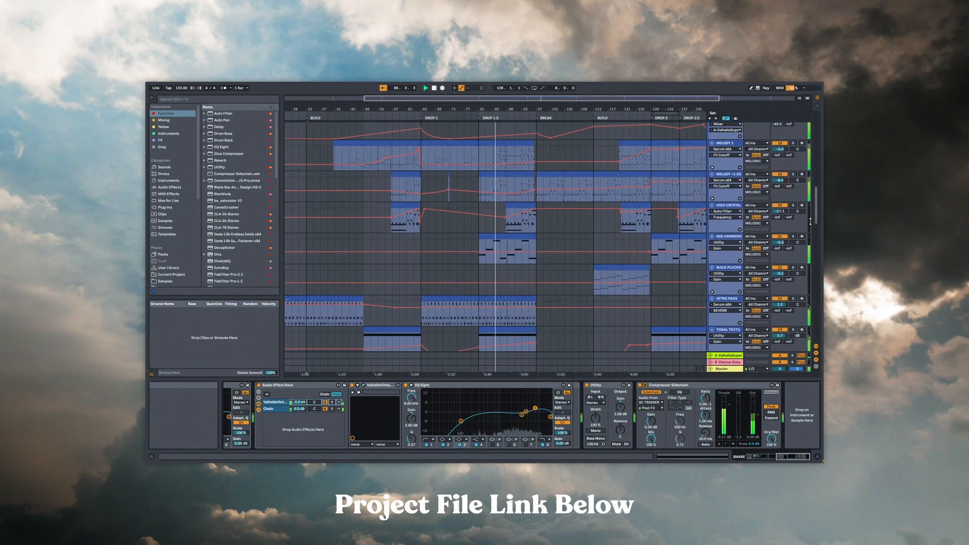
click(732, 237)
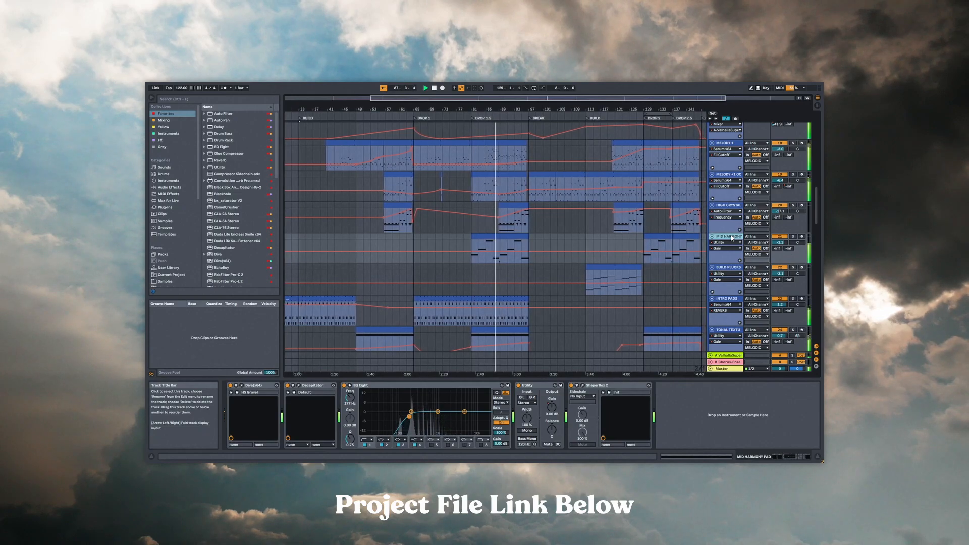
scroll(785, 226, down, 6)
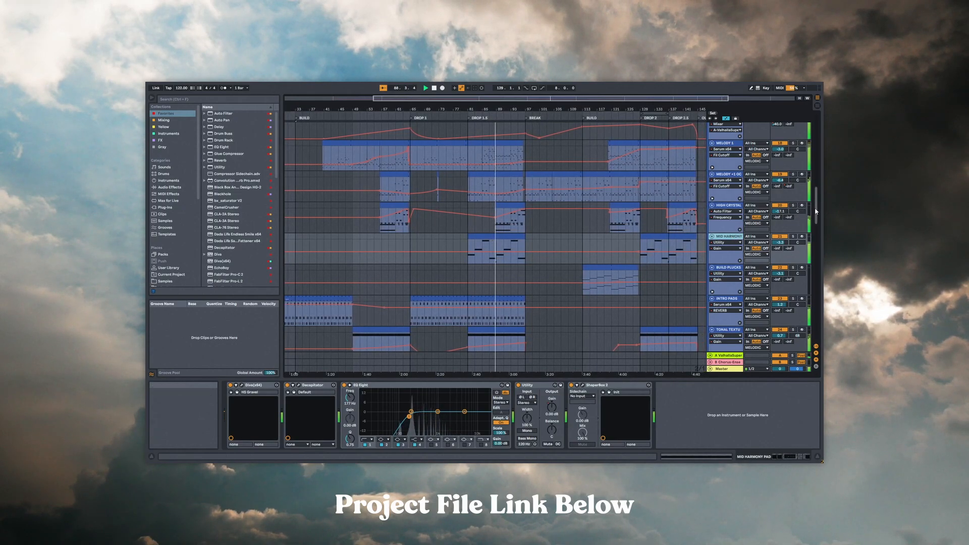
scroll(820, 239, down, 8)
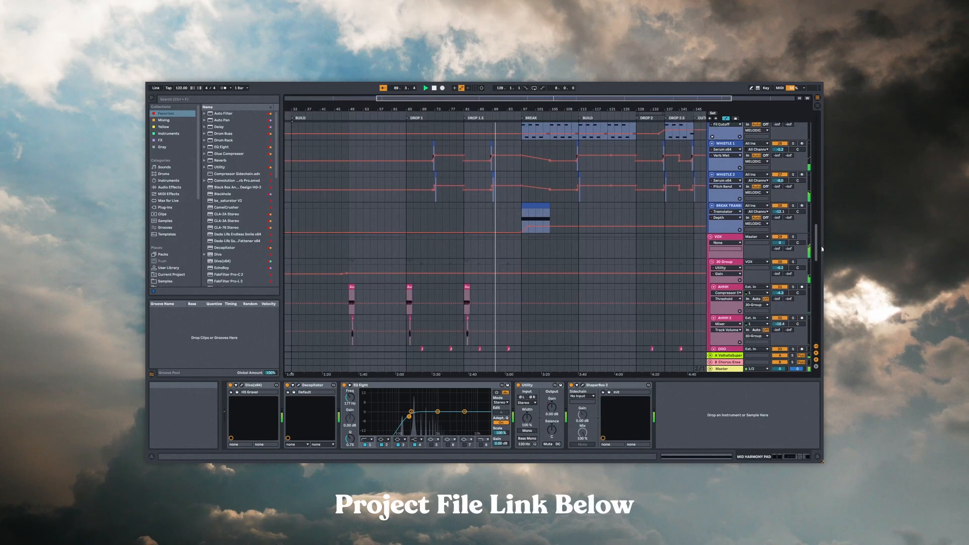
scroll(823, 273, down, 7)
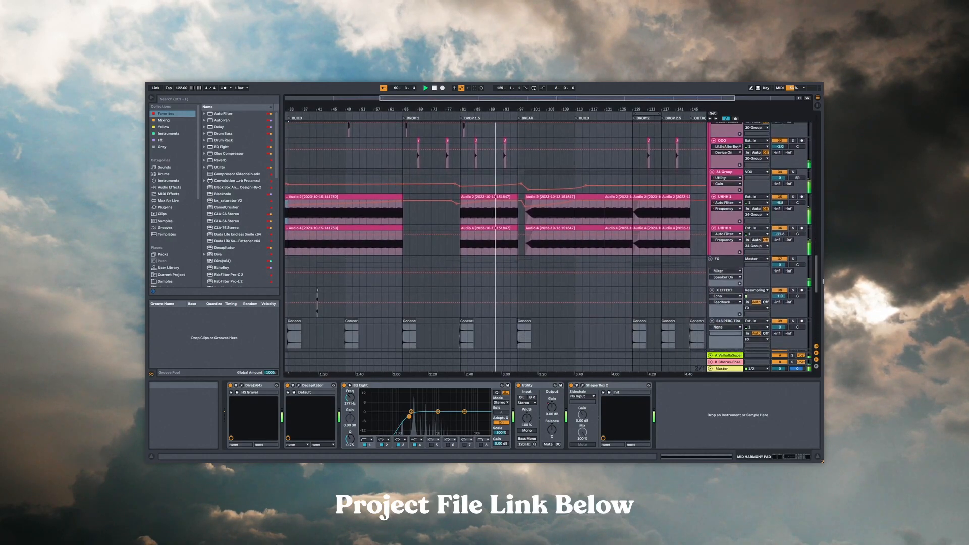
scroll(823, 304, down, 4)
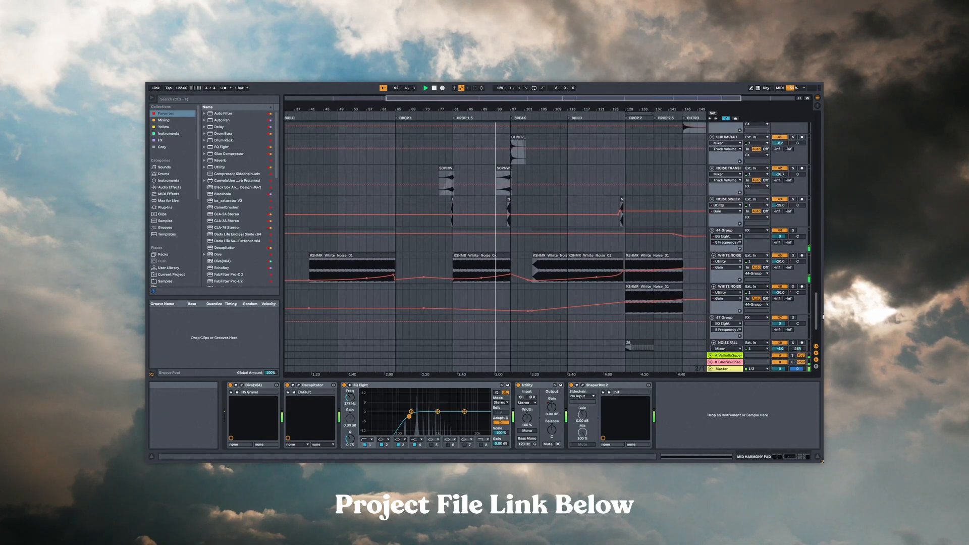
Inspect the device chains of BREAK TRANSITION and BREAK PADS as playback moves into the break.
scroll(823, 313, up, 4)
scroll(821, 304, up, 8)
drag(820, 270, 816, 244)
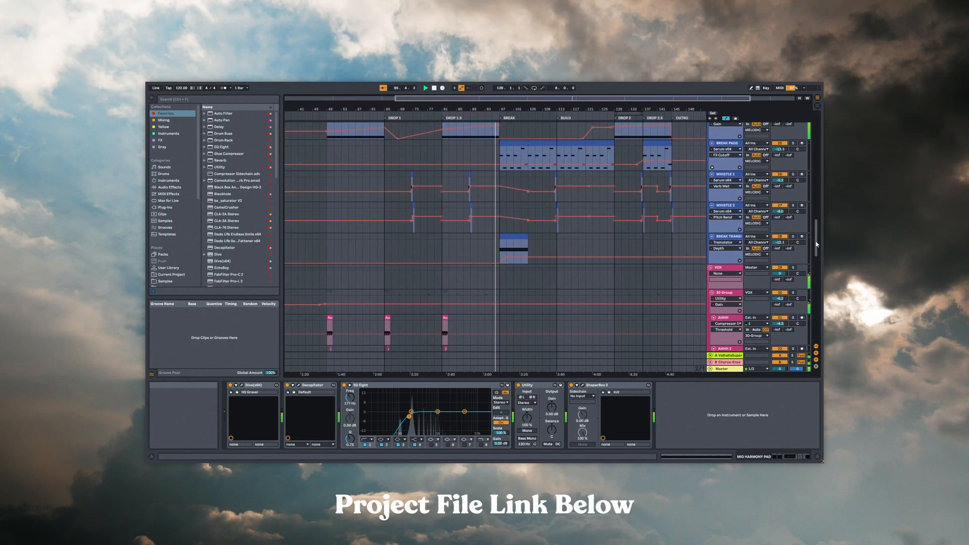
click(737, 238)
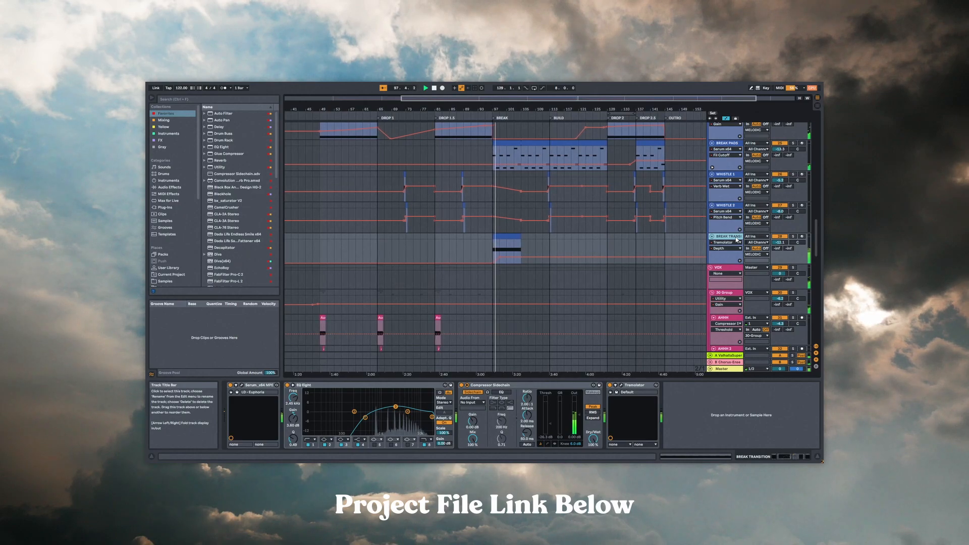
drag(814, 240, 803, 226)
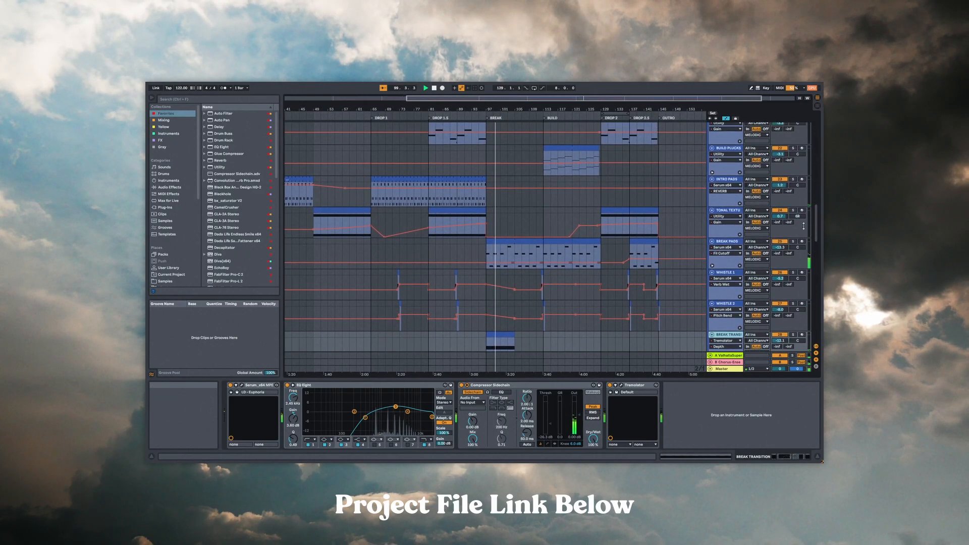
click(736, 245)
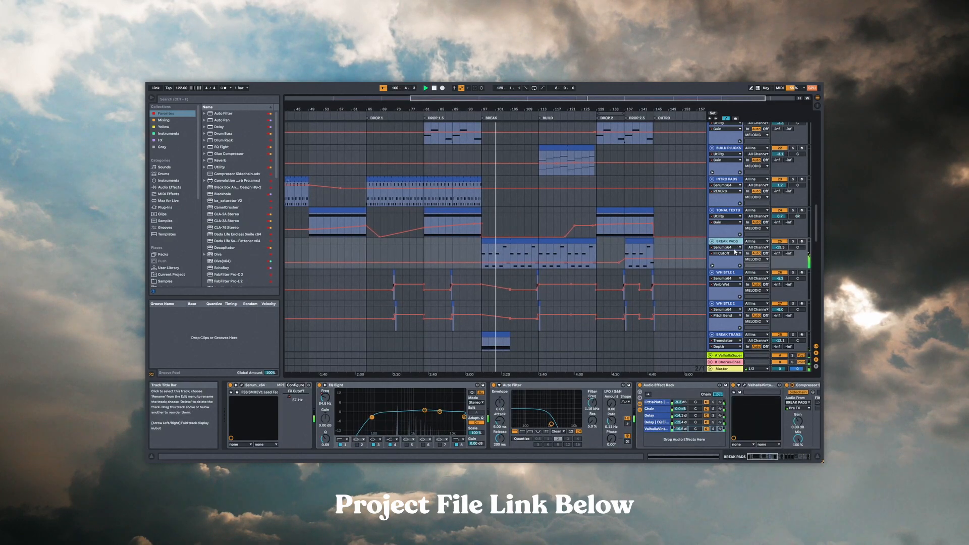
drag(752, 453, 797, 456)
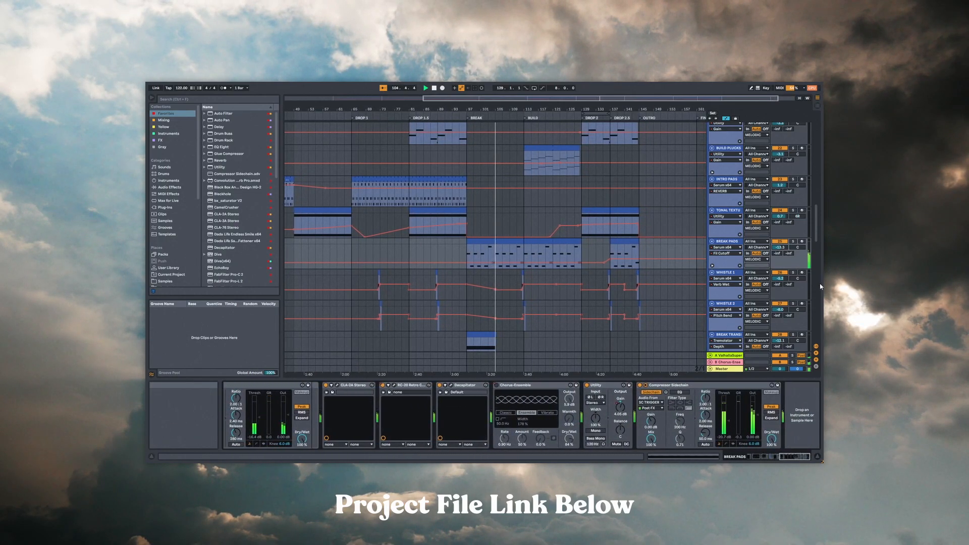
Show MELODY +1 OCTAVE's Auto Filter Frequency automation and its Fresh Air Mid Air automation during the break.
drag(817, 235, 817, 214)
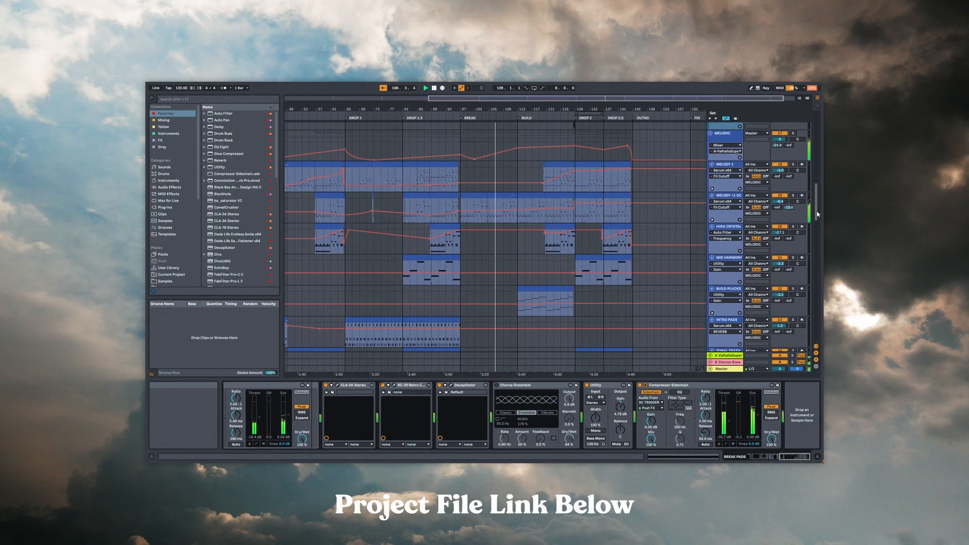
click(736, 199)
click(684, 226)
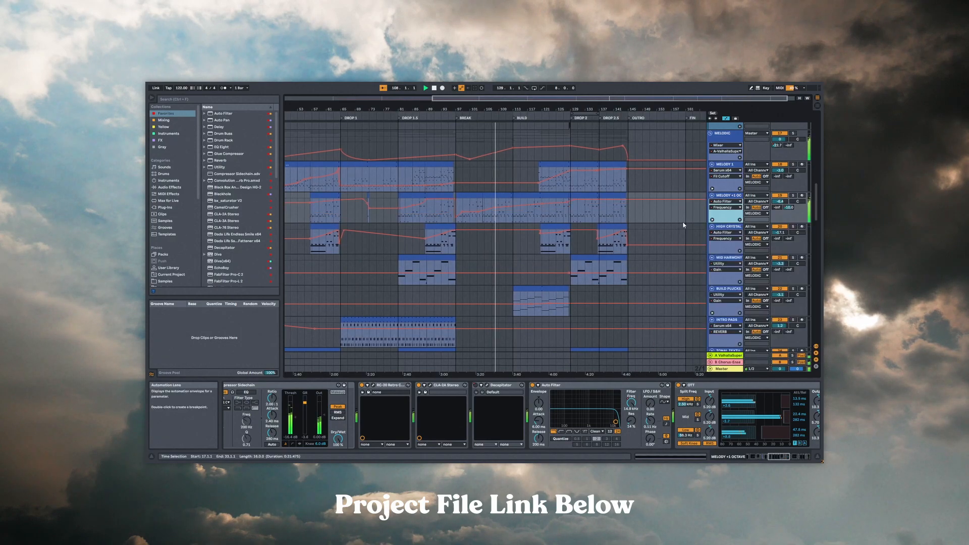
click(734, 201)
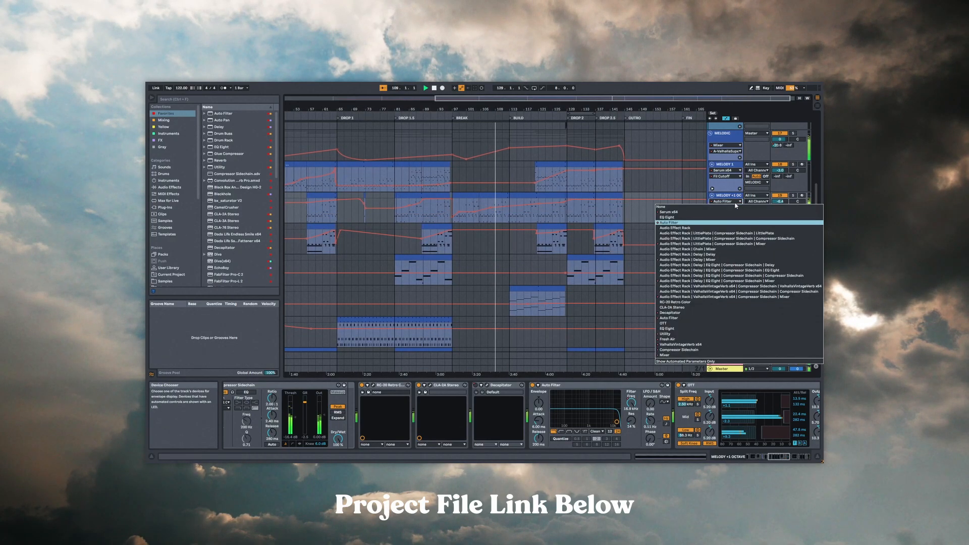
click(679, 339)
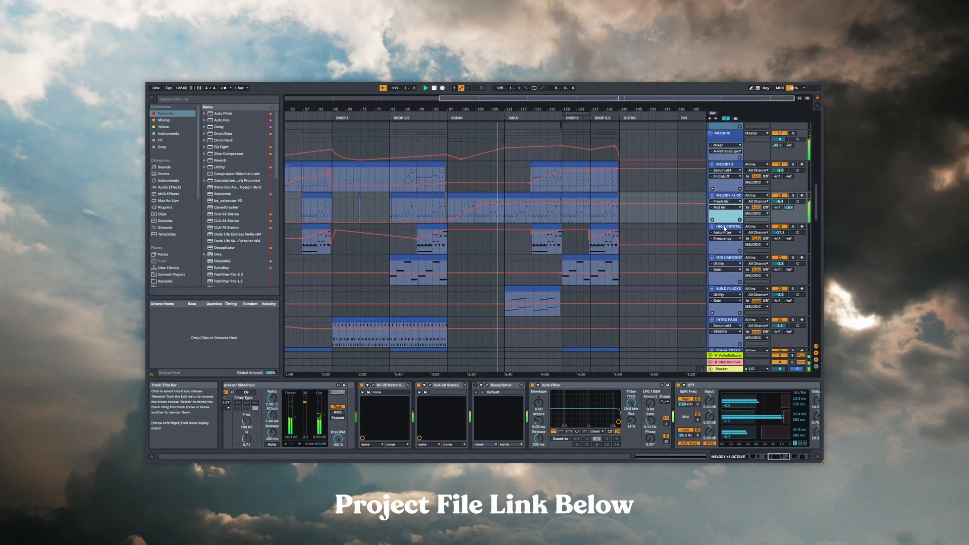
Inspect the device chains of BUILD PLUCKS, TOM BUILD 2 and SNARE BUILD as the second build plays.
click(728, 293)
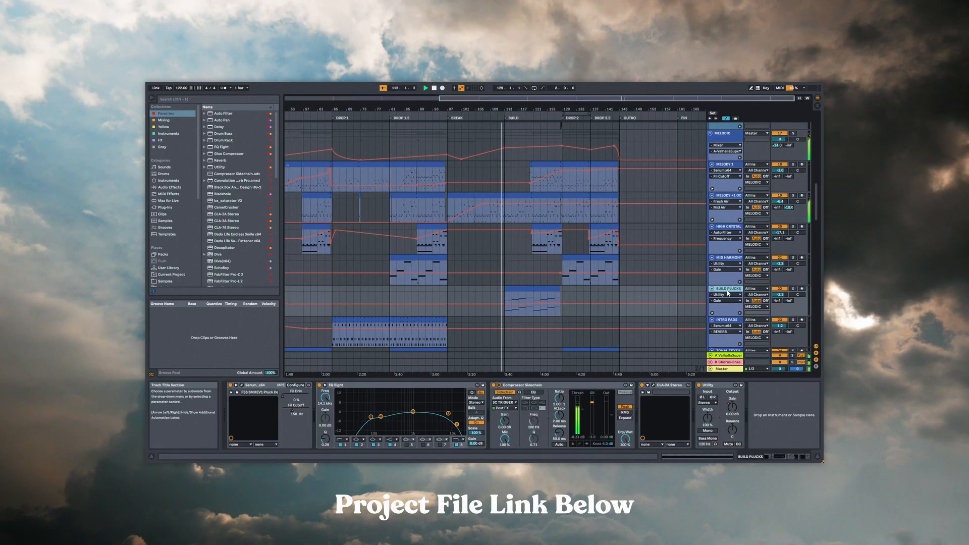
drag(816, 214, 815, 222)
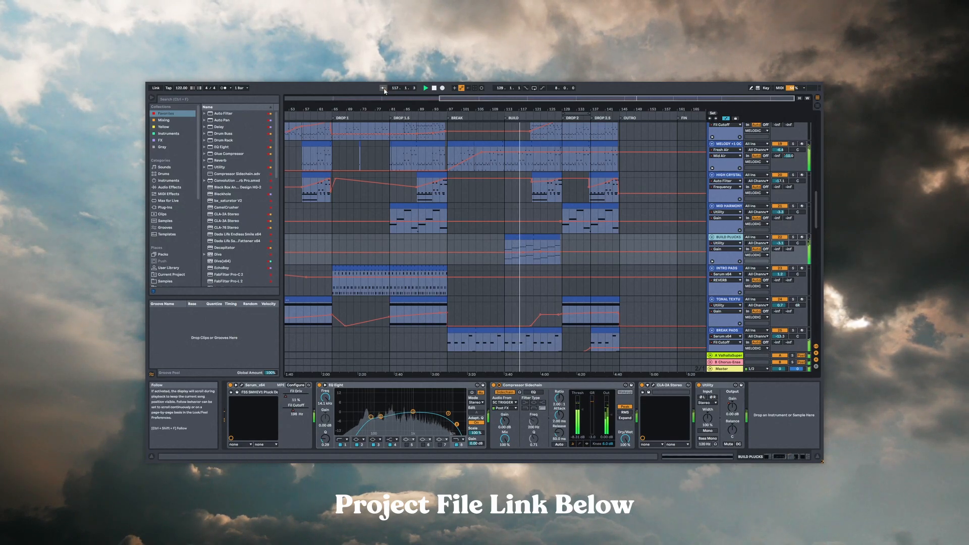
drag(815, 217, 812, 187)
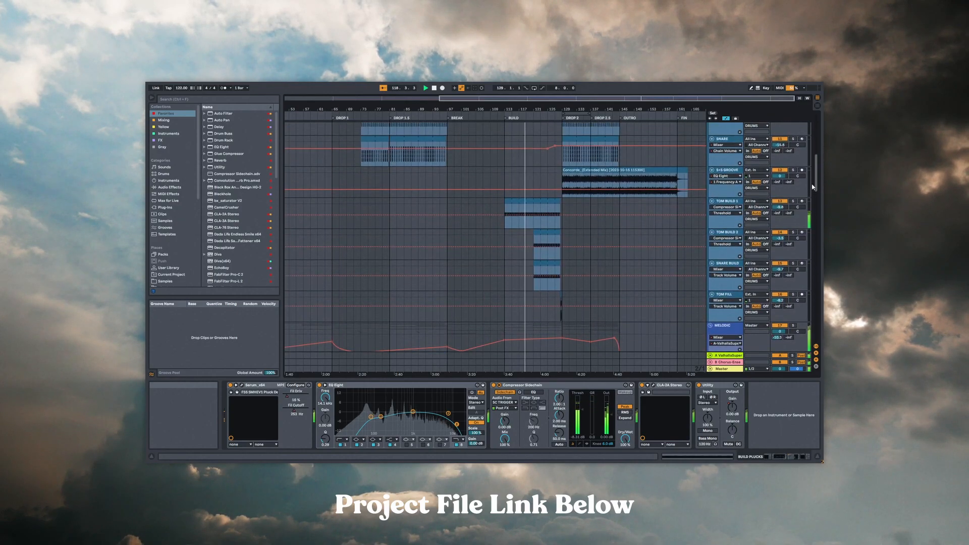
click(729, 234)
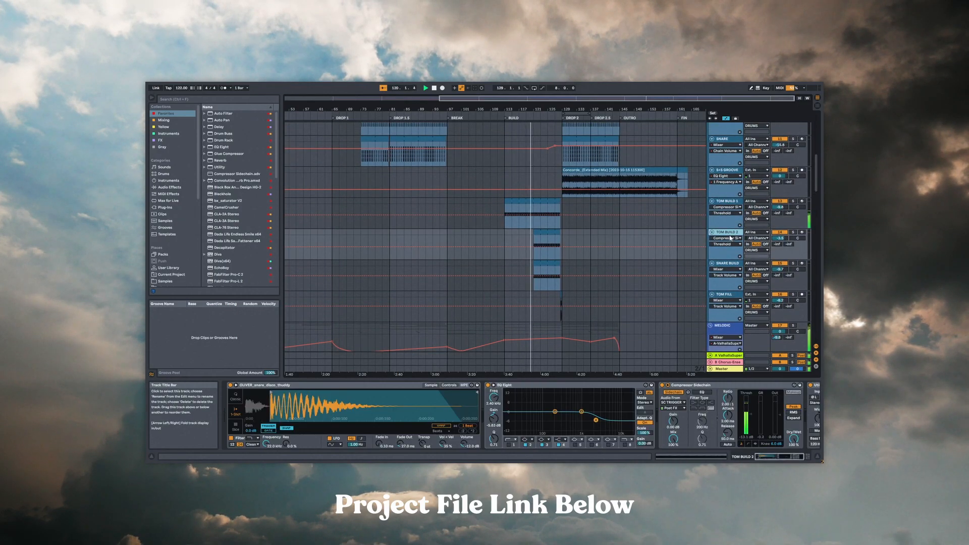
click(735, 266)
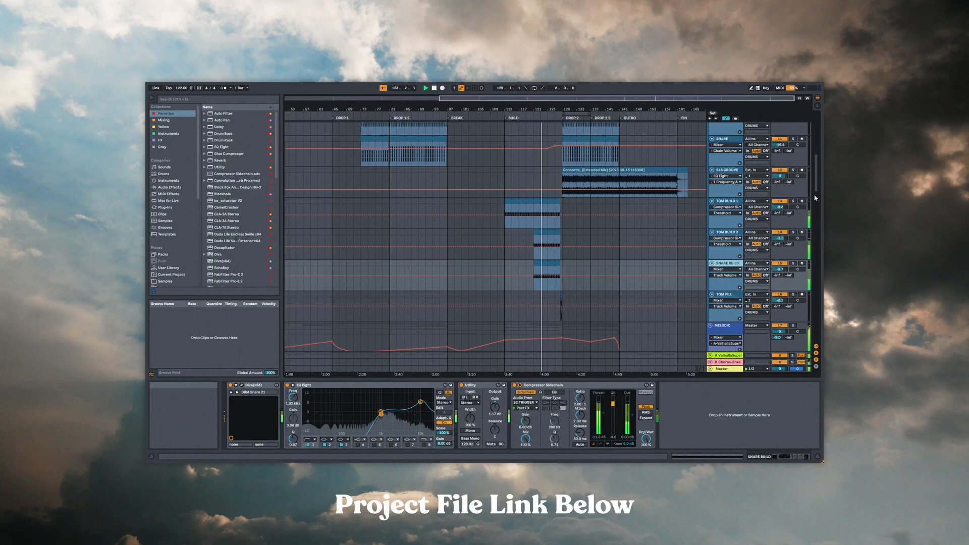
Inspect the device chains of BREAK BASS and TOM FILL as the second build leads into Drop 2.
drag(817, 187, 818, 161)
click(732, 206)
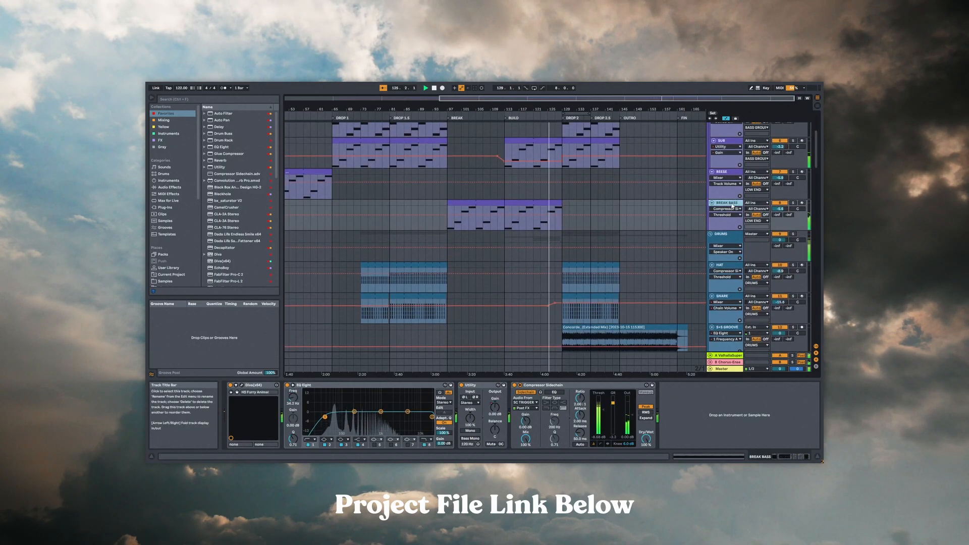
drag(814, 163, 812, 200)
click(731, 219)
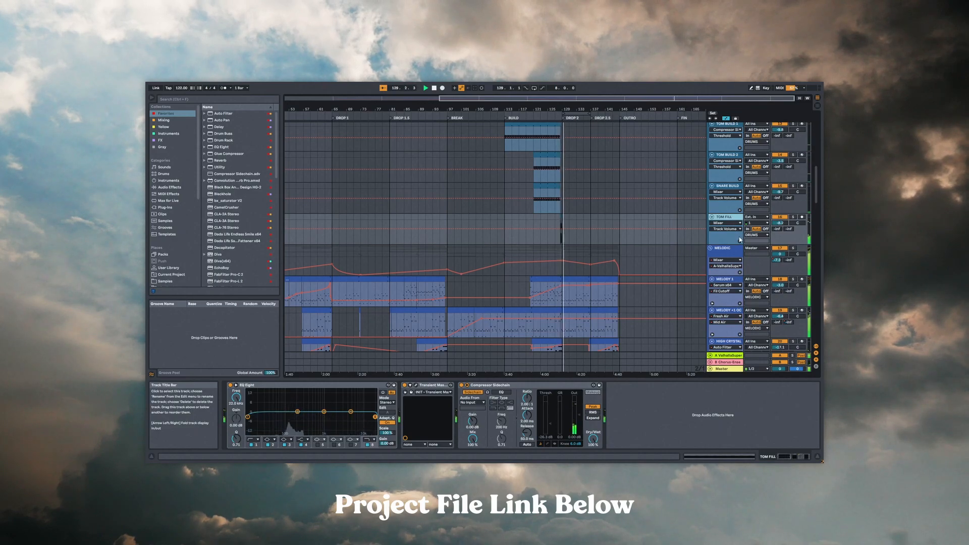
Inspect MELODY 1's device chain through to its final sidechain compressor during Drop 2.
click(727, 279)
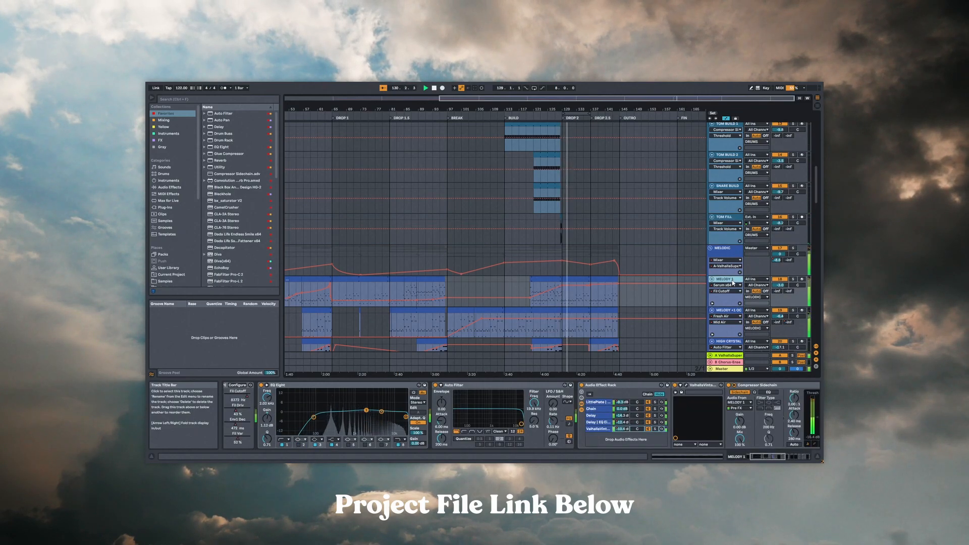
scroll(818, 202, down, 3)
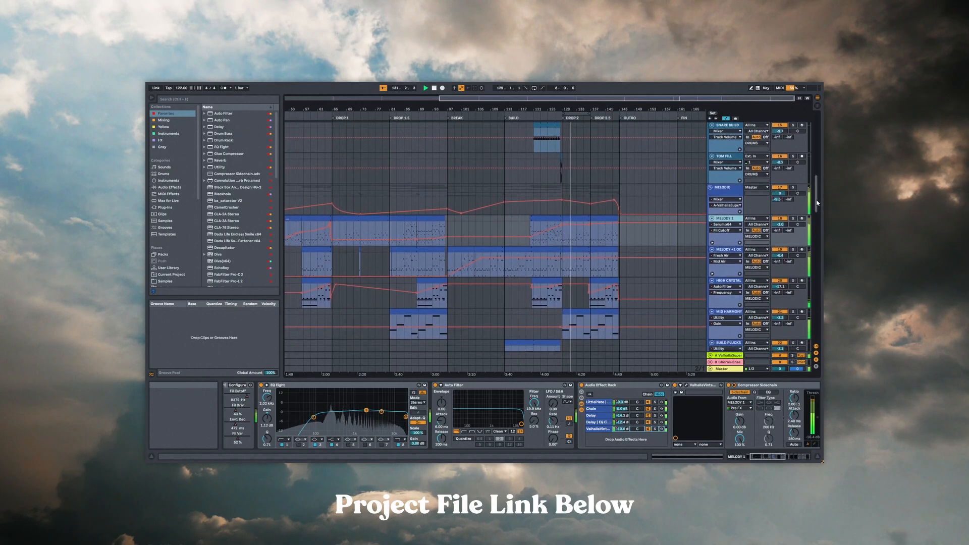
drag(773, 456, 798, 456)
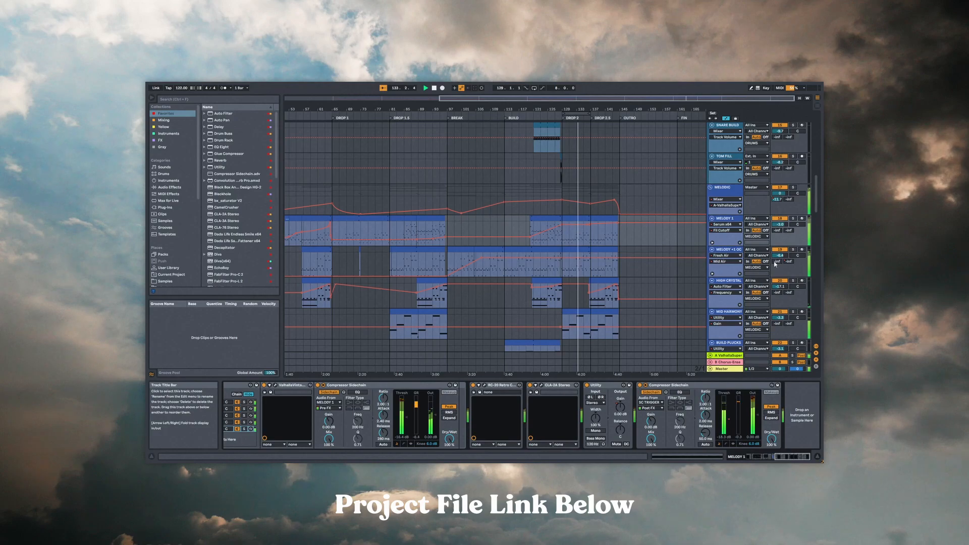
Inspect TONAL TEXTURE's device chain from the Kontakt instrument to the closing Utility as Drop 2.5 approaches.
drag(816, 211, 817, 249)
click(738, 171)
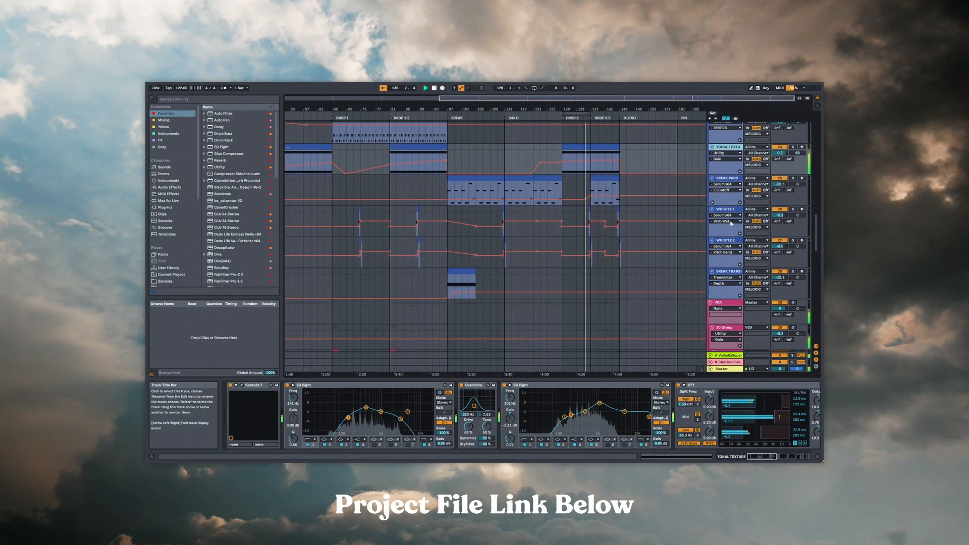
drag(762, 457, 796, 456)
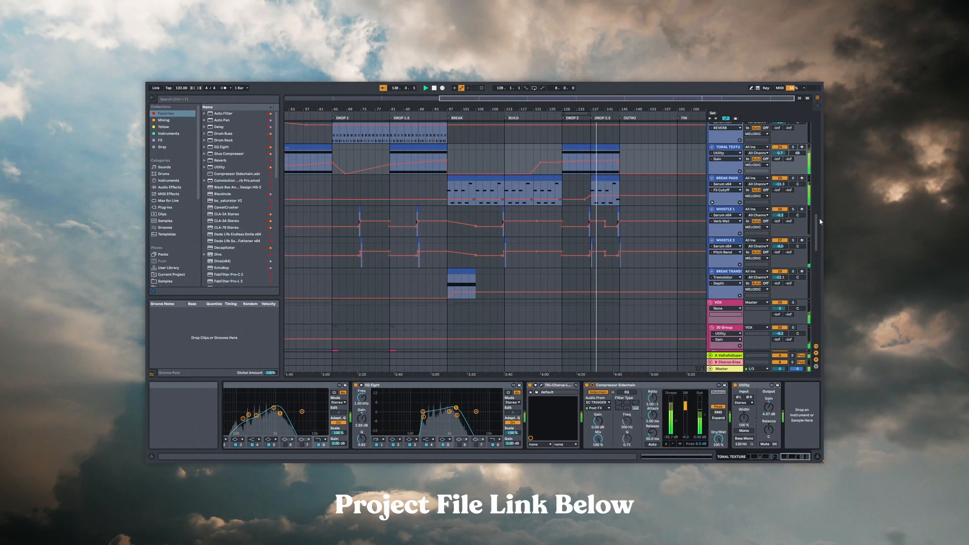
Inspect the device chains of the two WHITE NOISE tracks and S+S PERC TRANSITION as Drop 2.5 leads into the outro.
drag(816, 232, 823, 302)
scroll(821, 311, down, 1)
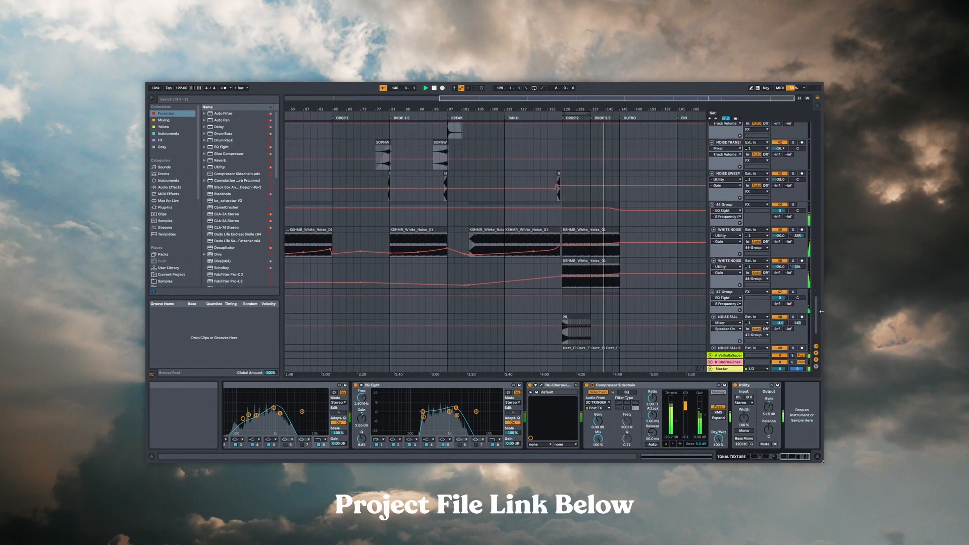
click(729, 260)
click(730, 230)
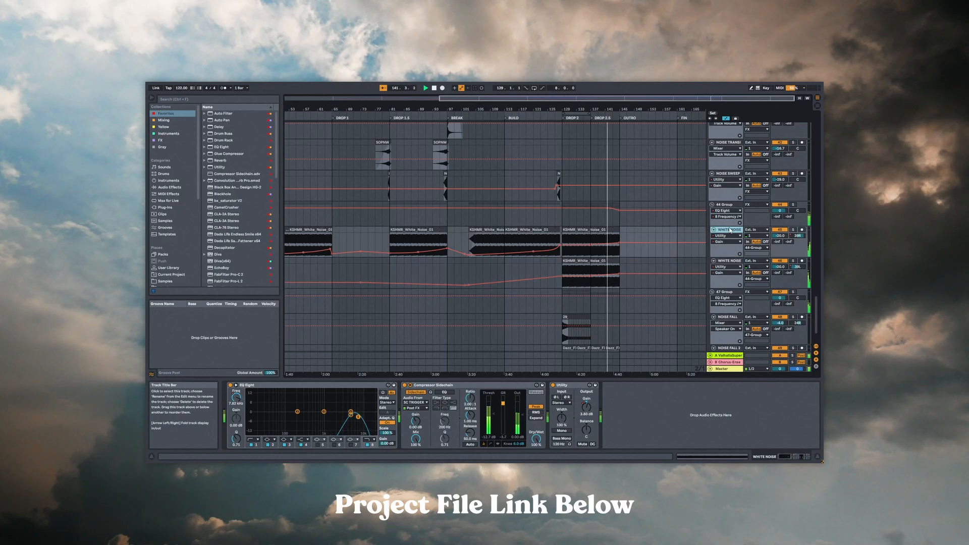
drag(816, 307, 817, 289)
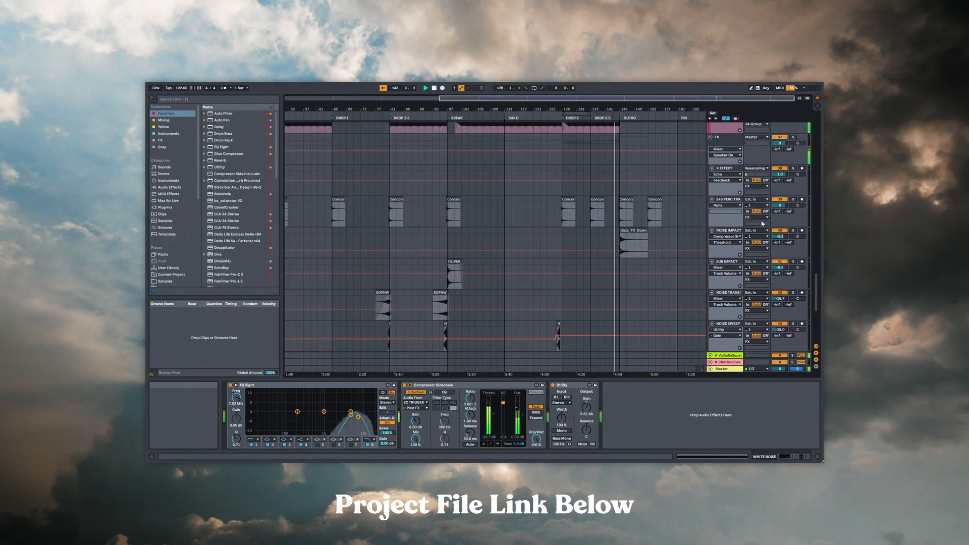
click(730, 200)
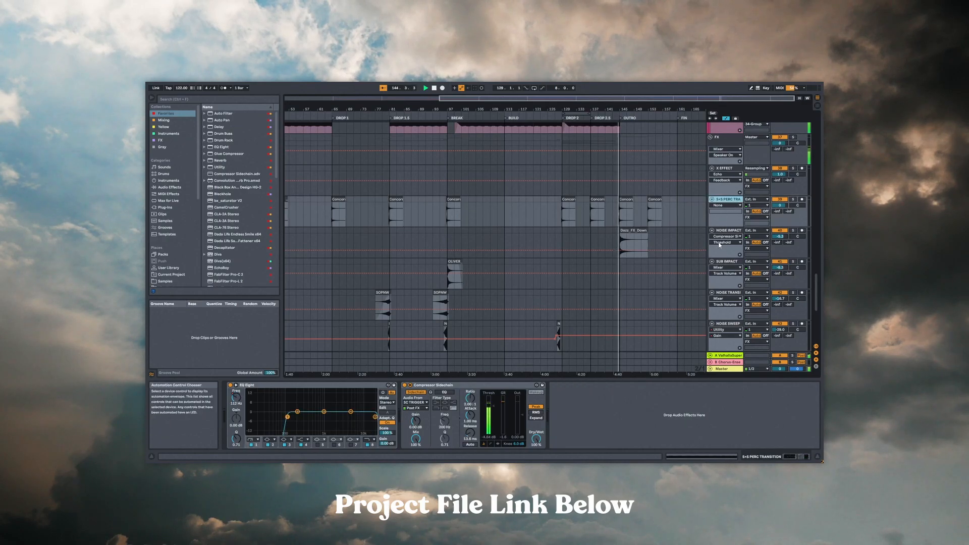
Inspect the device chains of S+S GROOVE and KICK while the outro plays.
drag(817, 282, 816, 159)
click(732, 196)
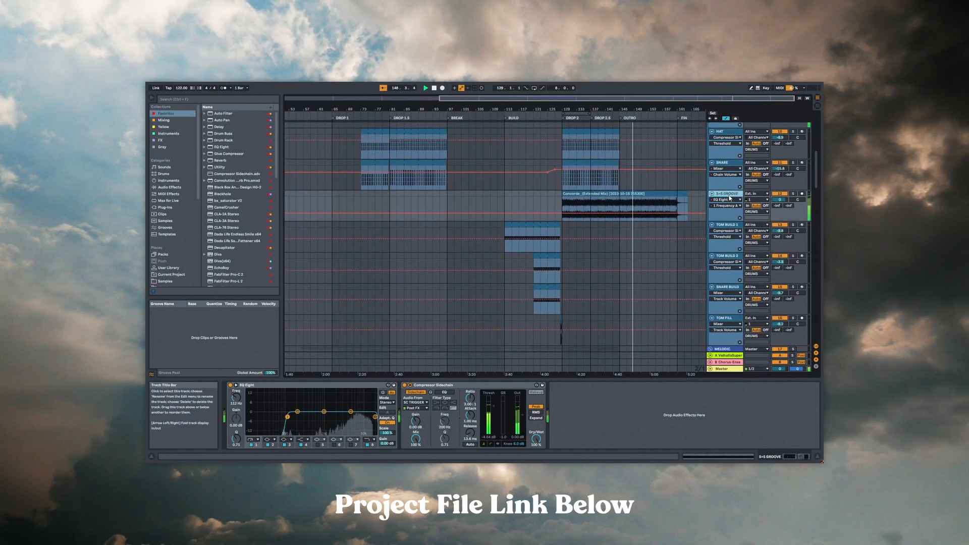
drag(815, 197, 814, 146)
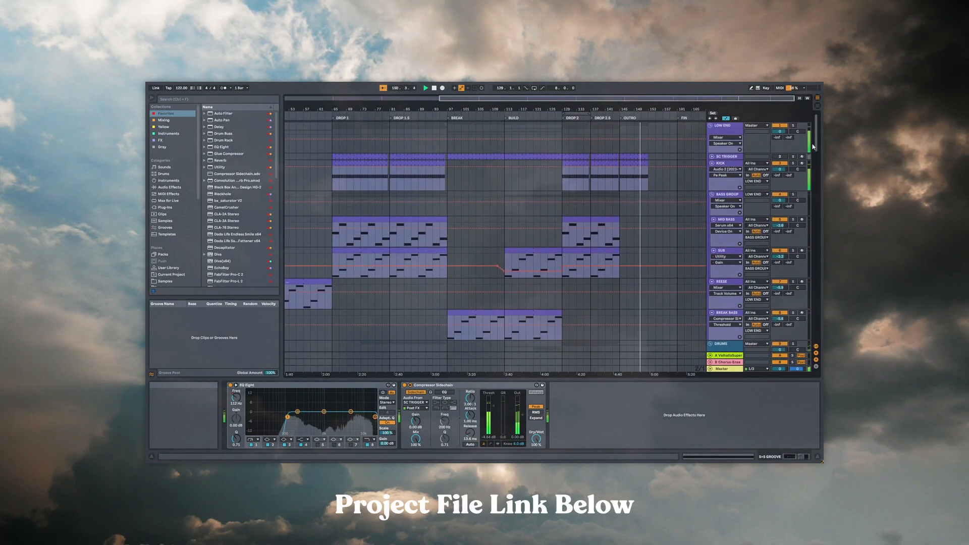
click(729, 163)
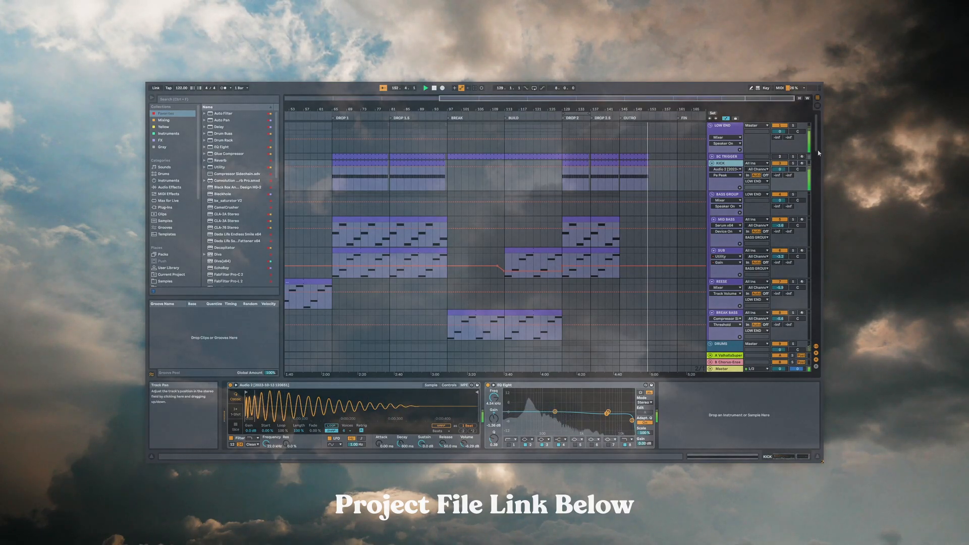
Return to S+S GROOVE's device chain and inspect the Master track's devices as the outro ends.
drag(815, 148, 817, 180)
click(730, 228)
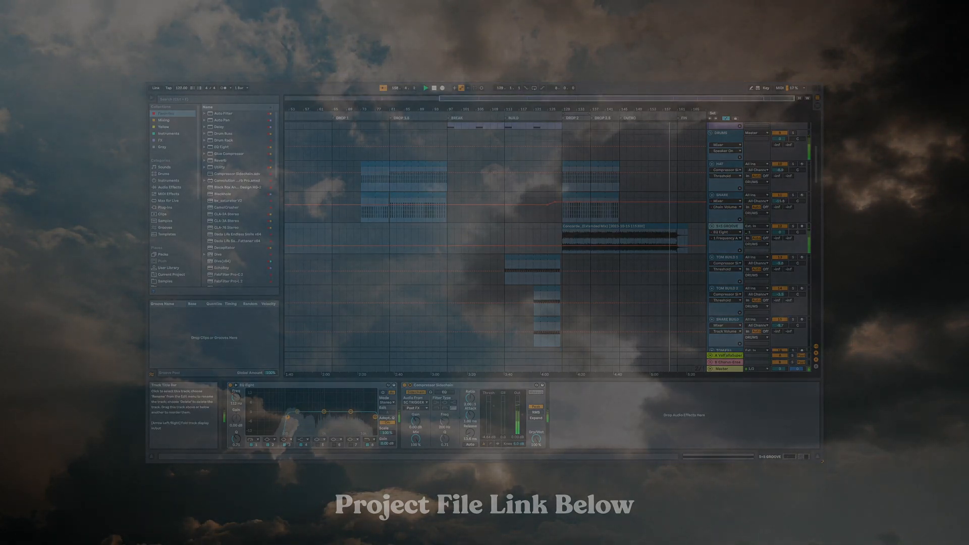
click(727, 369)
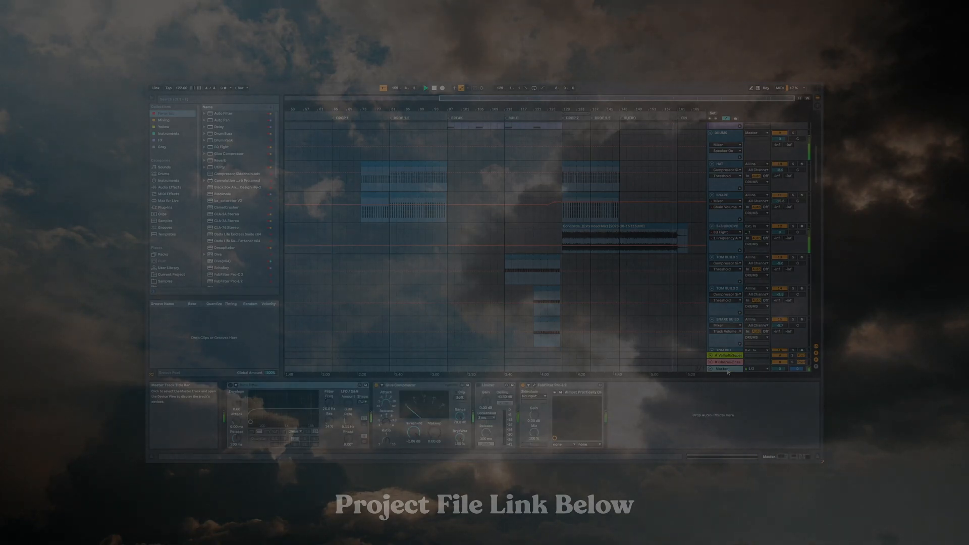